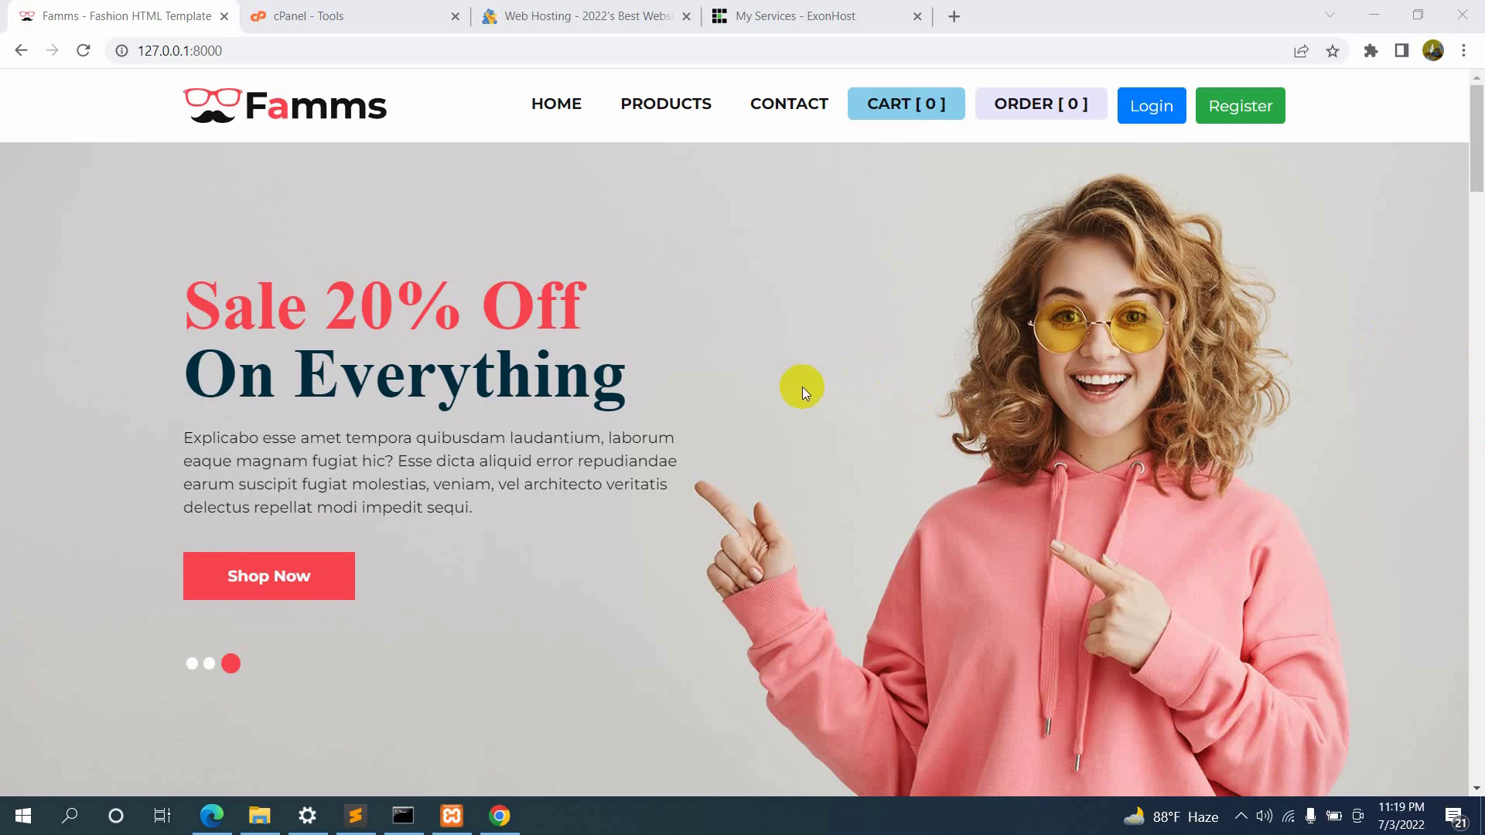
Scroll through the Famms shop homepage in the browser
scroll(806, 257, down, 10)
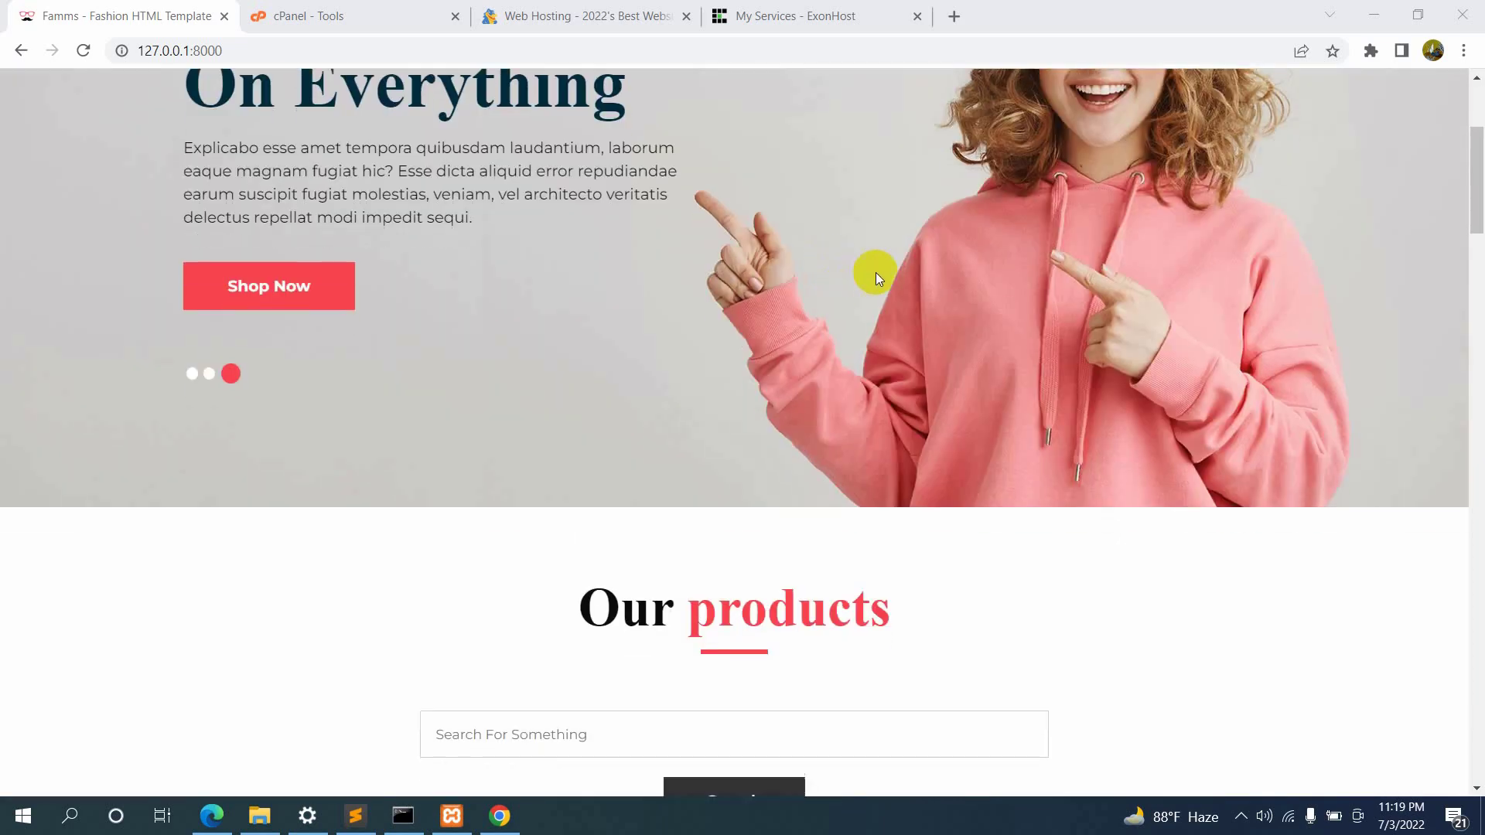
scroll(1183, 230, down, 1)
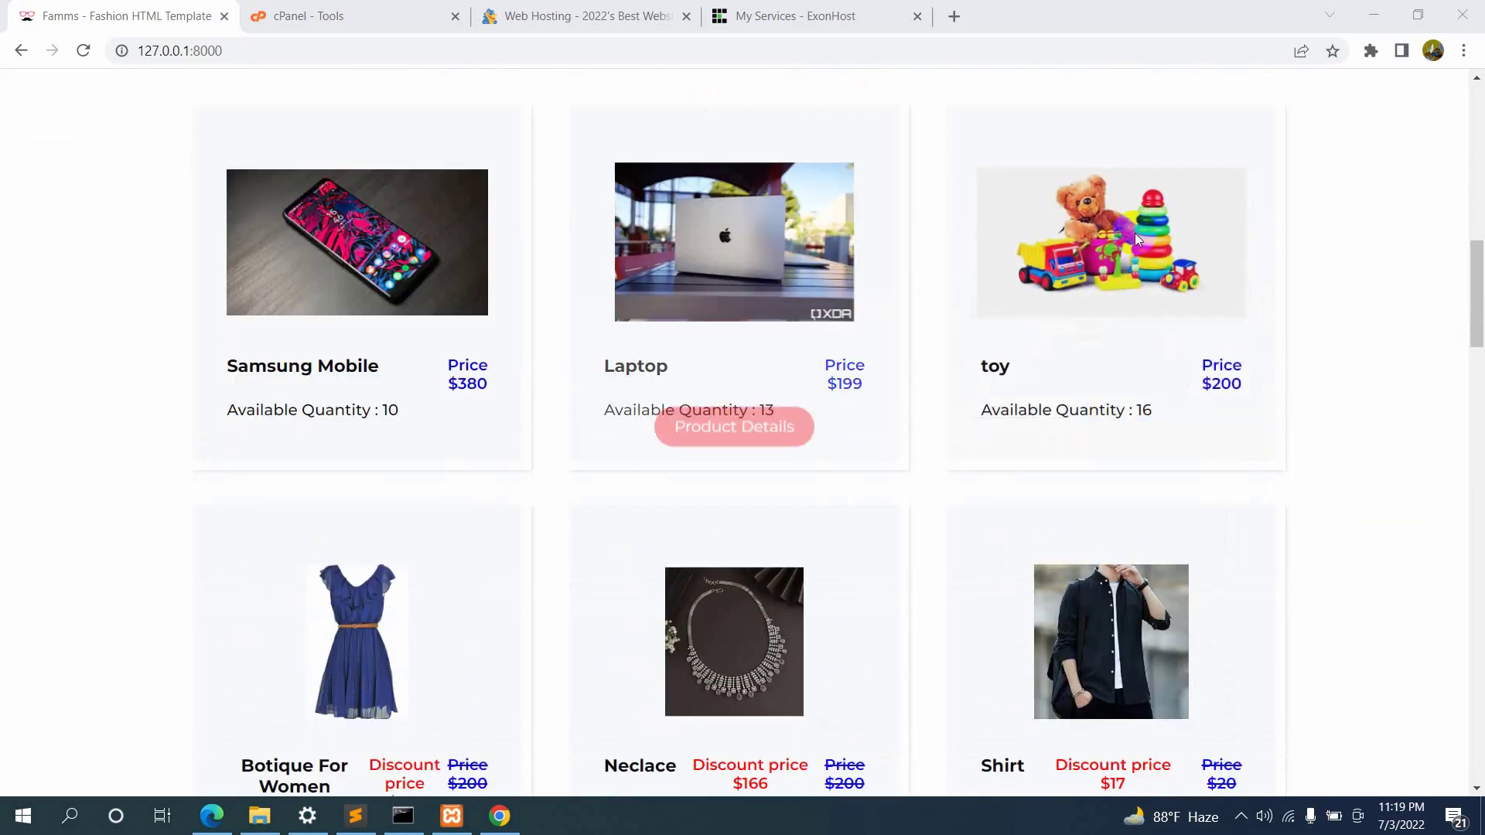
drag(1476, 309, 1478, 318)
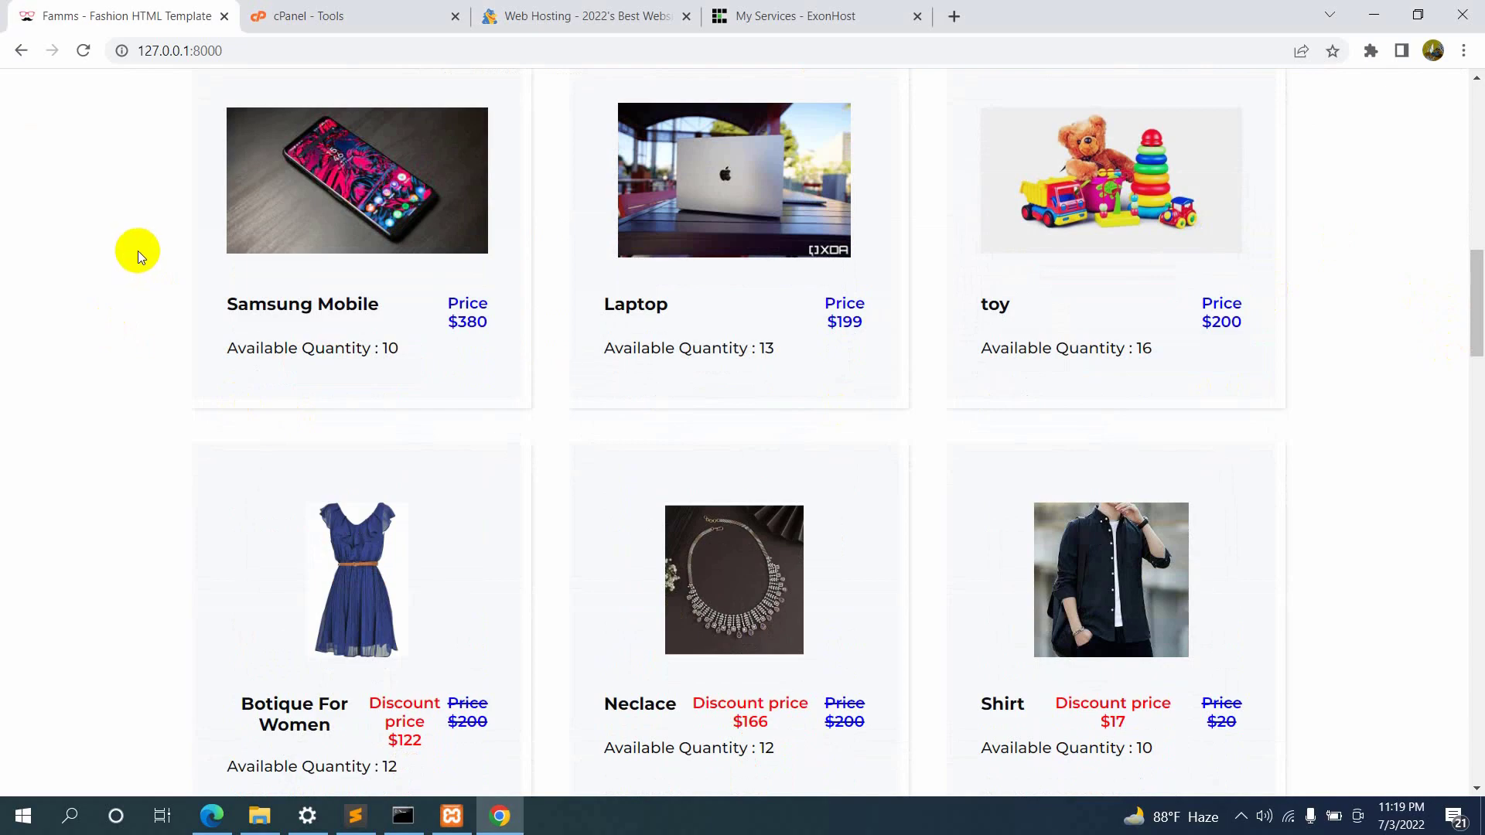
scroll(1033, 359, up, 1)
scroll(1299, 362, down, 3)
scroll(1347, 360, up, 10)
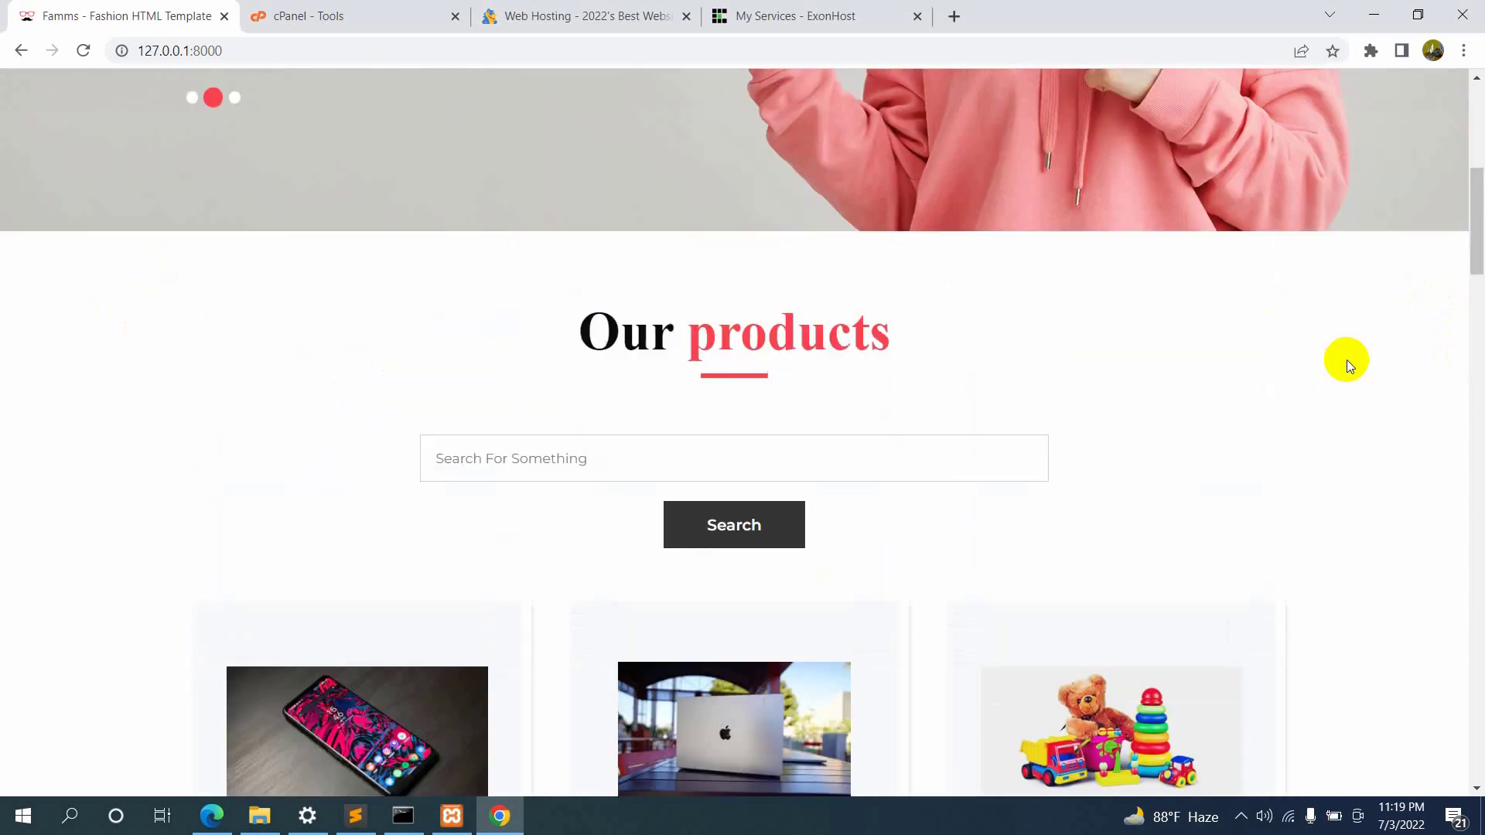
click(1081, 344)
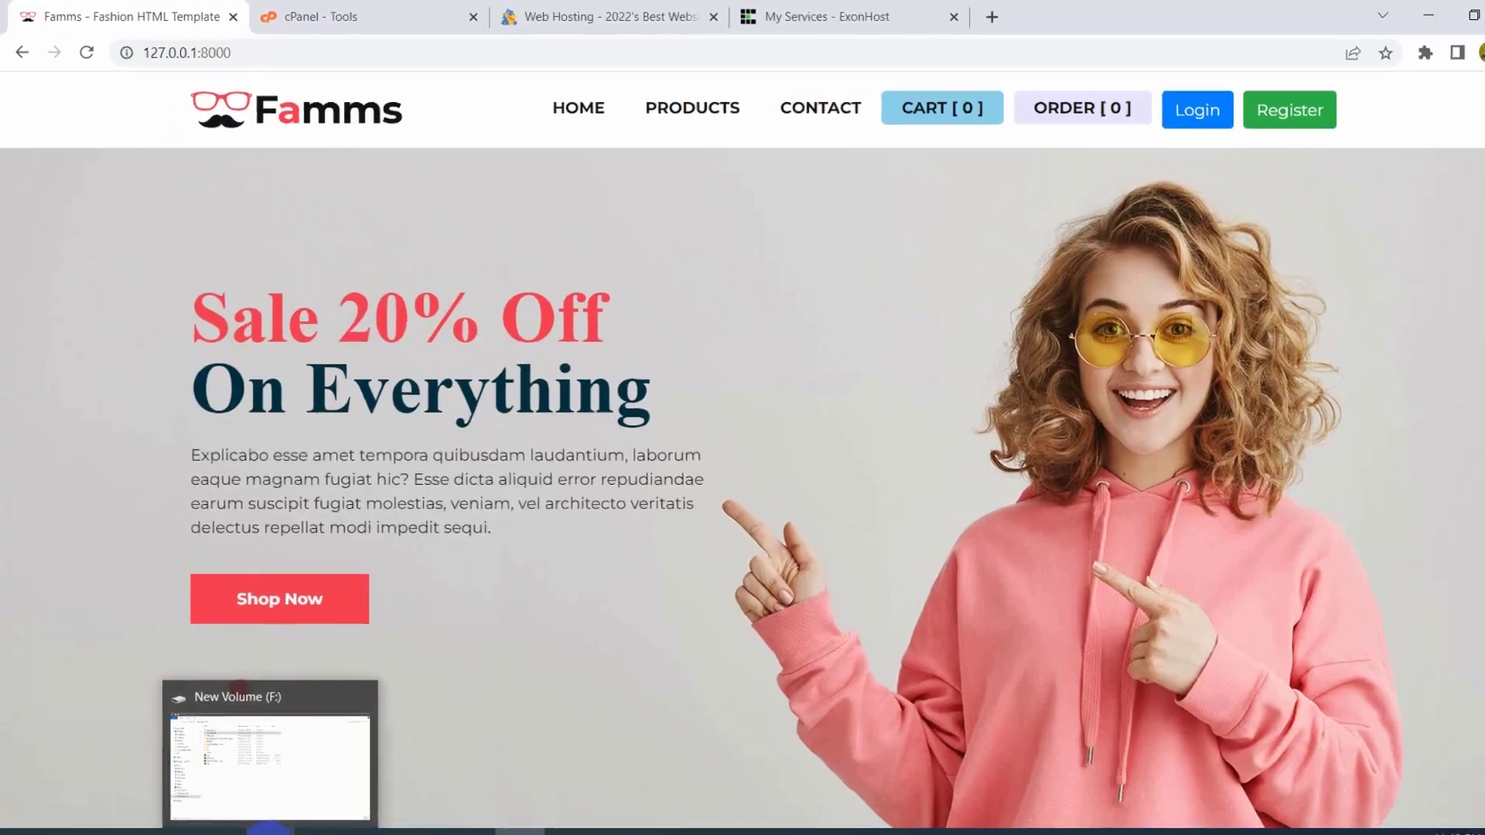
Zip the EcommercePro folder on New Volume (F:) into an EcommercePro archive with the default name
click(259, 815)
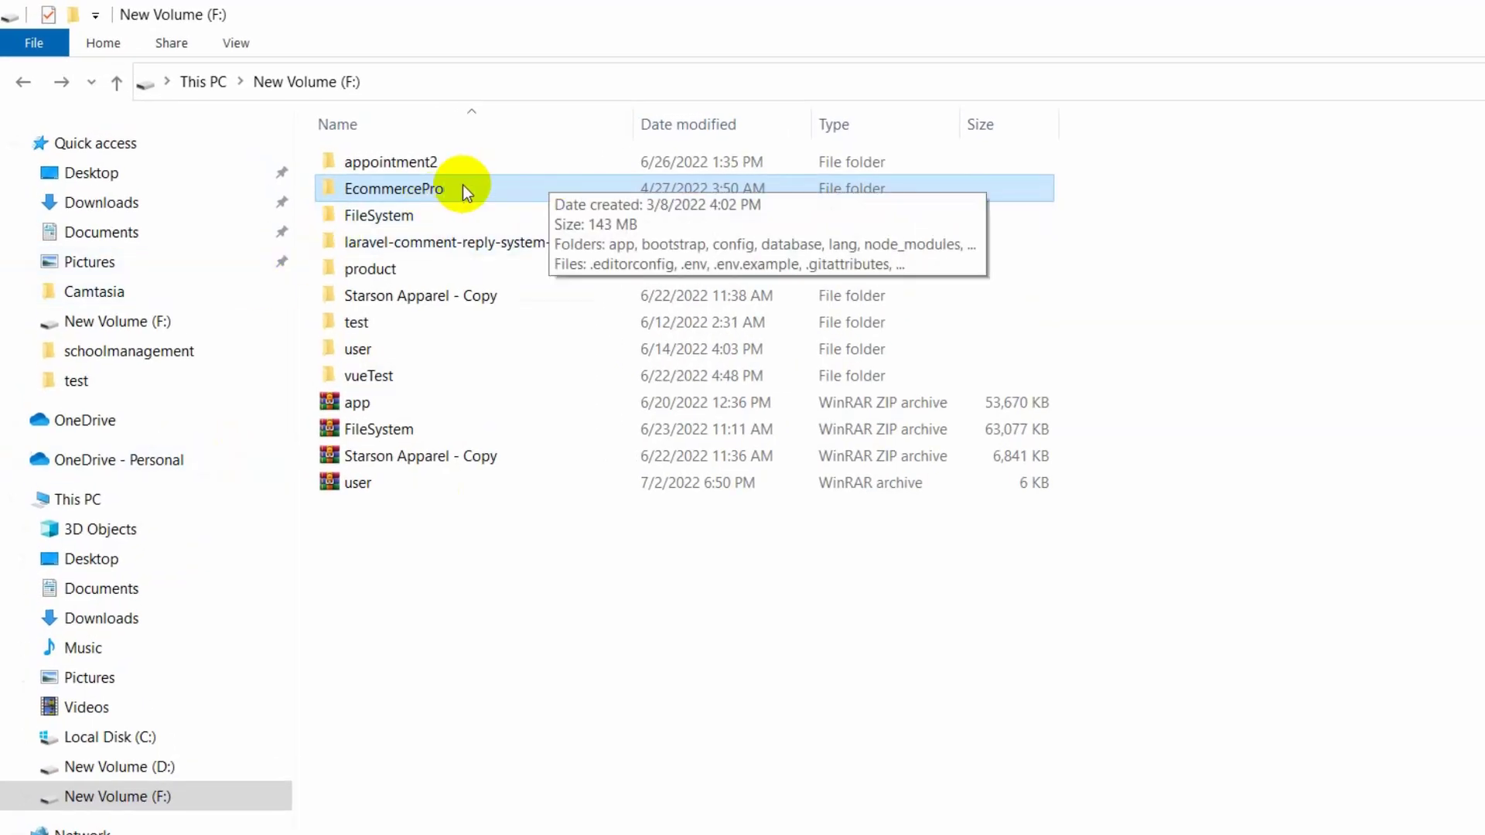
double_click(501, 193)
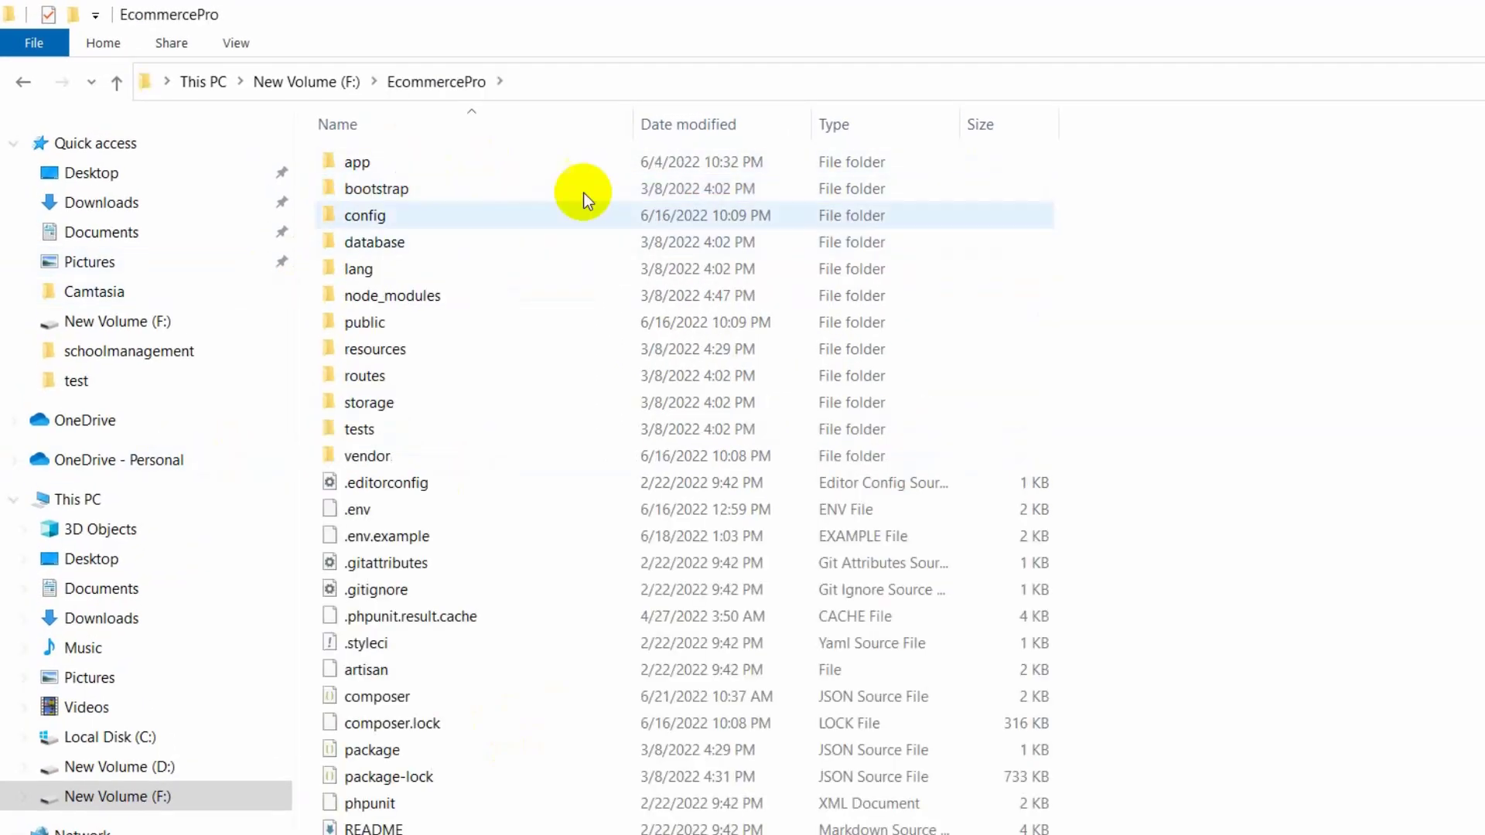
click(24, 82)
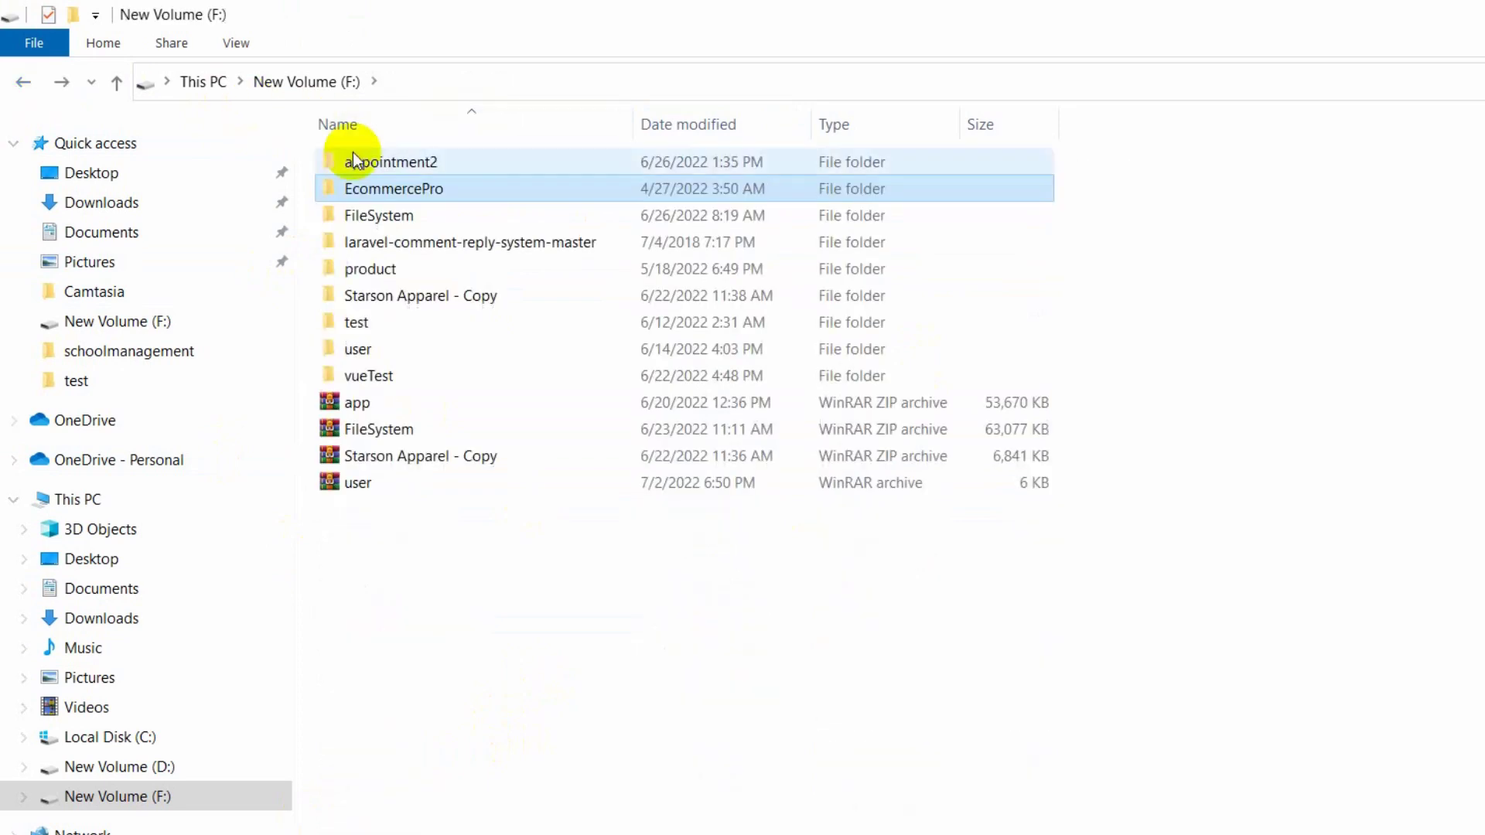
right_click(502, 186)
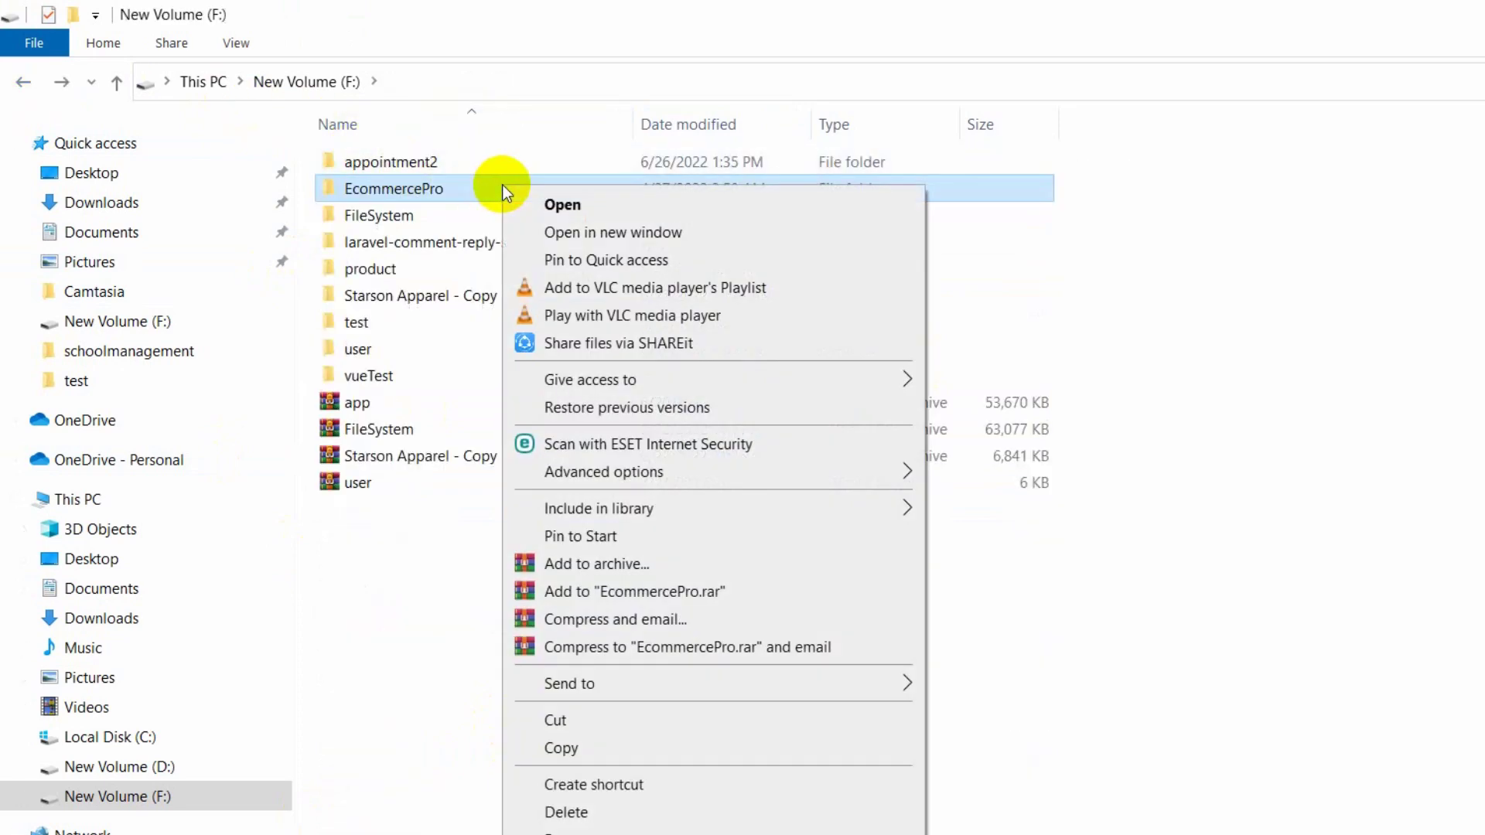
mouse_move(903, 689)
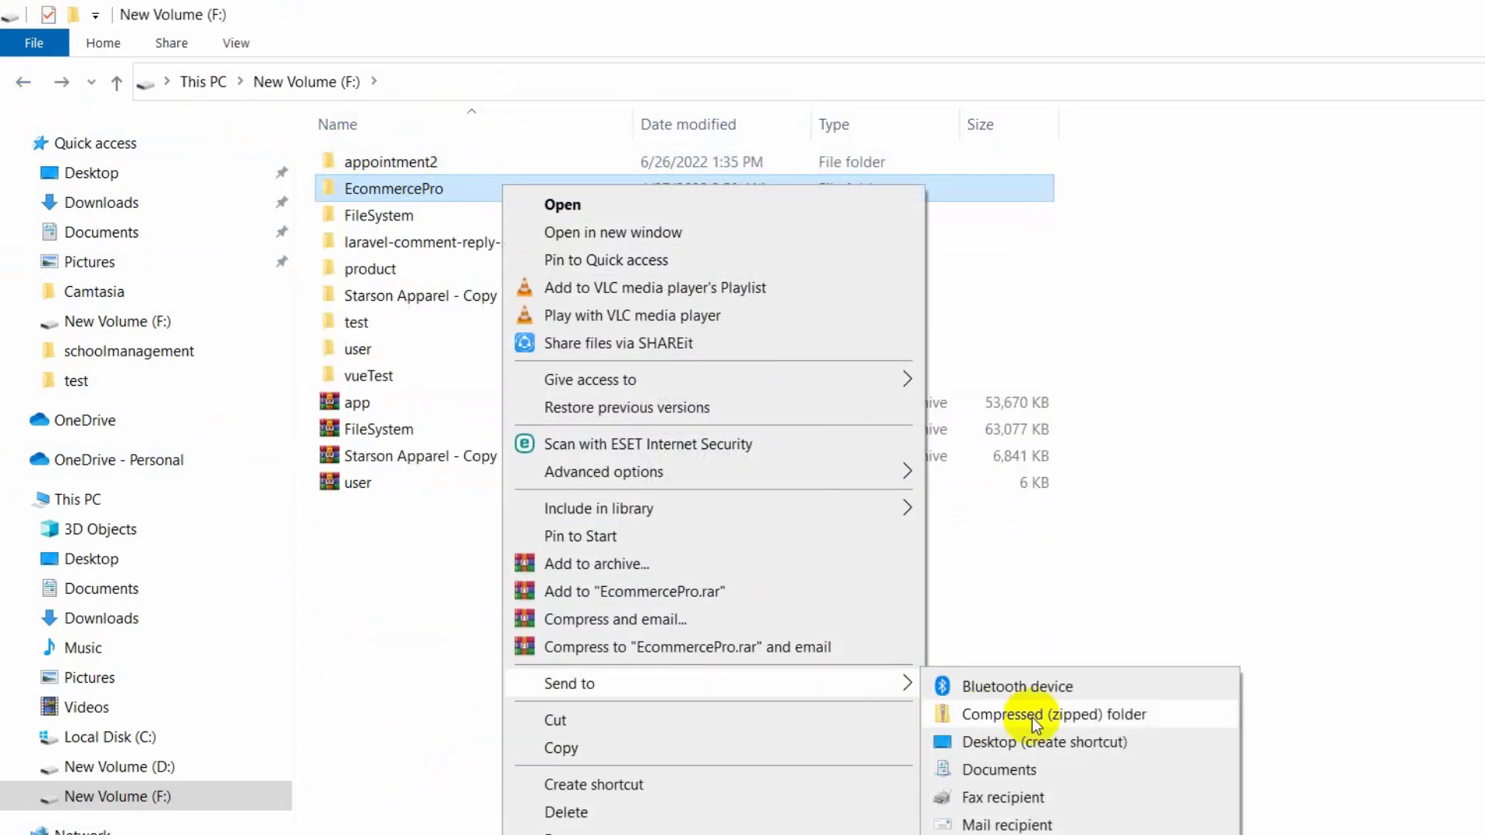
click(1163, 712)
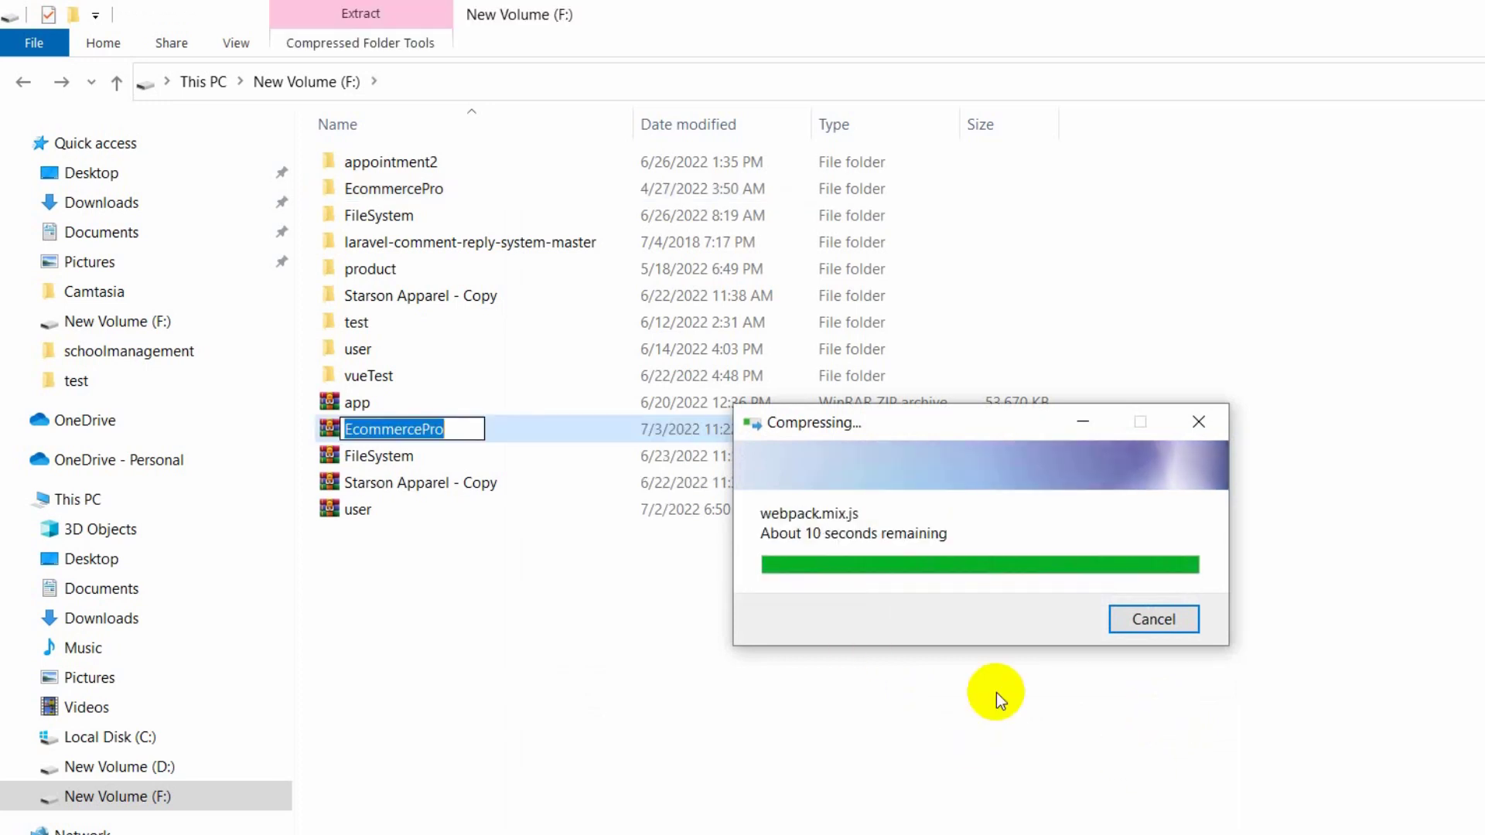
click(481, 675)
click(492, 429)
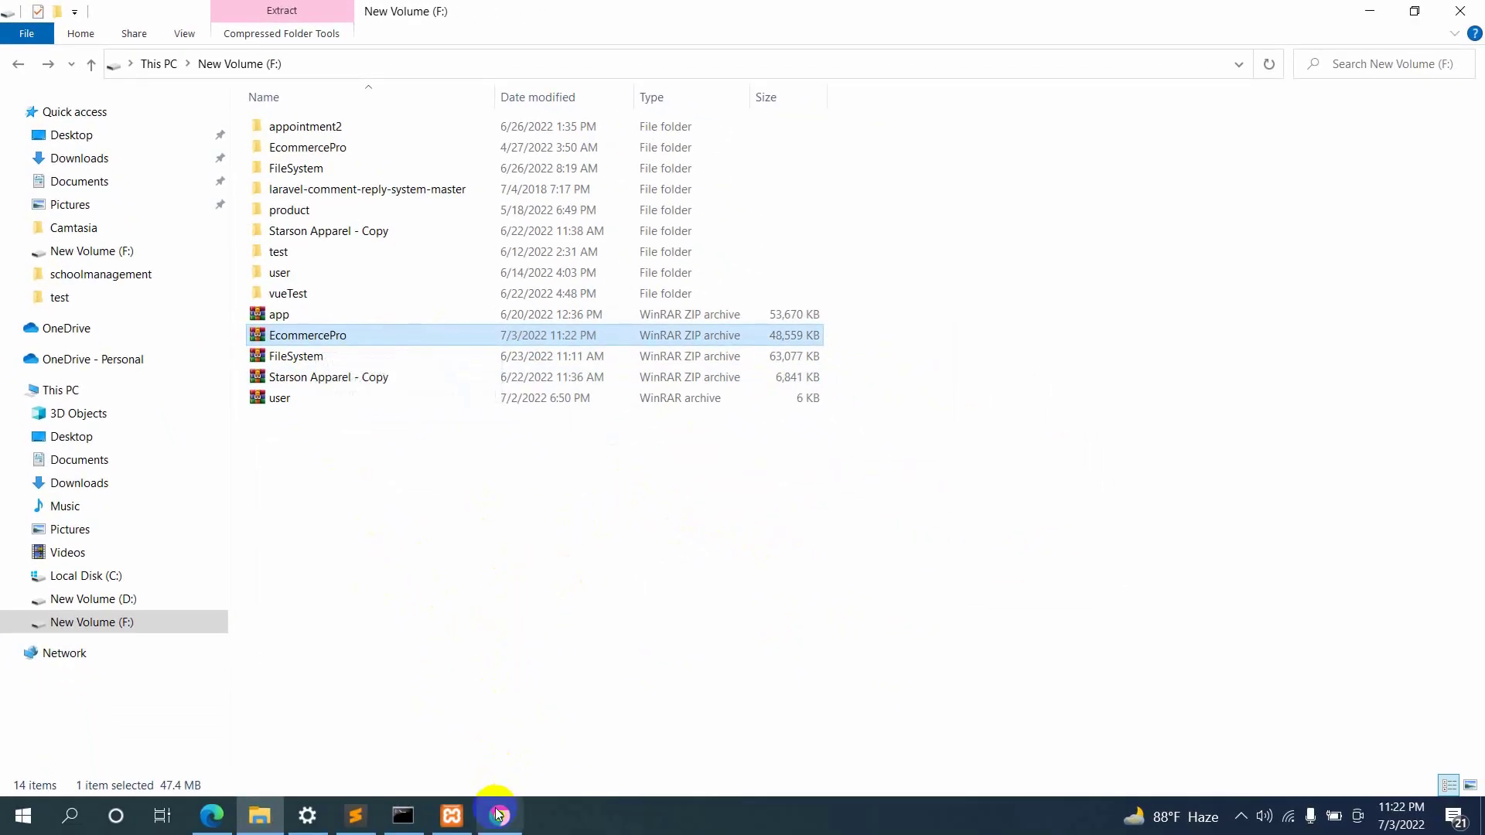
click(500, 816)
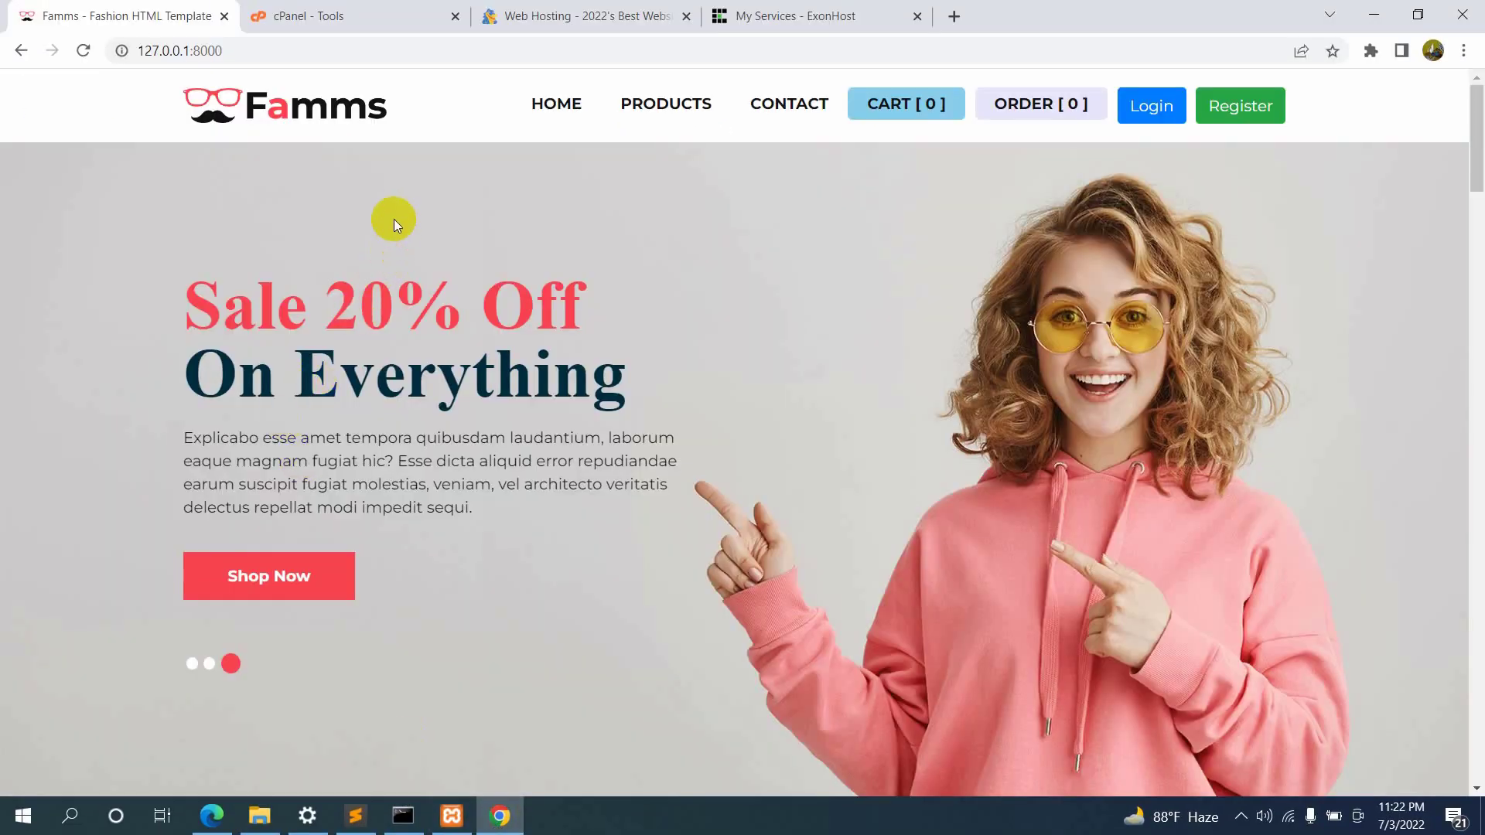
Switch to the cPanel Tools dashboard and scroll through its Email and JetBackup sections
click(311, 14)
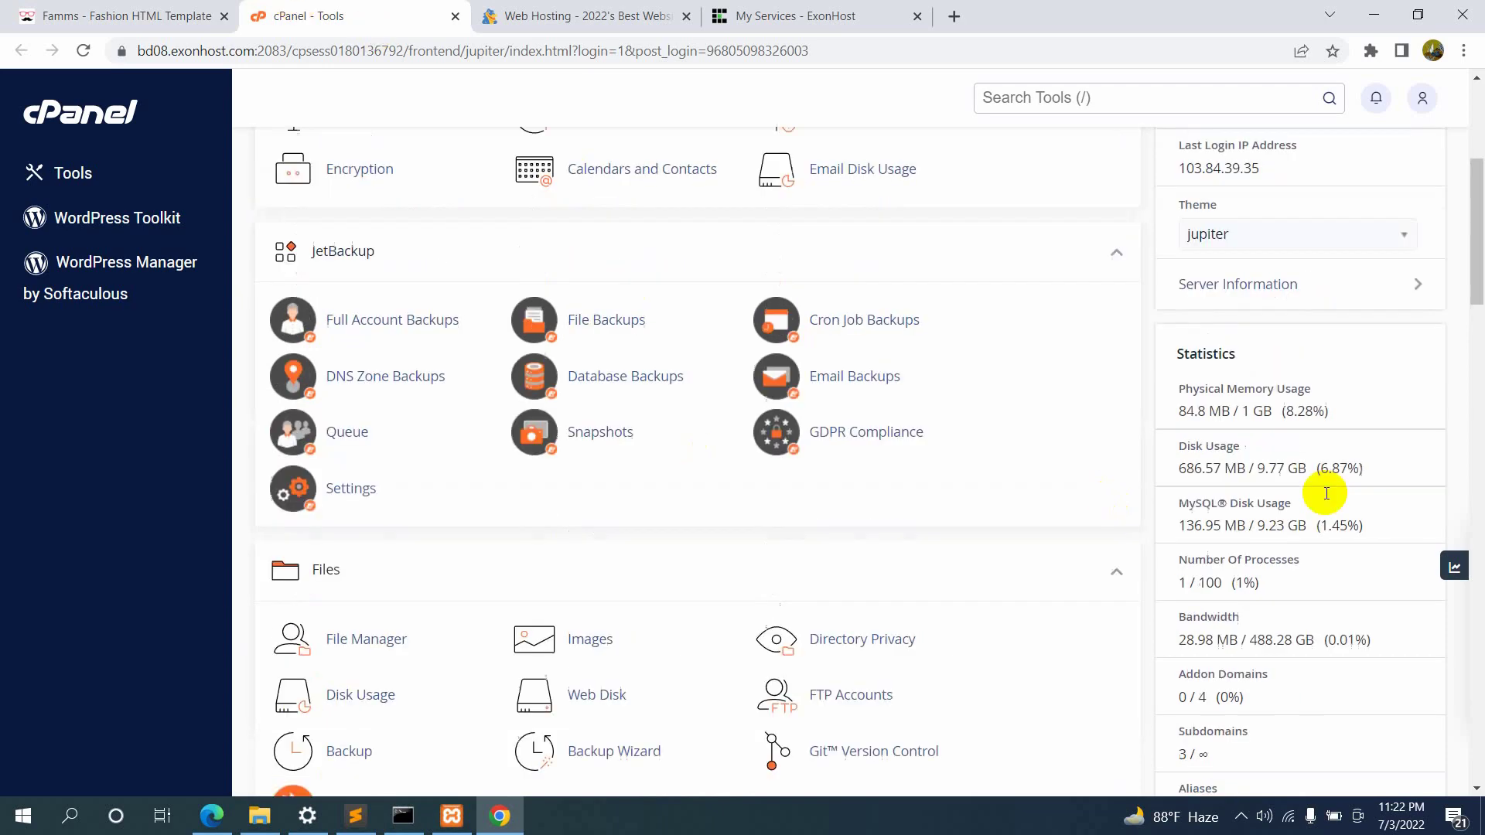
scroll(1326, 492, up, 5)
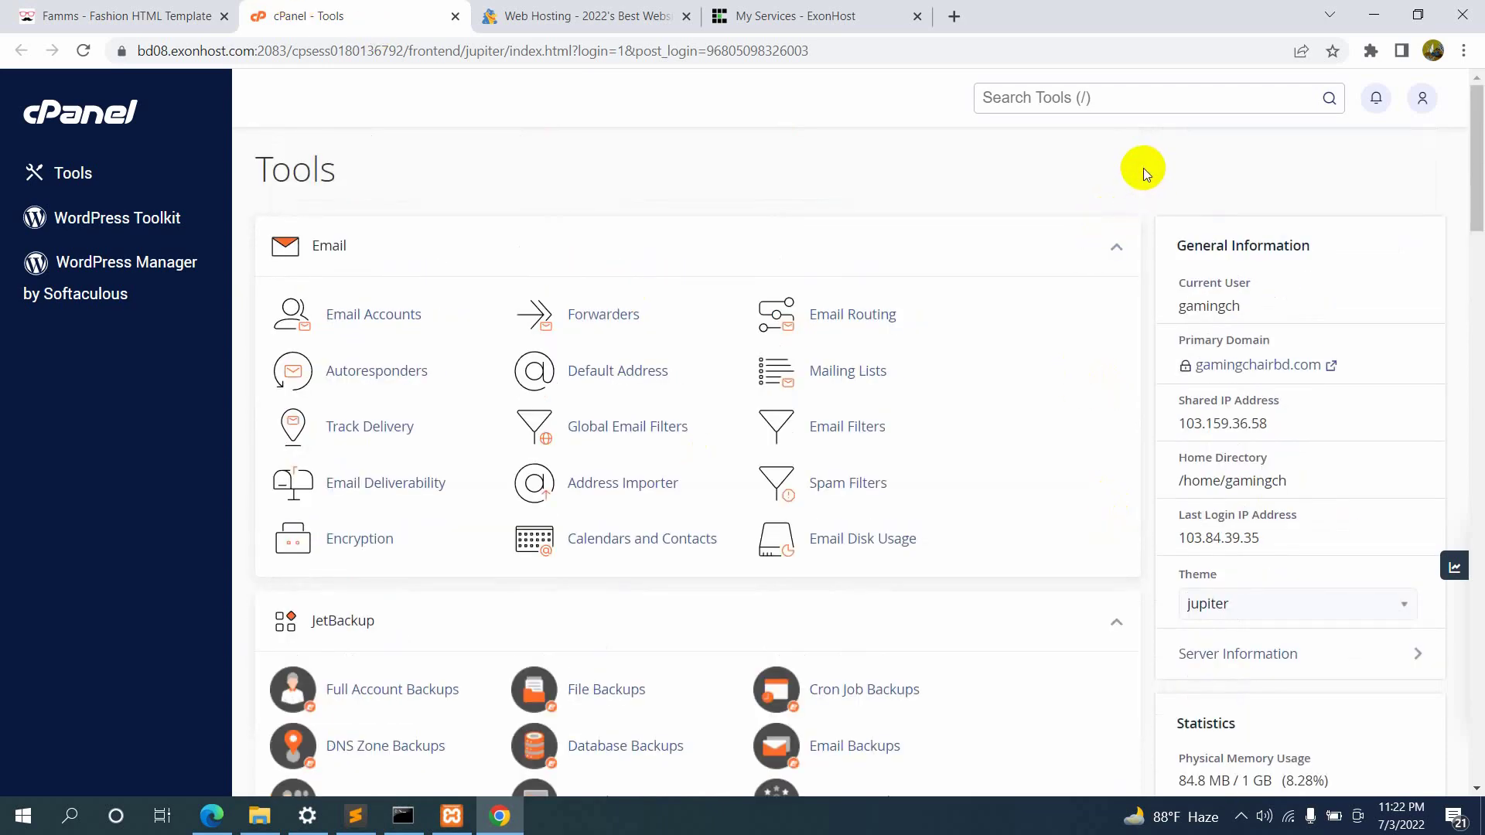
scroll(1143, 166, down, 3)
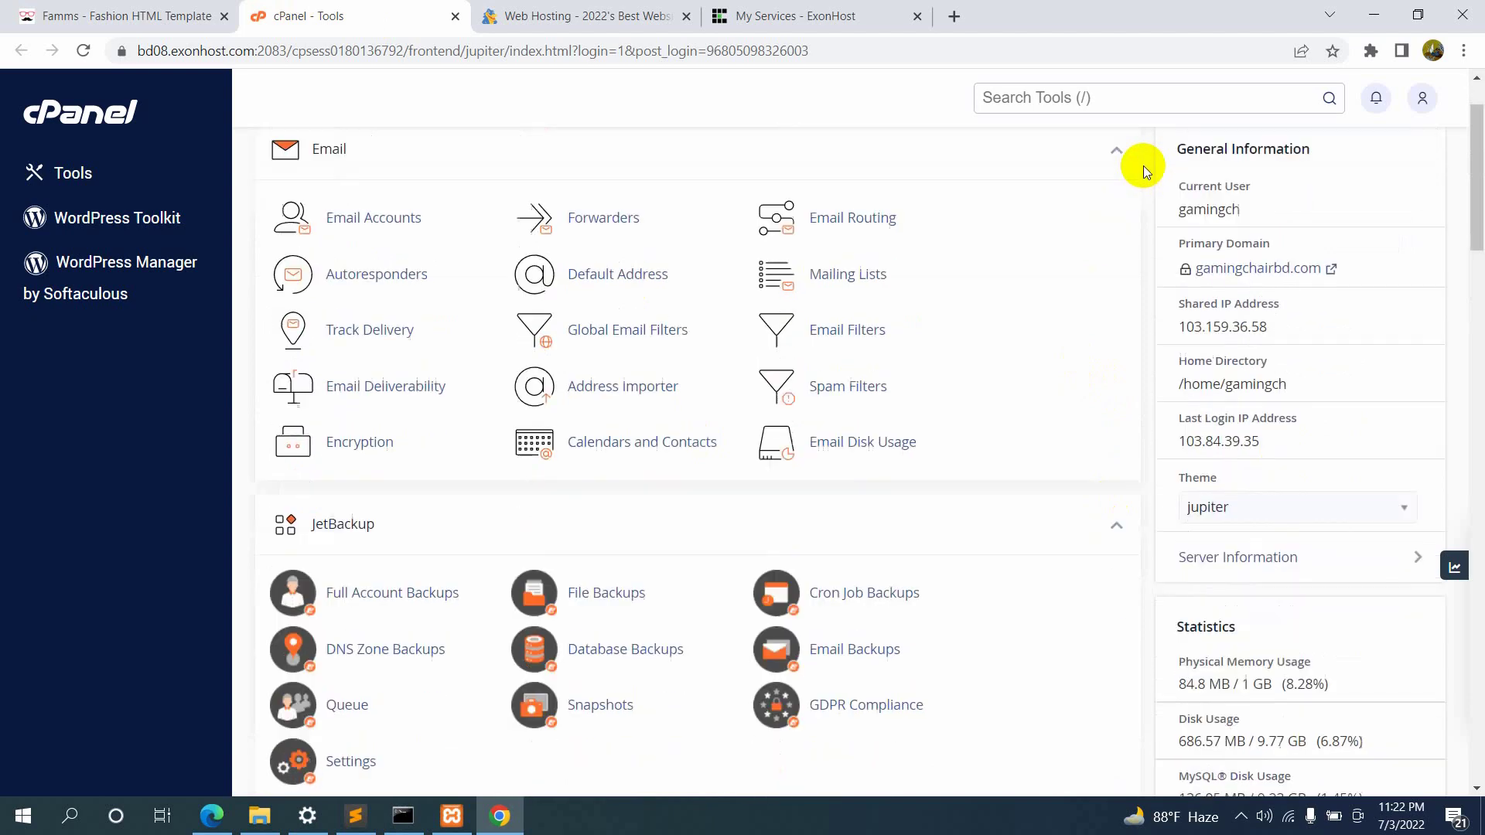
scroll(1143, 165, up, 3)
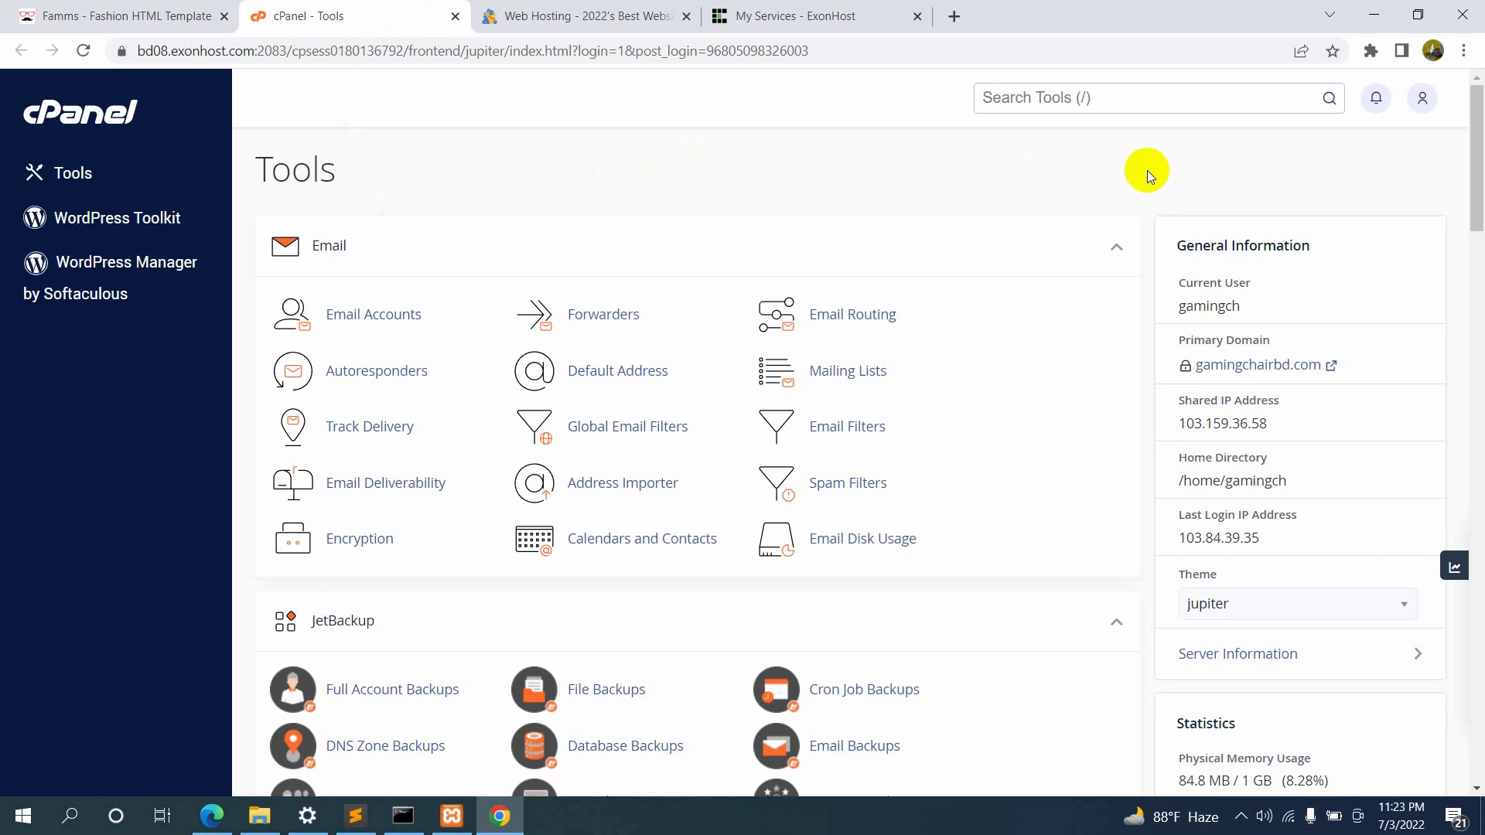
scroll(1147, 170, down, 1)
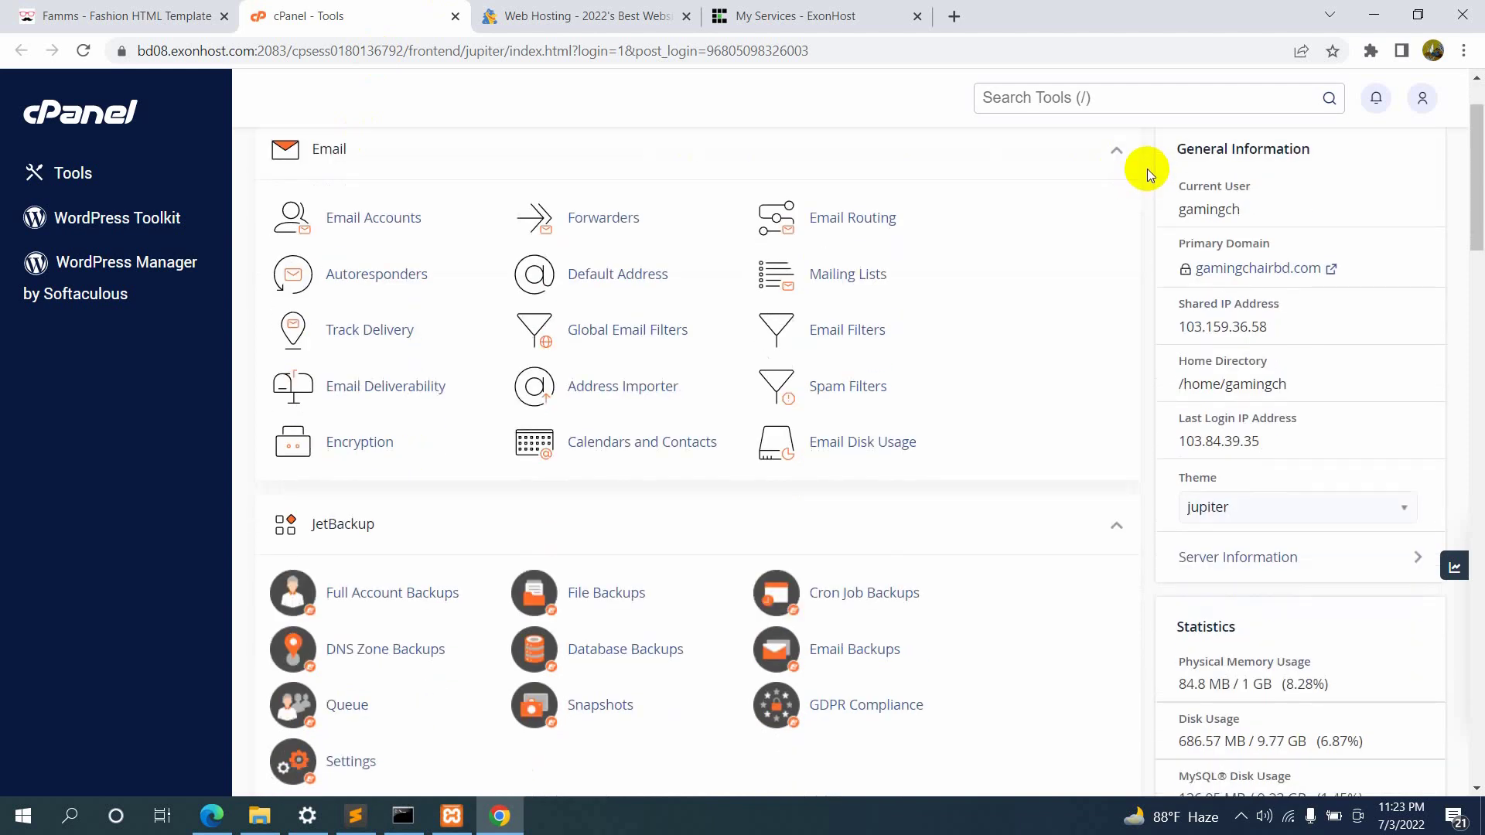
Show the HostGator homepage advertising hosting from $2.75/mo and point at its Domains menu
click(628, 23)
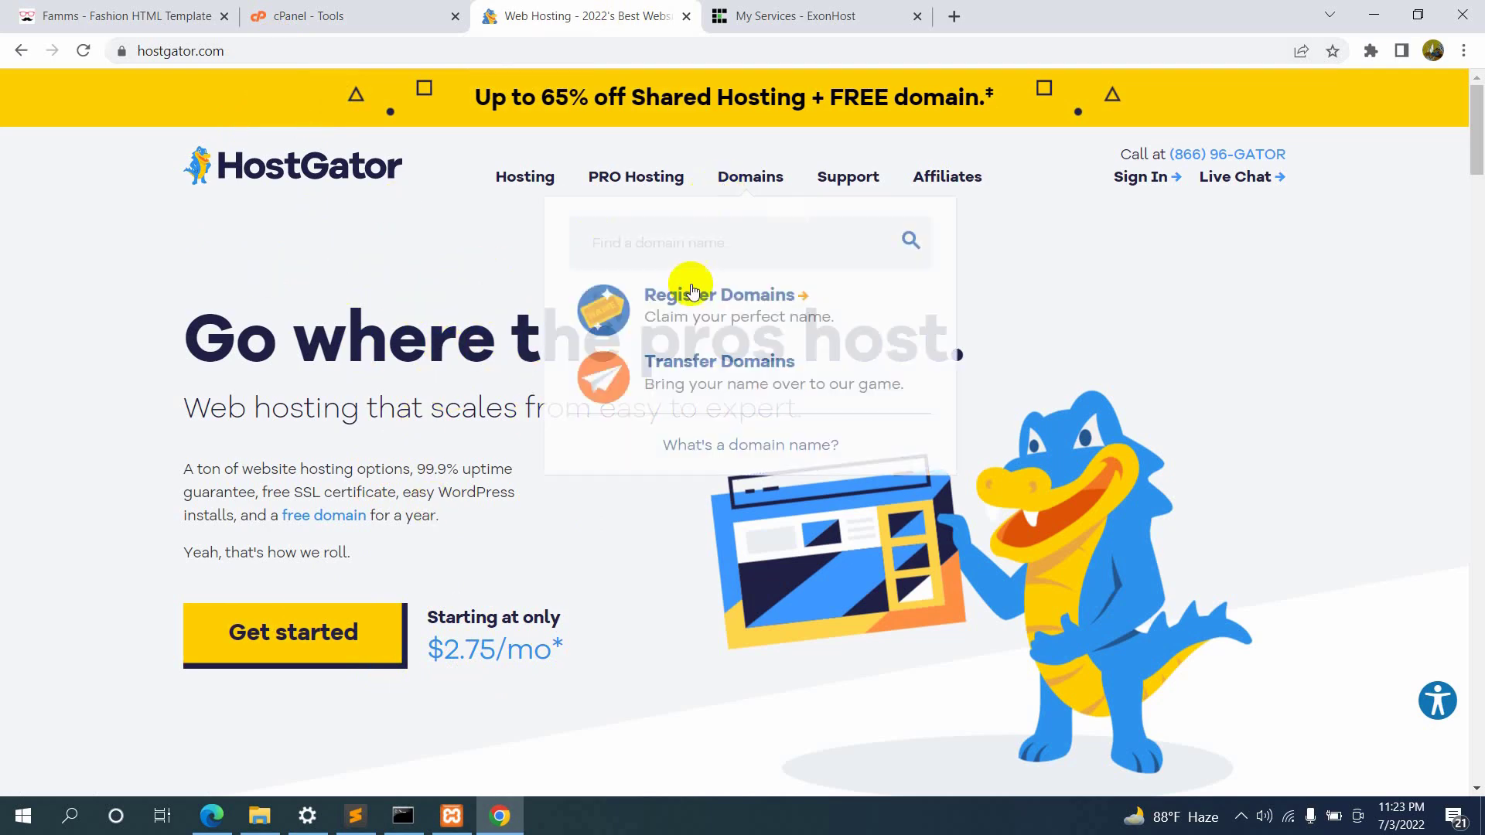
click(543, 106)
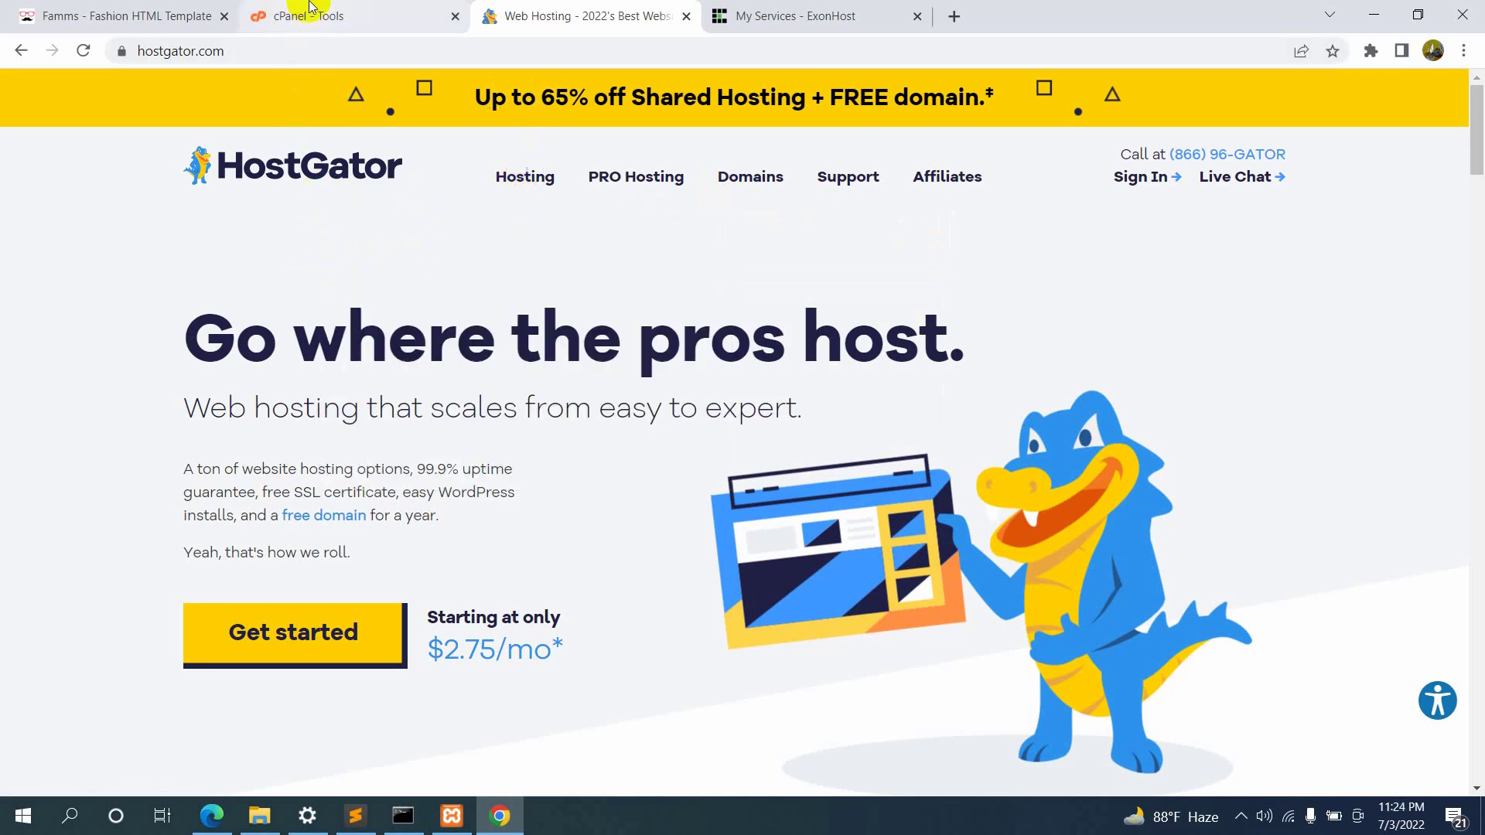
From the cPanel Tools page, launch File Manager at /home/gamingch in a new tab
click(310, 9)
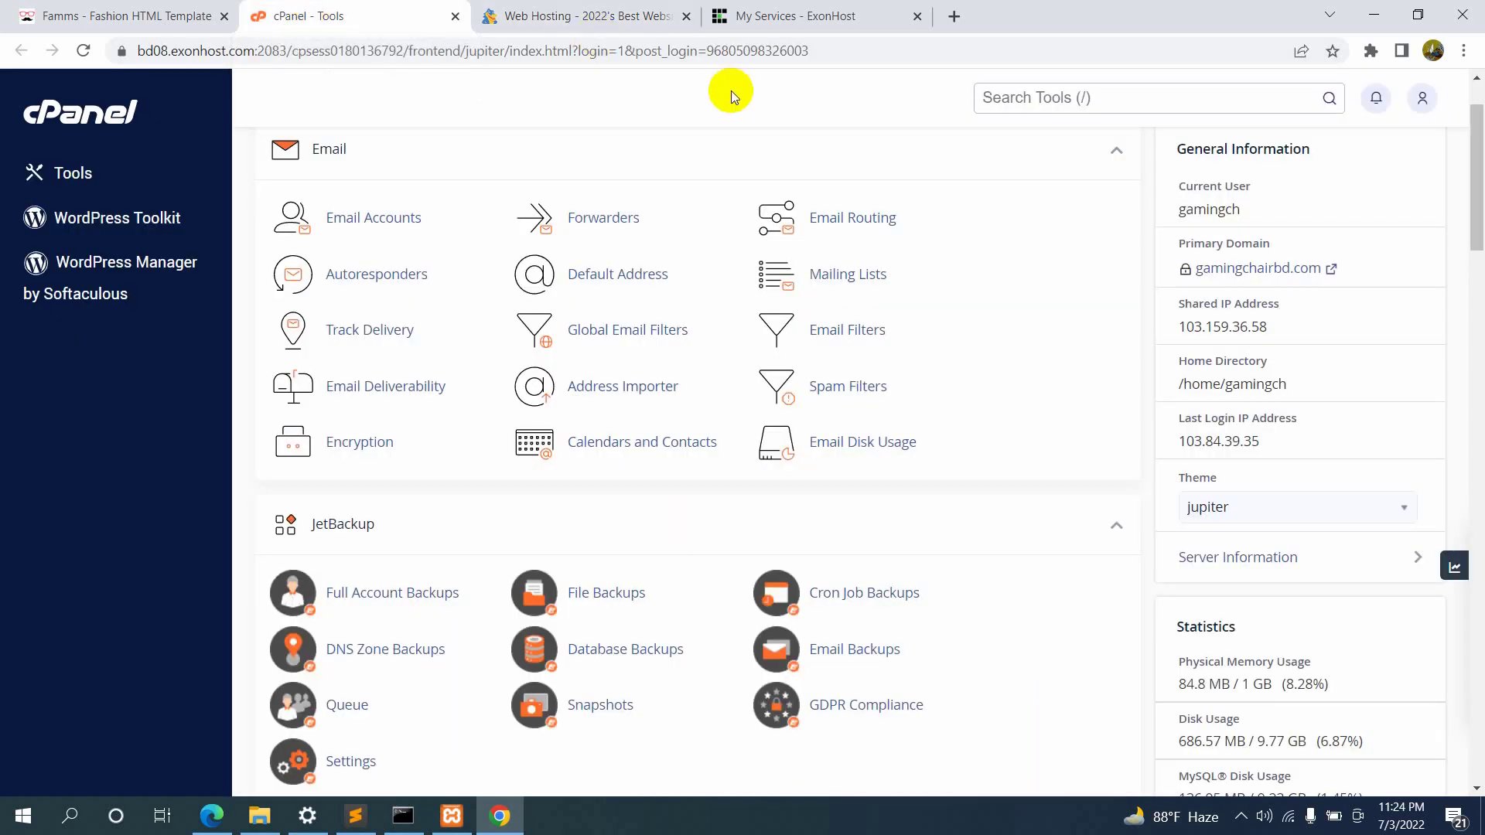
scroll(1129, 225, up, 2)
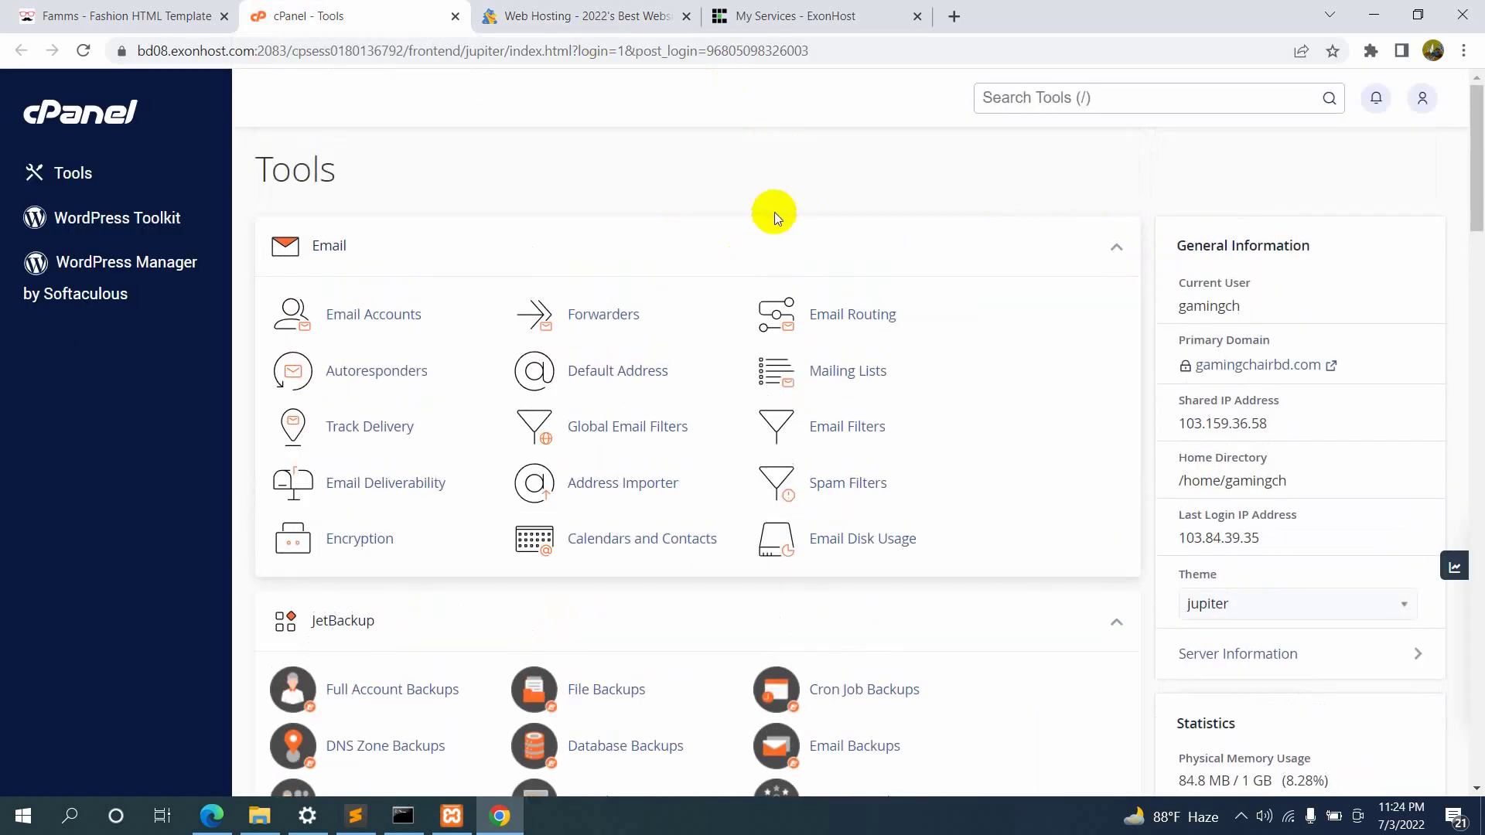
scroll(1135, 210, down, 4)
scroll(1141, 205, down, 5)
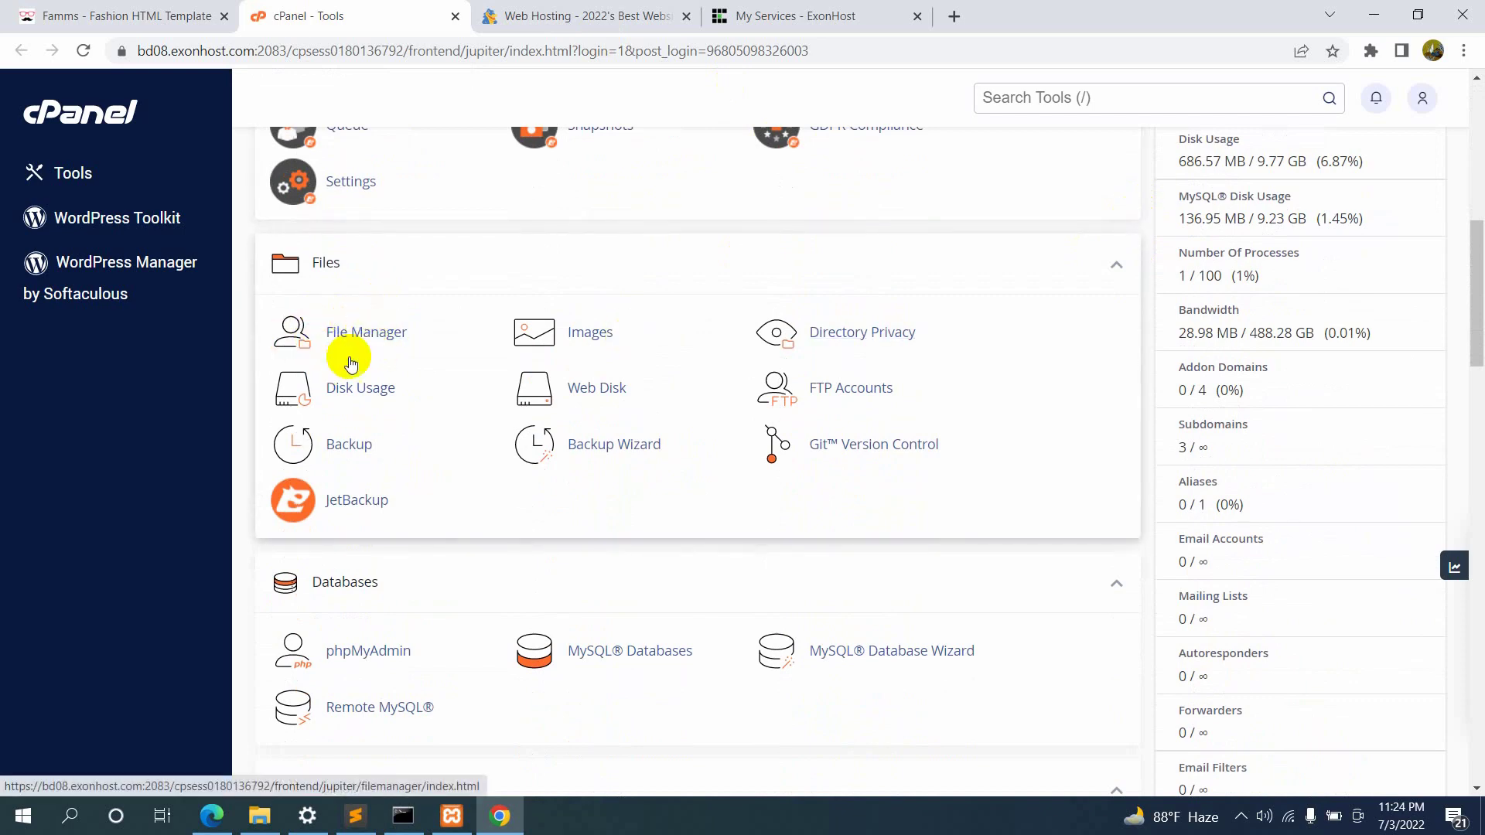
click(355, 332)
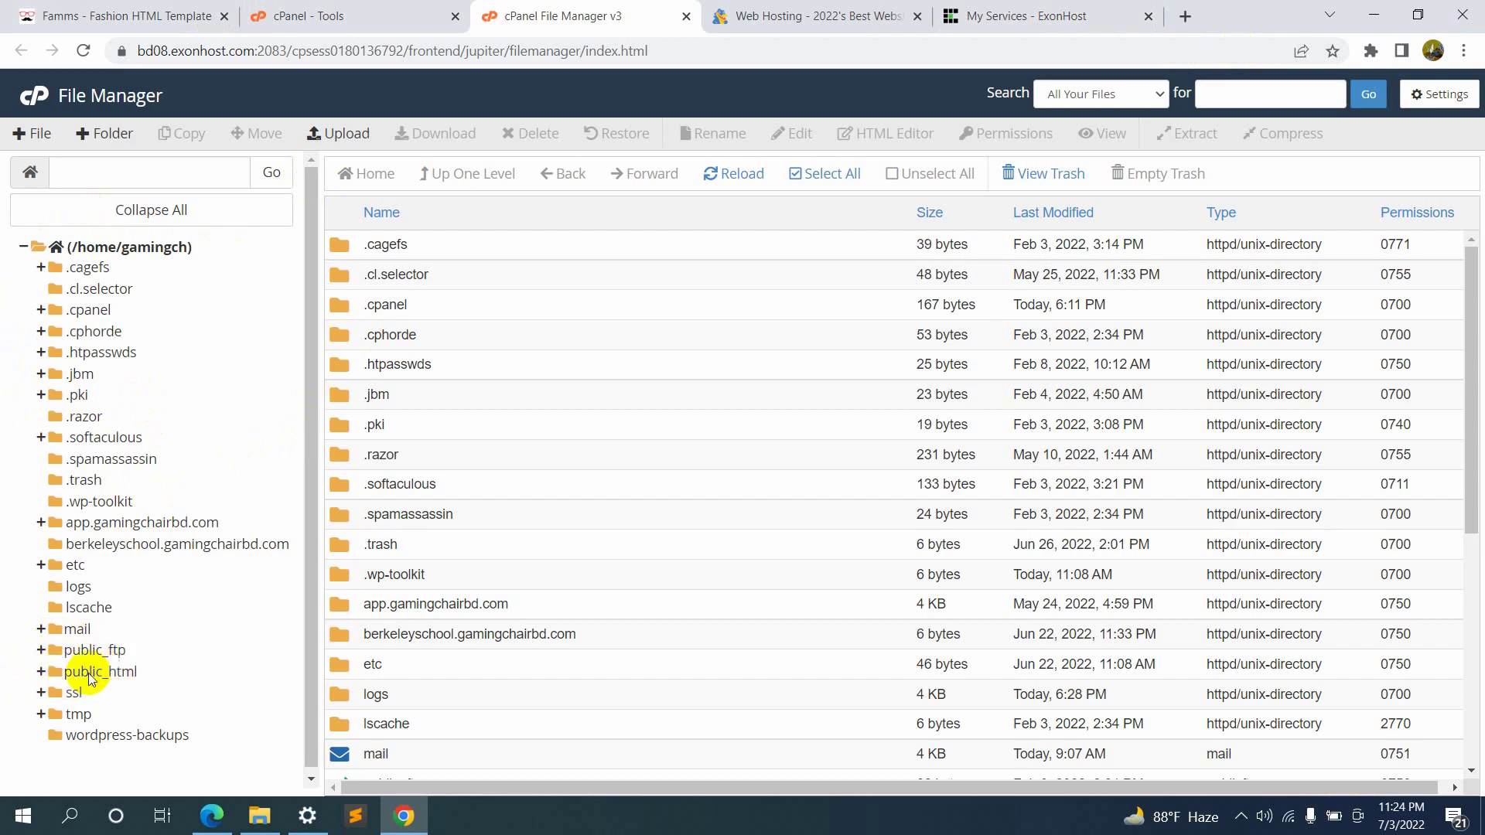
Add a new folder named eccomerce under public_html
click(112, 673)
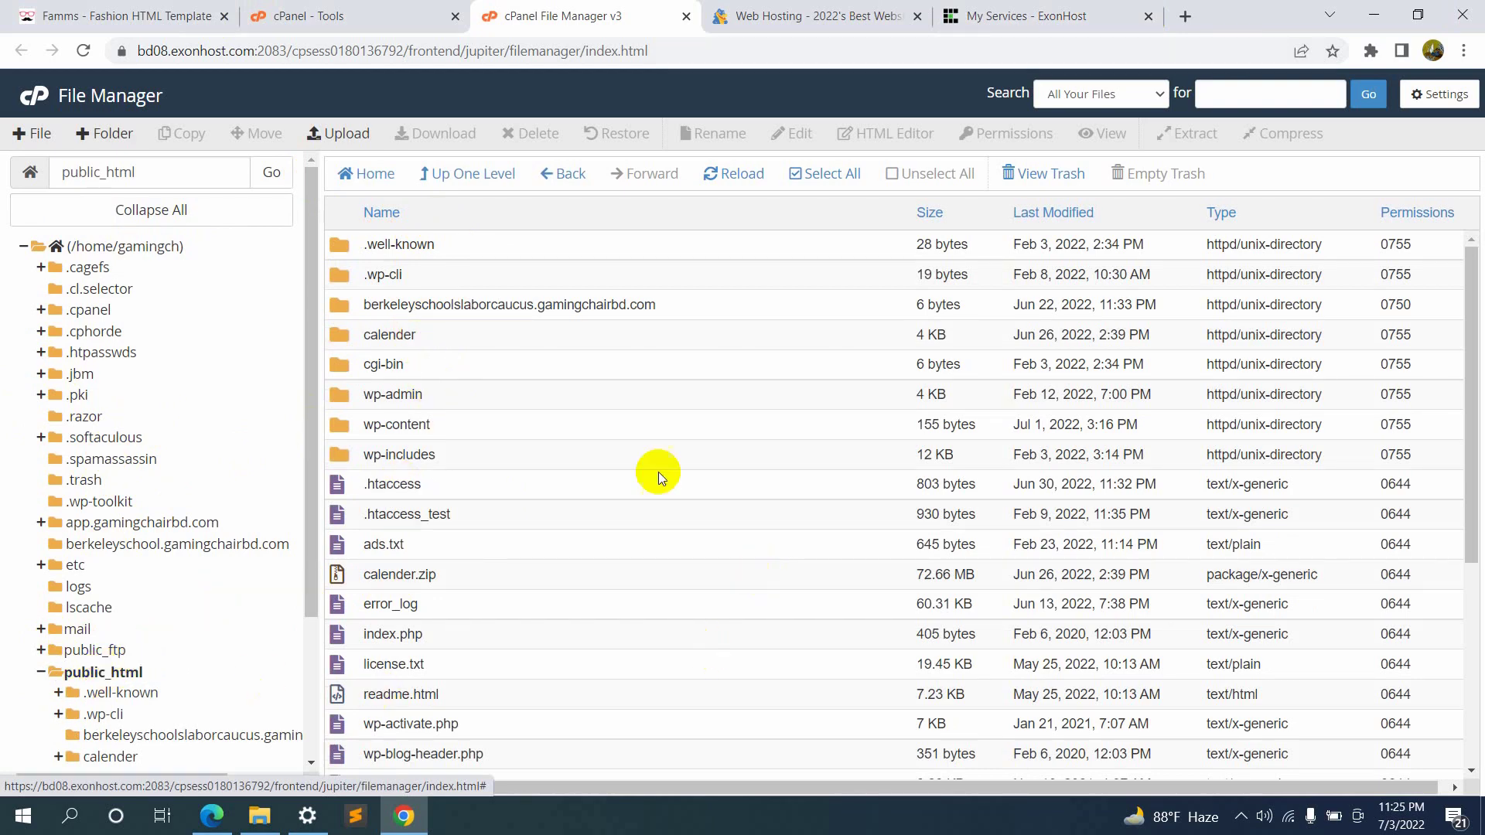
click(124, 134)
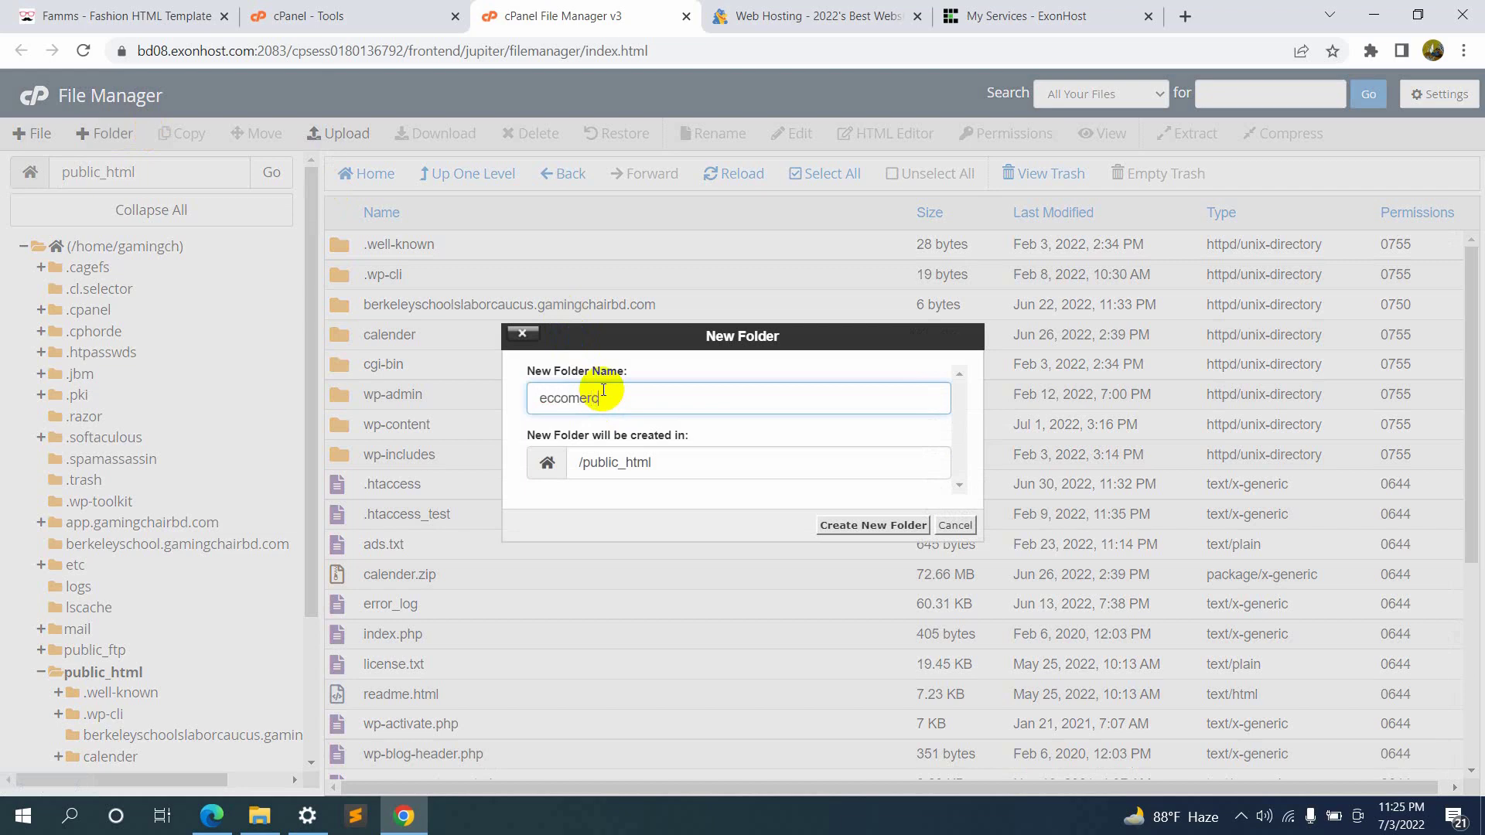
click(863, 528)
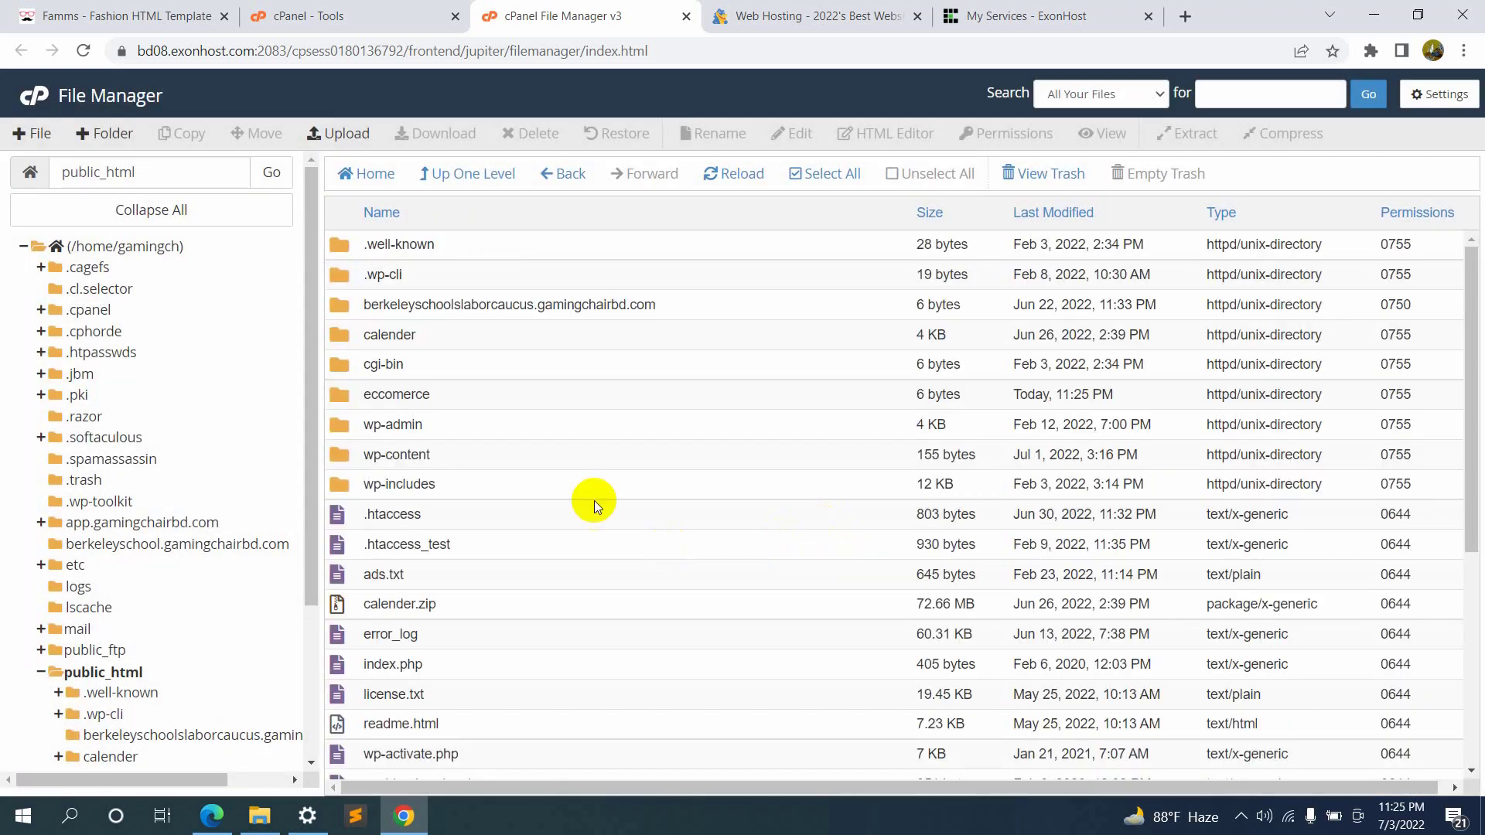
Enter the empty public_html/eccomerce folder and bring up its File Upload page
double_click(470, 392)
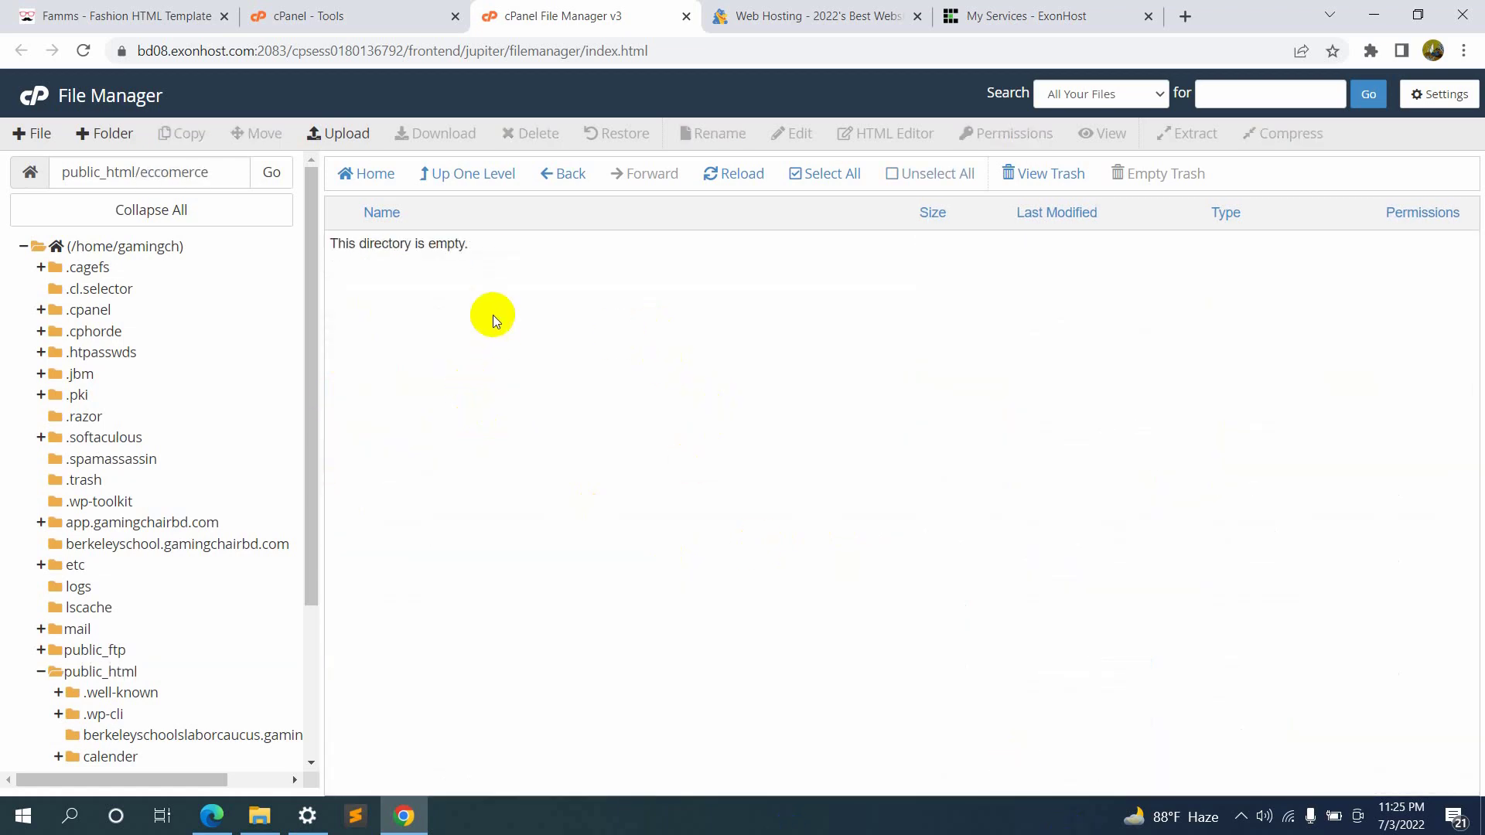
click(259, 816)
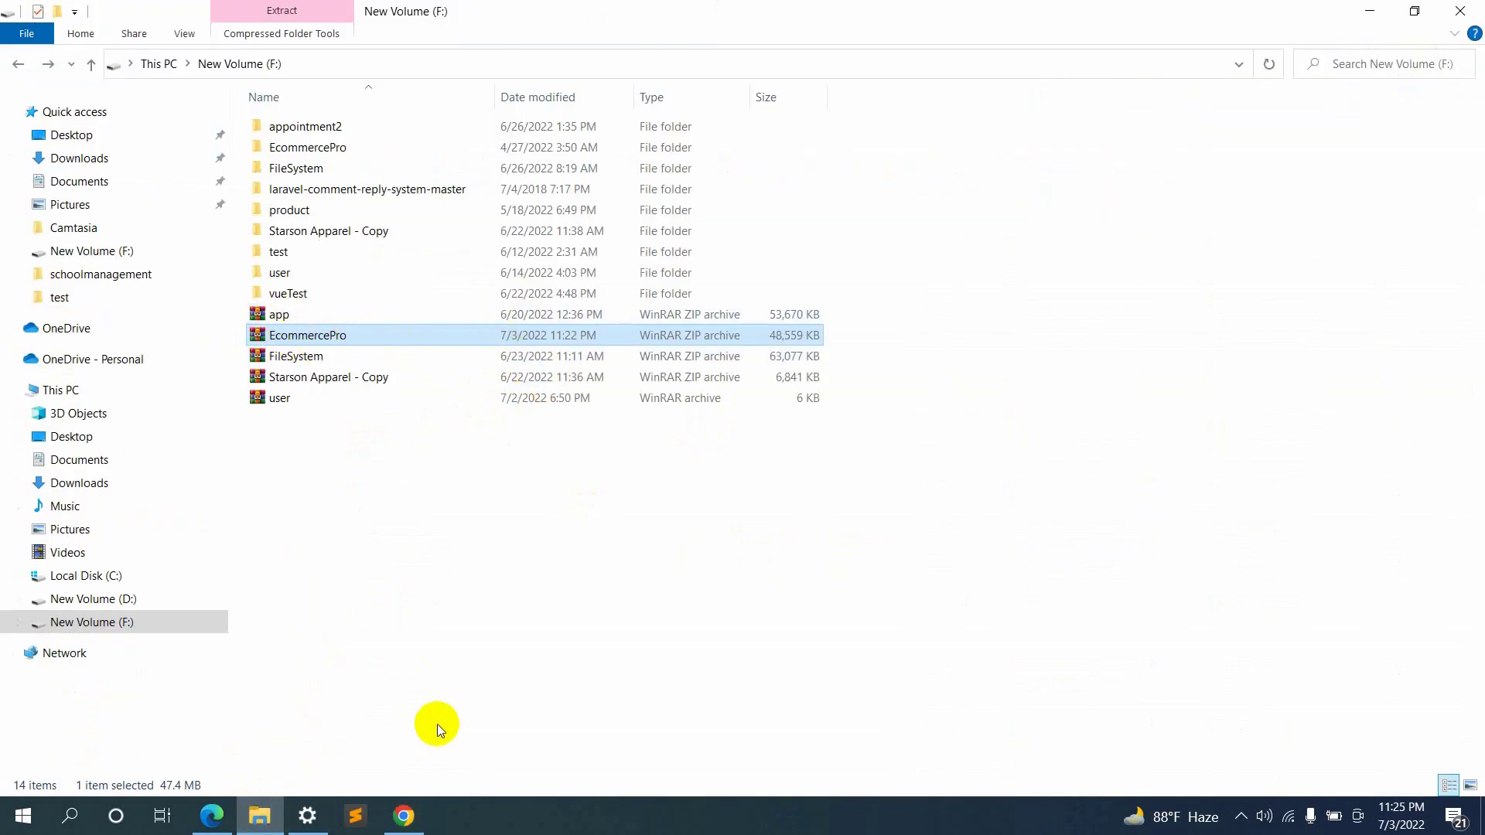
click(404, 816)
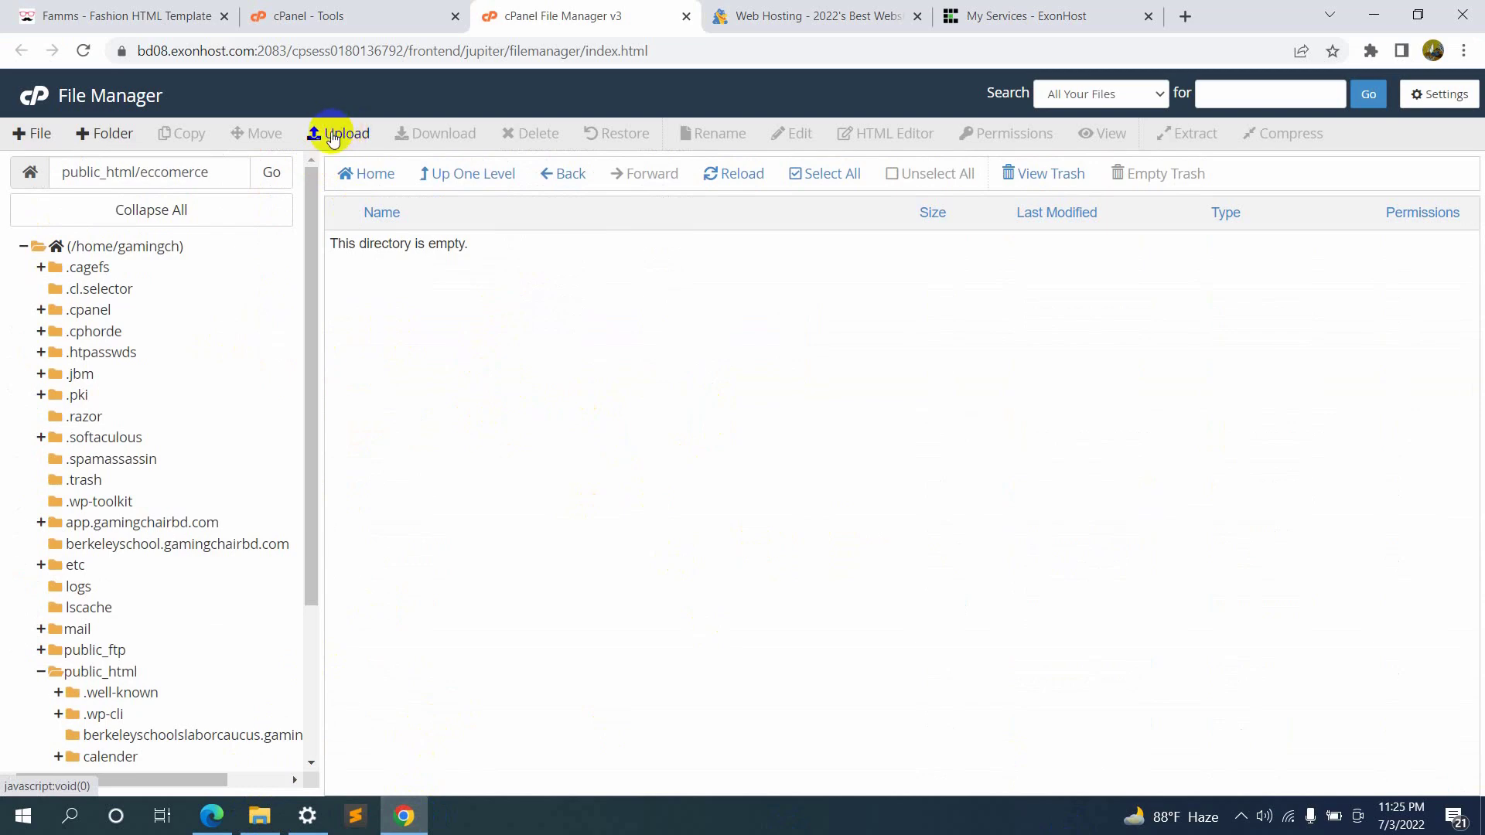
click(545, 176)
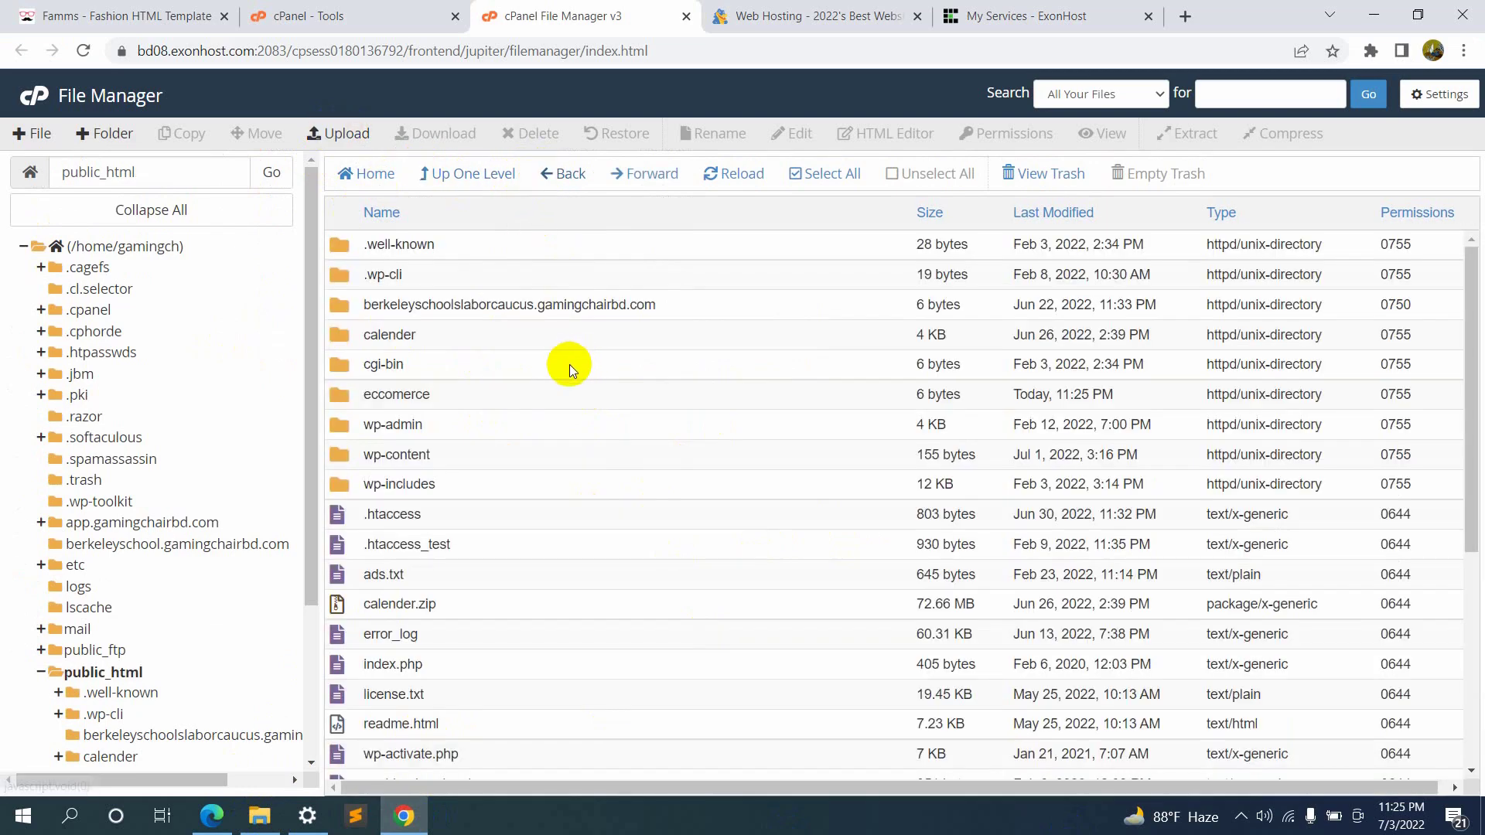
double_click(463, 396)
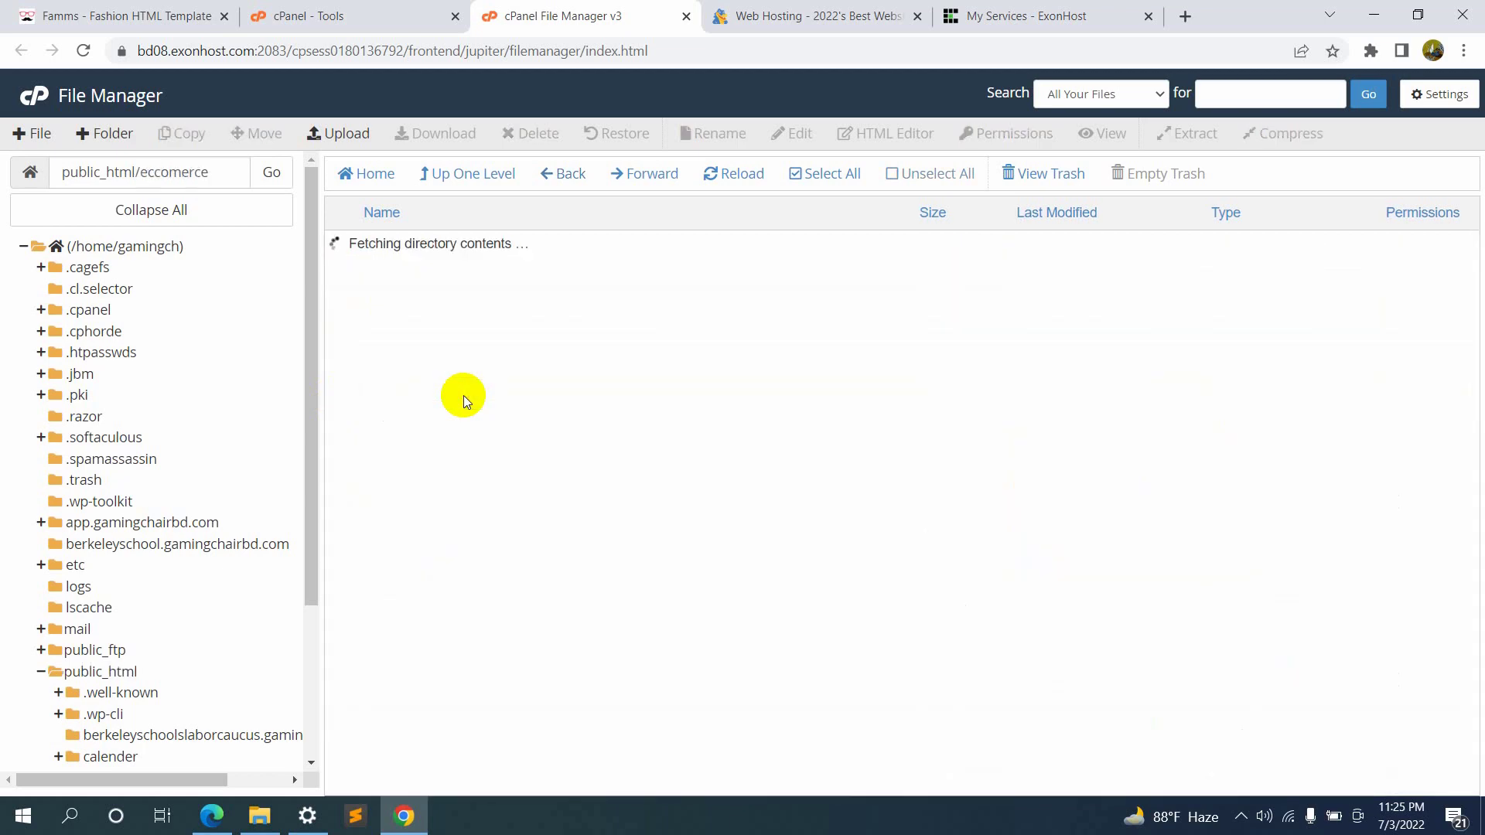
click(347, 136)
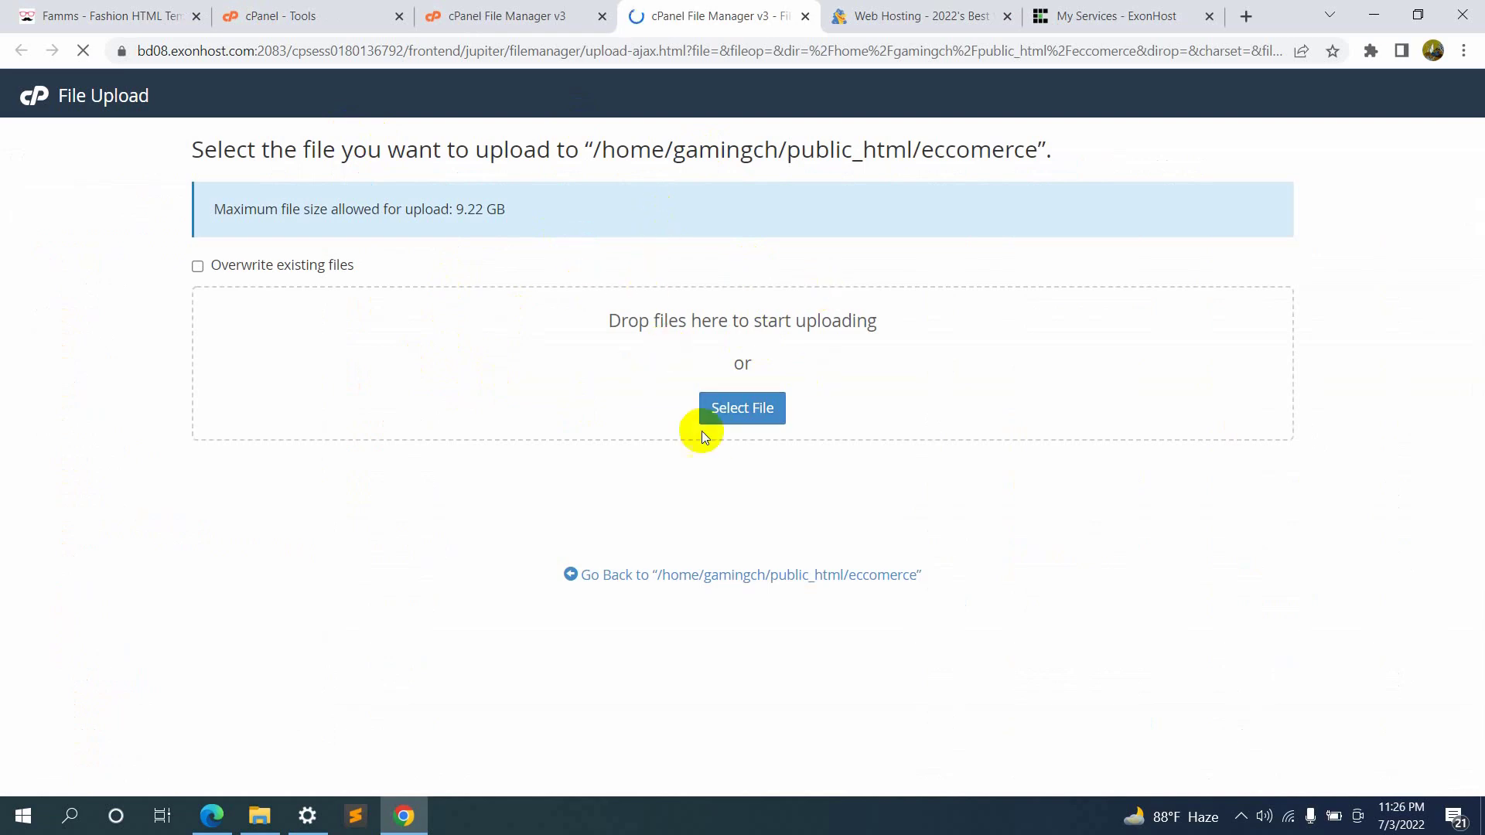
Browse New Volume (F:) in the upload file chooser, then cancel without selecting a file
click(741, 414)
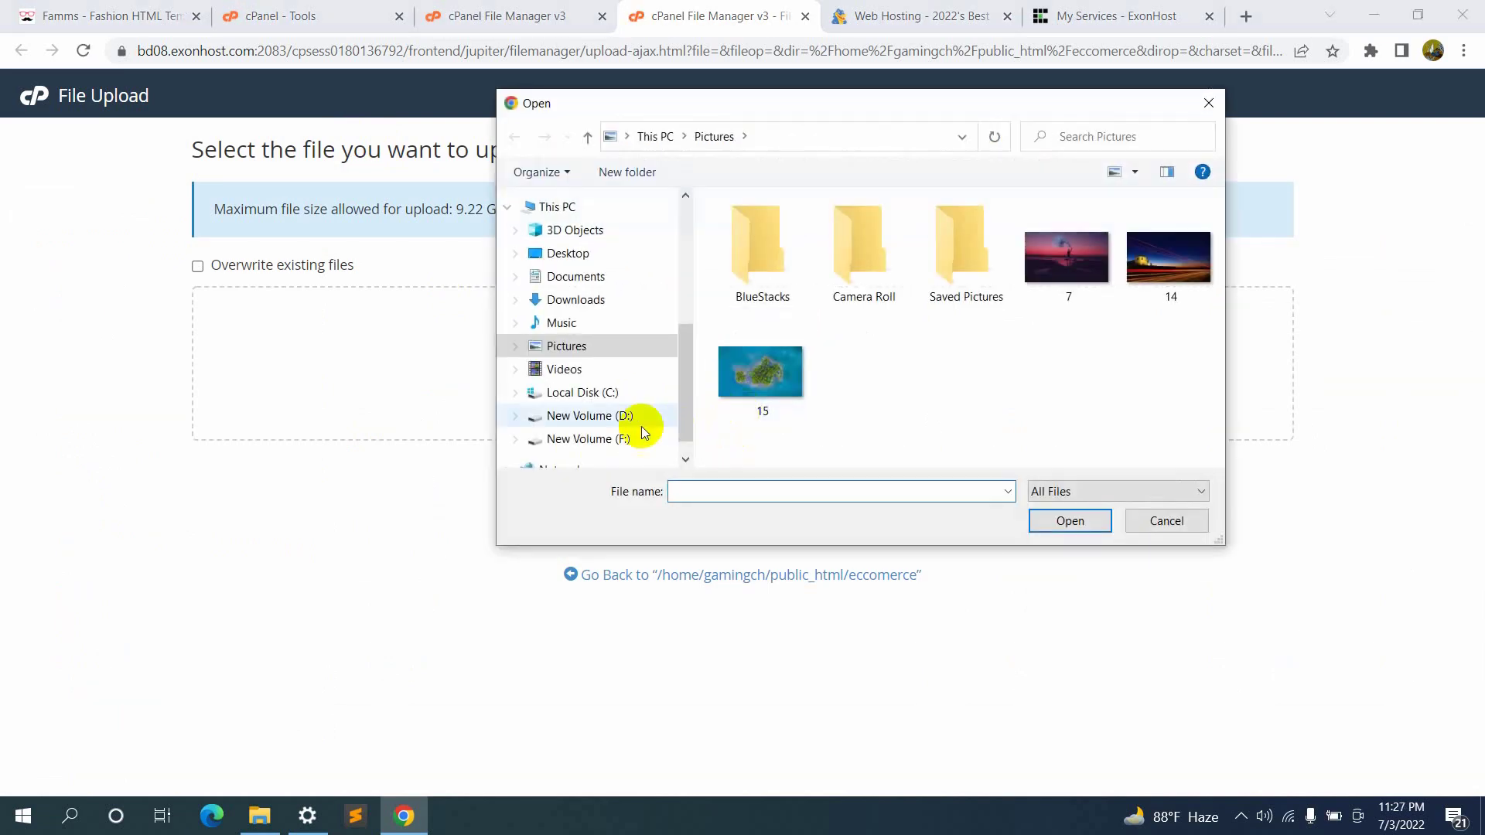
click(622, 438)
scroll(845, 299, down, 1)
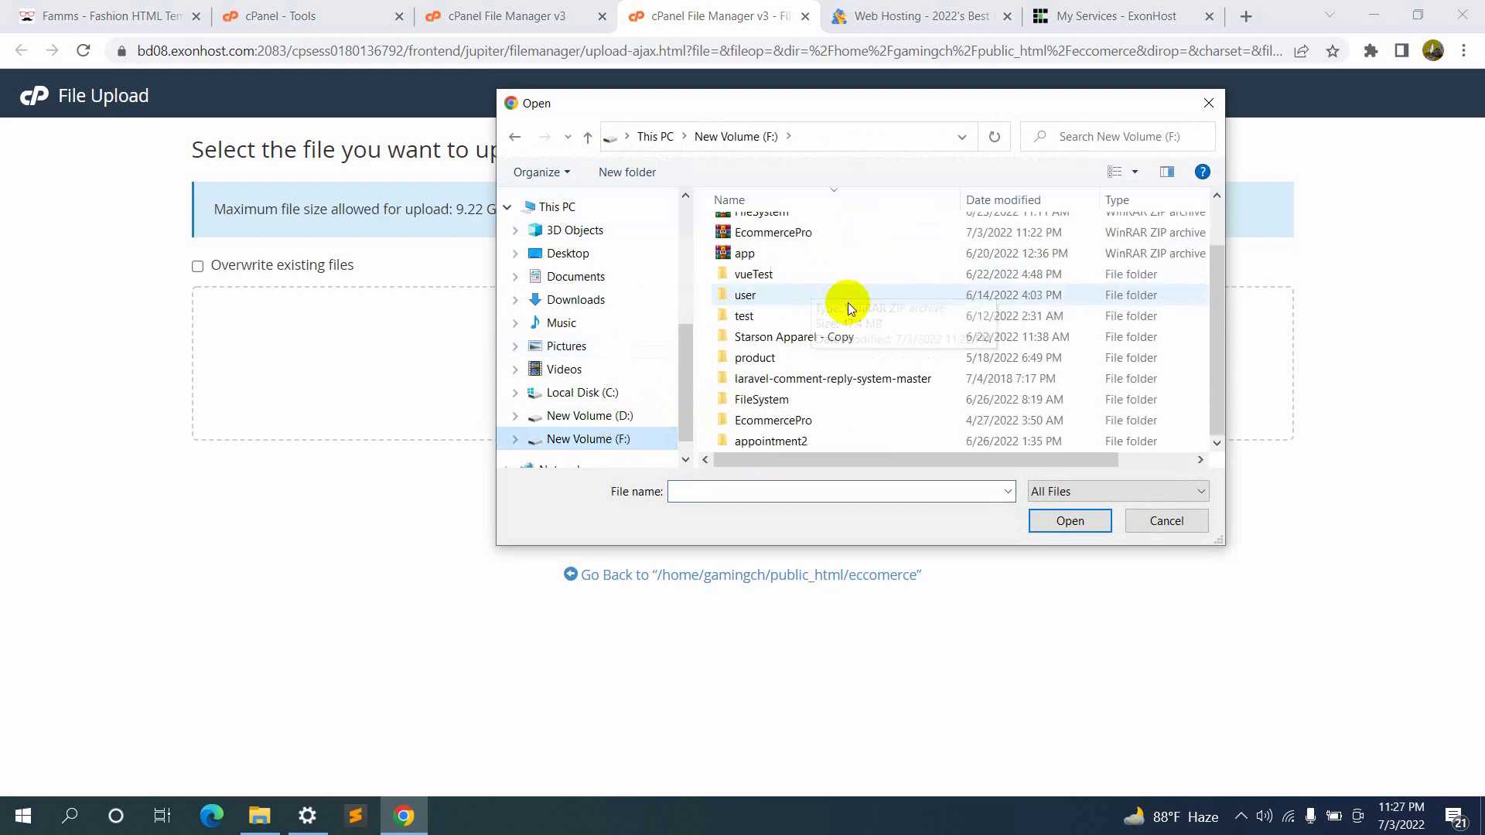
scroll(847, 313, up, 1)
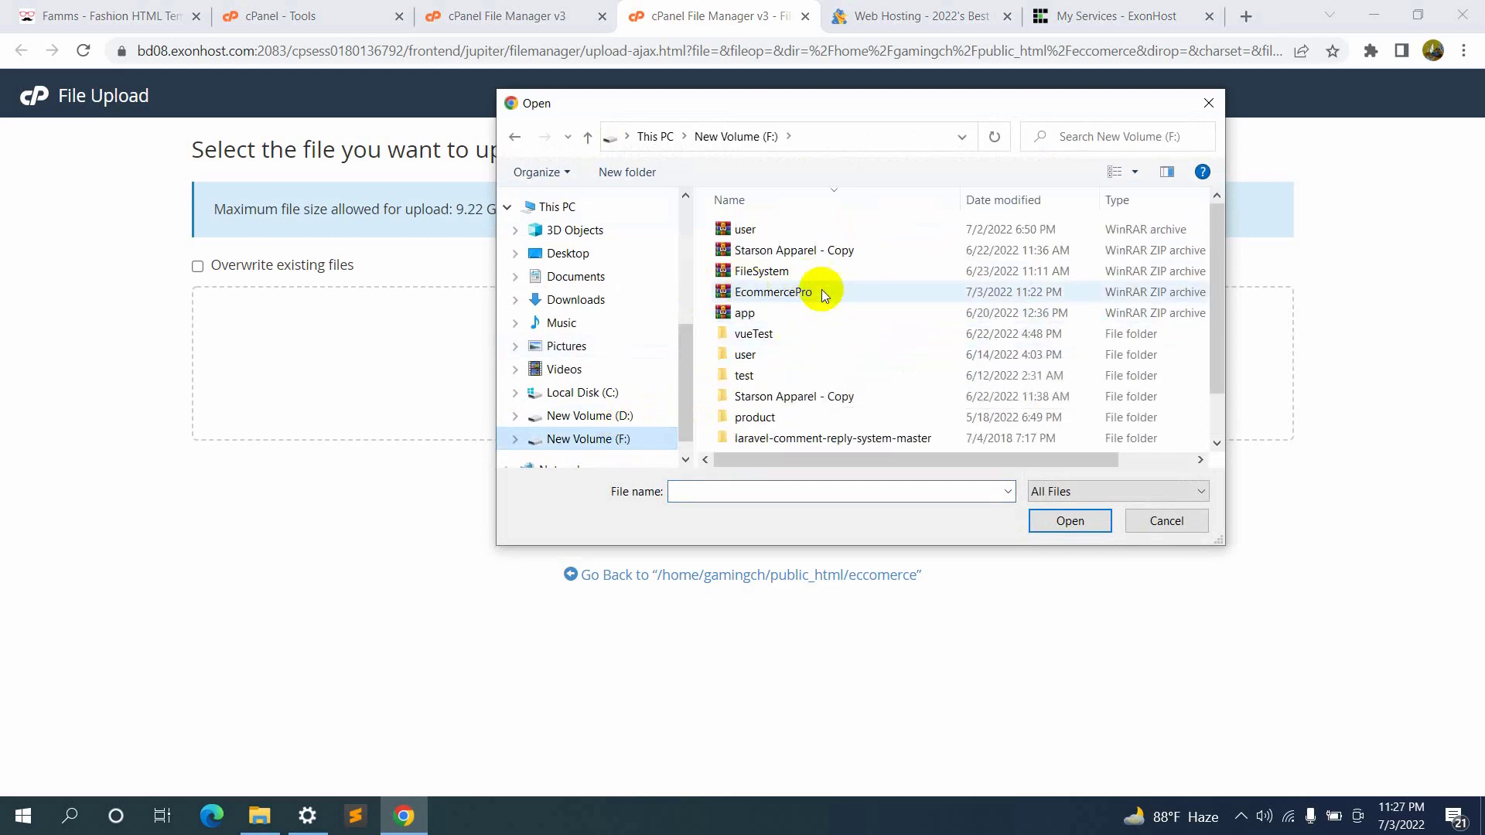
click(1160, 522)
Drag EcommercePro.zip from New Volume (F:) onto the upload area, then return to the eccomerce folder
click(243, 817)
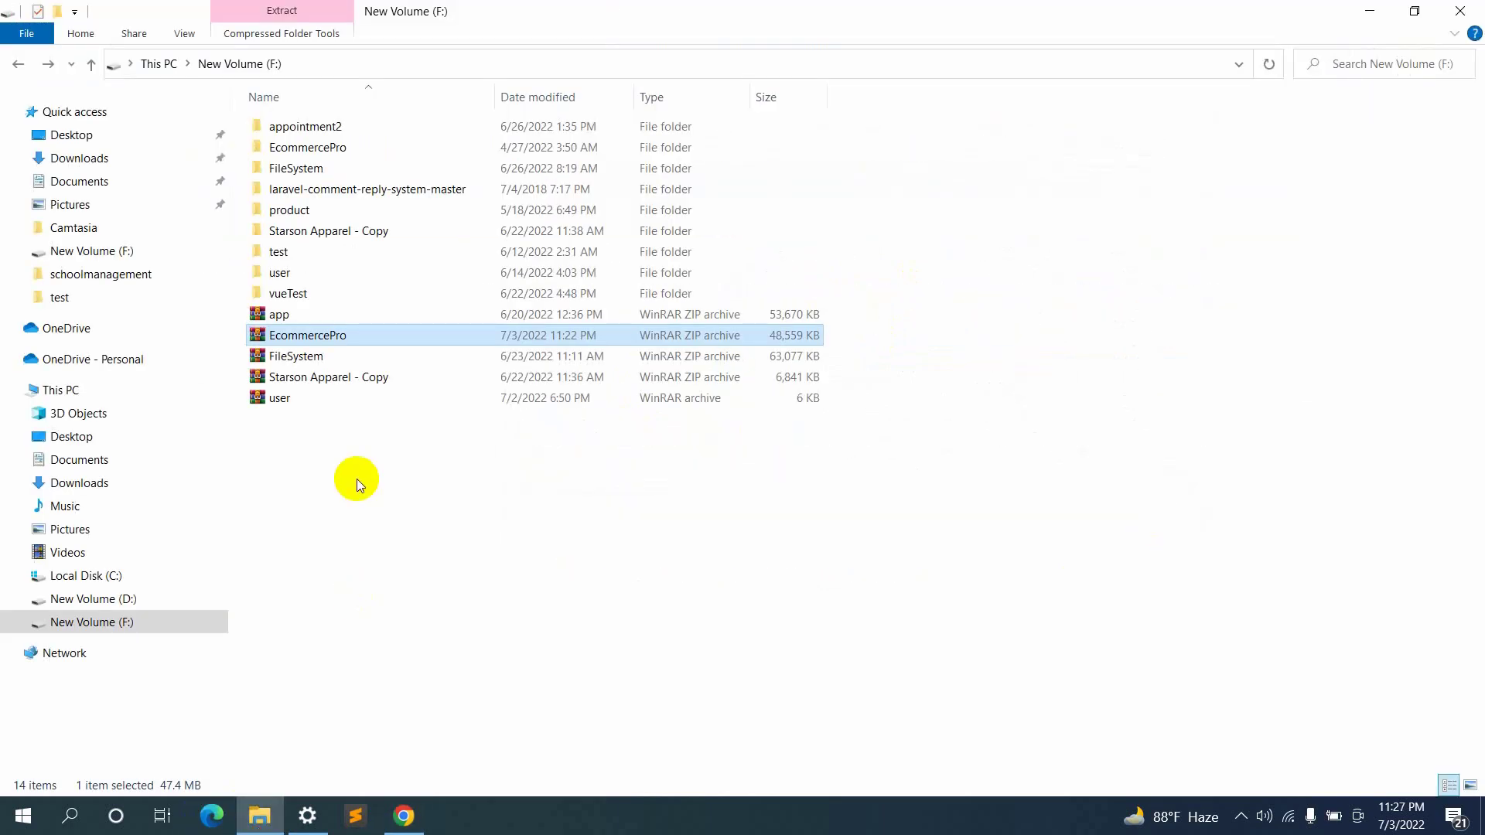
drag(801, 343, 749, 408)
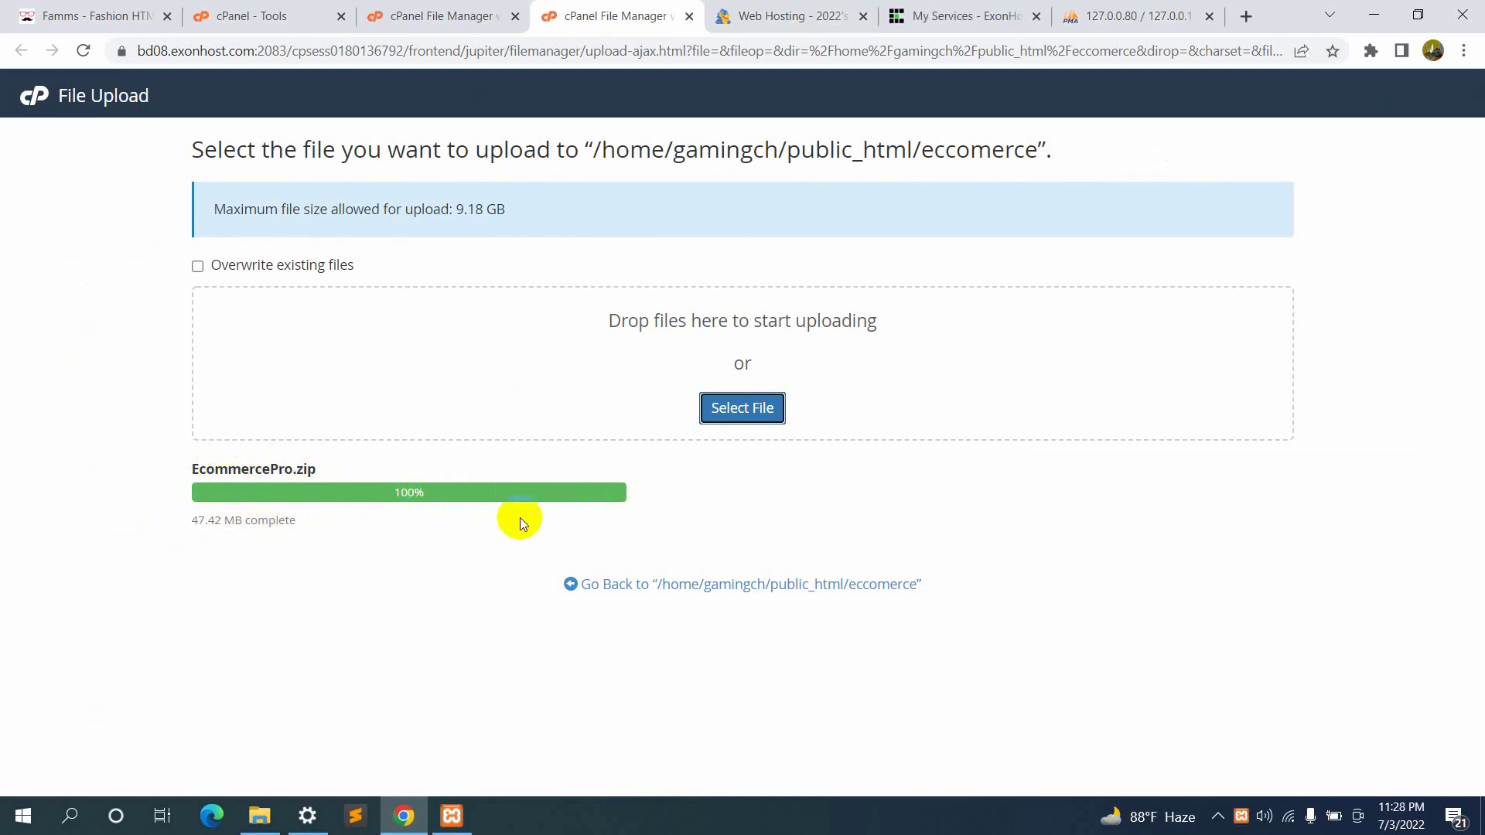
click(820, 586)
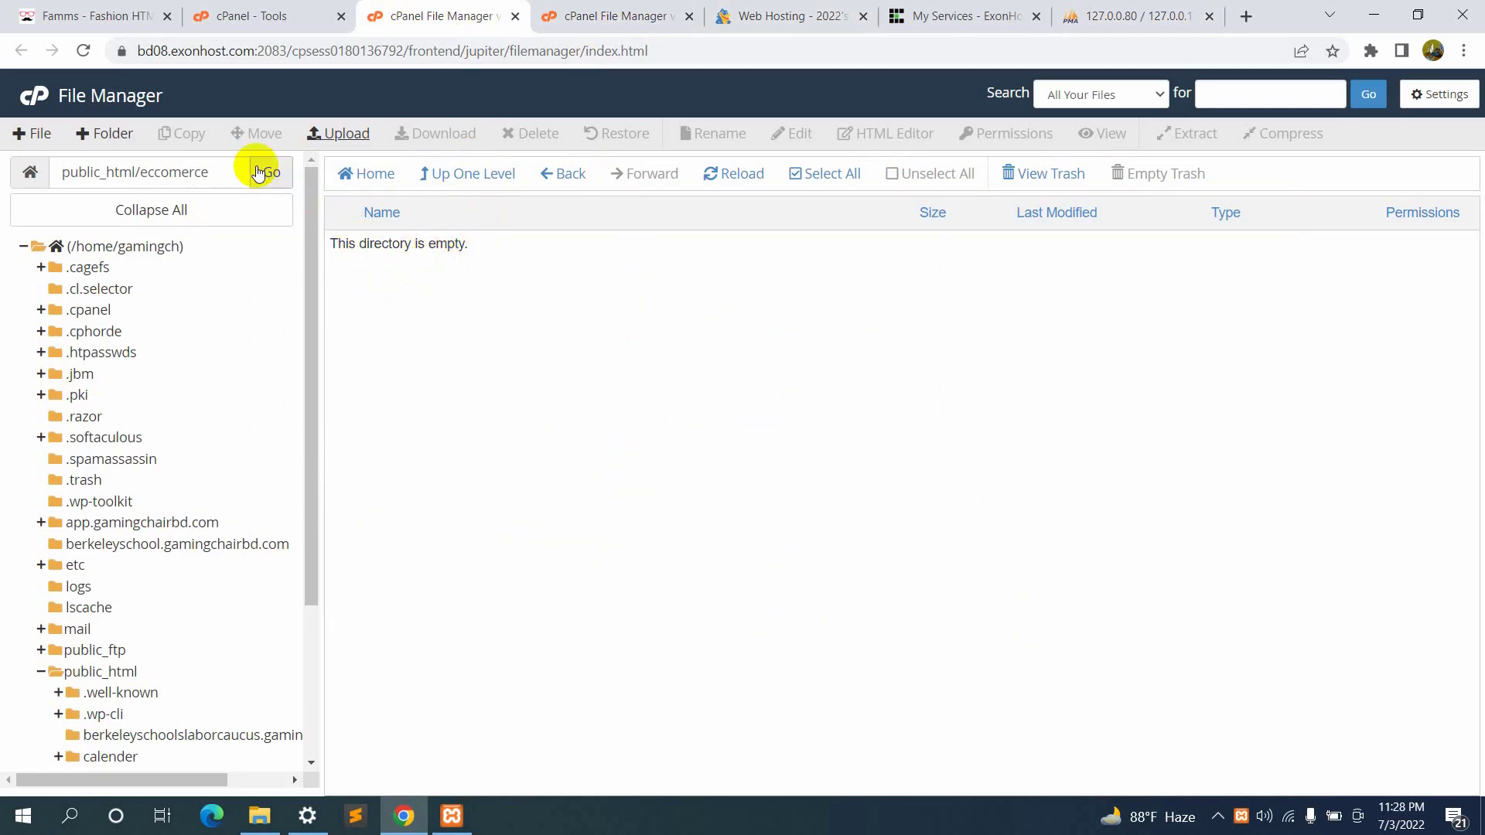
Reload the listing and extract EcommercePro.zip into the eccomerce folder
click(734, 177)
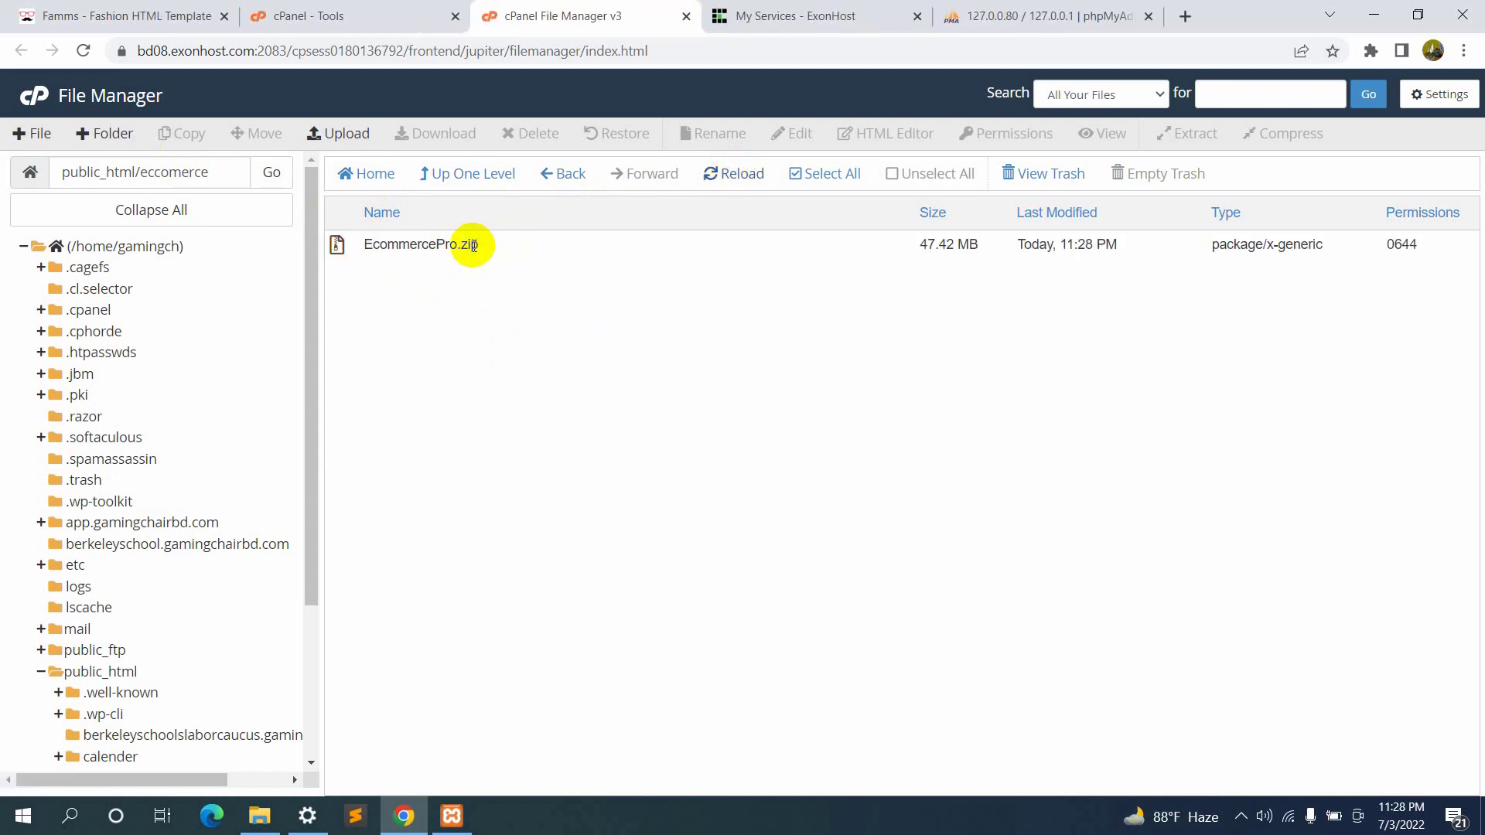
click(460, 248)
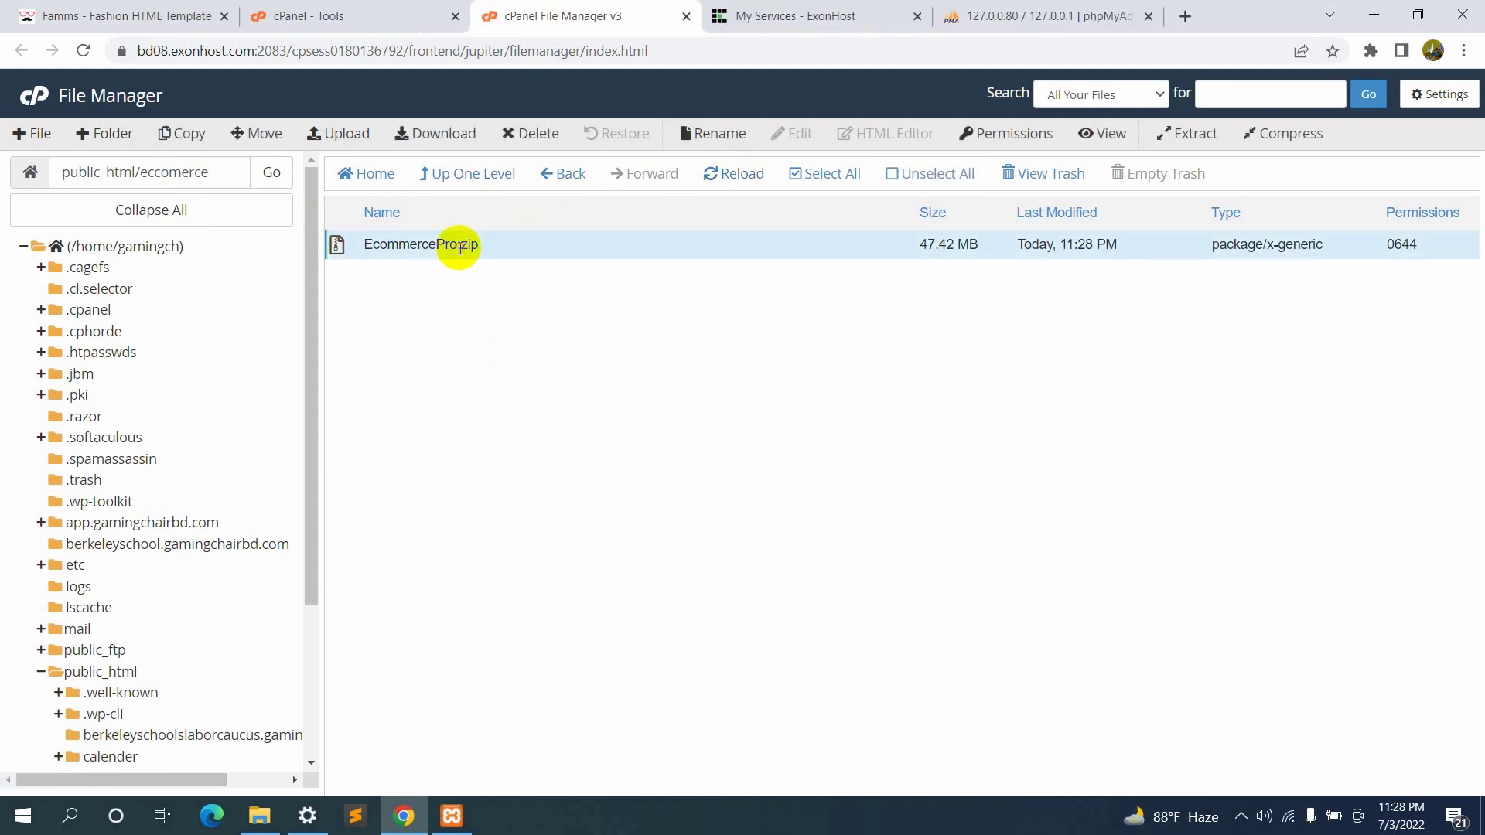
right_click(509, 246)
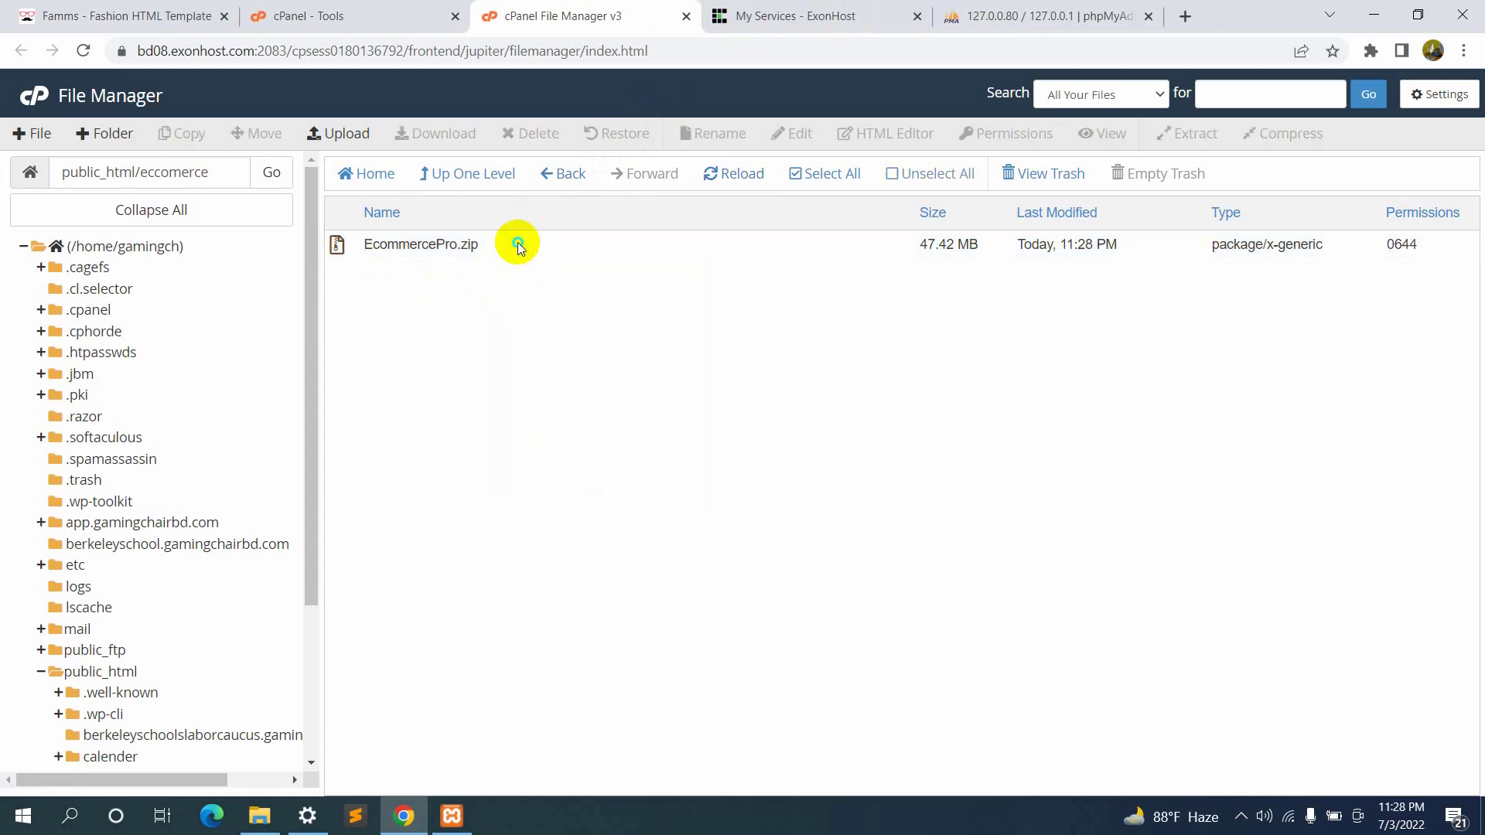
right_click(517, 242)
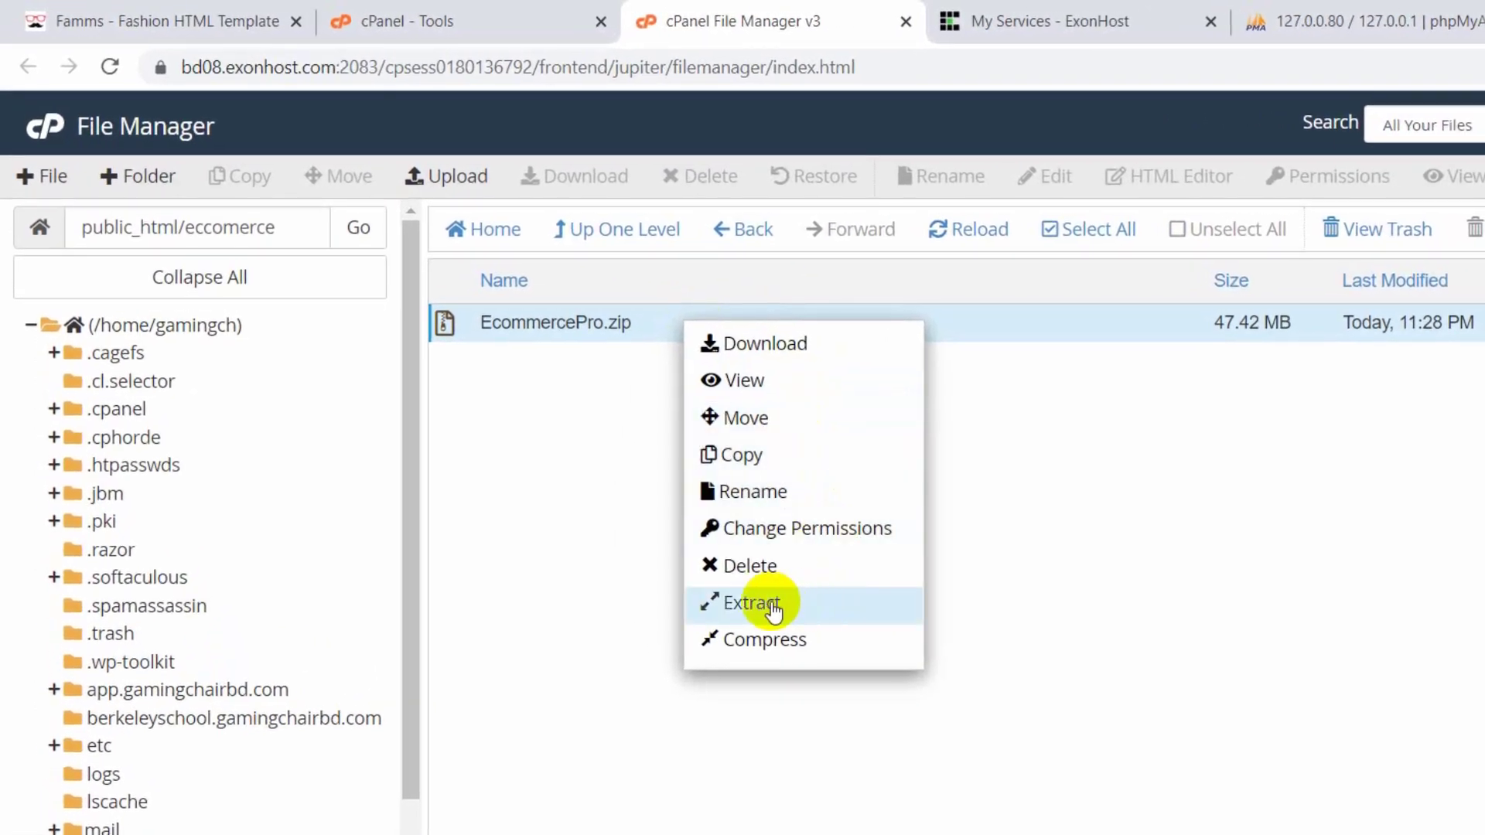
click(795, 610)
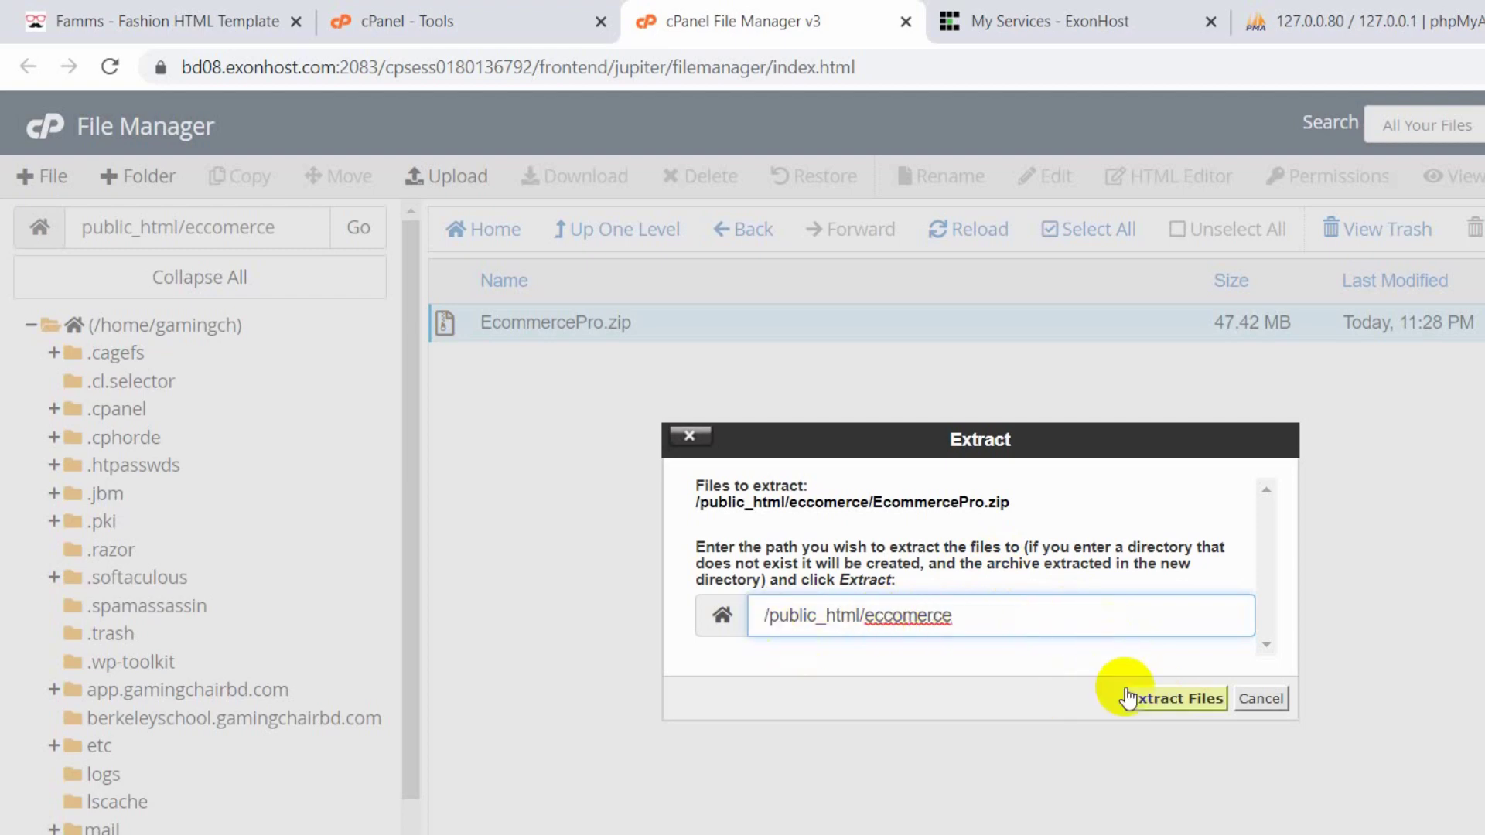
click(1170, 699)
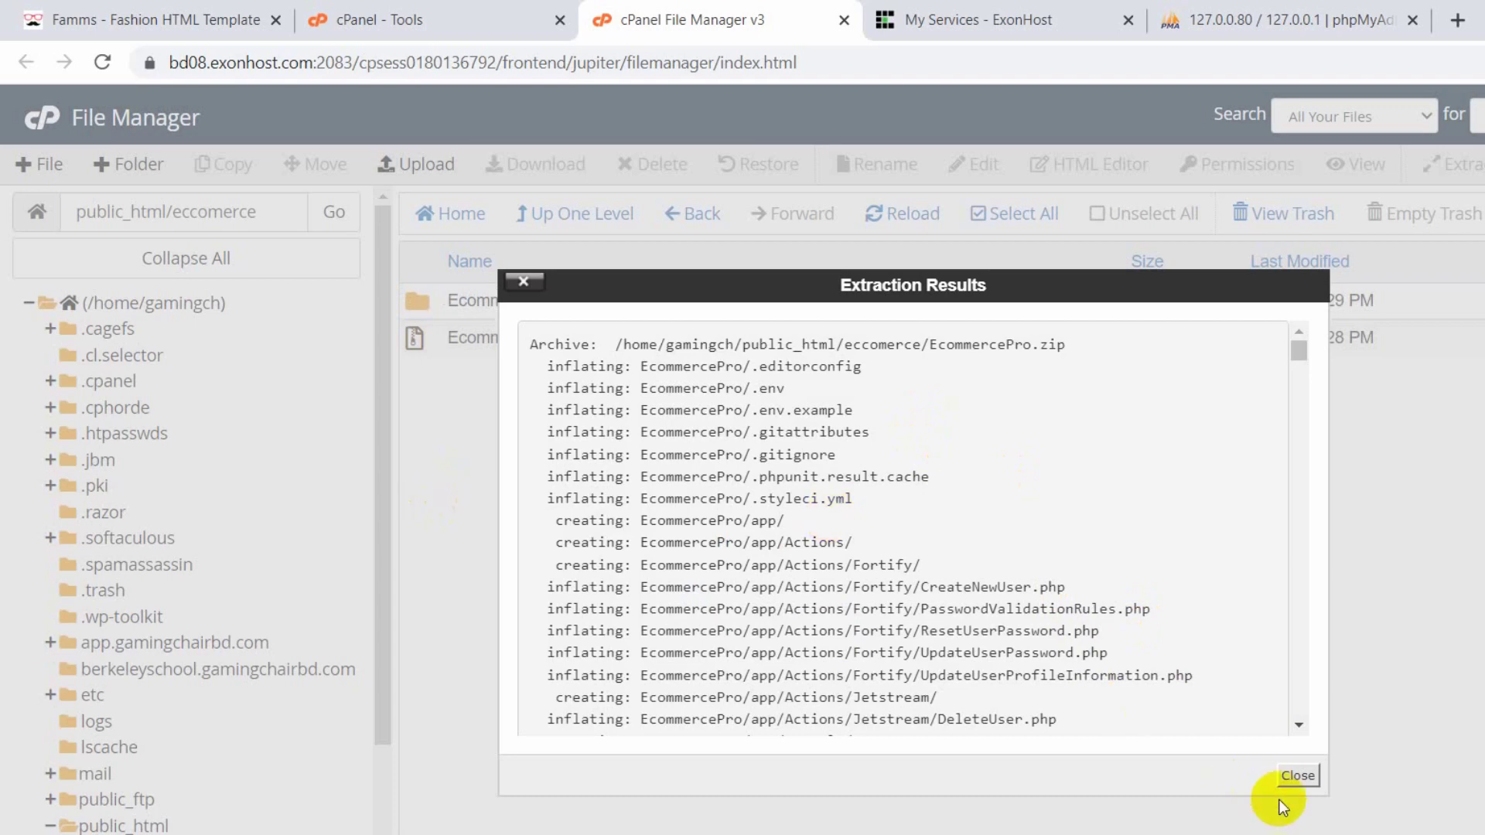
click(1298, 775)
Permanently delete EcommercePro.zip, skipping the trash
click(570, 338)
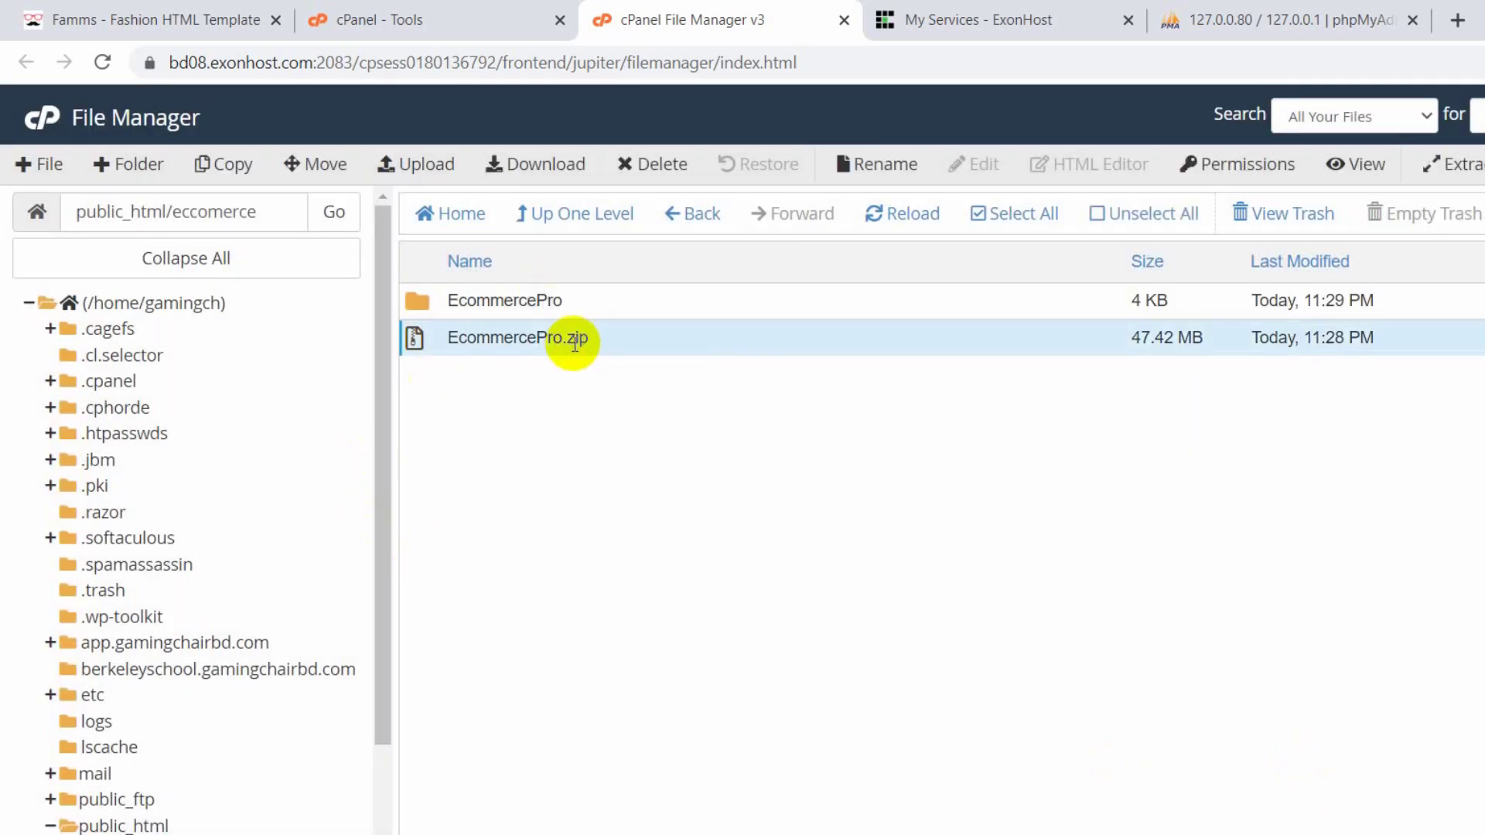
right_click(529, 337)
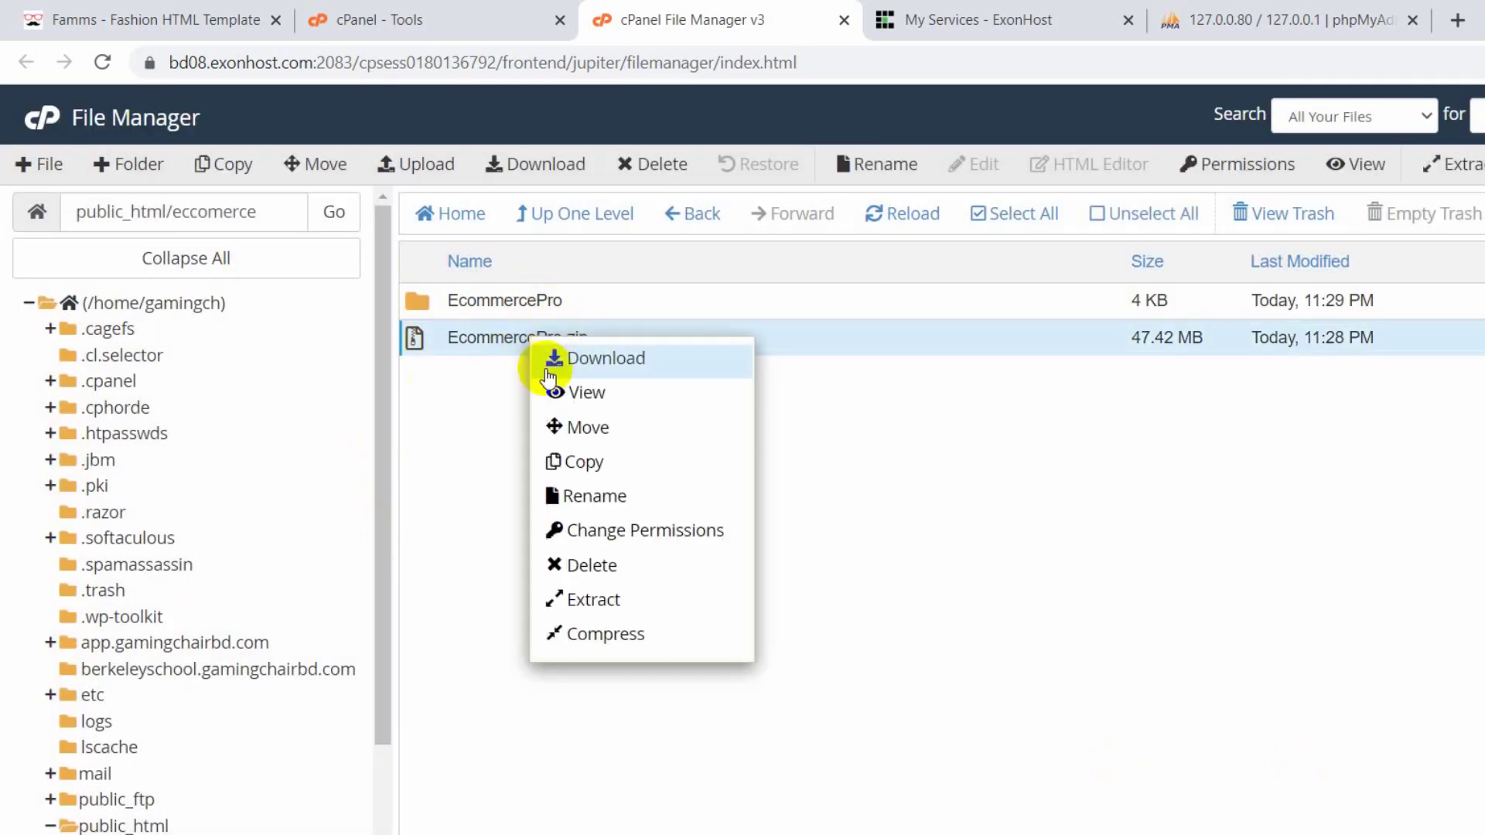
click(611, 565)
click(746, 546)
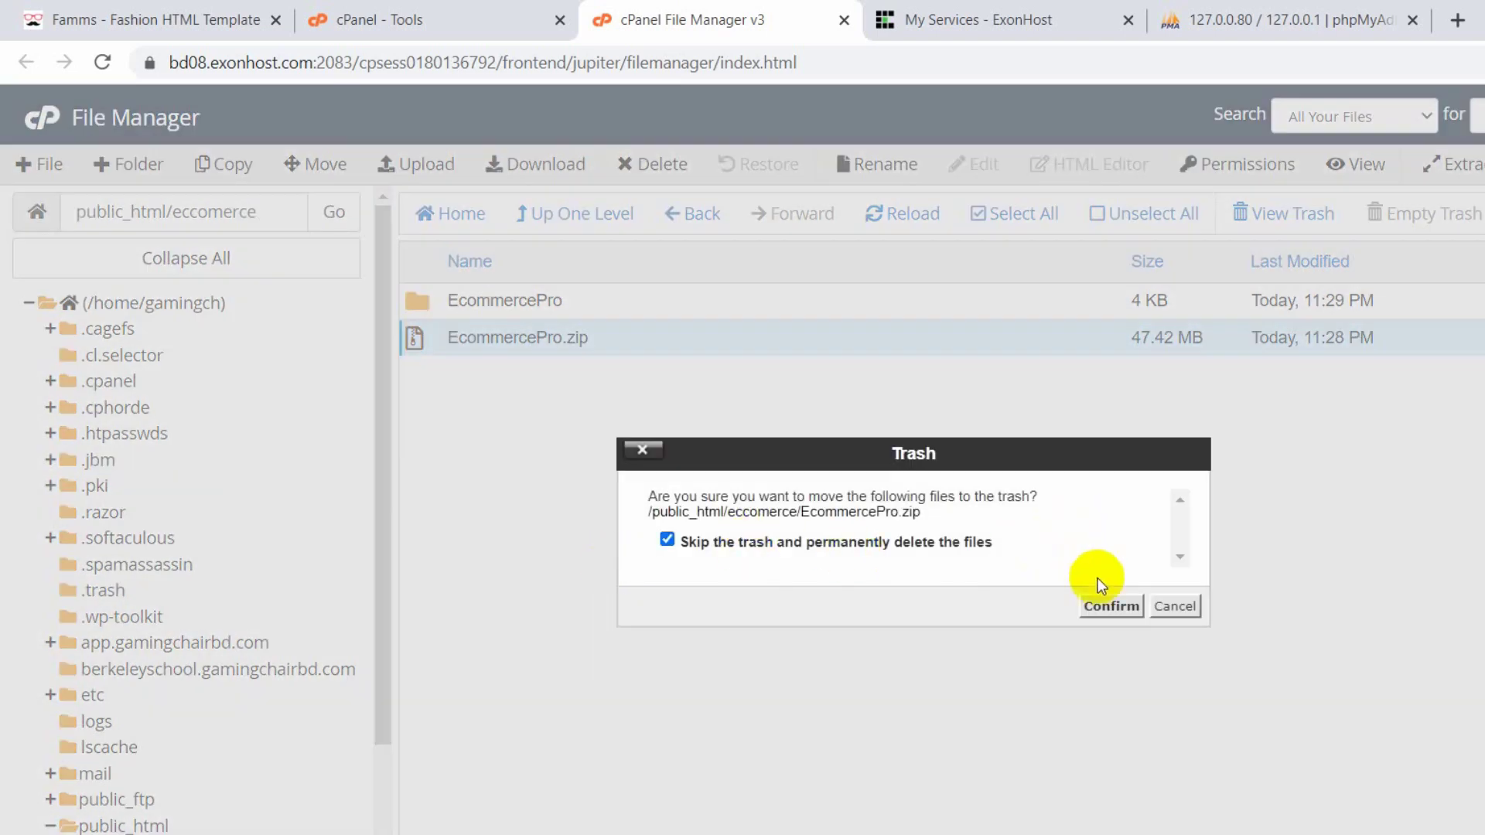
click(1106, 606)
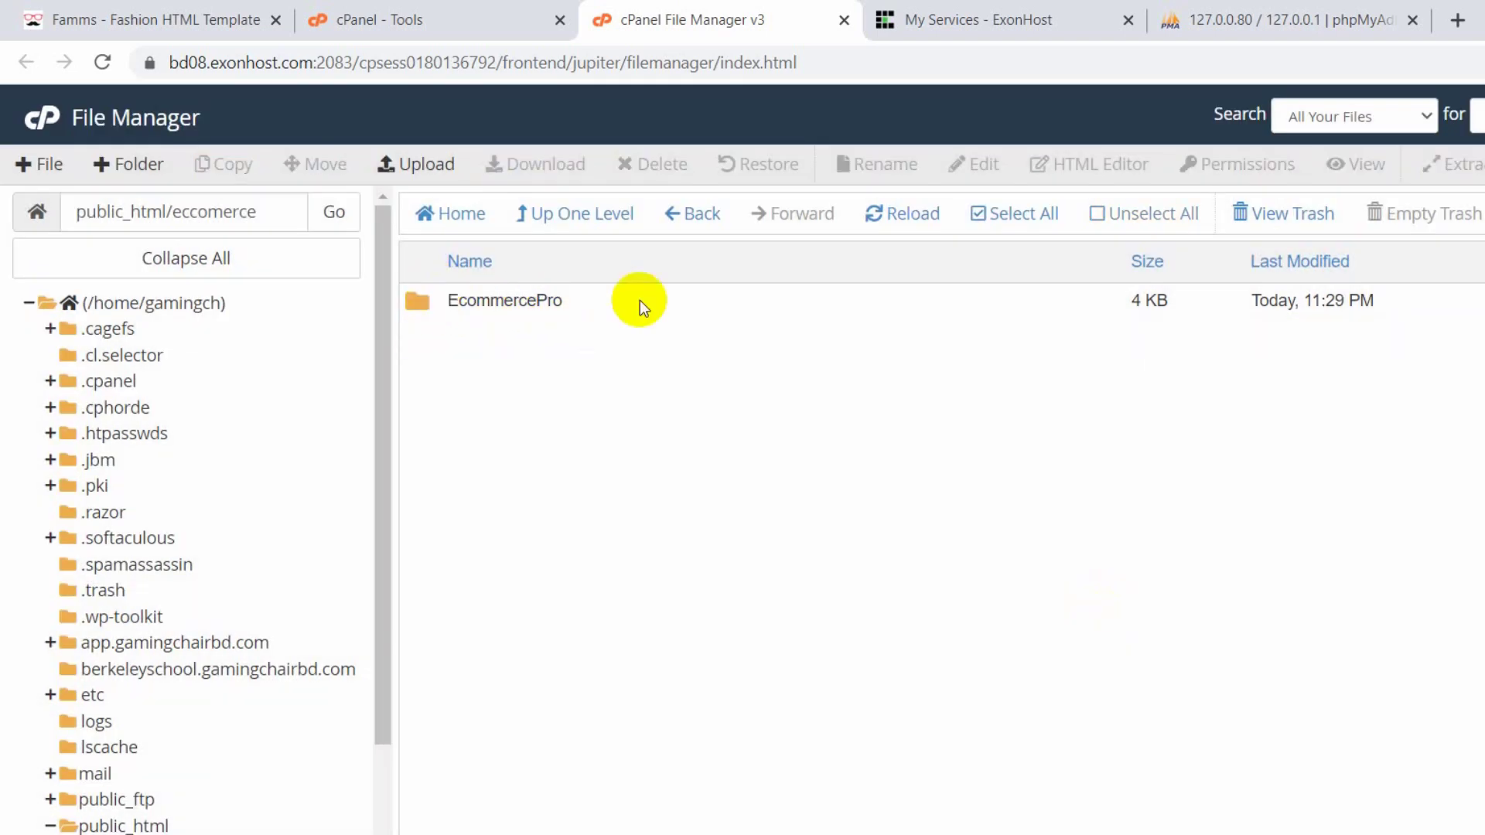
Navigate into eccomerce/EcommercePro to list the app, config, public, vendor folders and .env files
click(696, 214)
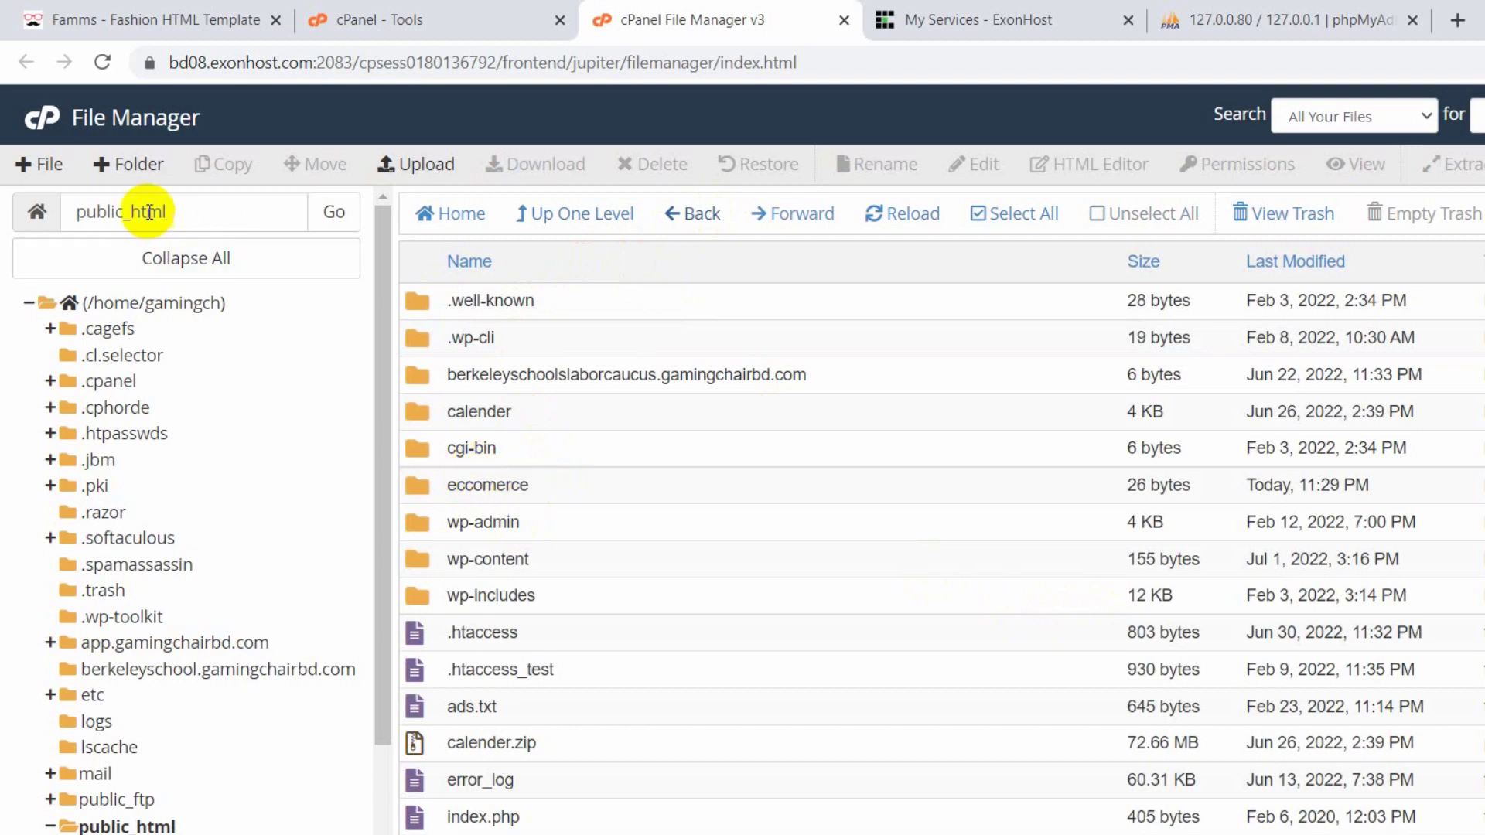
double_click(650, 488)
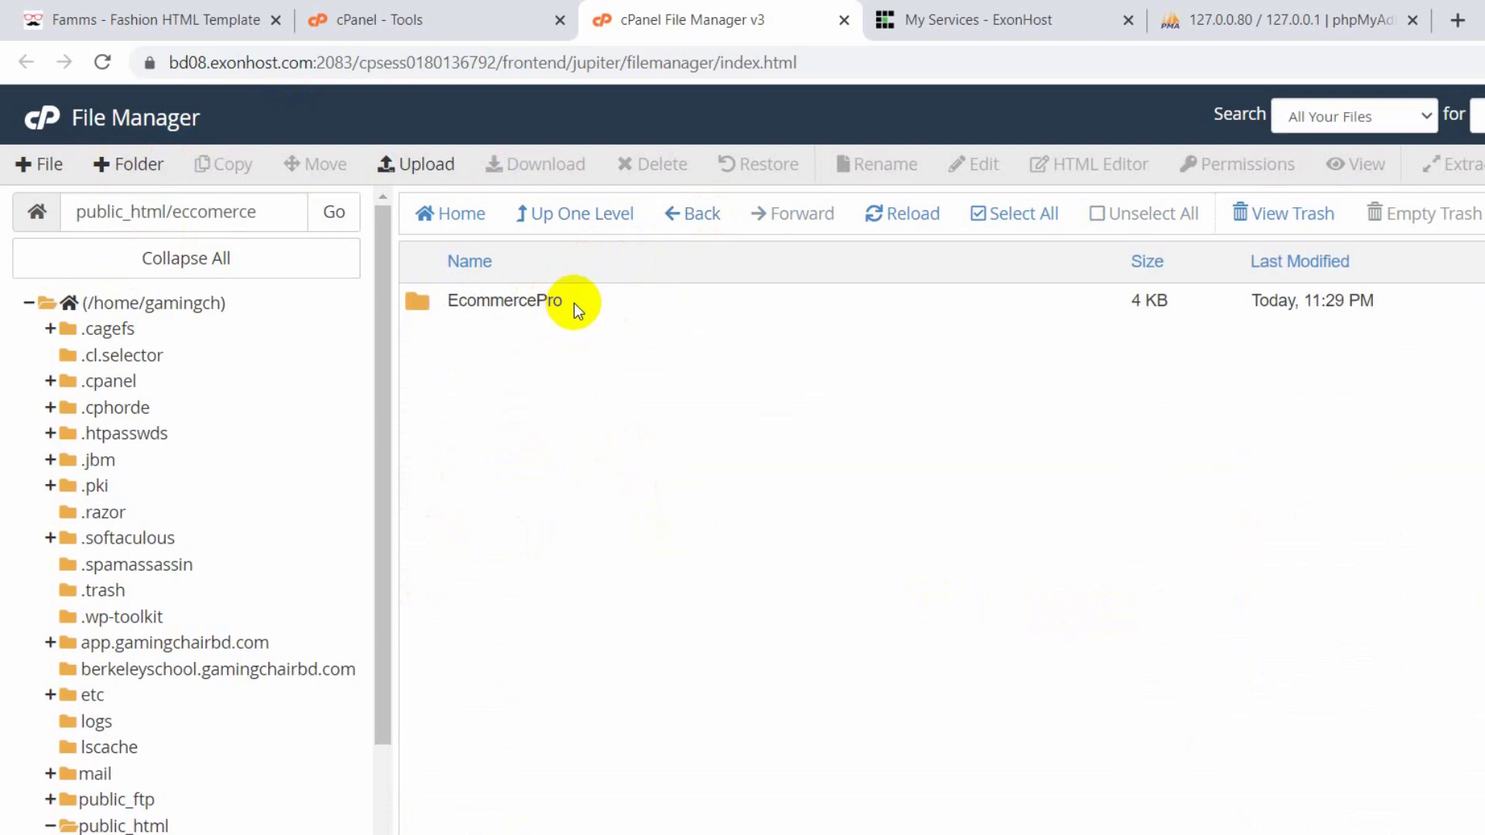
double_click(572, 302)
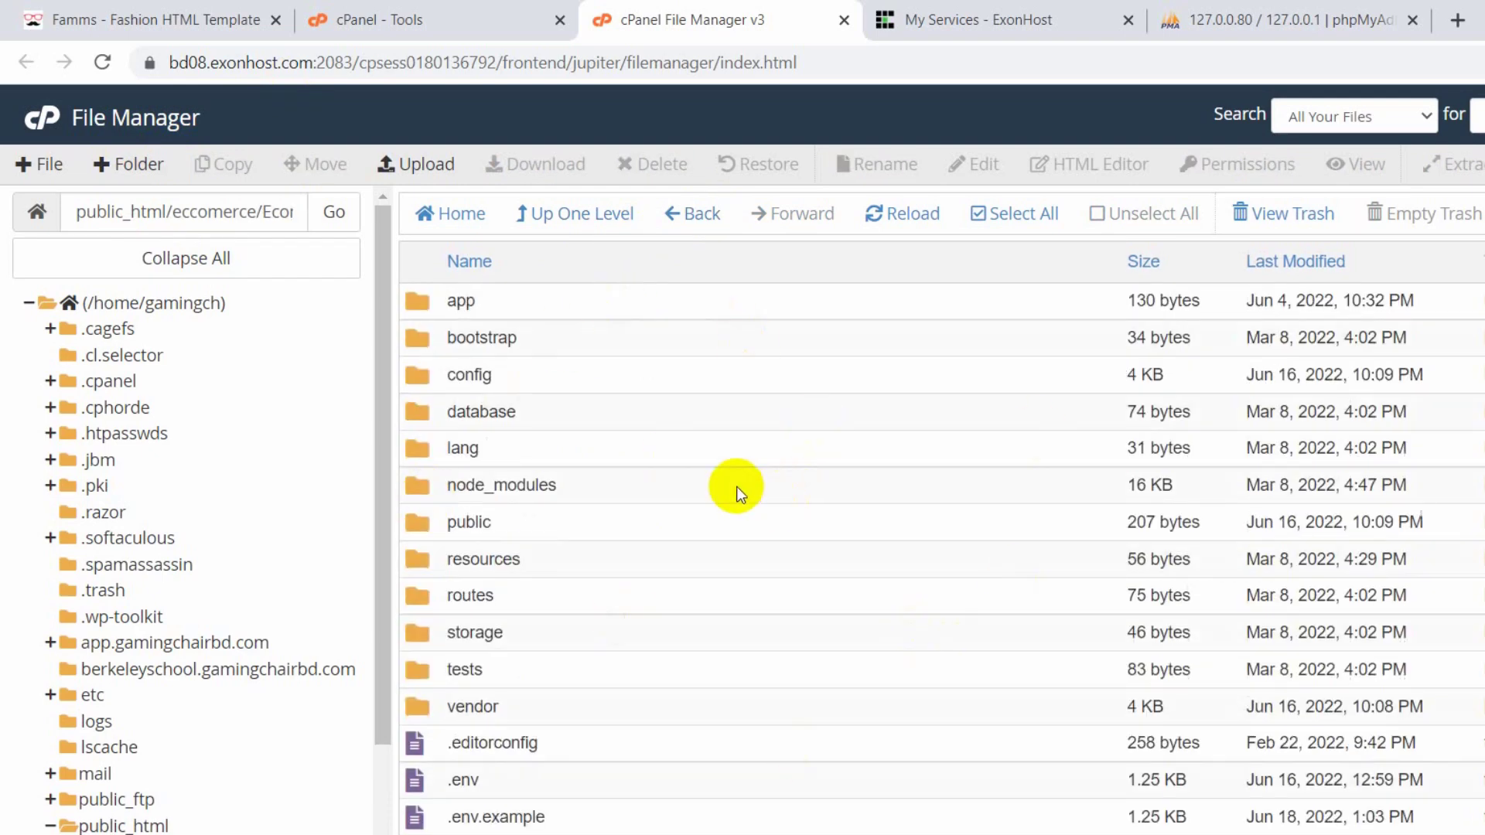
click(694, 214)
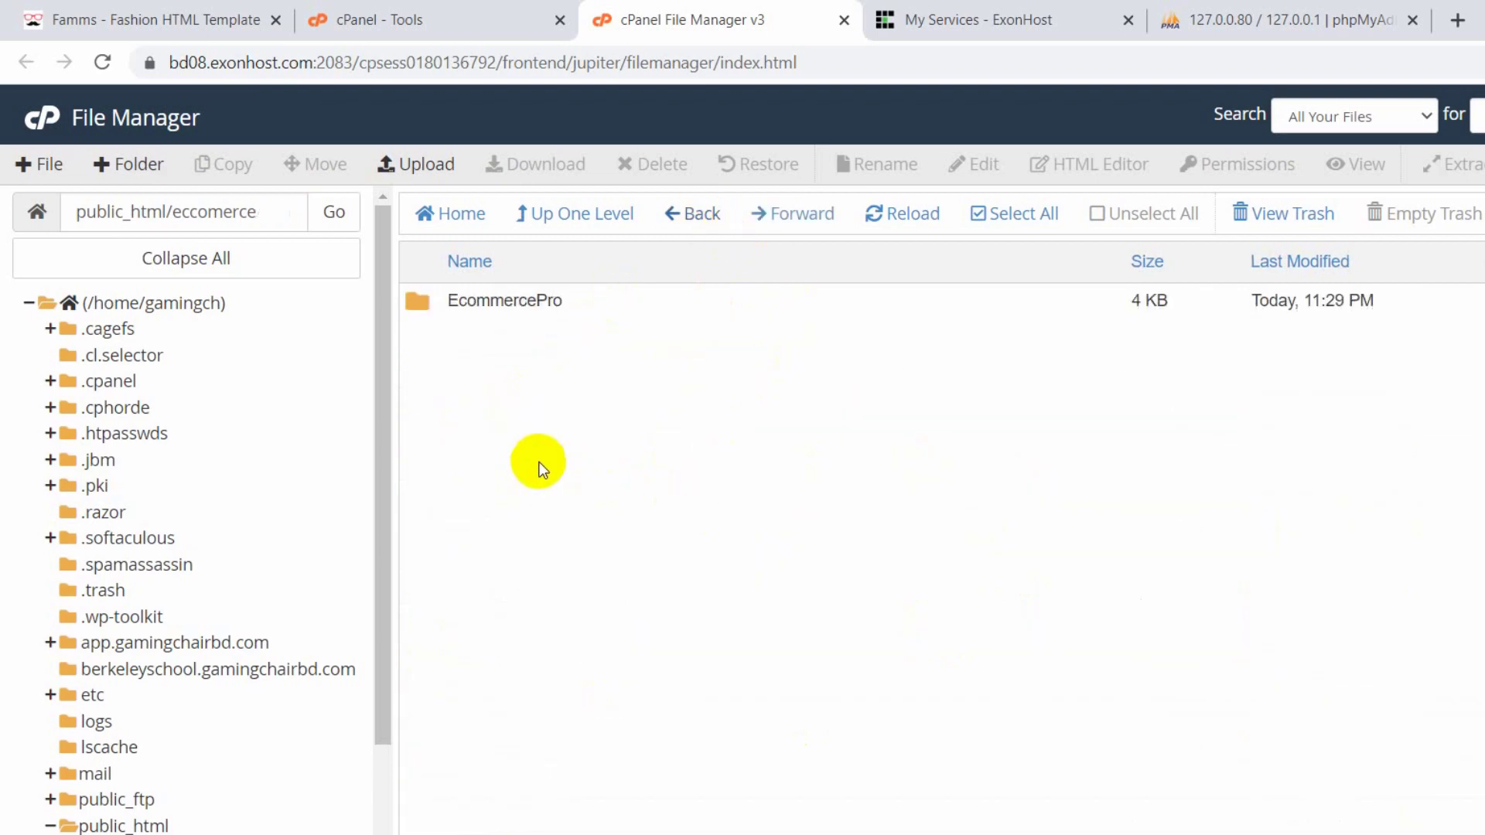
double_click(599, 296)
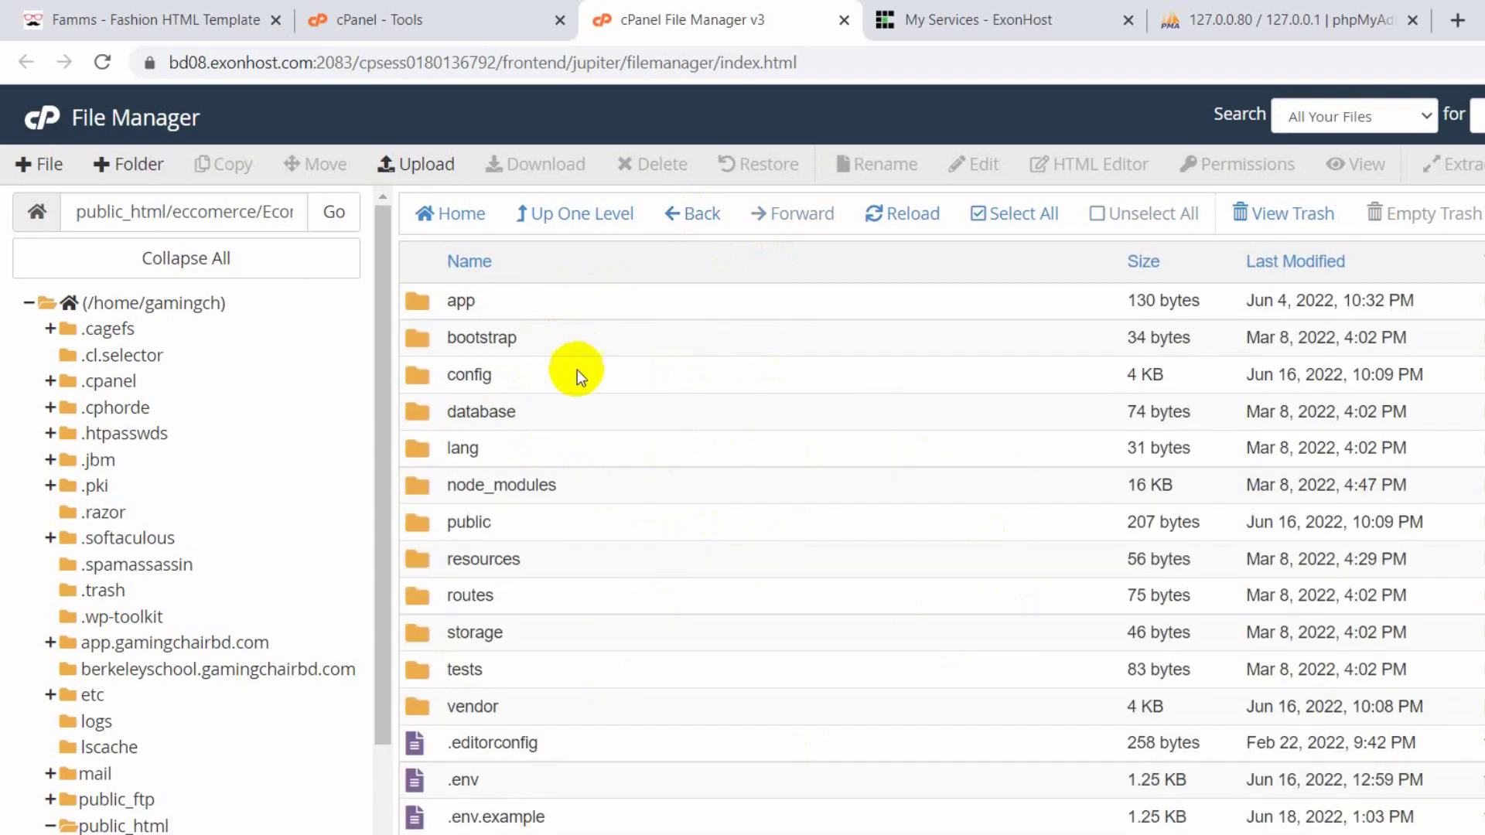
Move all EcommercePro project files and folders up into public_html/eccomerce
click(1015, 221)
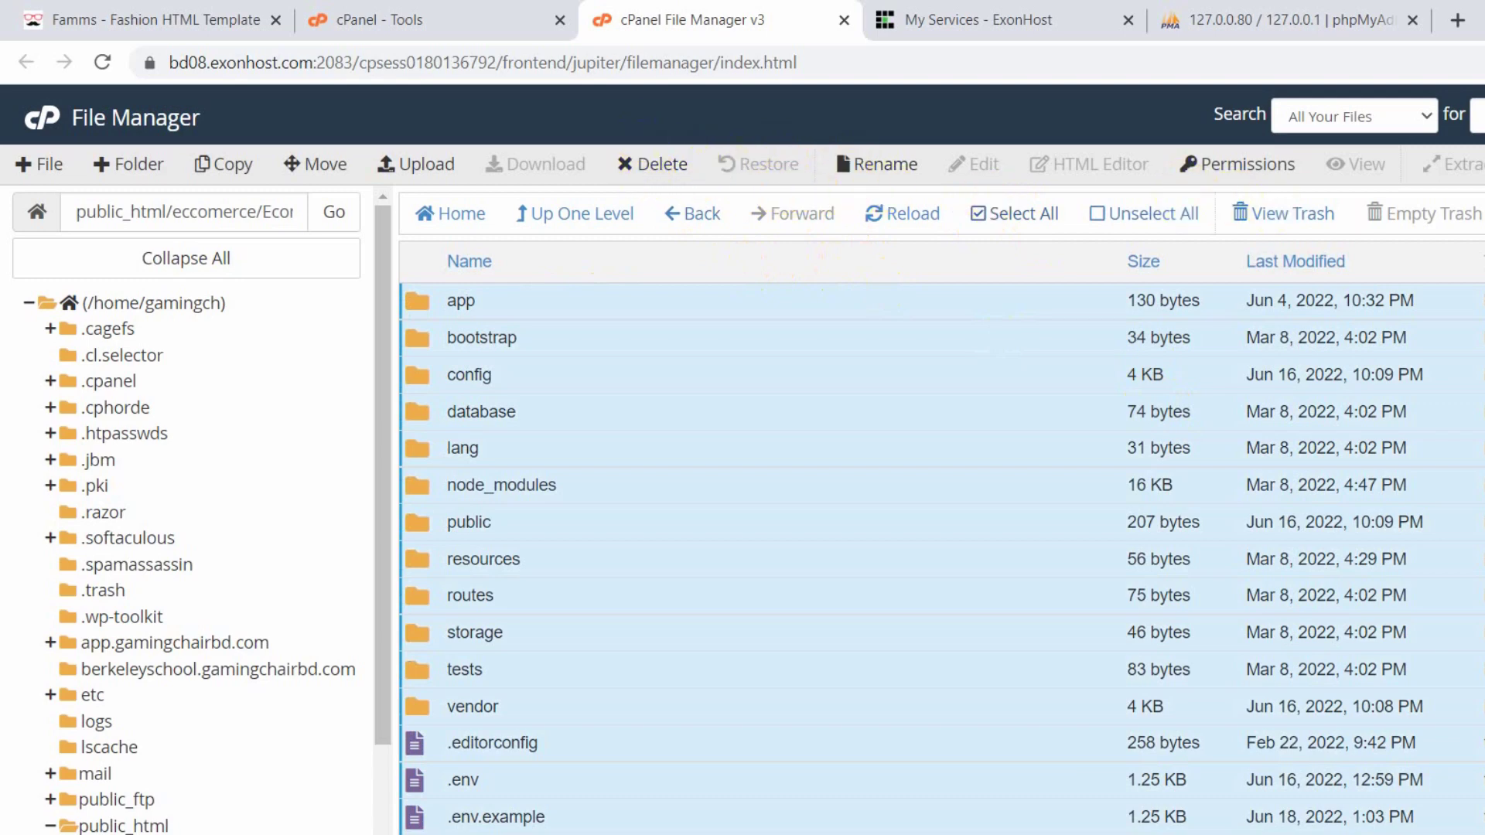
click(318, 165)
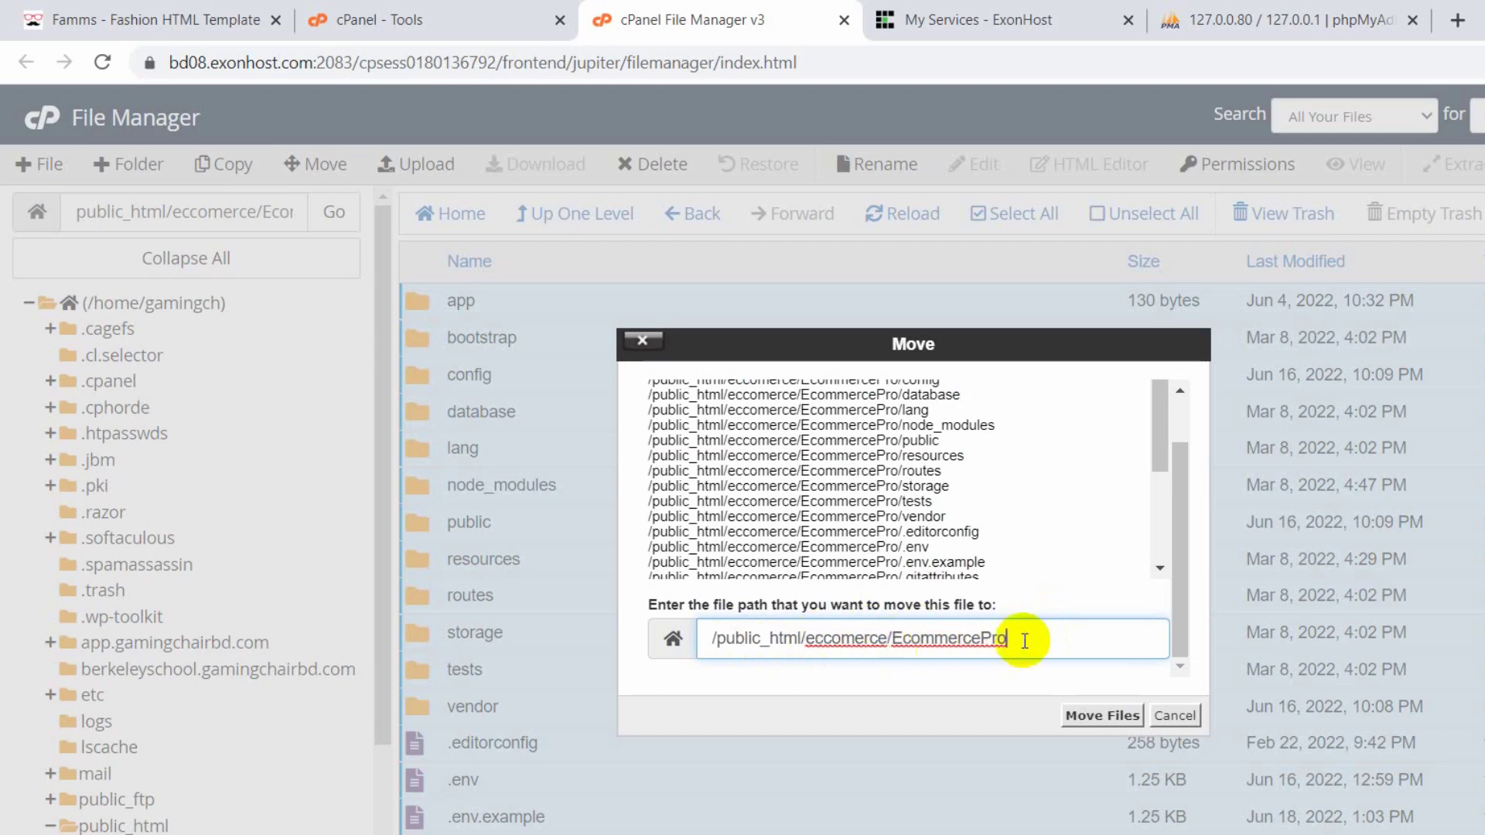
key(BackSpace)
key(BackSpace)
key(BackSpace)
key(BackSpace)
key(BackSpace)
key(BackSpace)
key(BackSpace)
key(BackSpace)
key(BackSpace)
key(BackSpace)
key(BackSpace)
key(BackSpace)
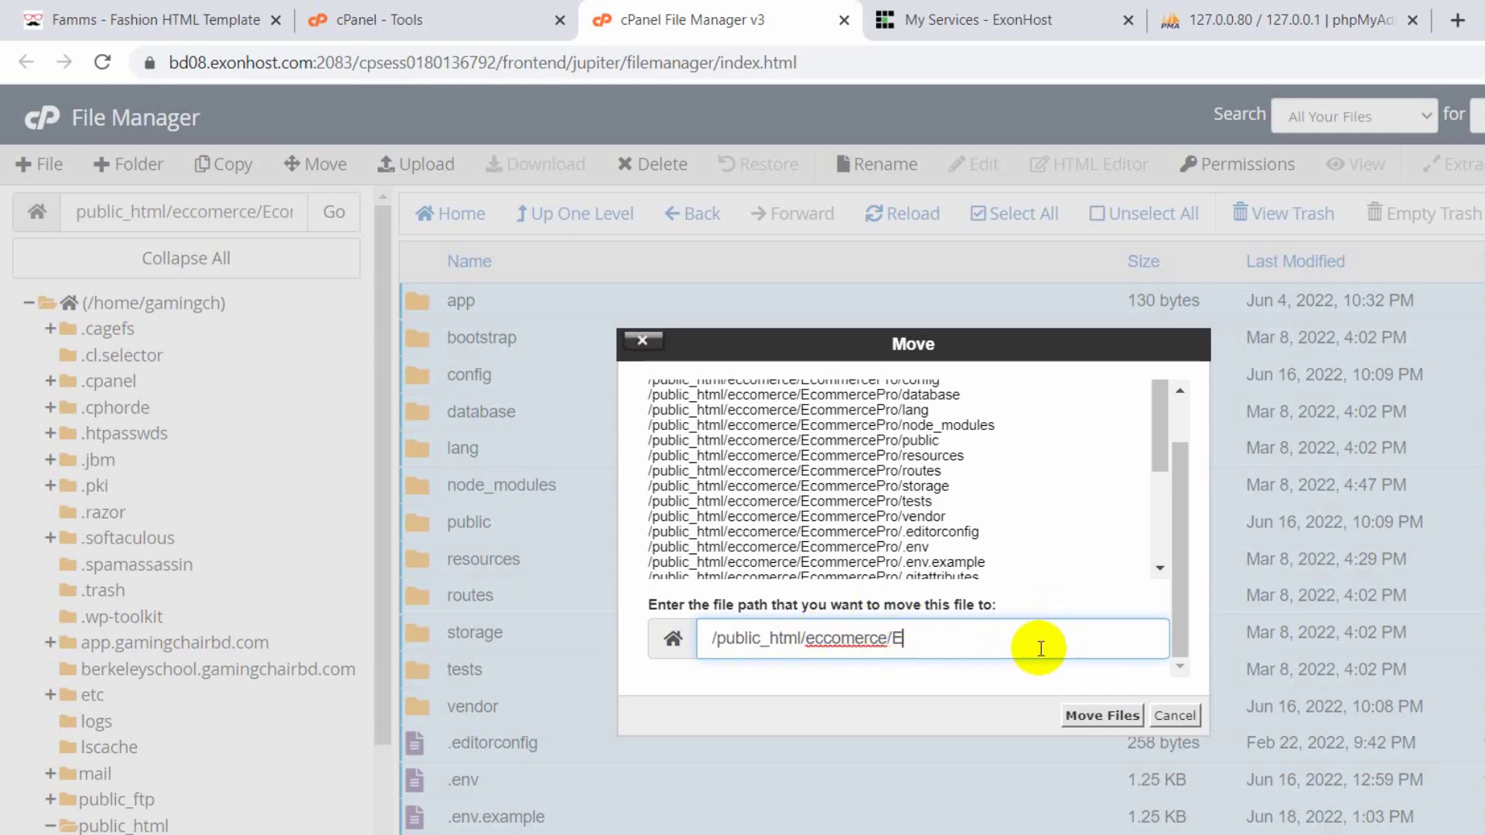
click(1098, 717)
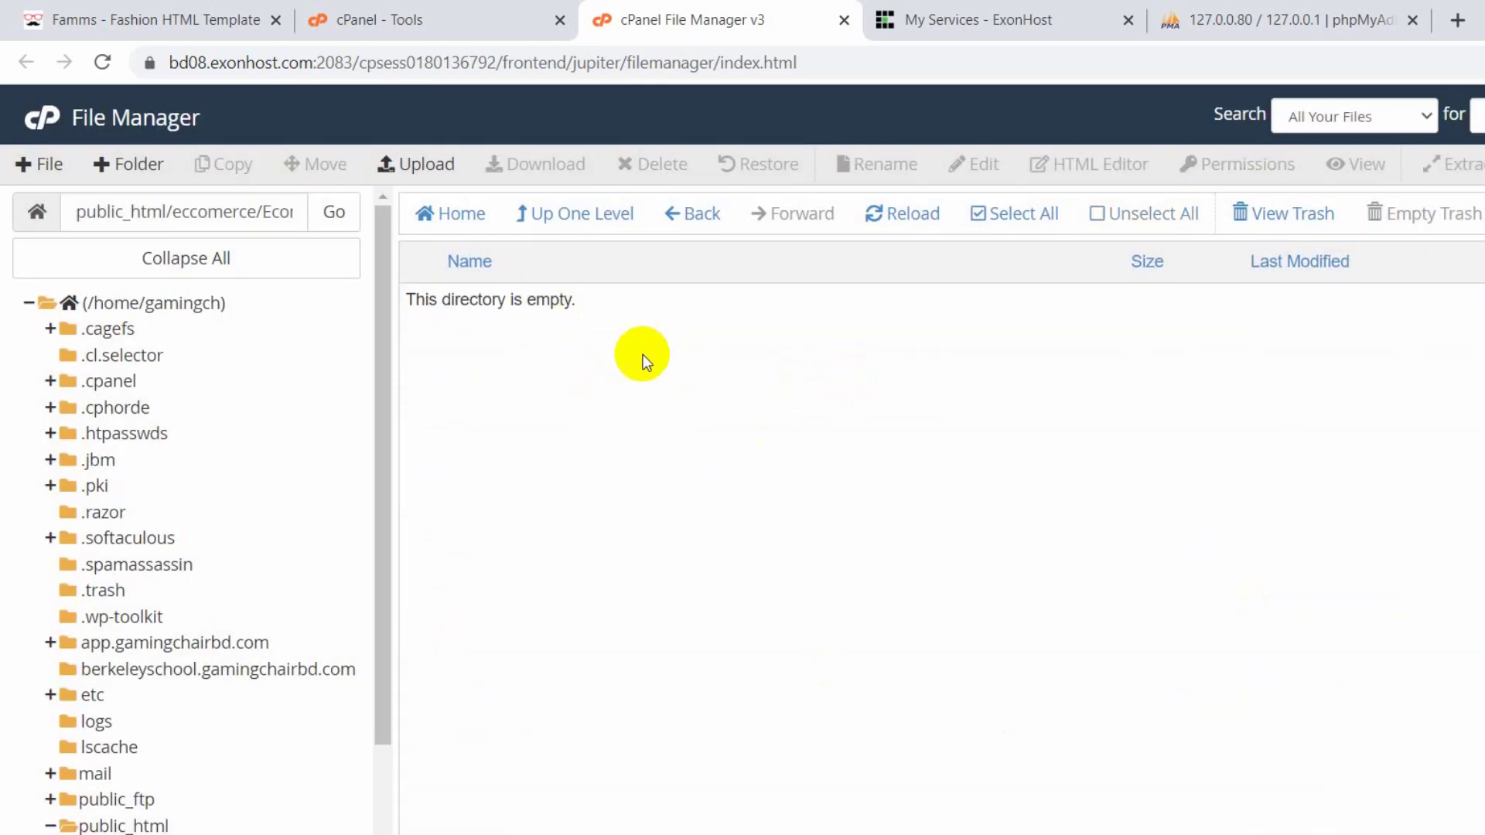
click(700, 217)
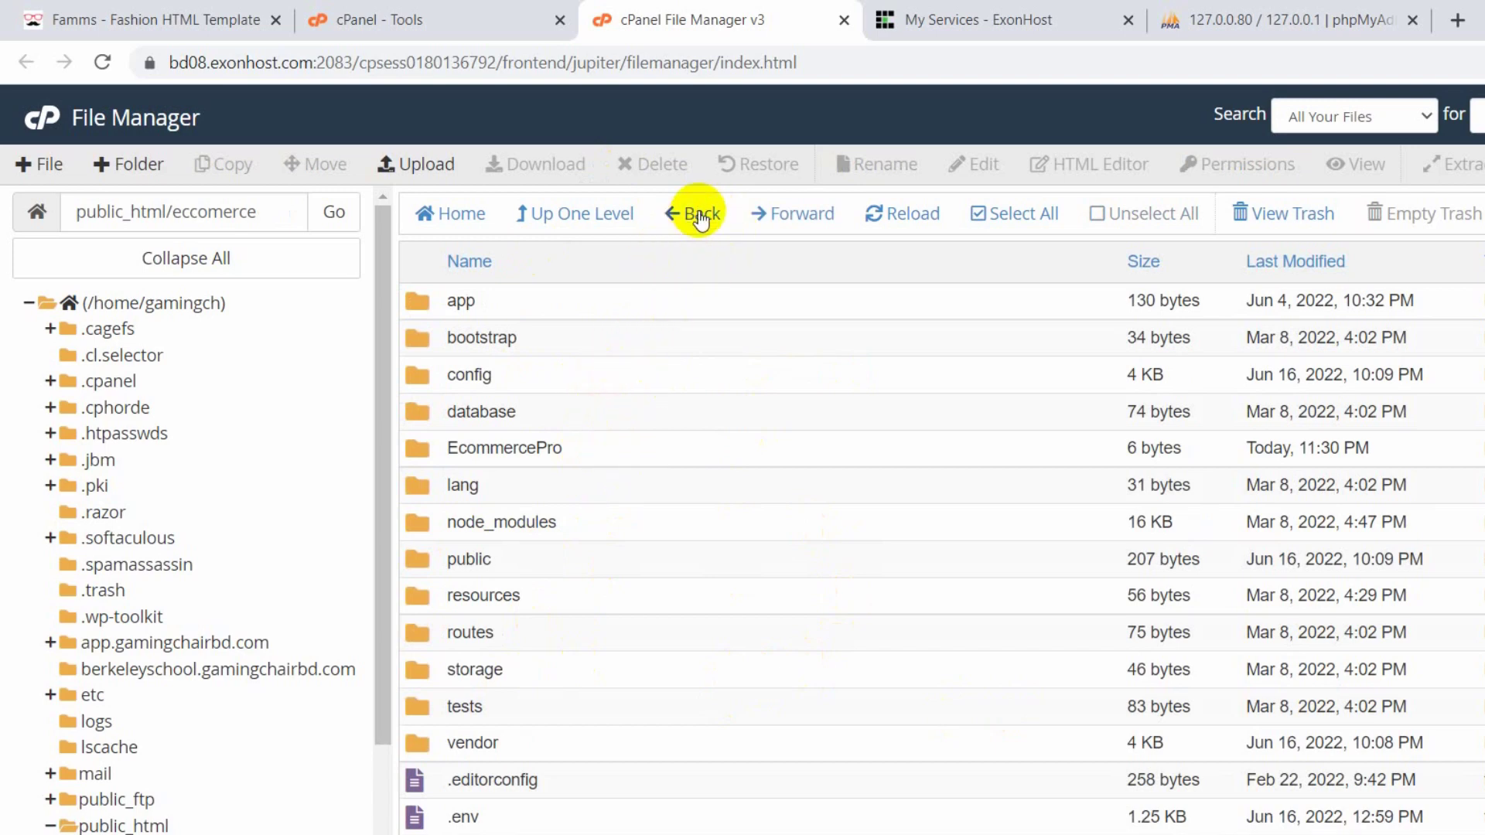
Review the uploaded files in public_html/eccomerce, then go back to the cPanel Tools page
scroll(249, 586, down, 3)
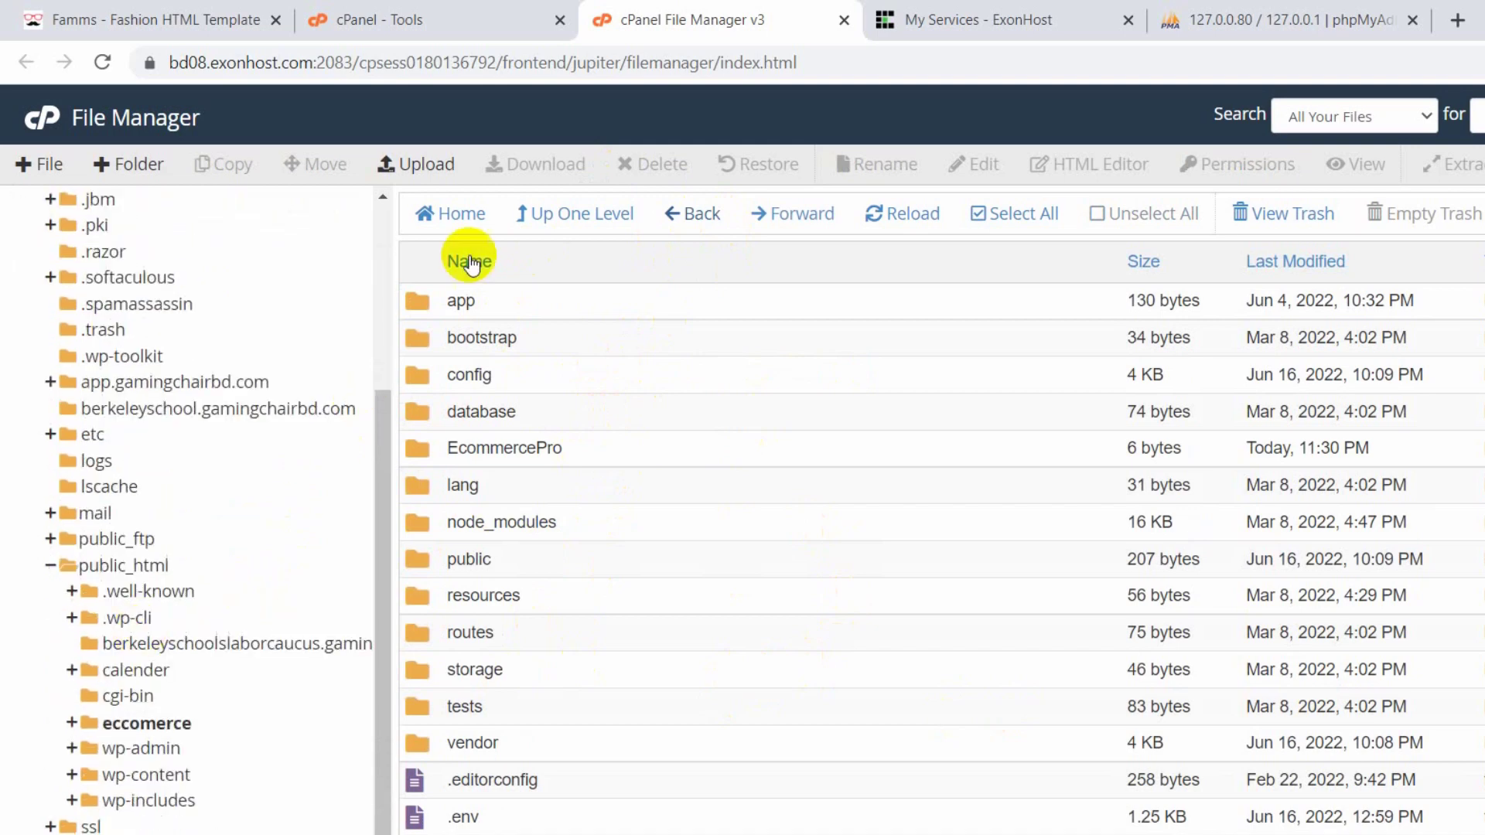
click(138, 568)
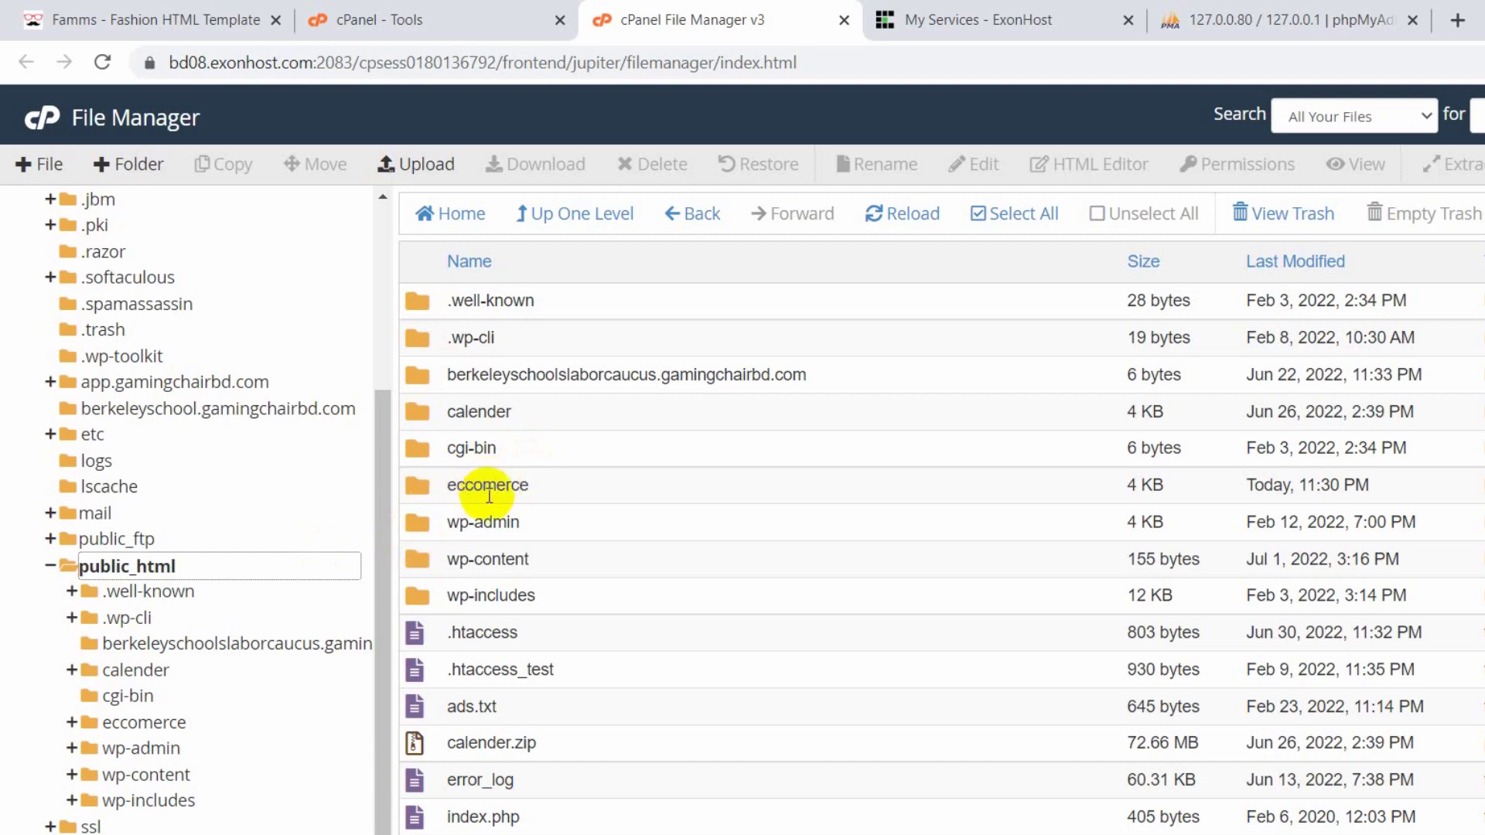
double_click(635, 490)
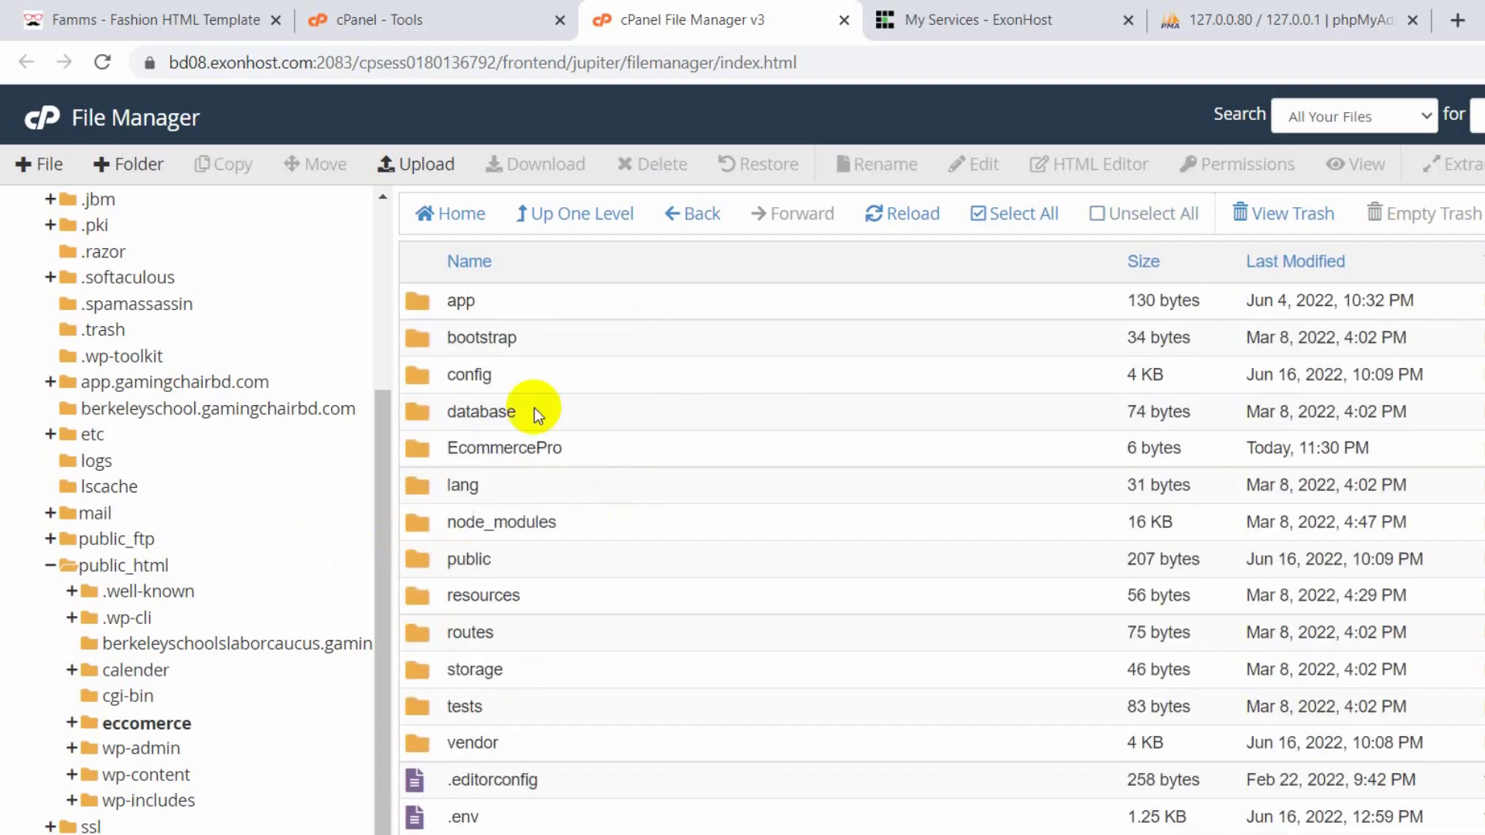
scroll(663, 397, down, 5)
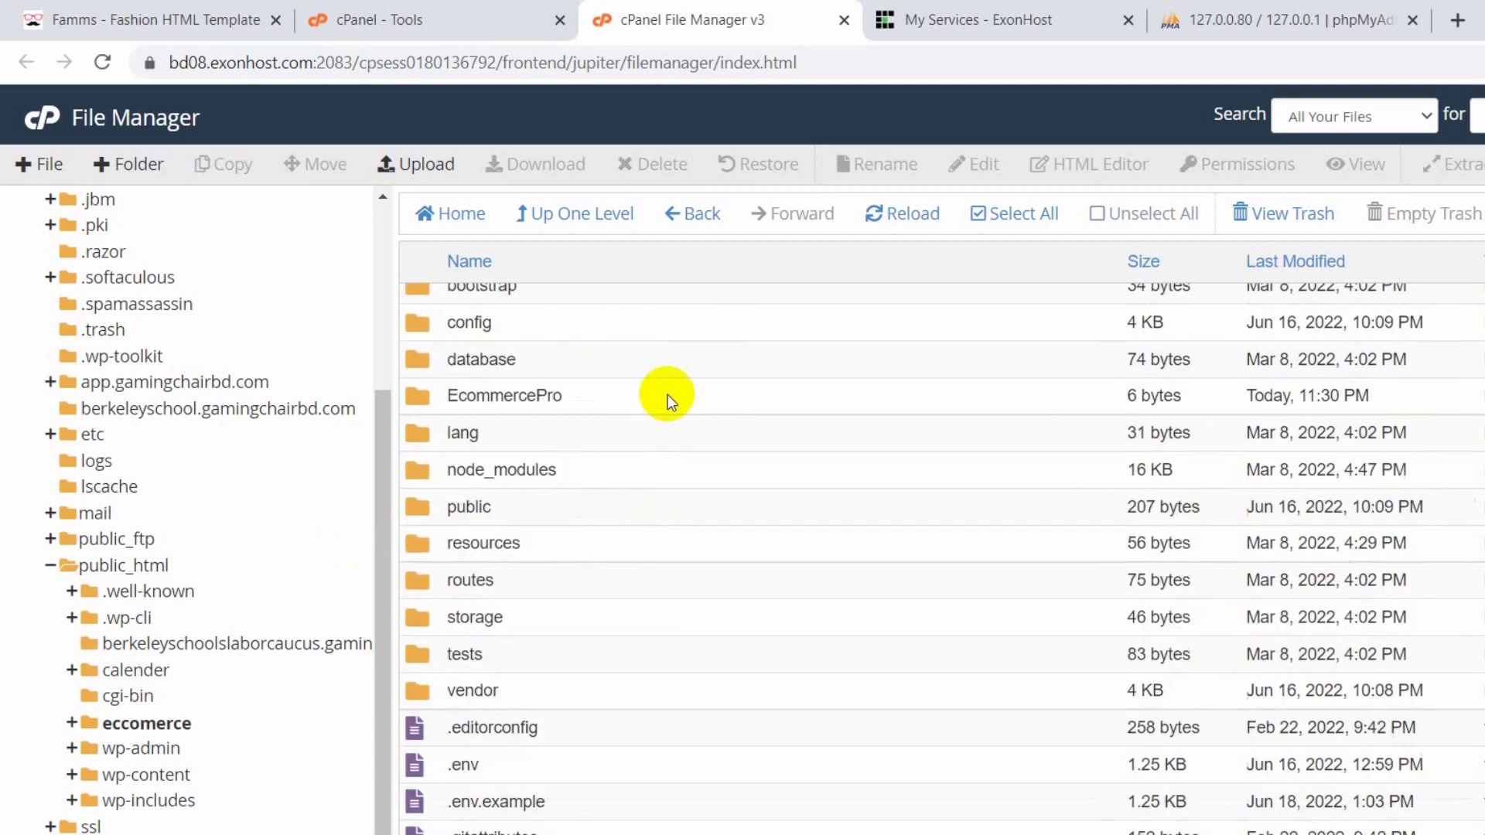
scroll(666, 484, up, 5)
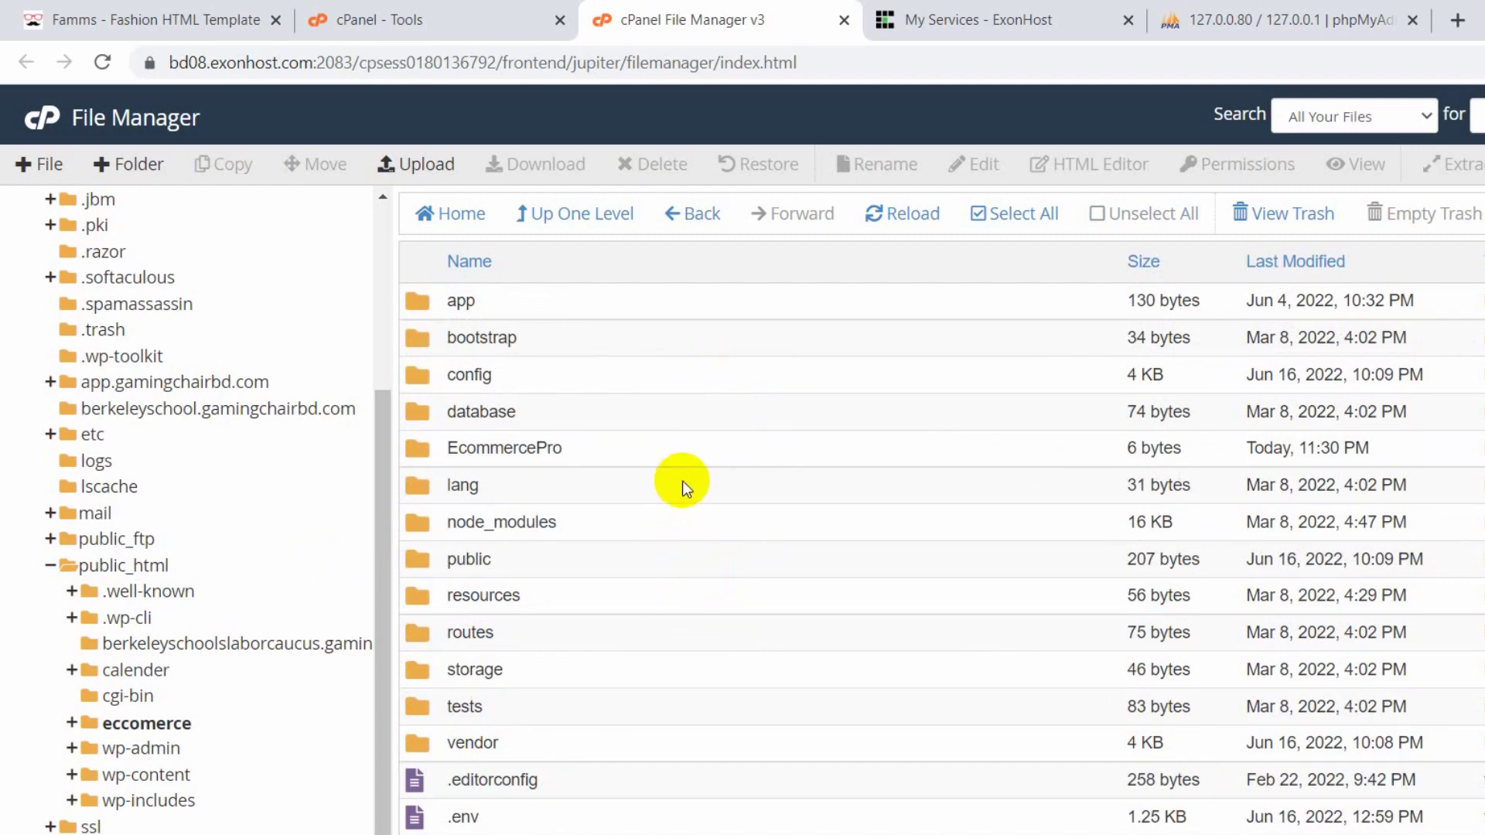
scroll(685, 479, down, 3)
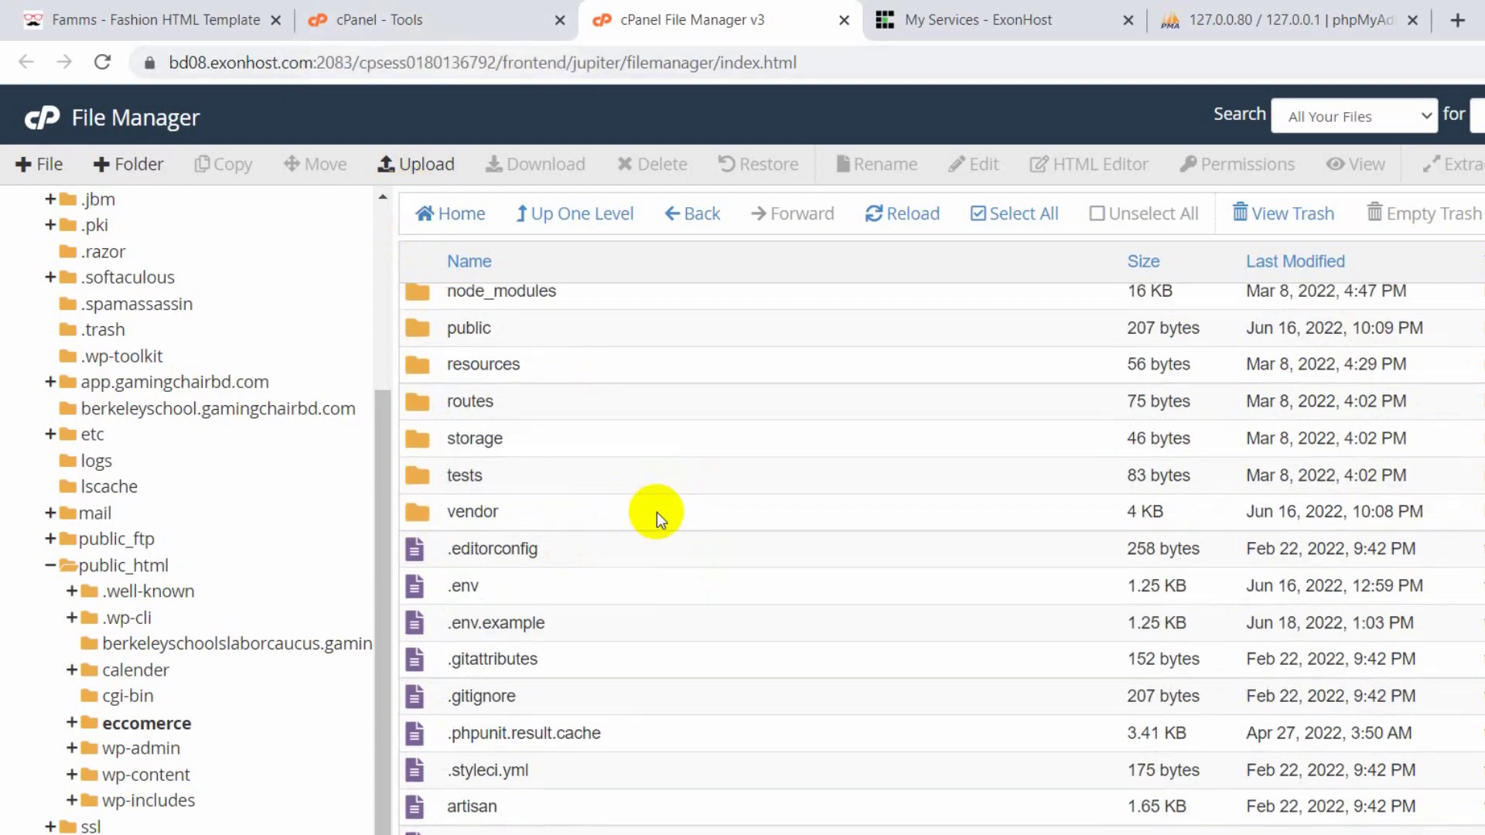
scroll(657, 512, up, 3)
click(518, 20)
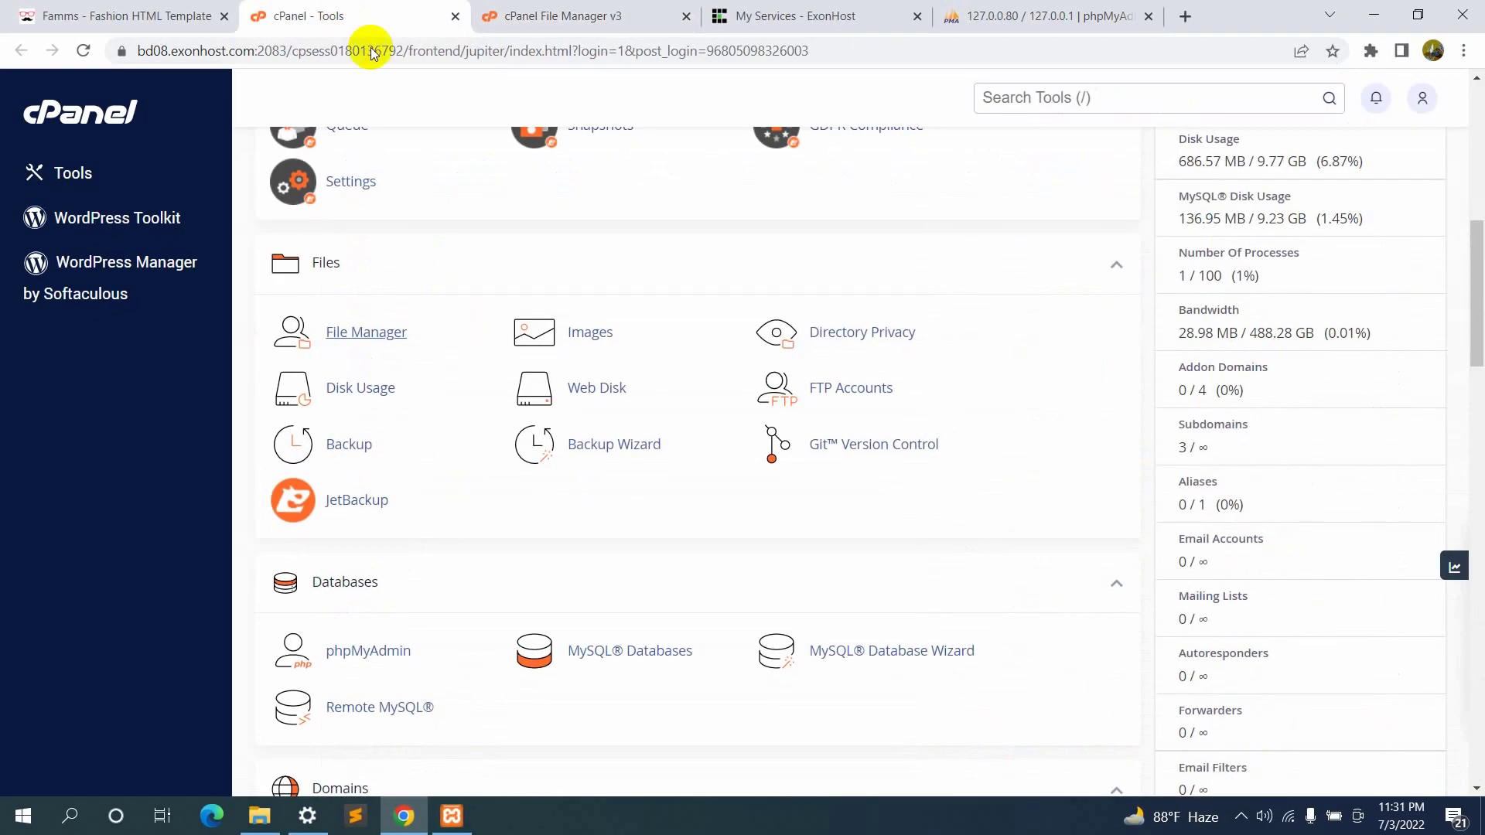
Search the tools for 'mysql', then open MySQL® Databases from the Databases section
scroll(1050, 197, down, 3)
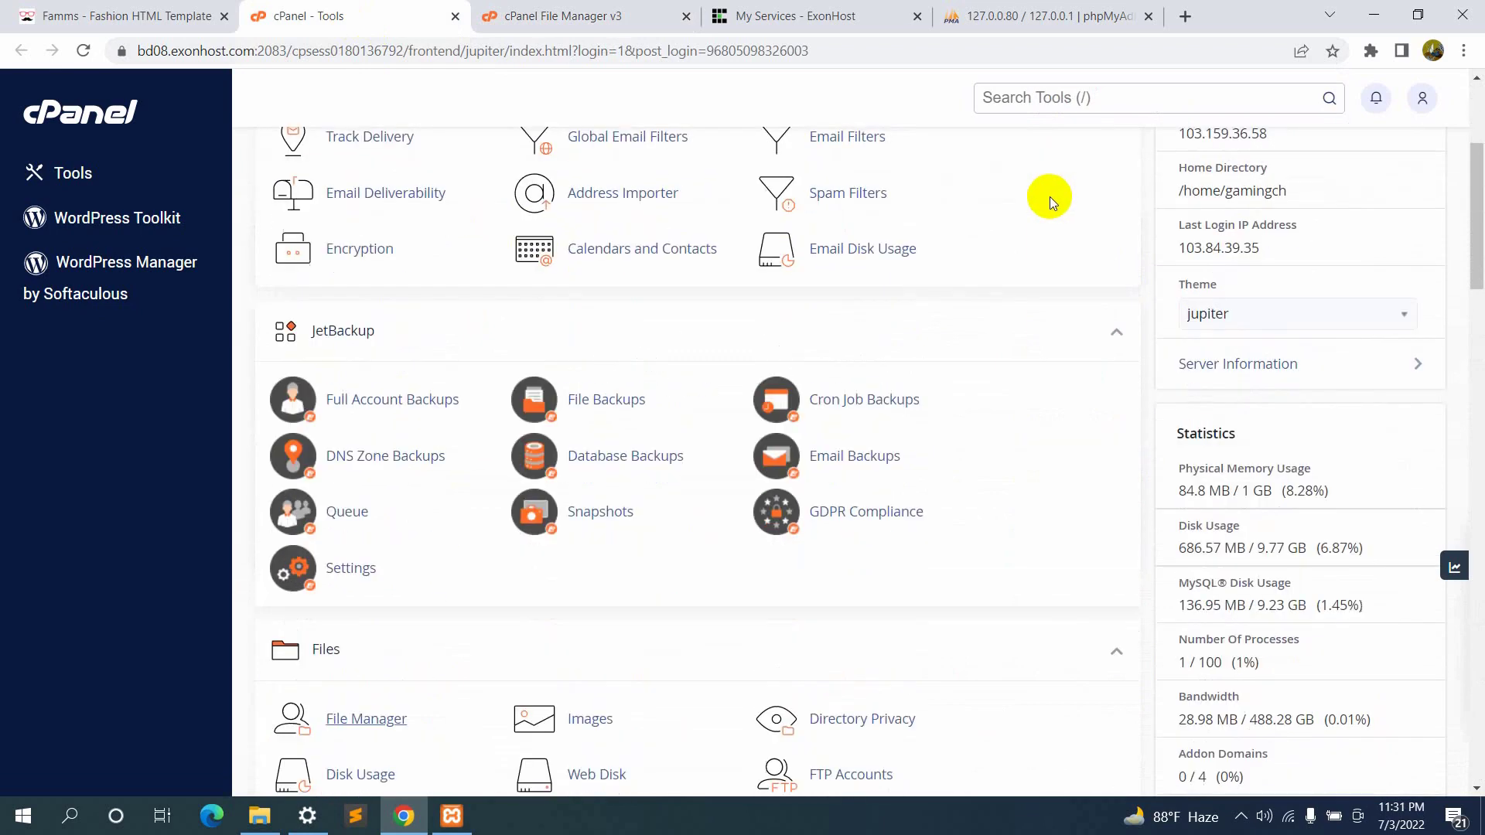
scroll(1050, 197, up, 4)
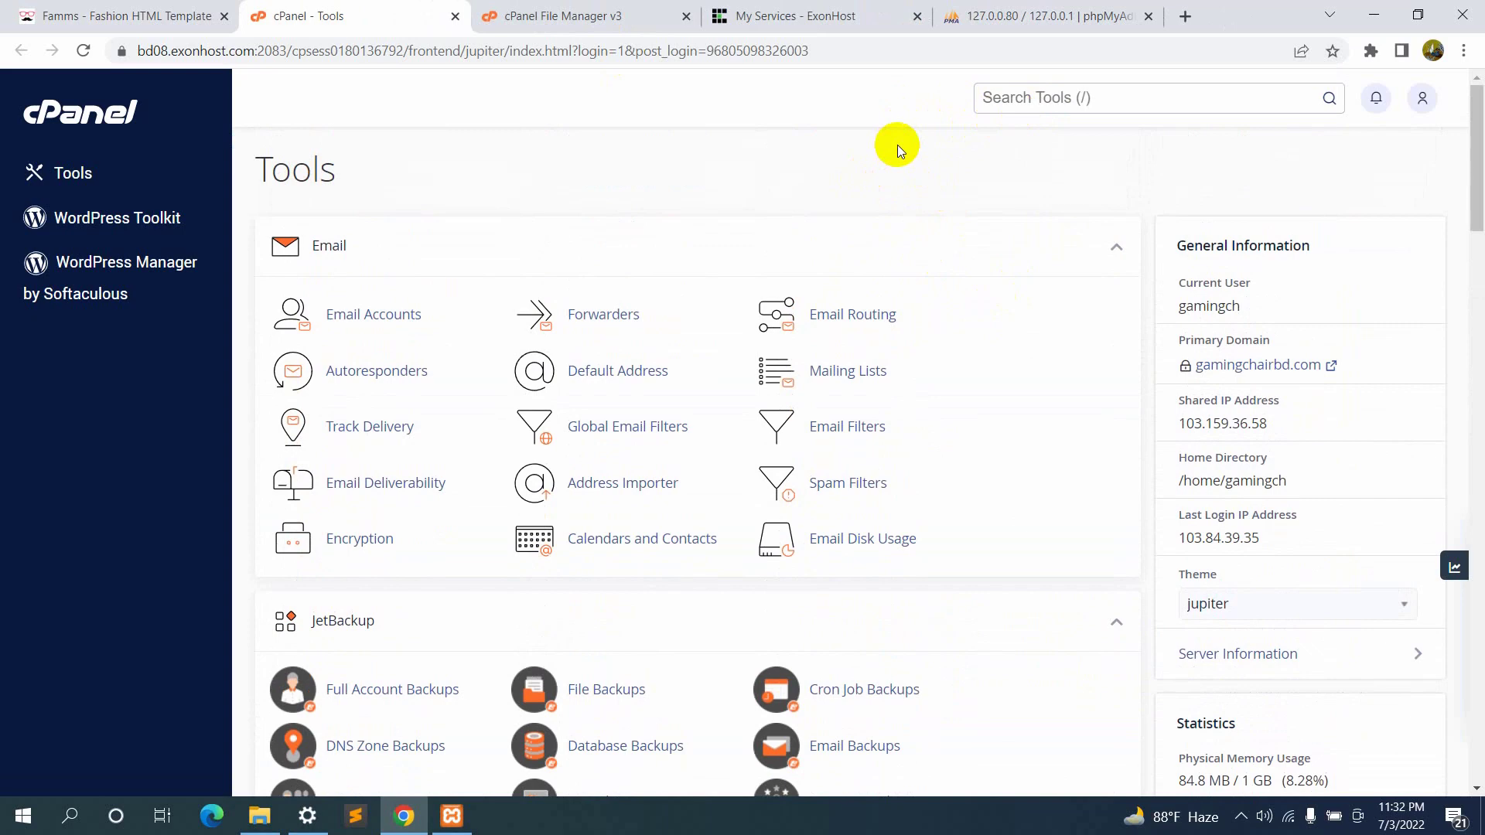
click(1091, 100)
text(m)
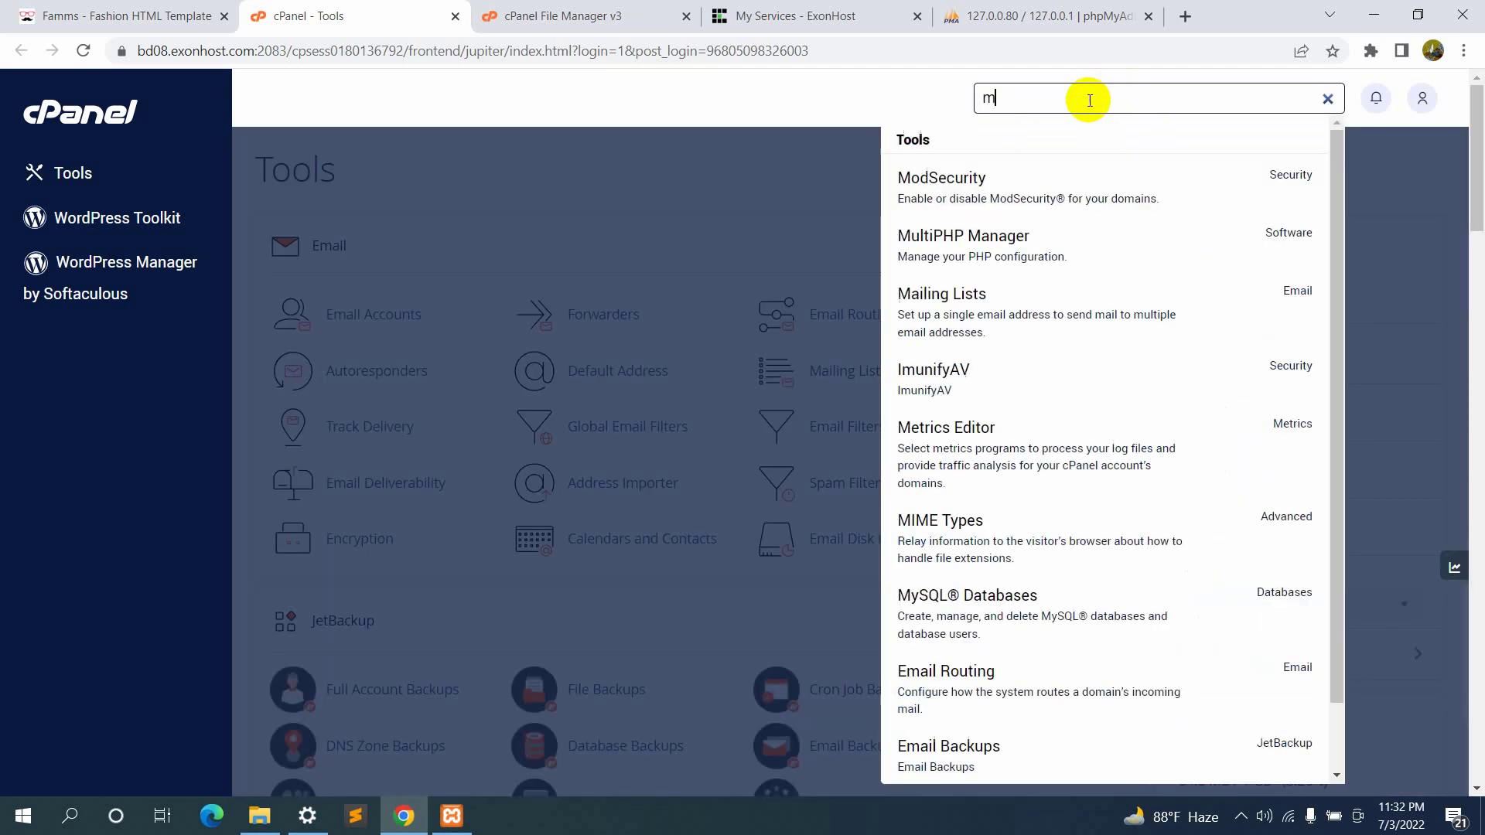
text(ysql)
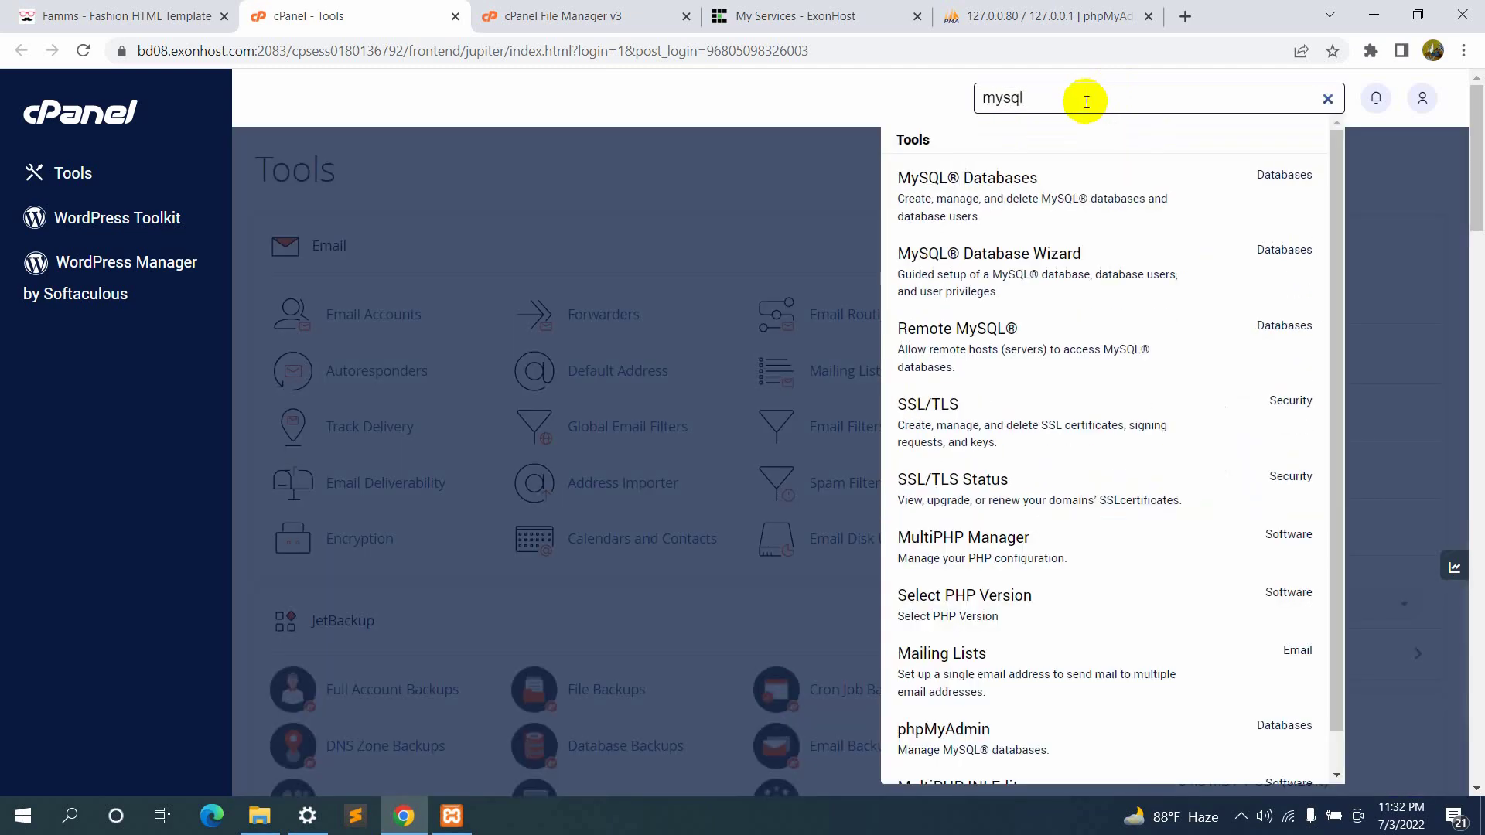
click(828, 199)
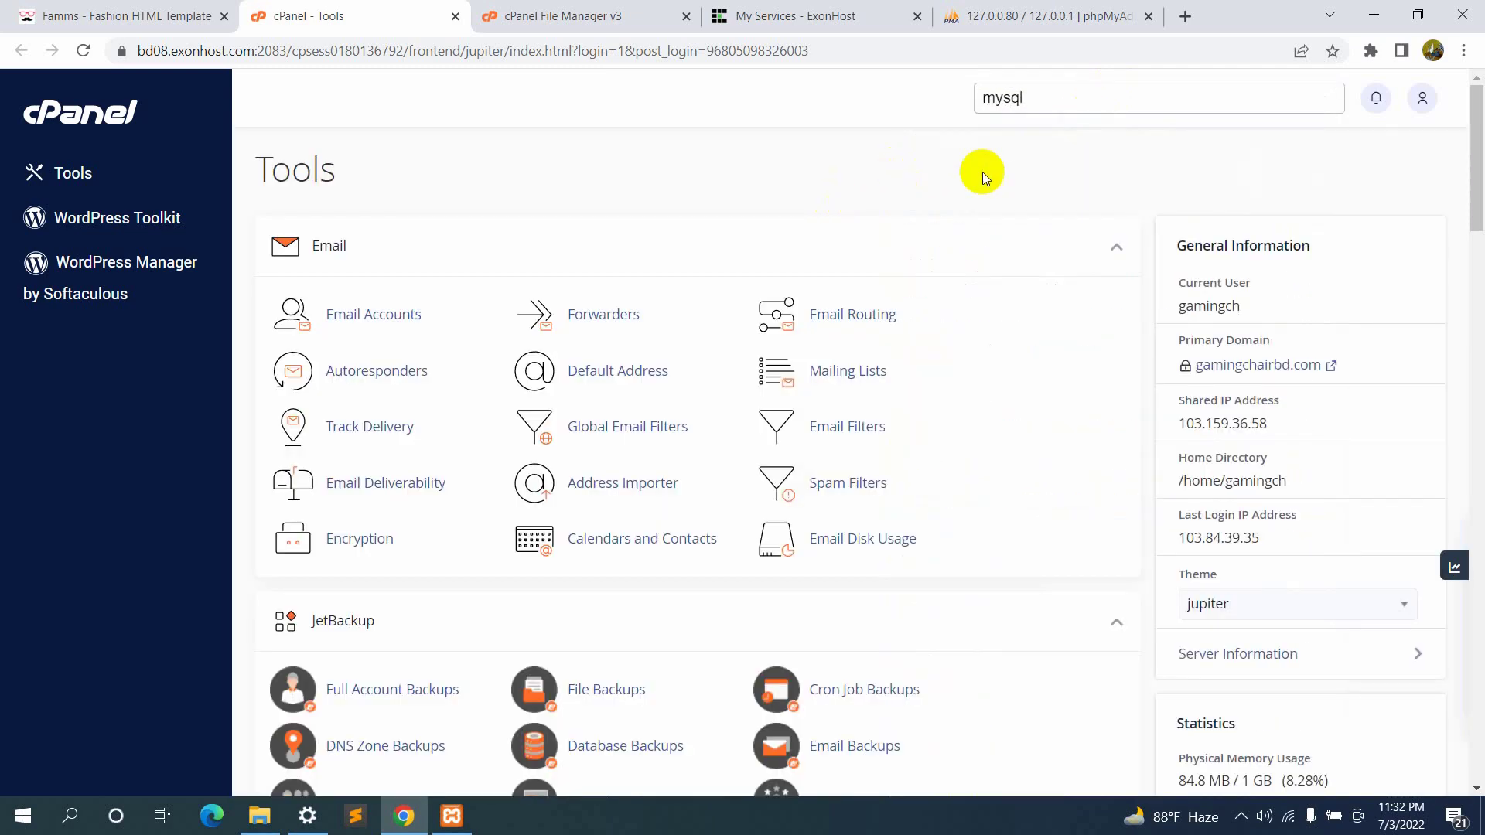
scroll(936, 277, down, 3)
scroll(935, 277, down, 3)
scroll(782, 315, down, 4)
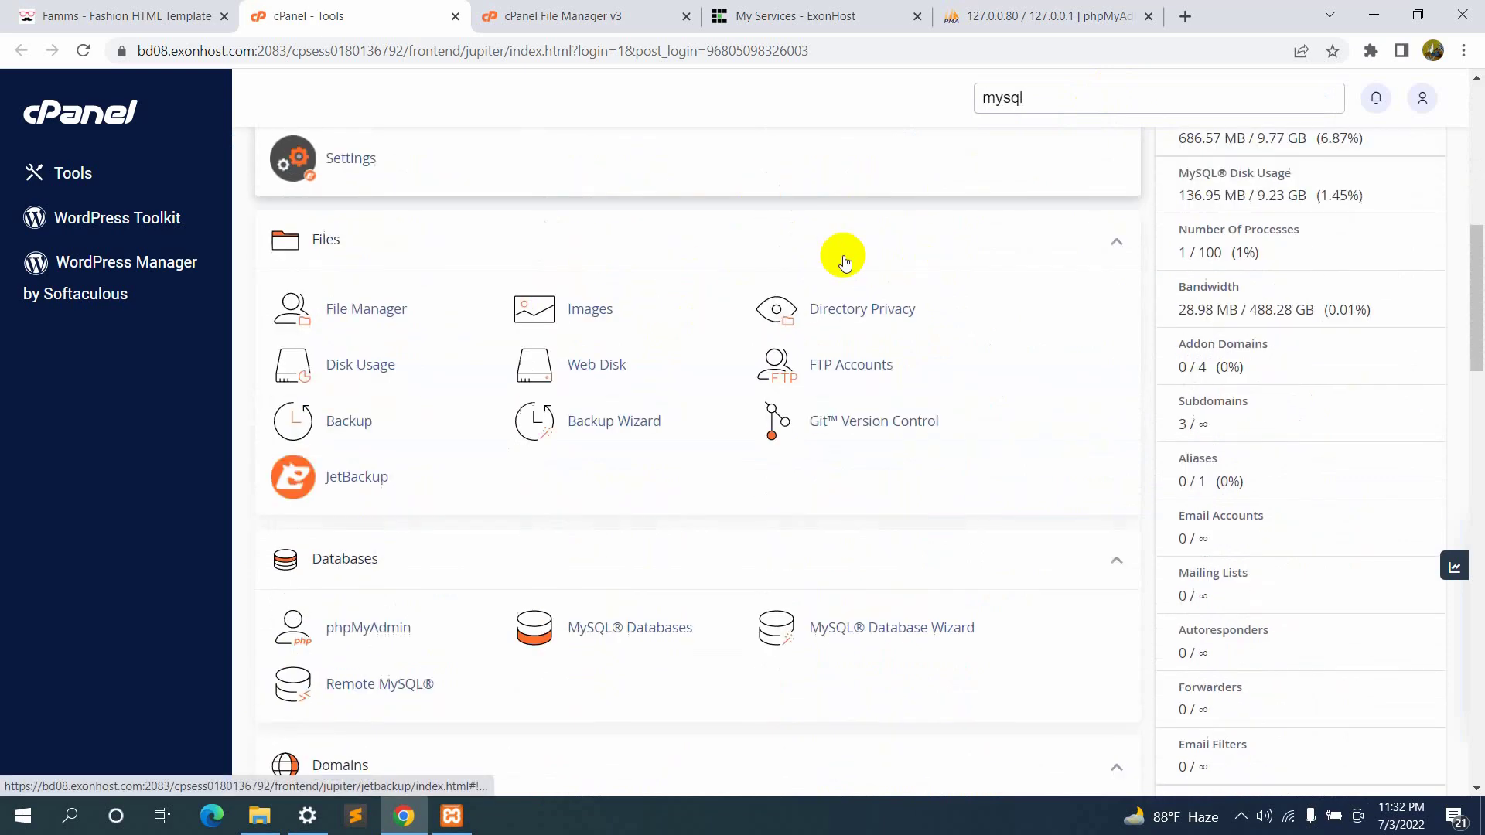
scroll(590, 238, down, 1)
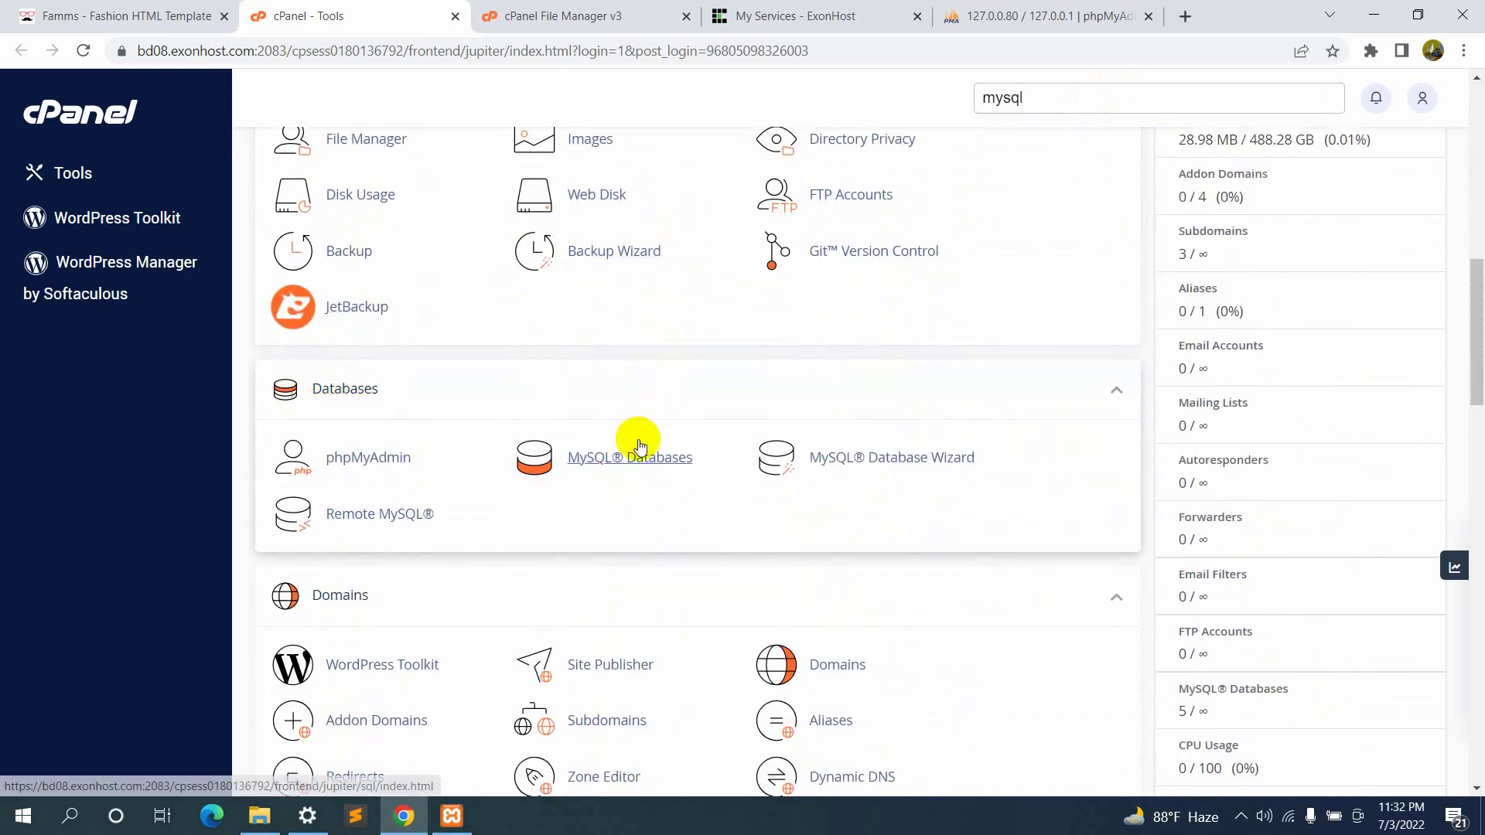
scroll(619, 386, down, 1)
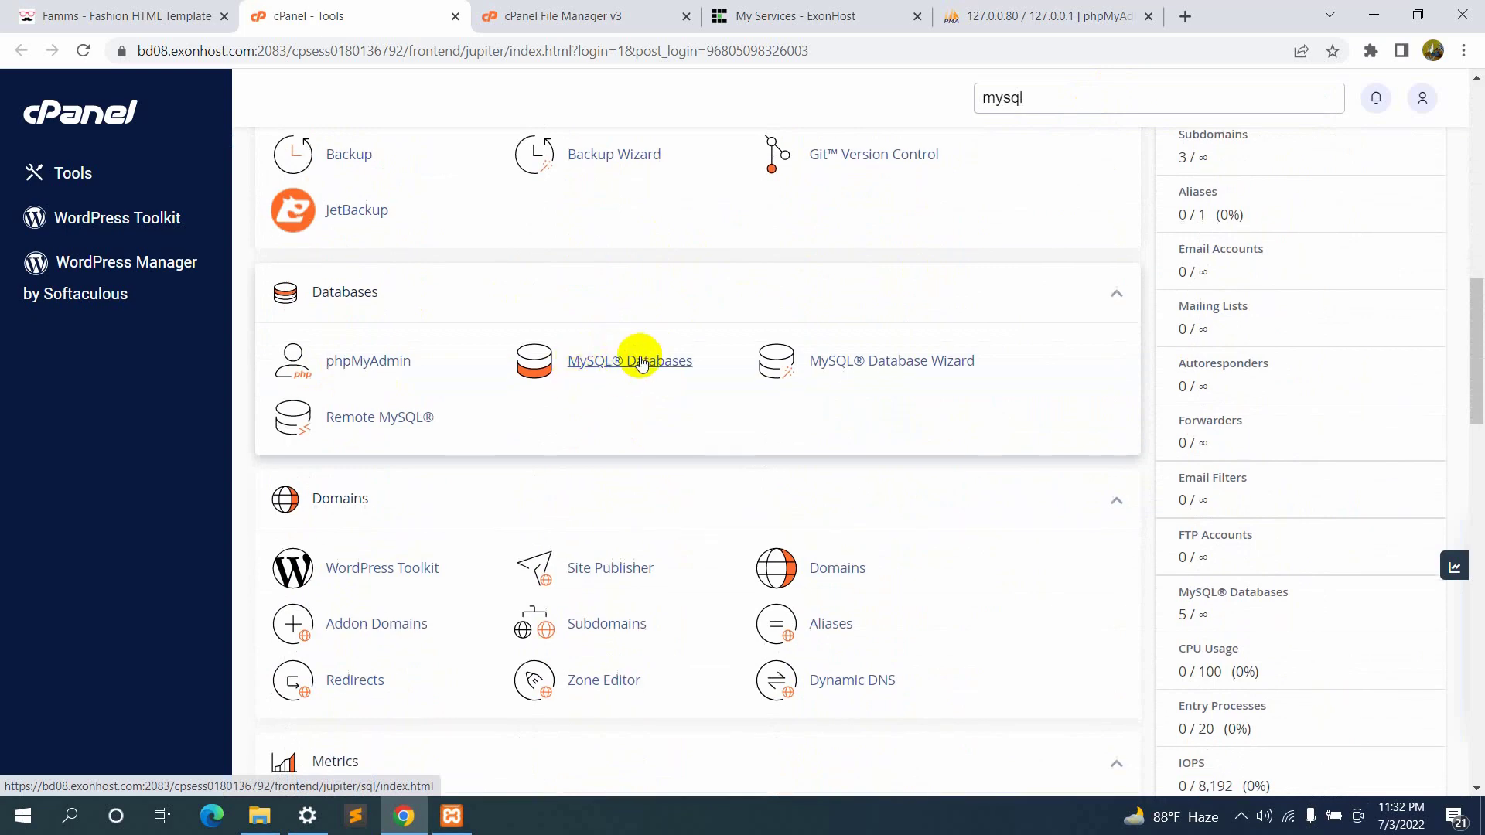
click(607, 362)
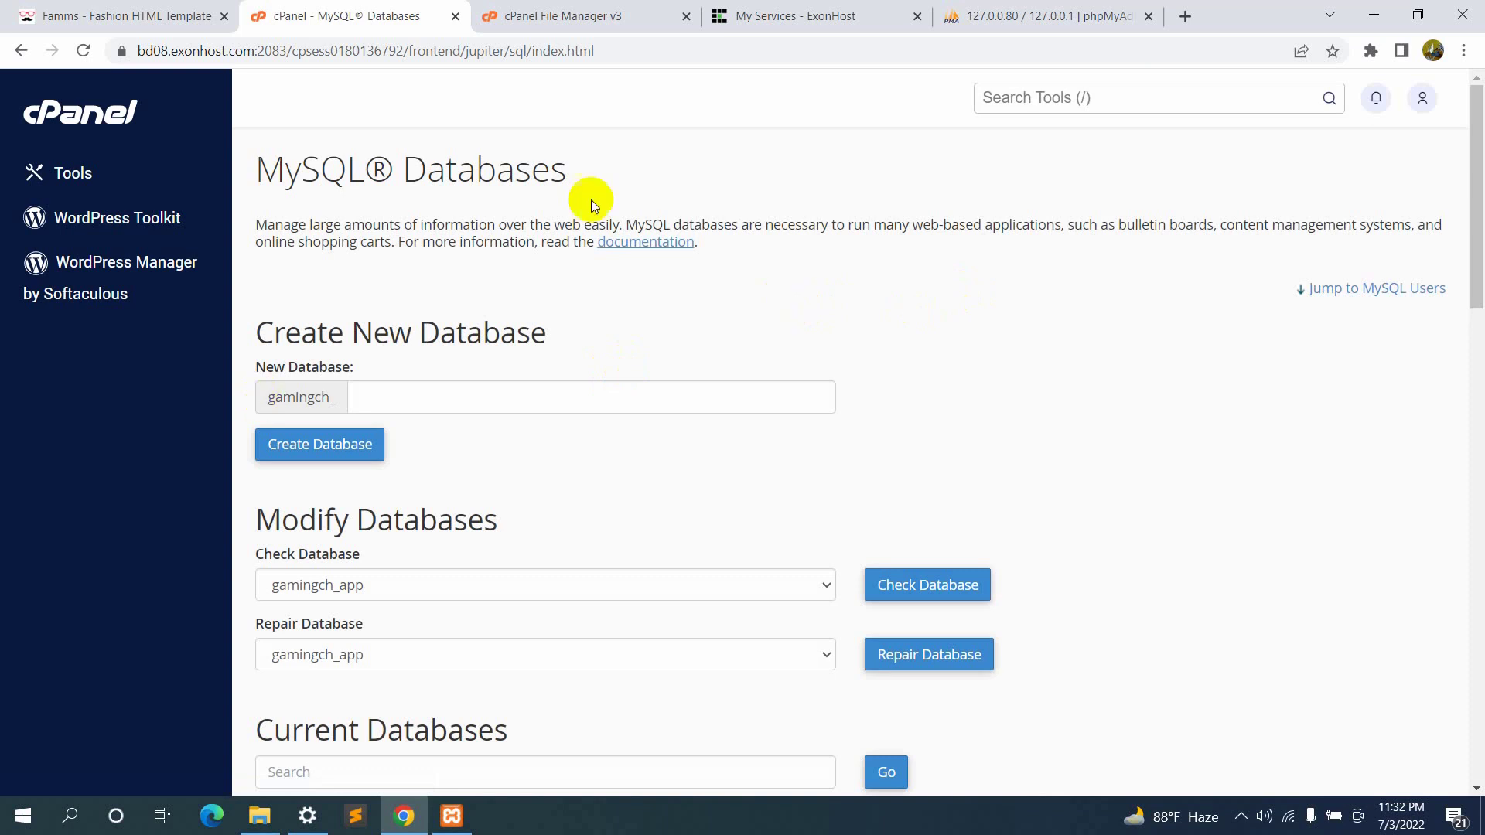
scroll(526, 202, down, 1)
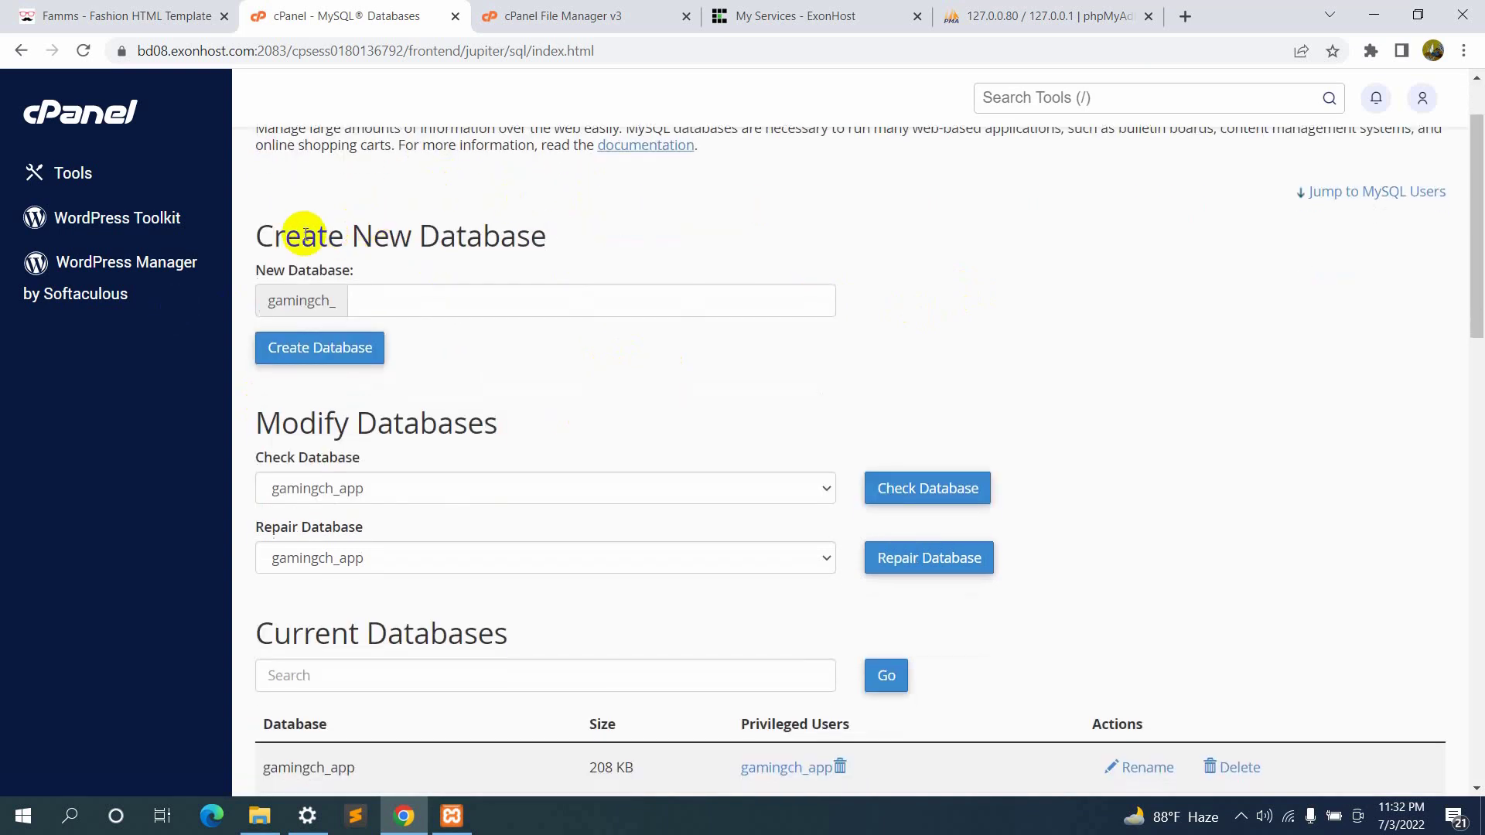
Create a new database named eccomerce, which becomes gamingch_eccomerce
drag(253, 234, 586, 240)
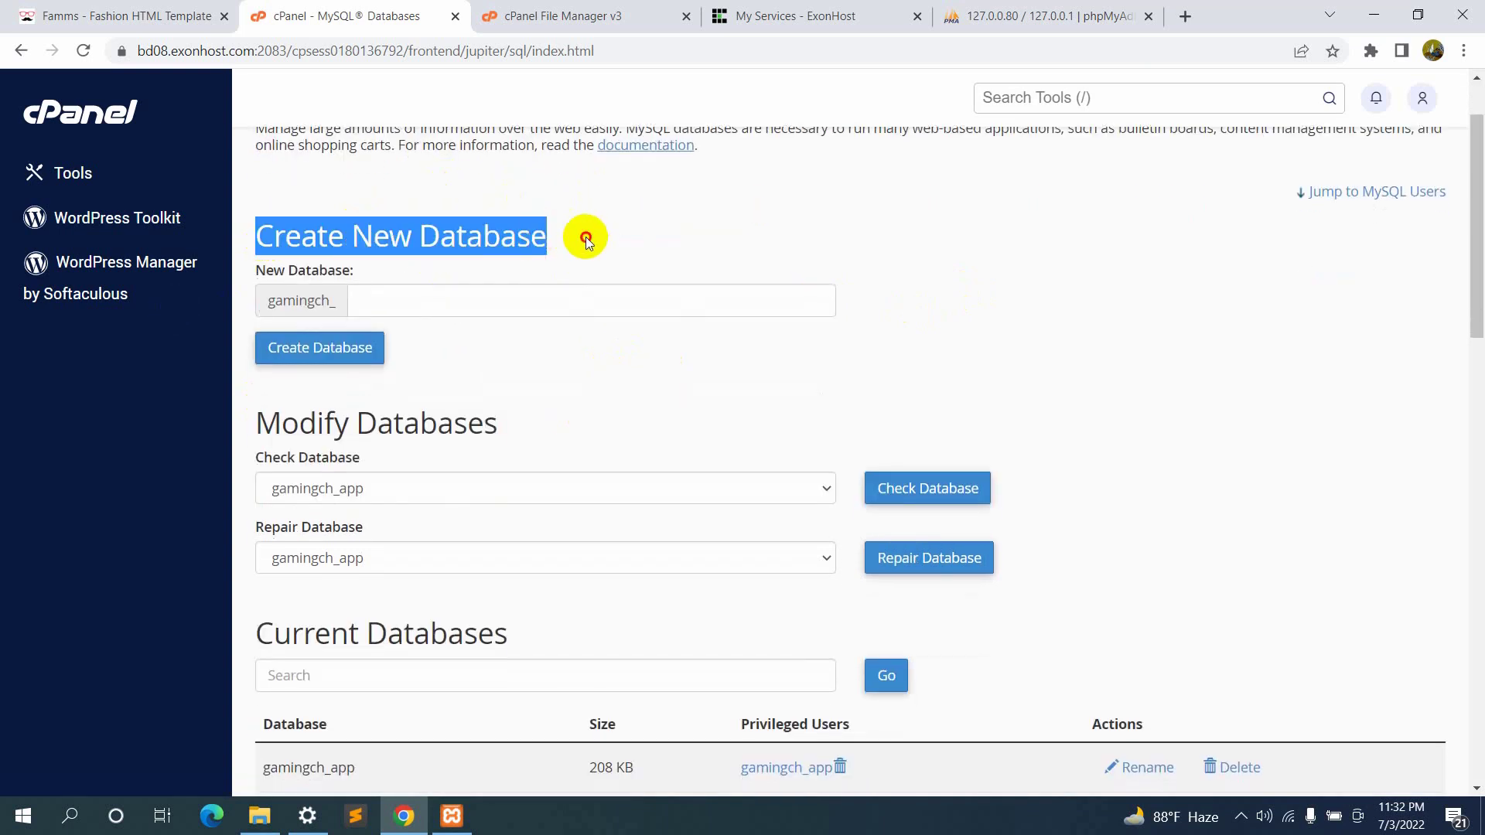
click(586, 236)
scroll(281, 299, up, 1)
double_click(281, 396)
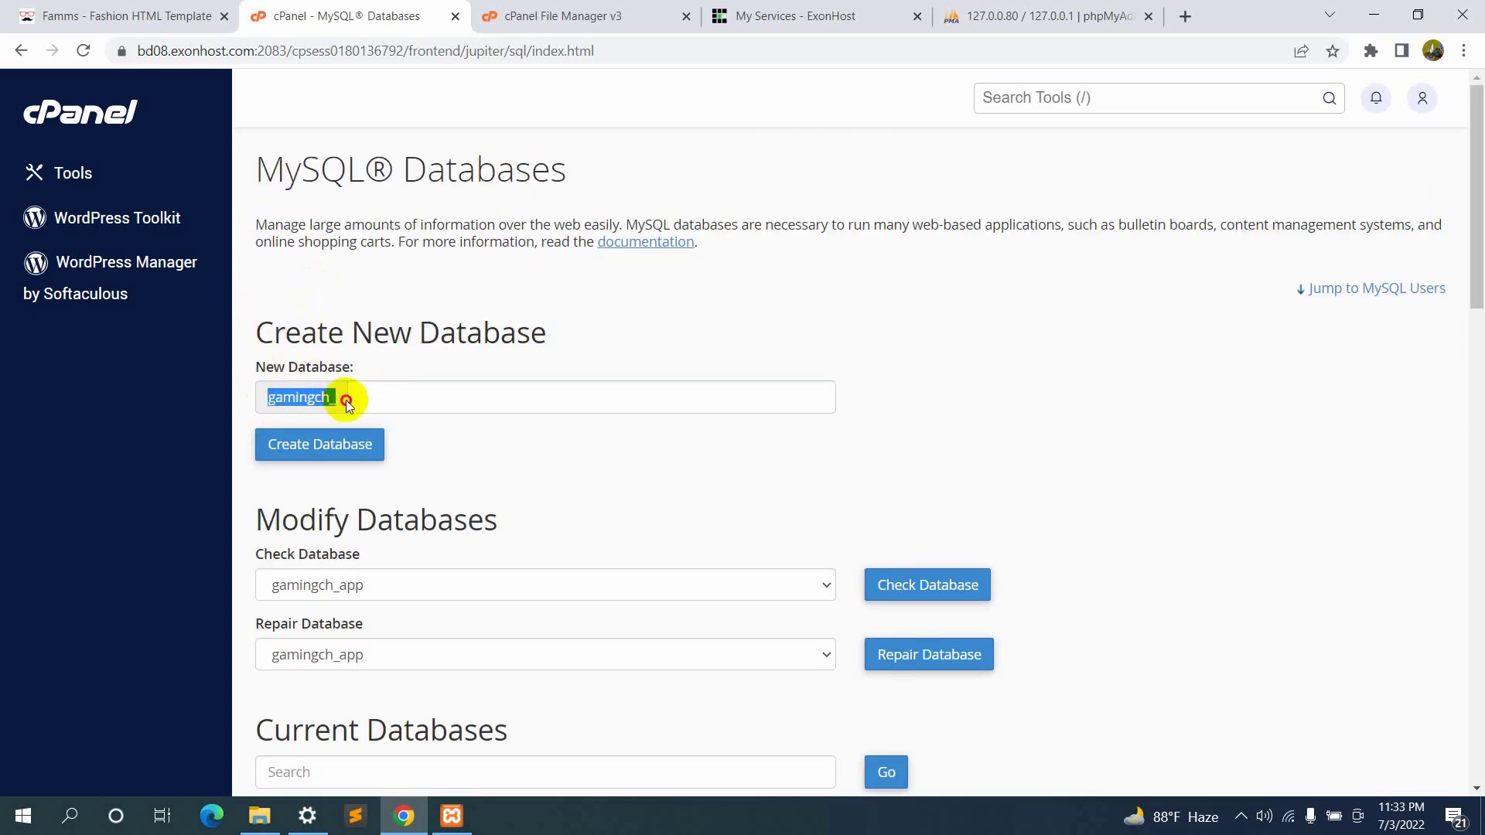
click(390, 395)
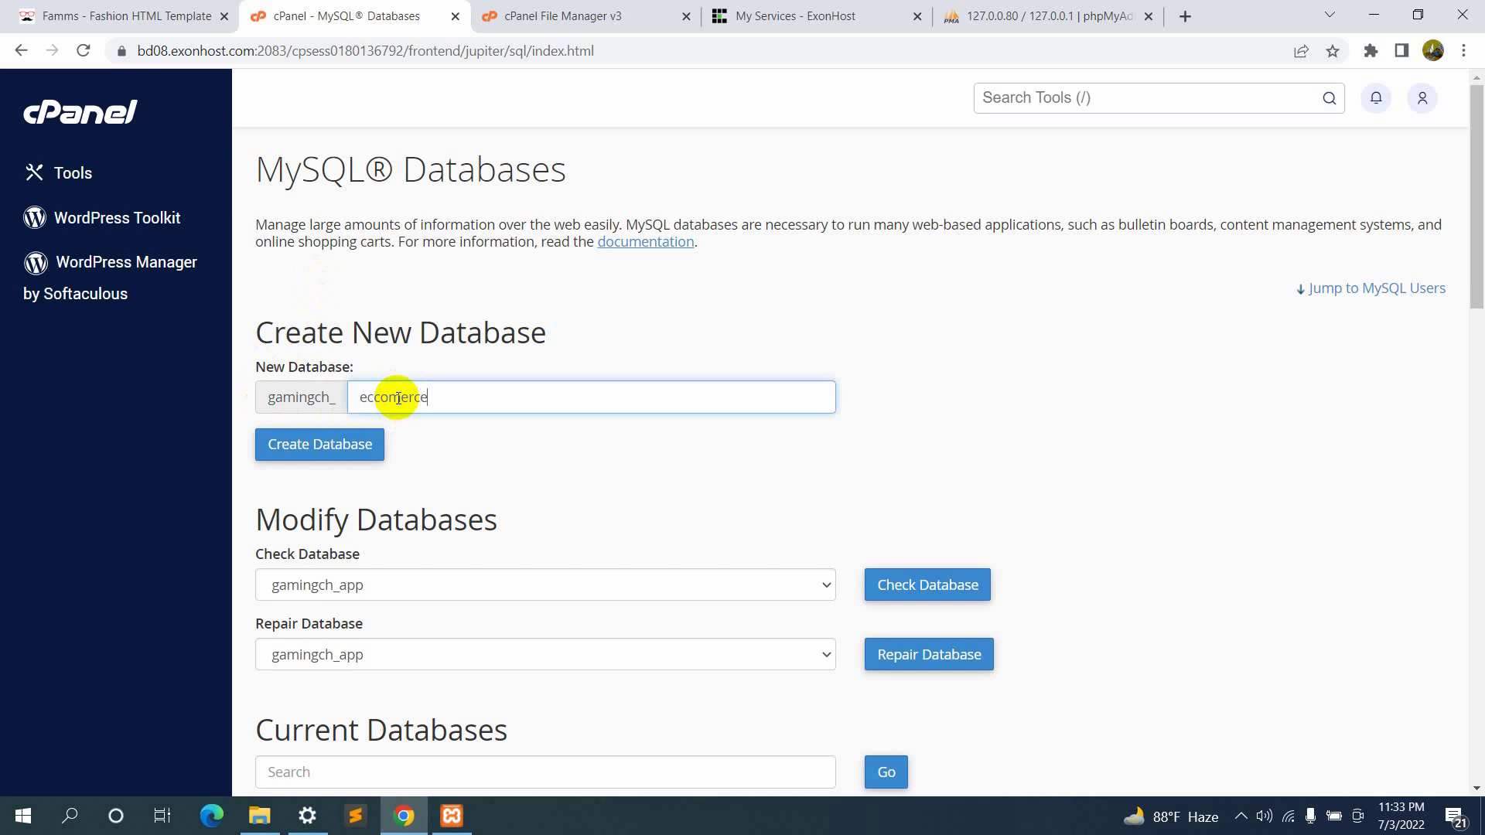
click(309, 447)
click(306, 451)
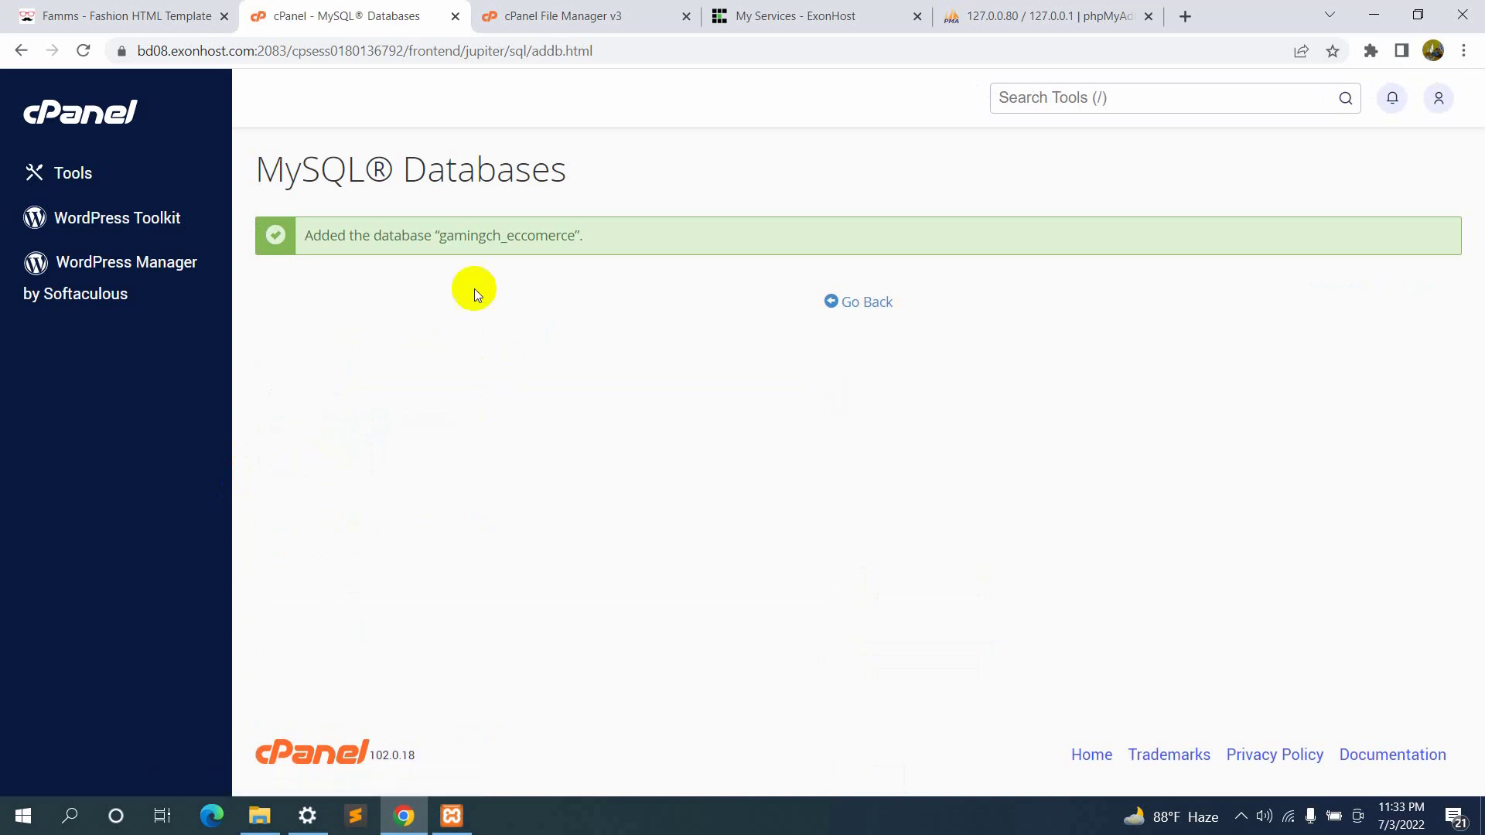
drag(308, 234, 571, 246)
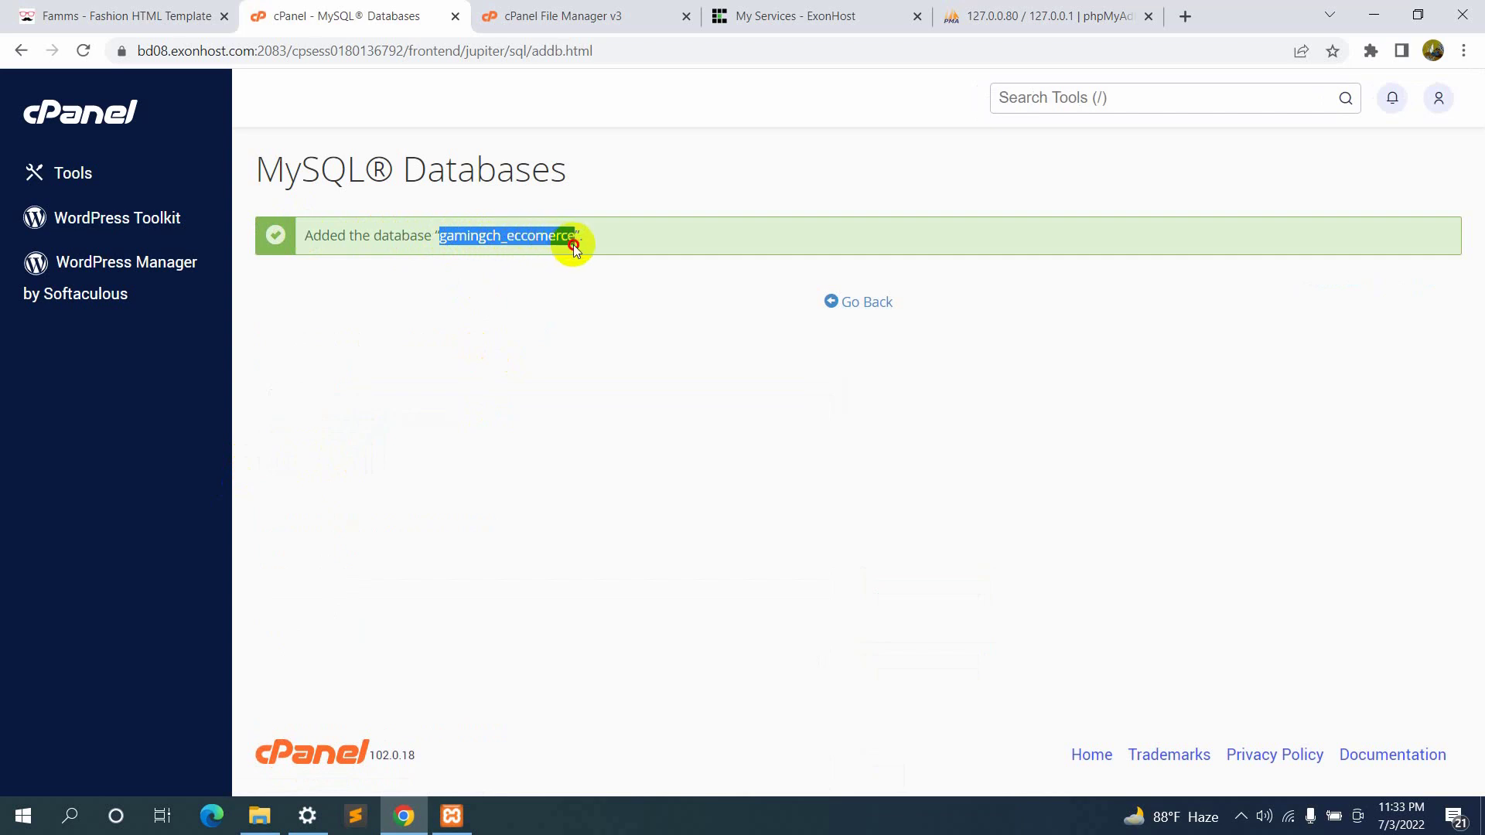
Return from the success message to MySQL Databases and bring Add New User into view
click(820, 318)
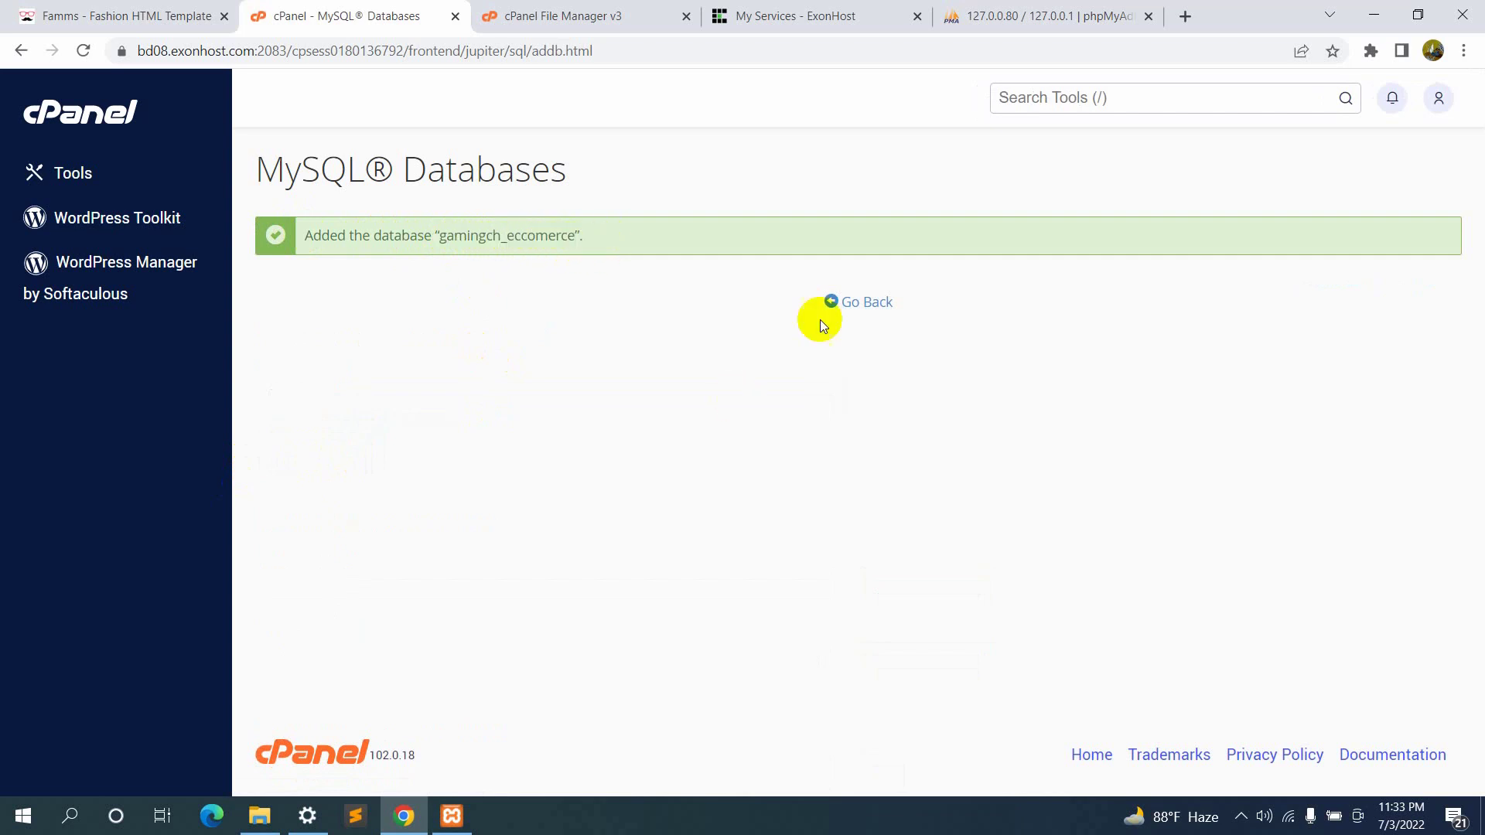
click(865, 300)
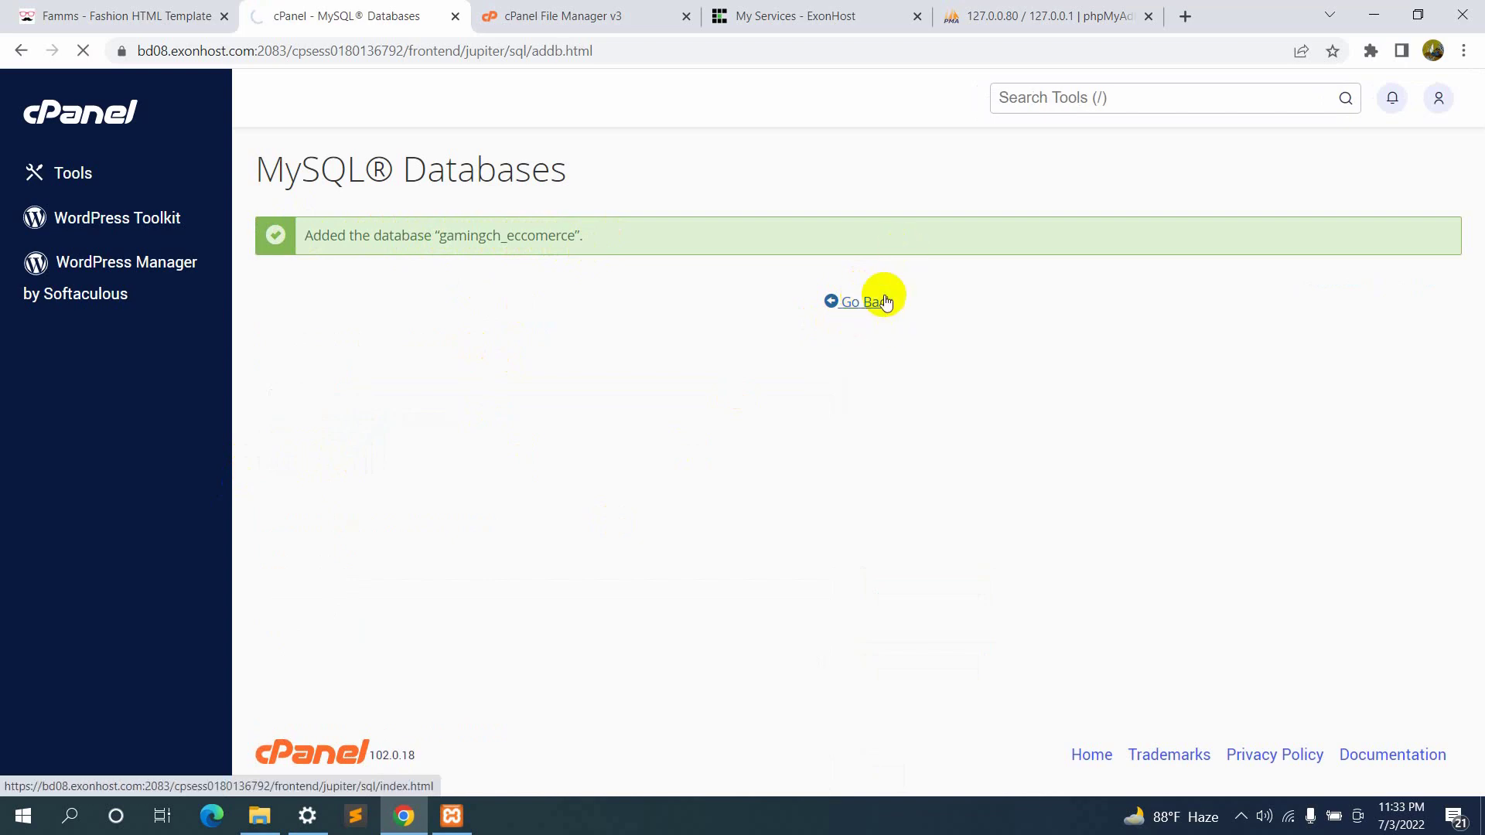
scroll(646, 421, down, 3)
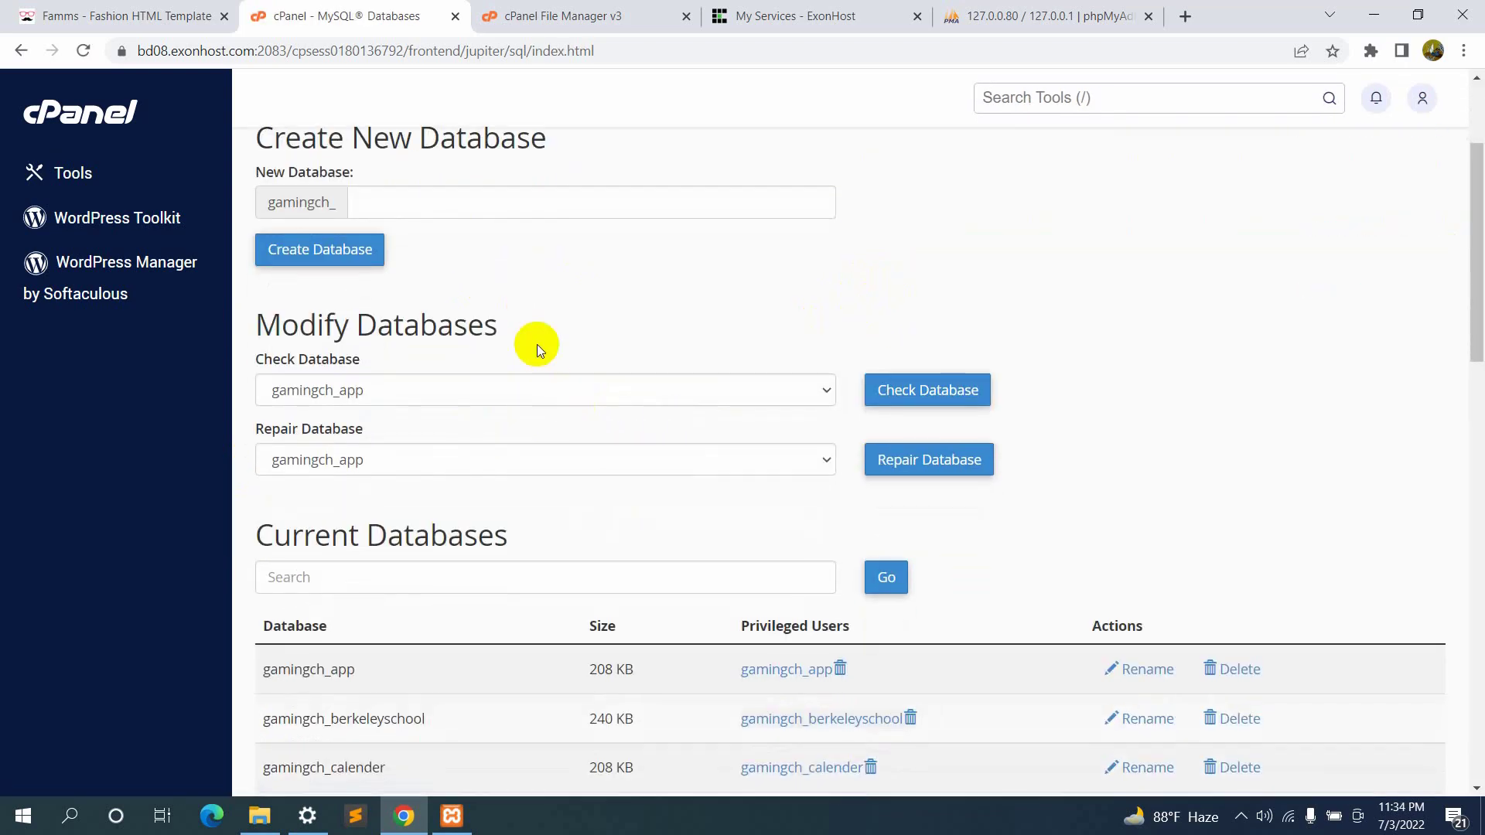
scroll(536, 345, down, 3)
scroll(420, 401, up, 2)
scroll(527, 390, up, 1)
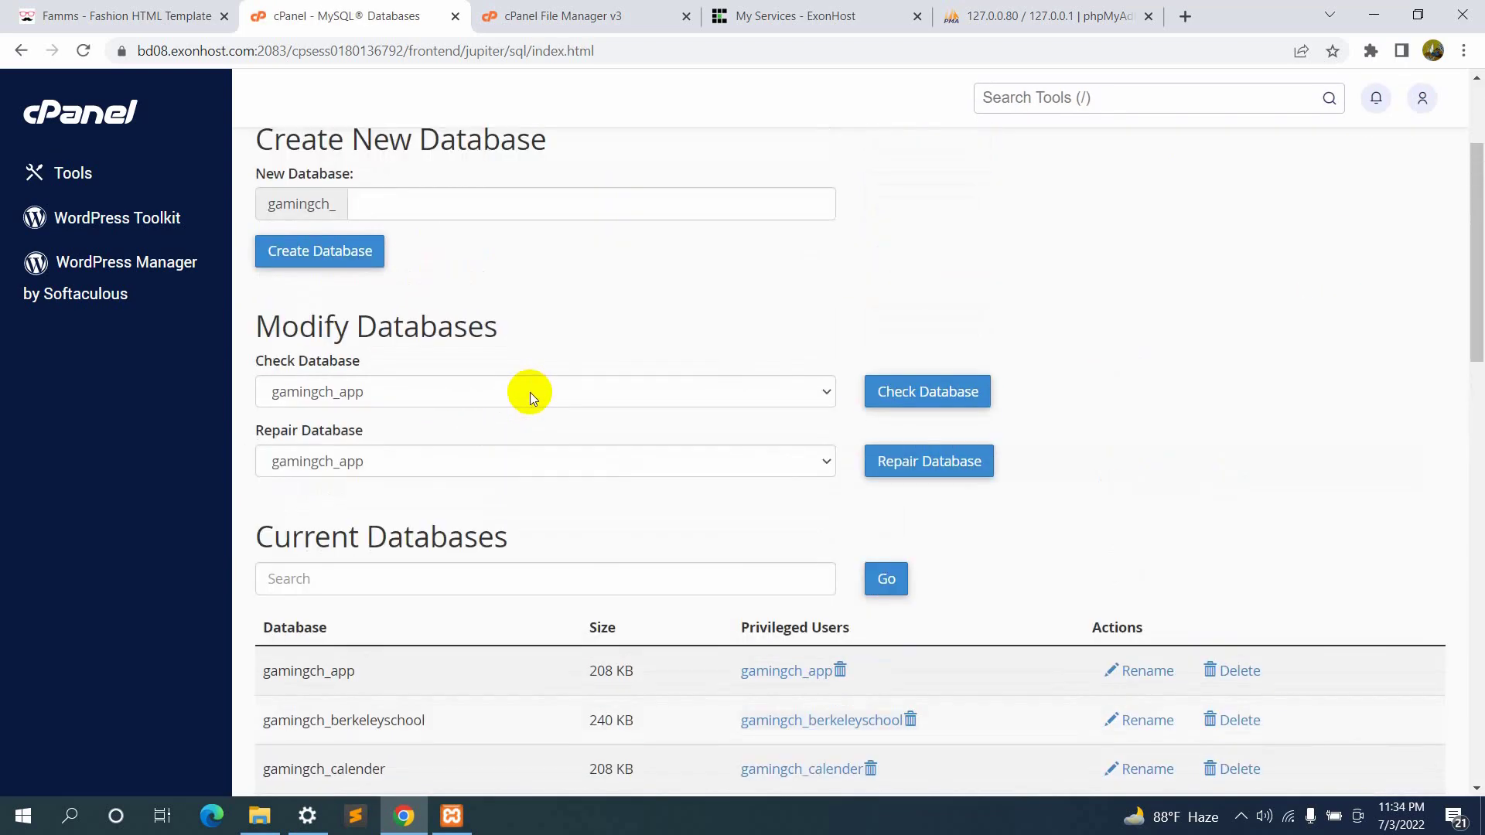
scroll(549, 388, down, 8)
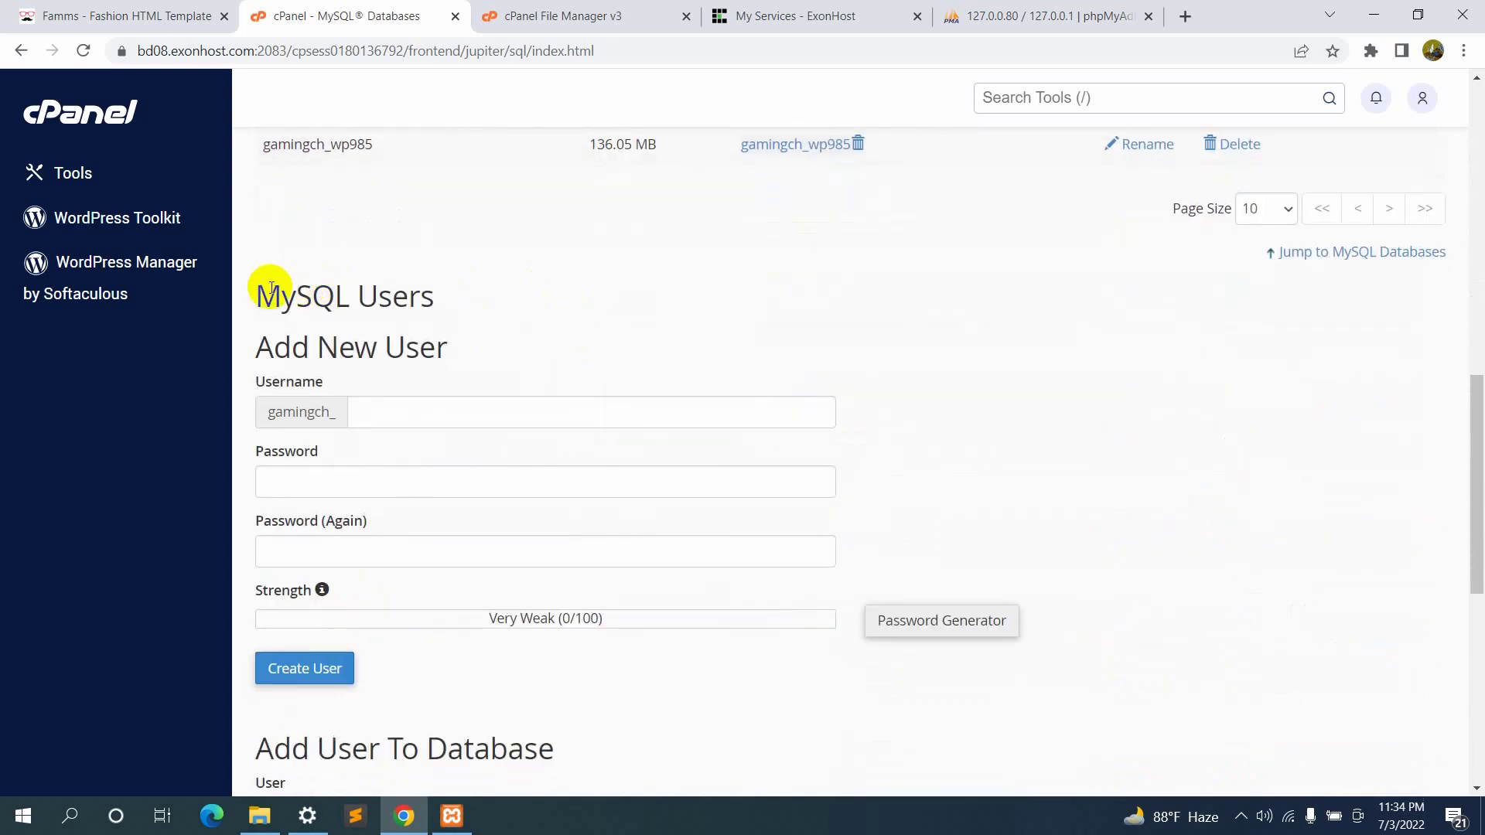
drag(255, 295, 467, 318)
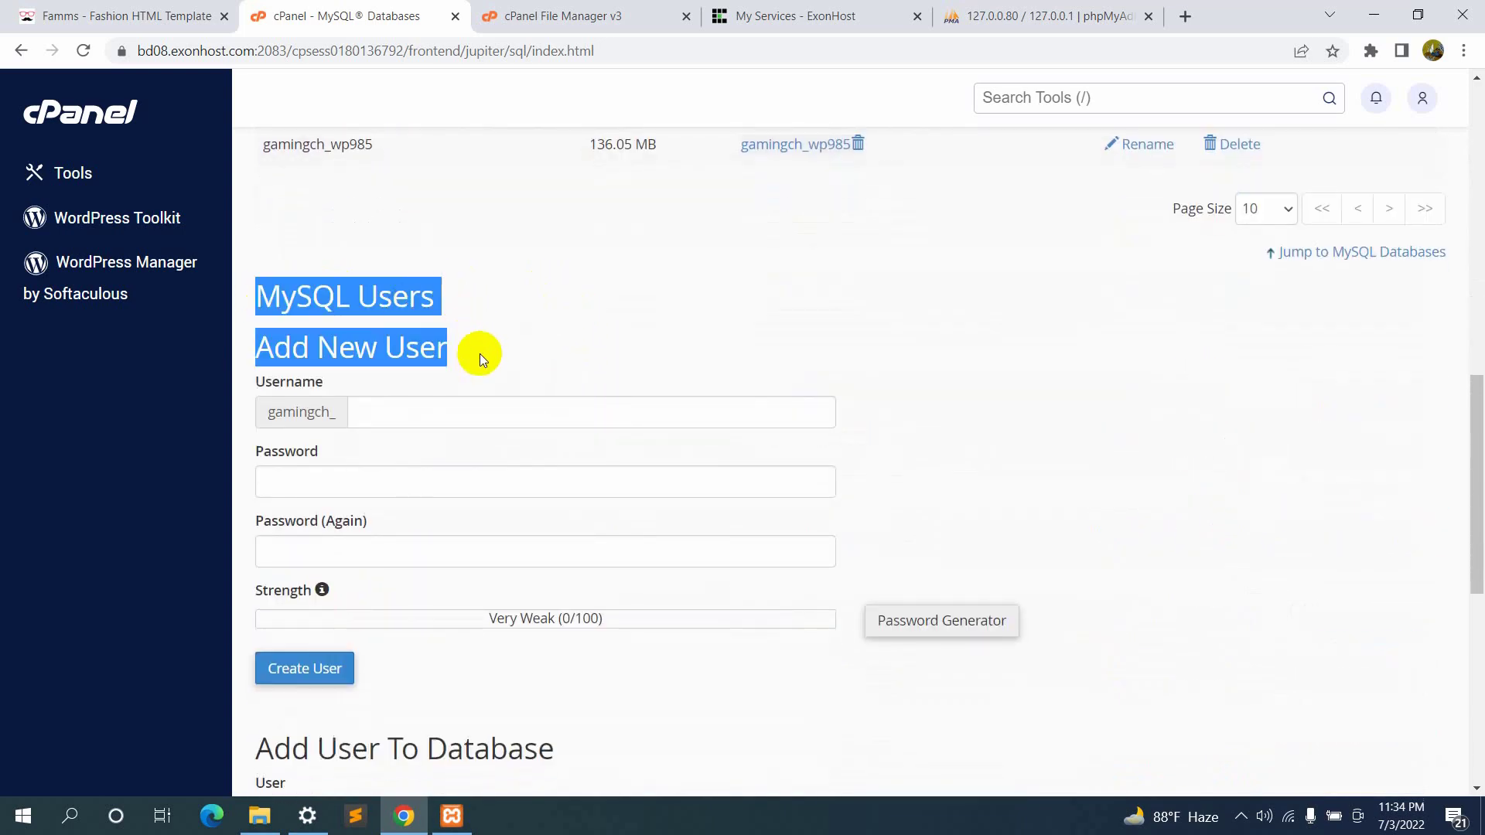
click(346, 375)
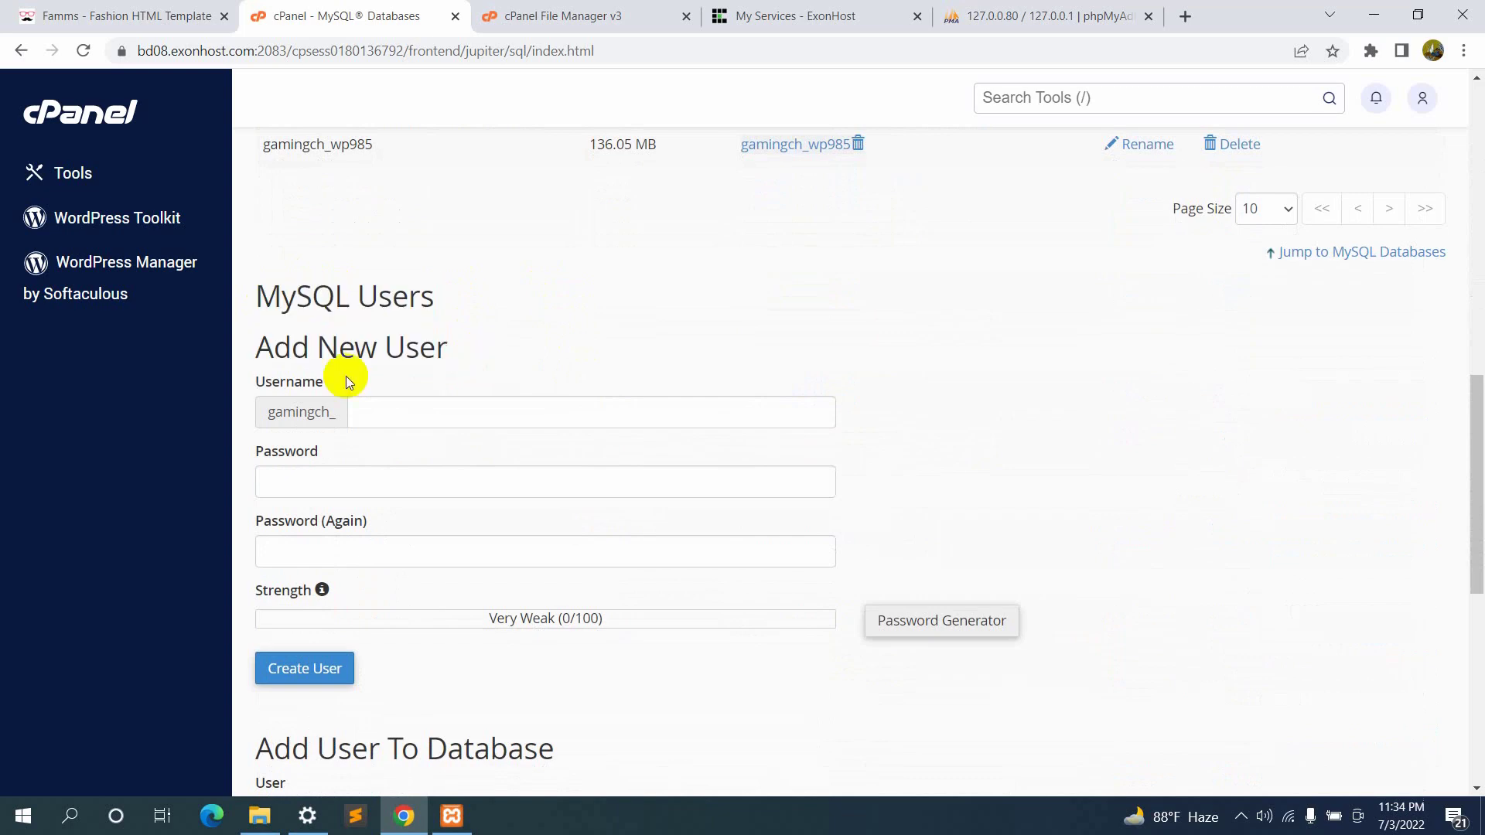
Create MySQL user 'ecommerce' with the chosen password
click(480, 405)
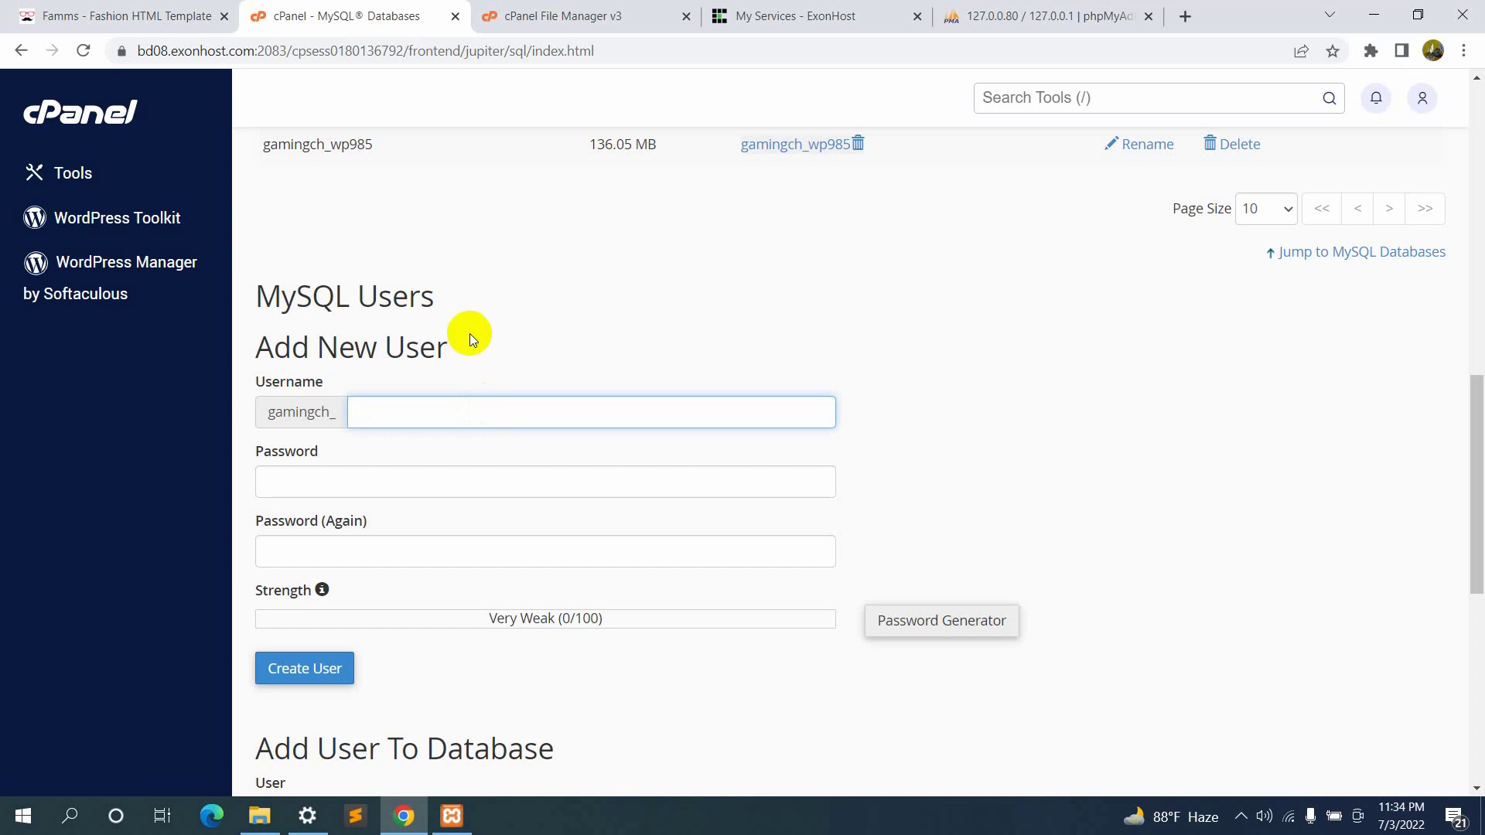
text(ecommerce)
click(430, 492)
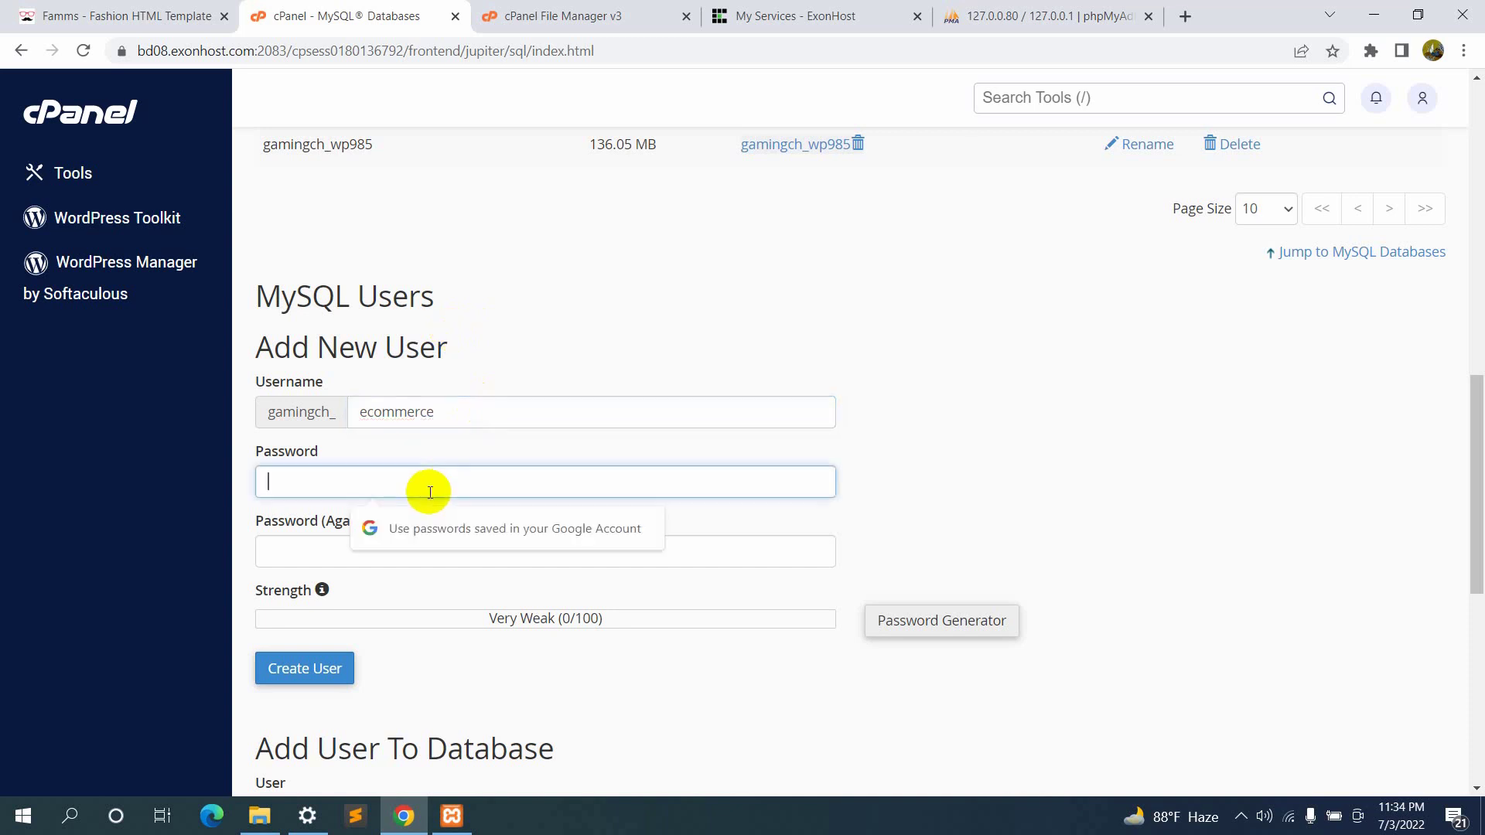
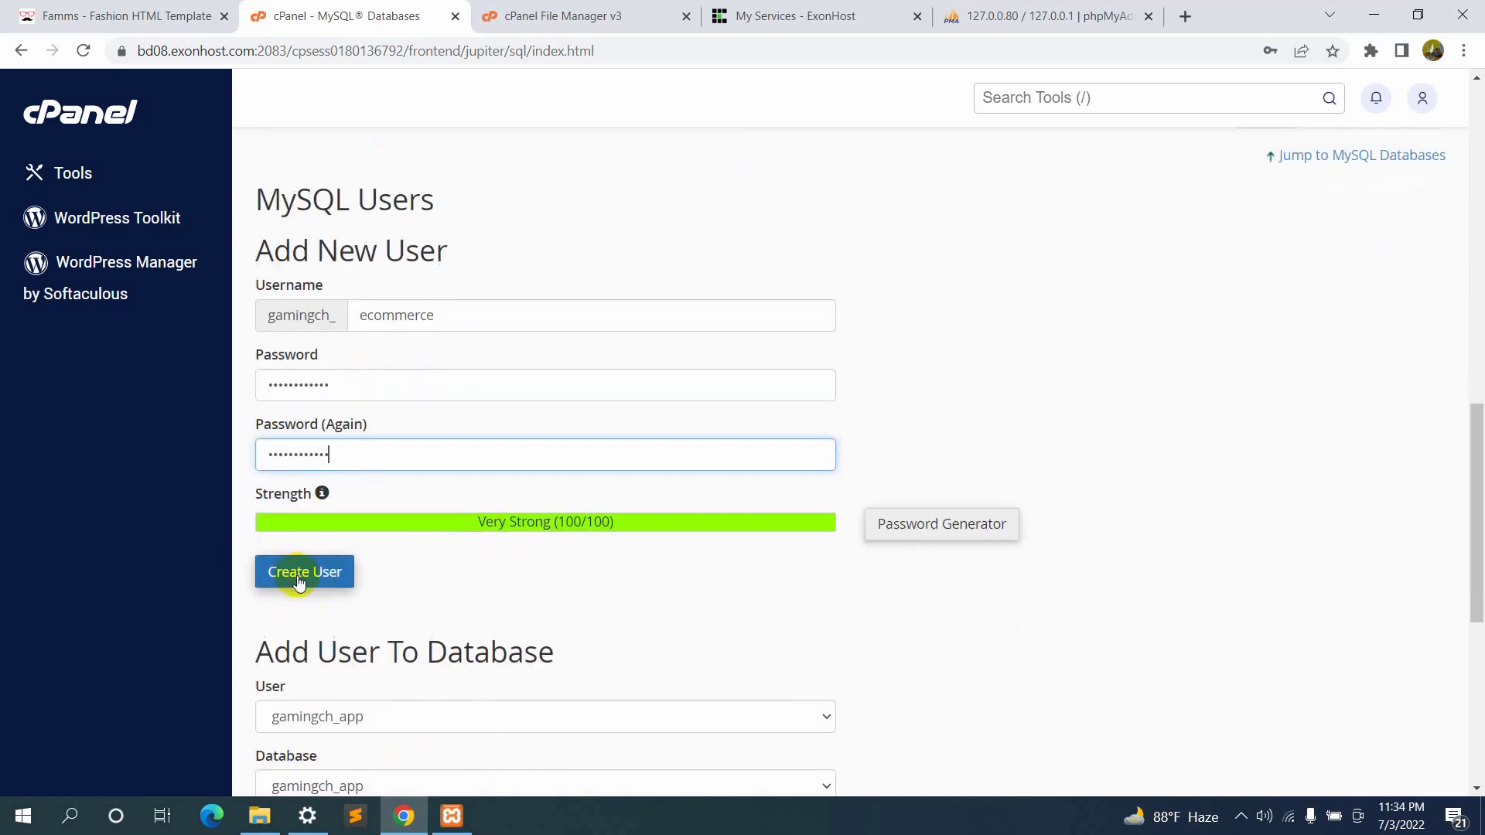
click(300, 579)
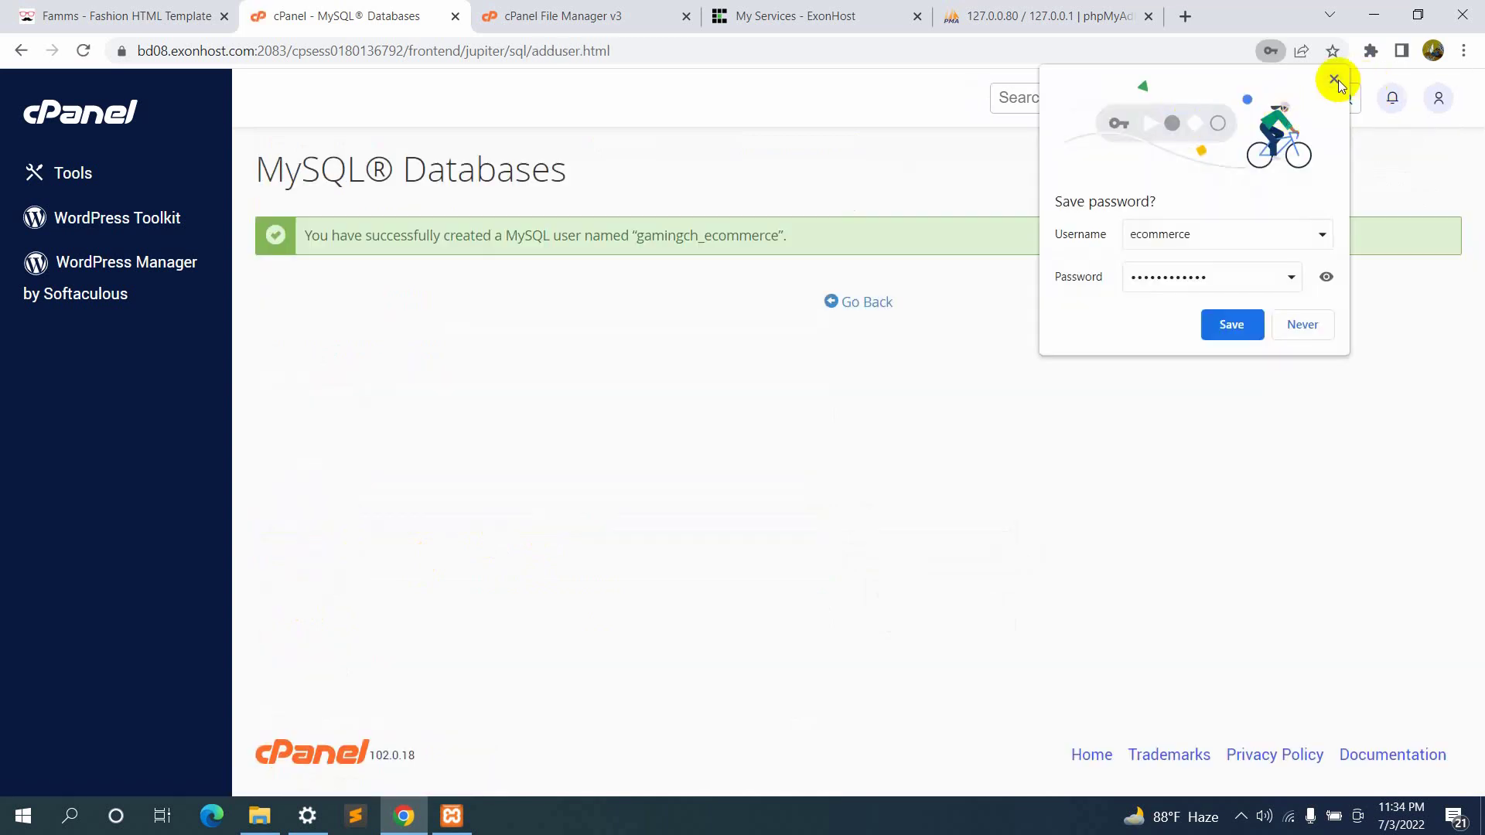
Dismiss the browser's save-password prompt, return to MySQL Databases, and scroll to Add User To Database
click(1334, 79)
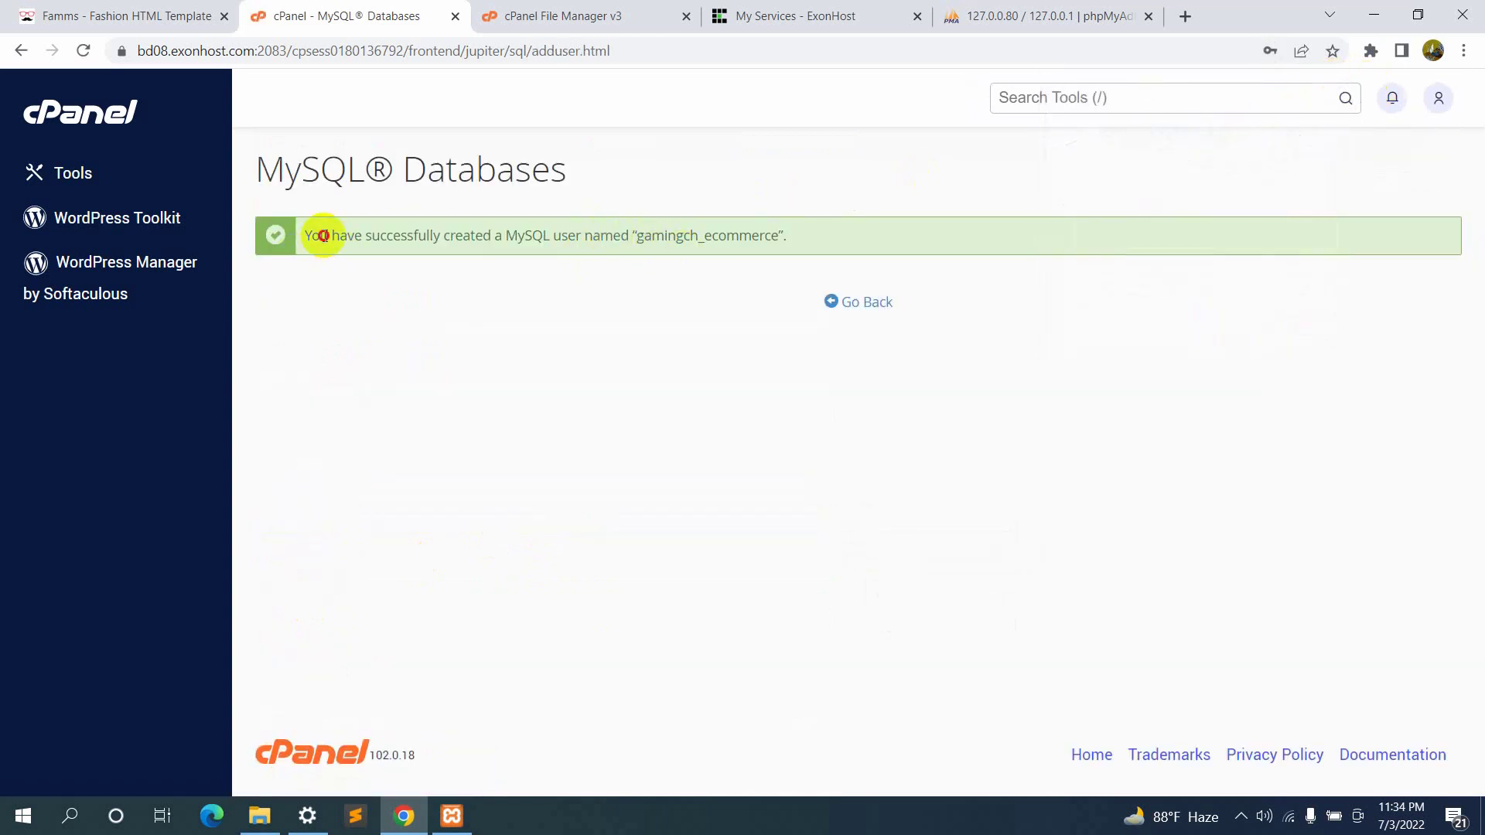
drag(322, 235, 781, 231)
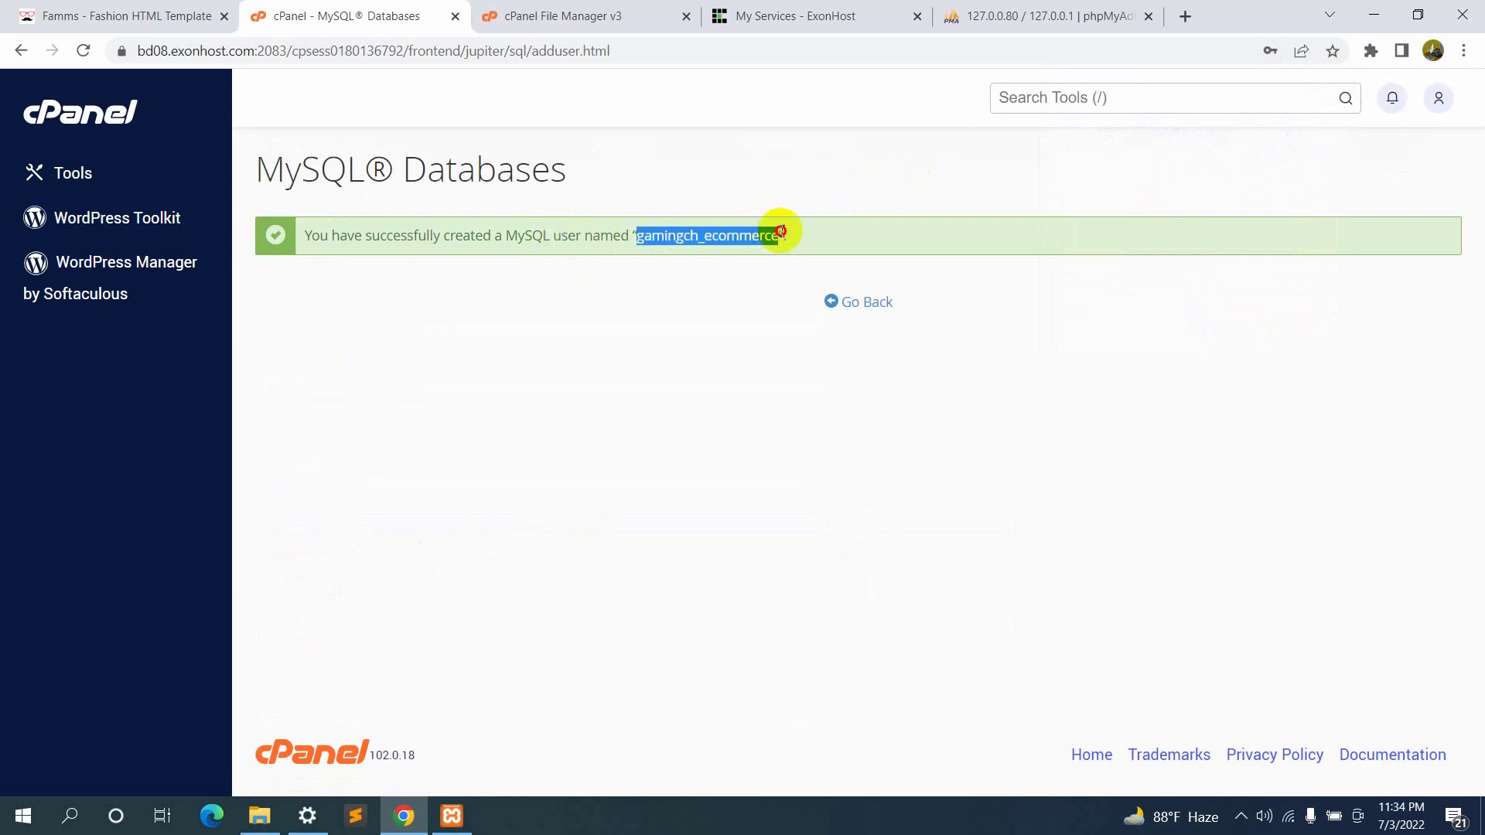
click(680, 285)
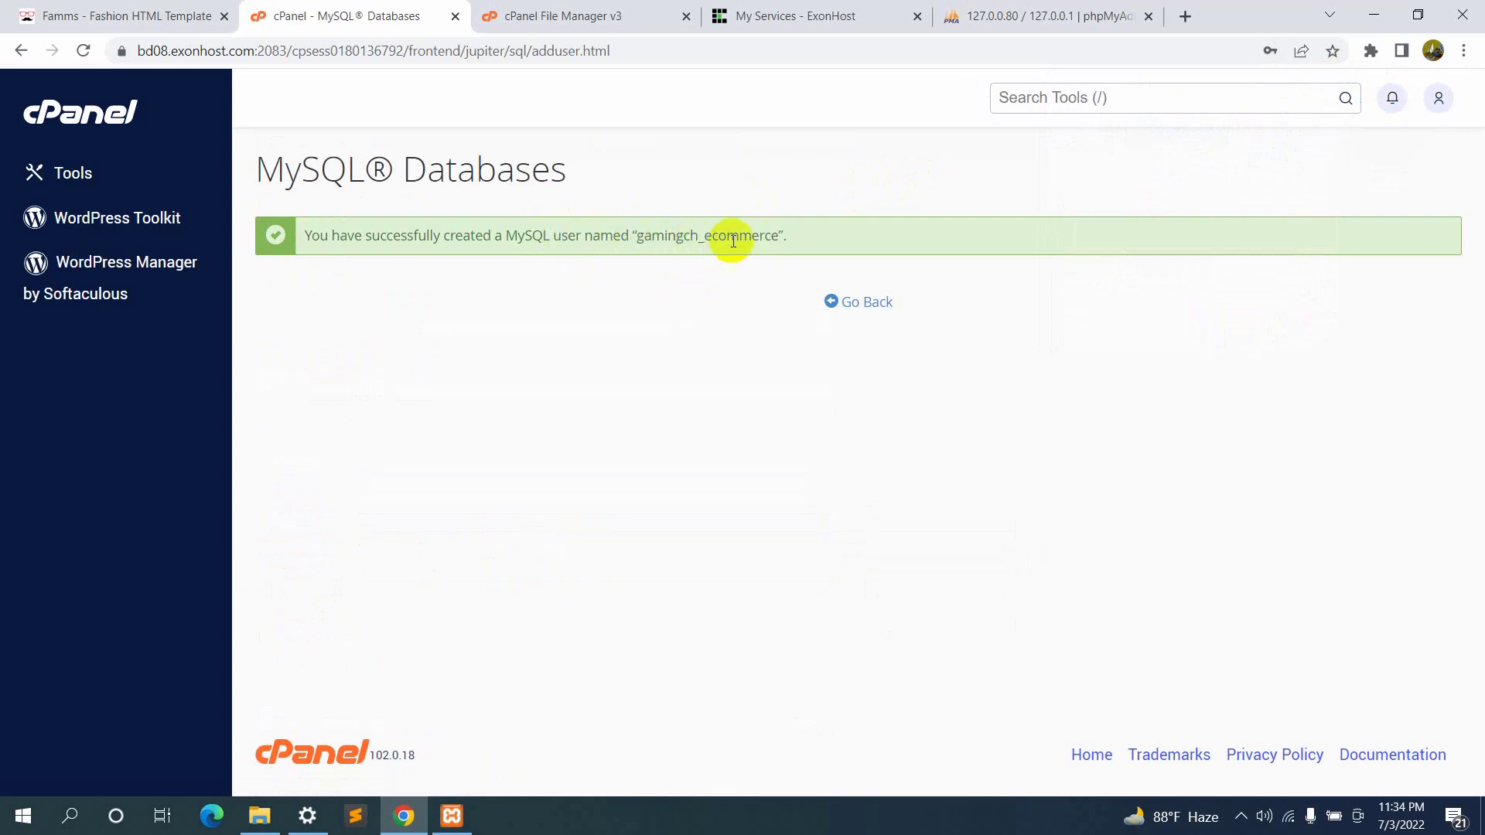
click(851, 303)
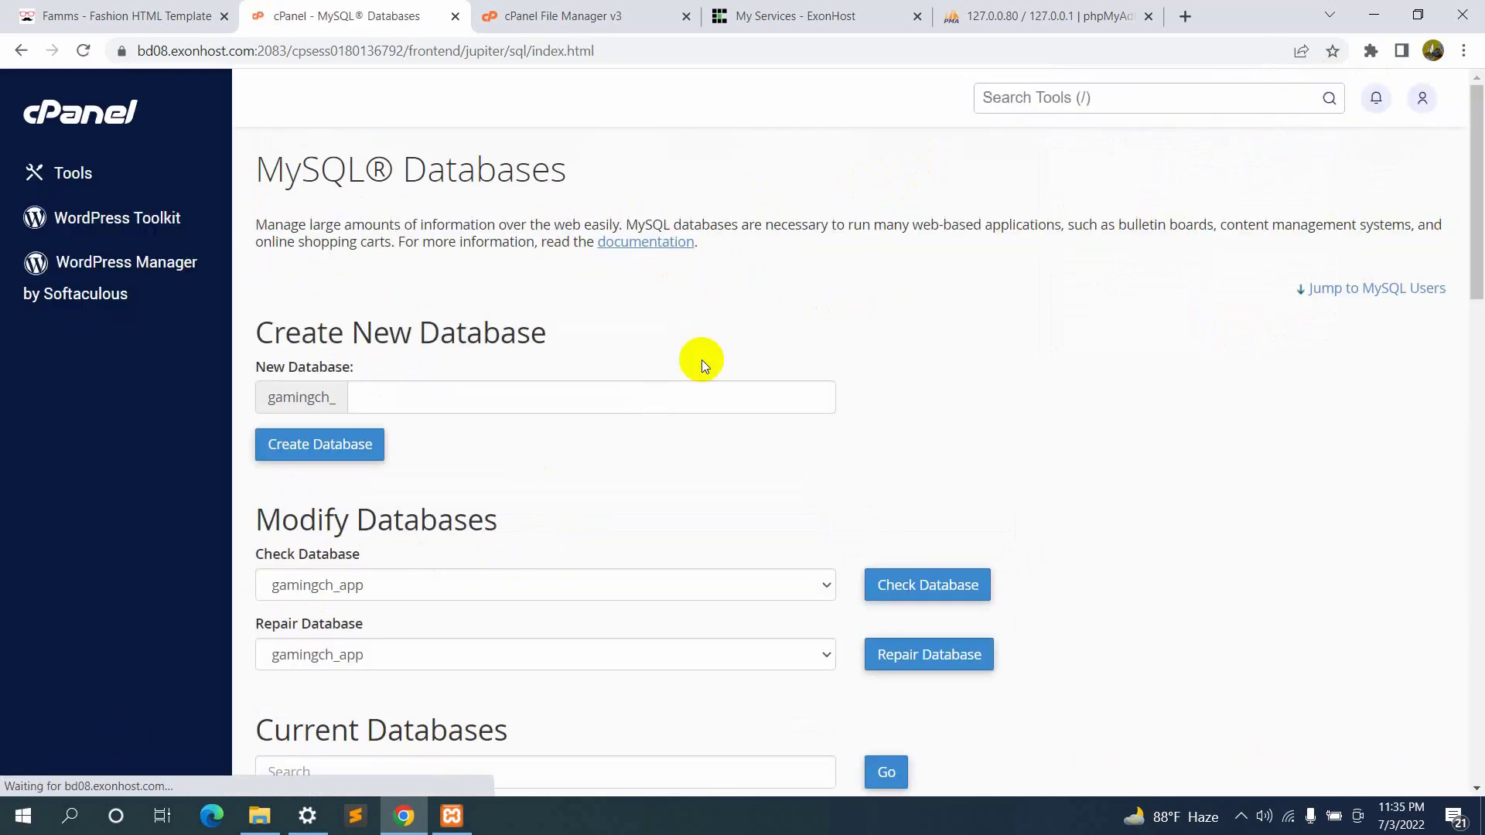
scroll(805, 266, down, 5)
scroll(1106, 289, up, 5)
scroll(1106, 289, down, 7)
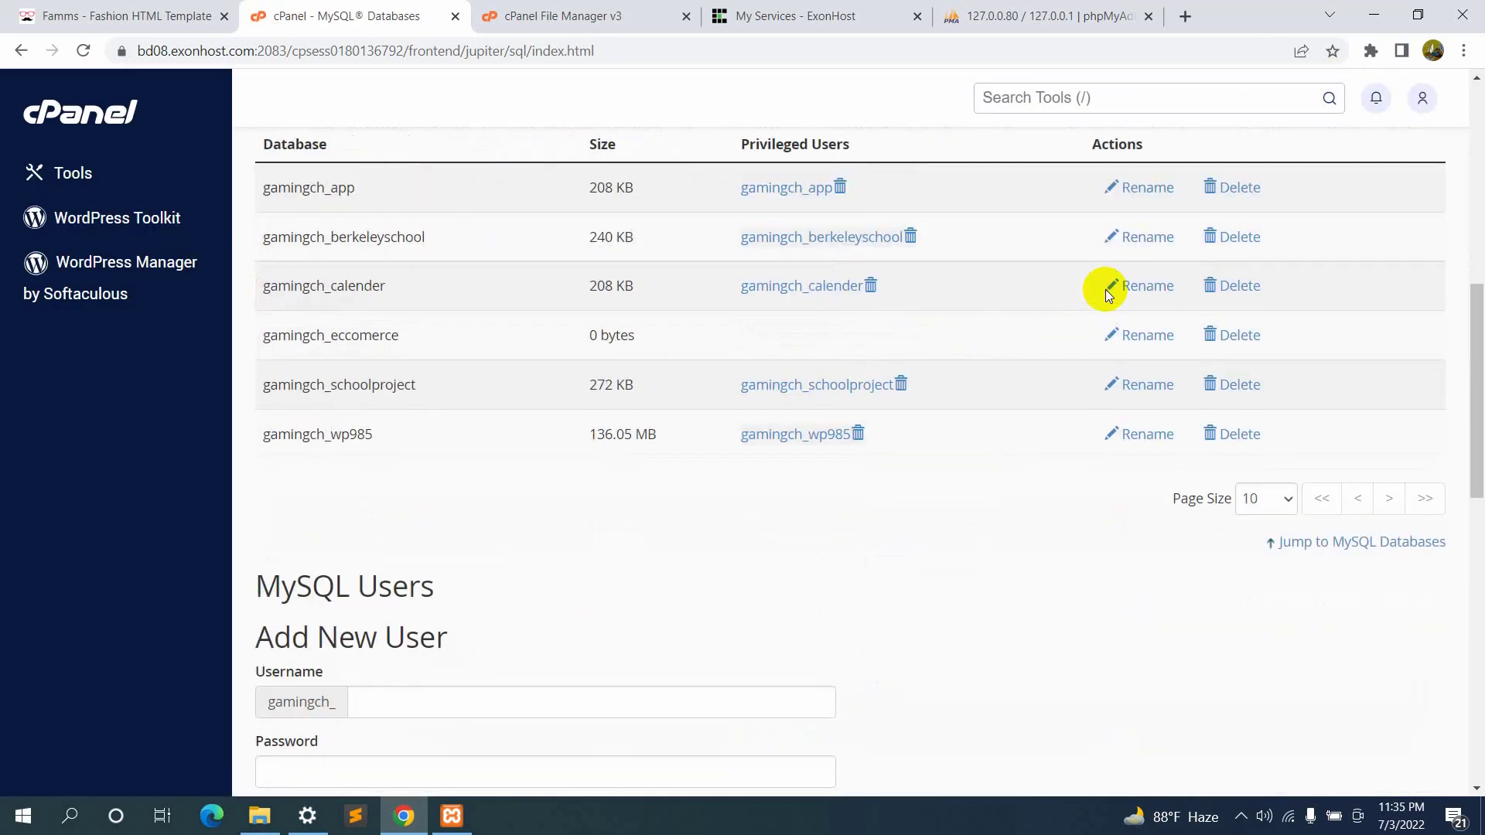
scroll(931, 262, down, 9)
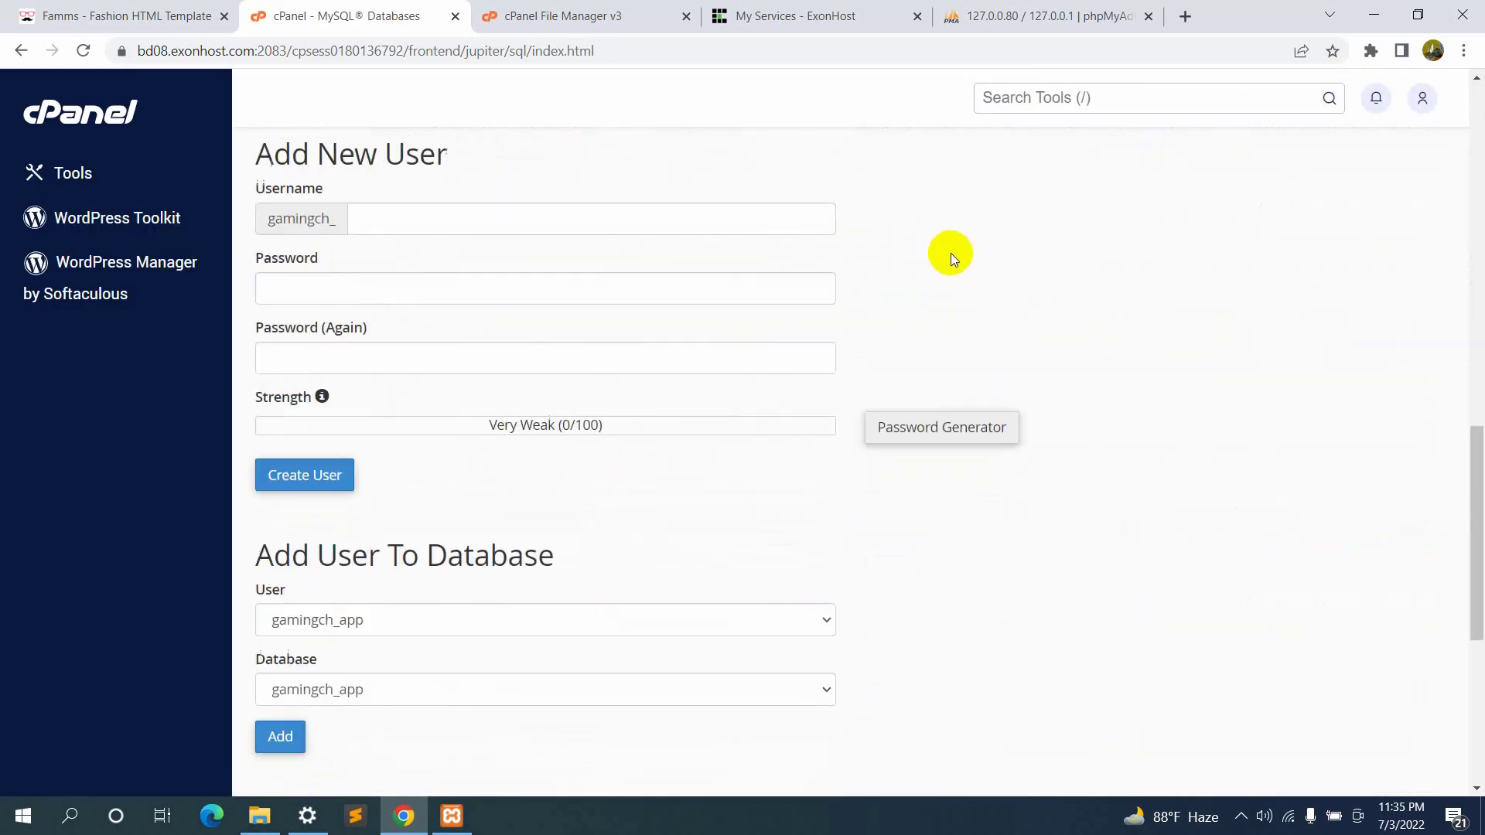
scroll(1123, 242, down, 1)
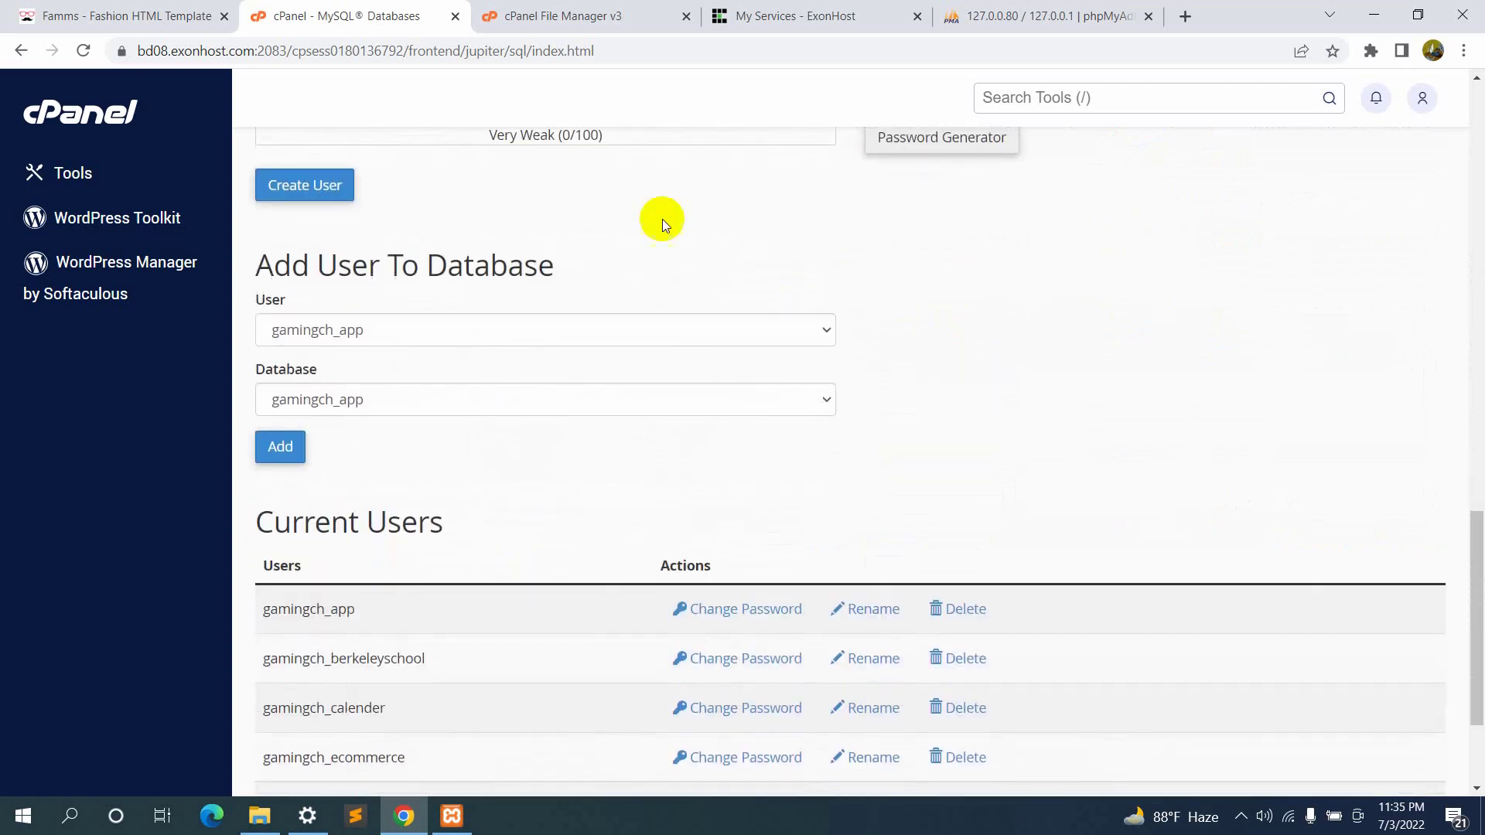
Add user gamingch_ecommerce to database gamingch_eccomerce
drag(248, 266, 564, 252)
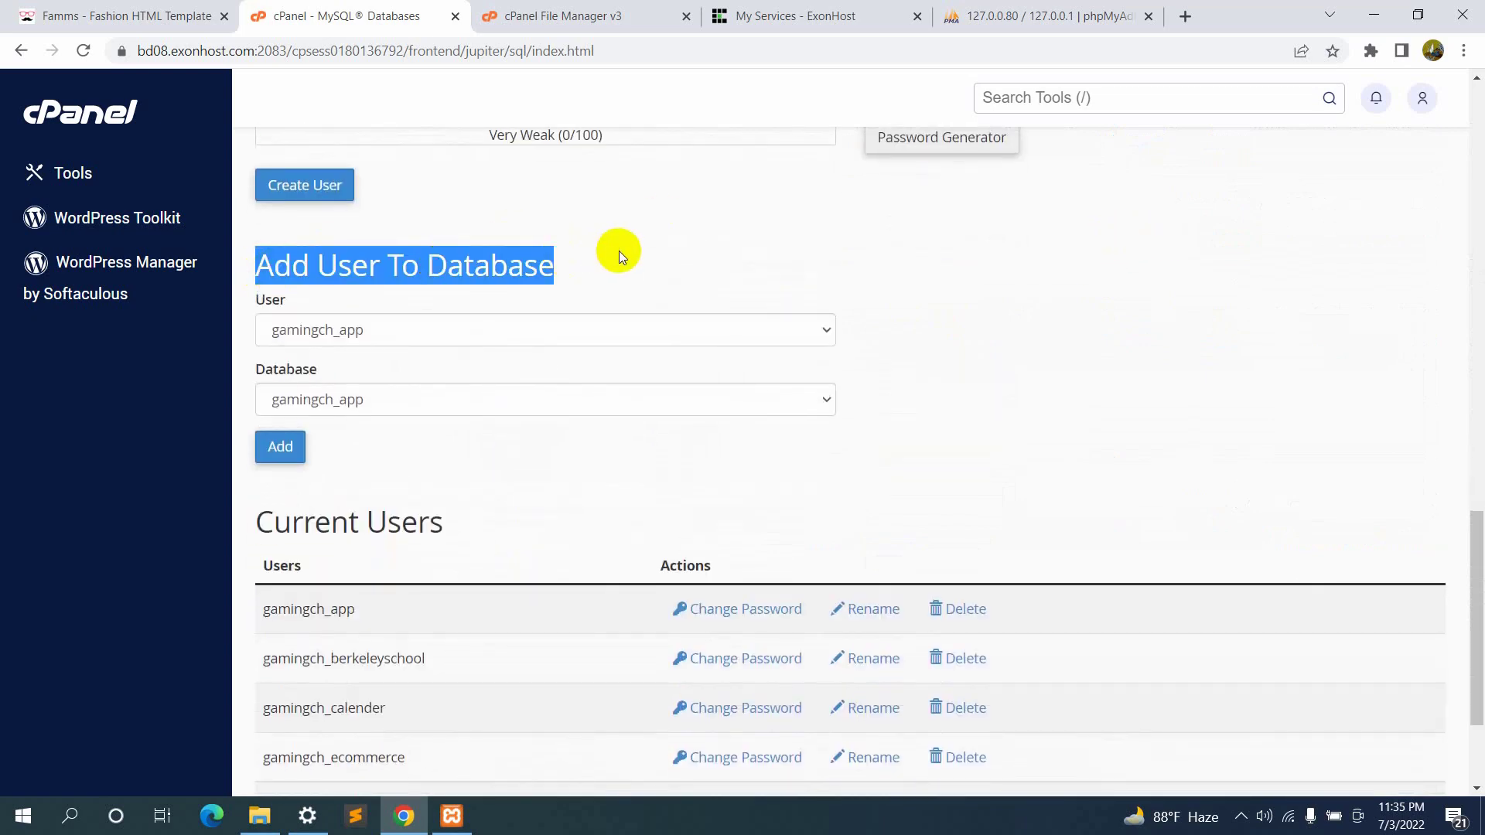
click(619, 250)
click(632, 337)
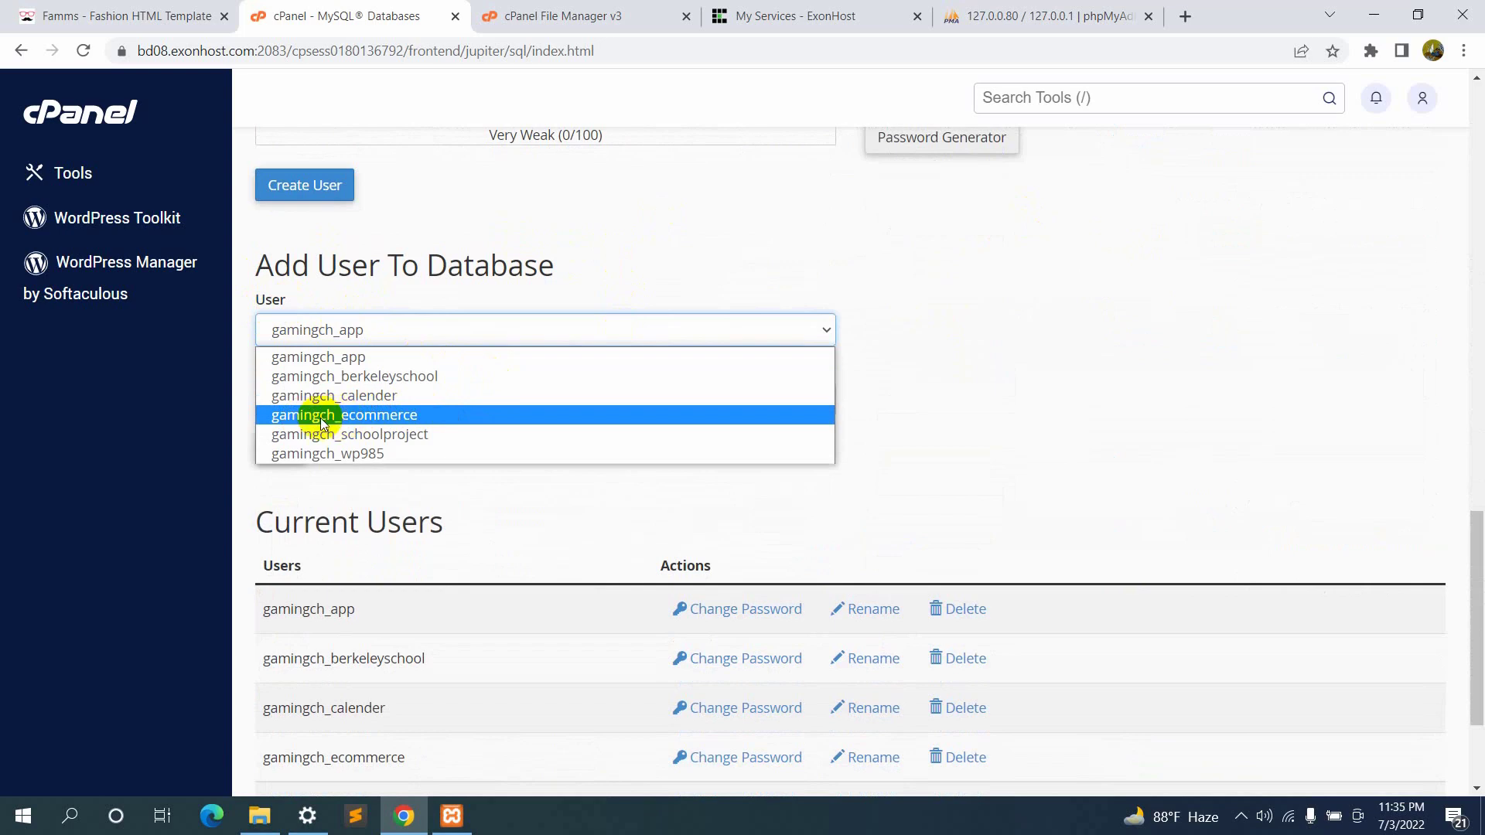
click(410, 418)
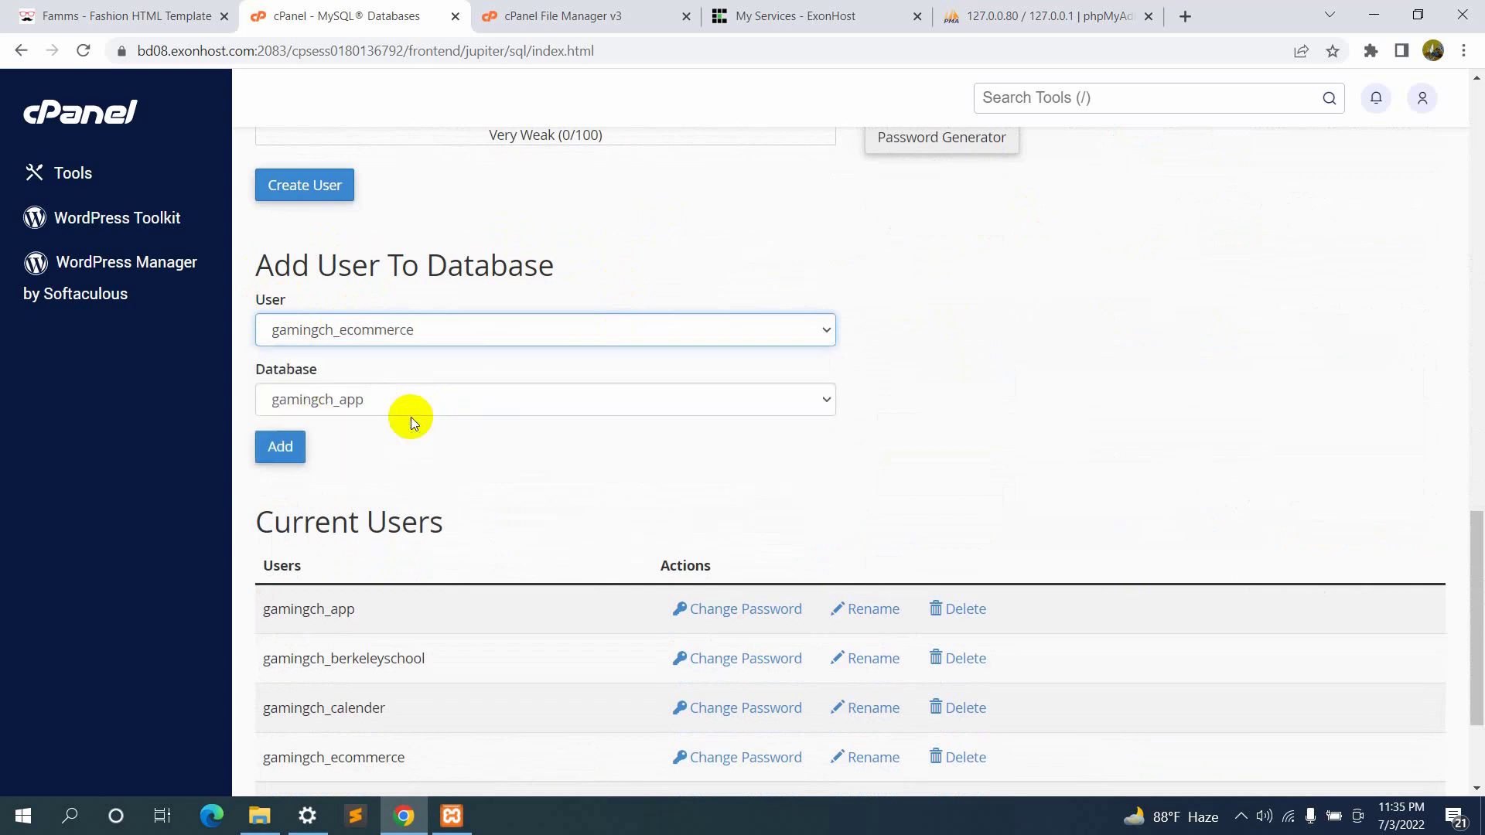
click(325, 405)
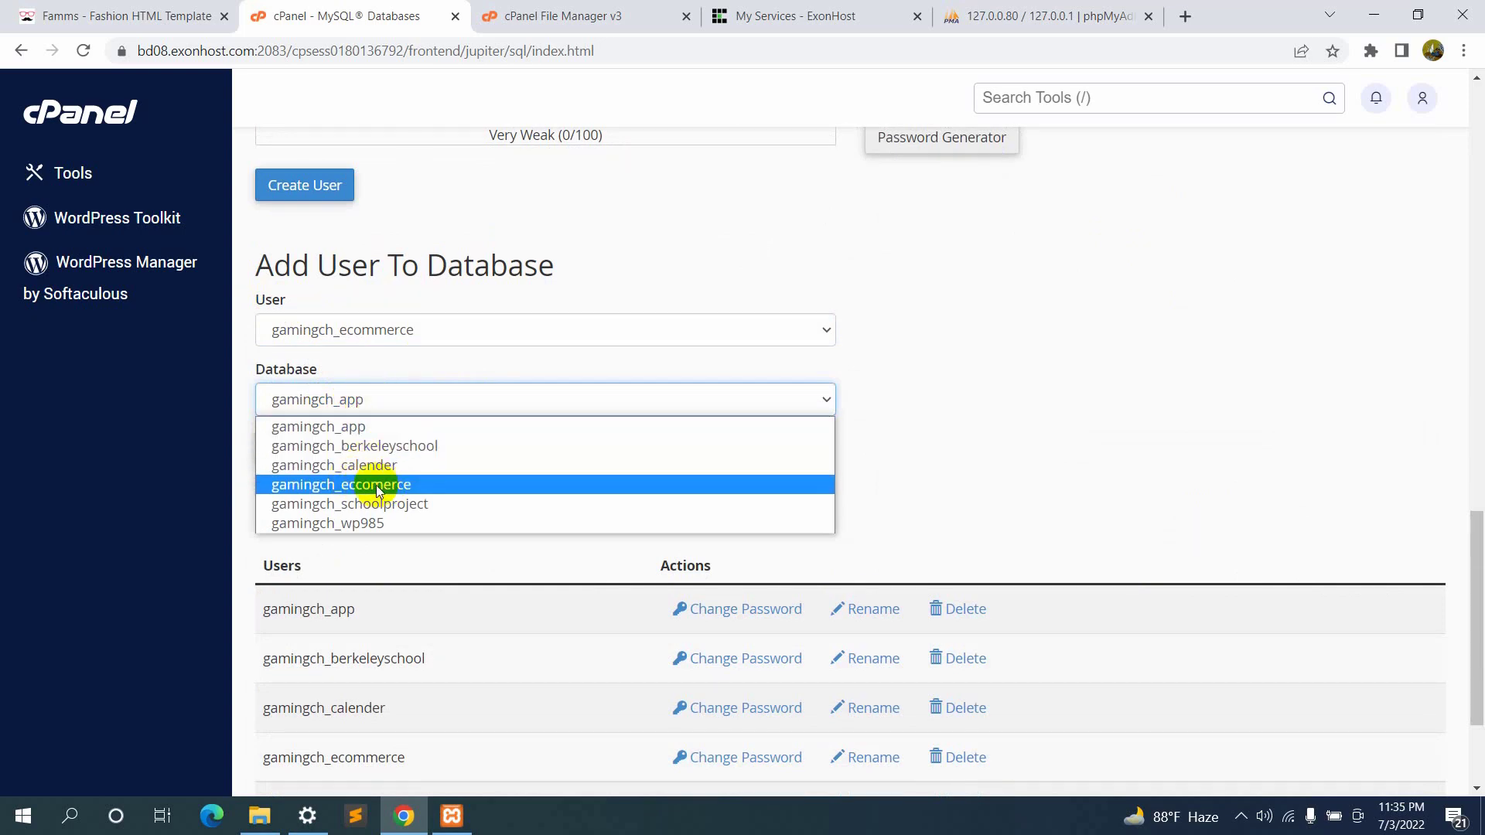
click(419, 487)
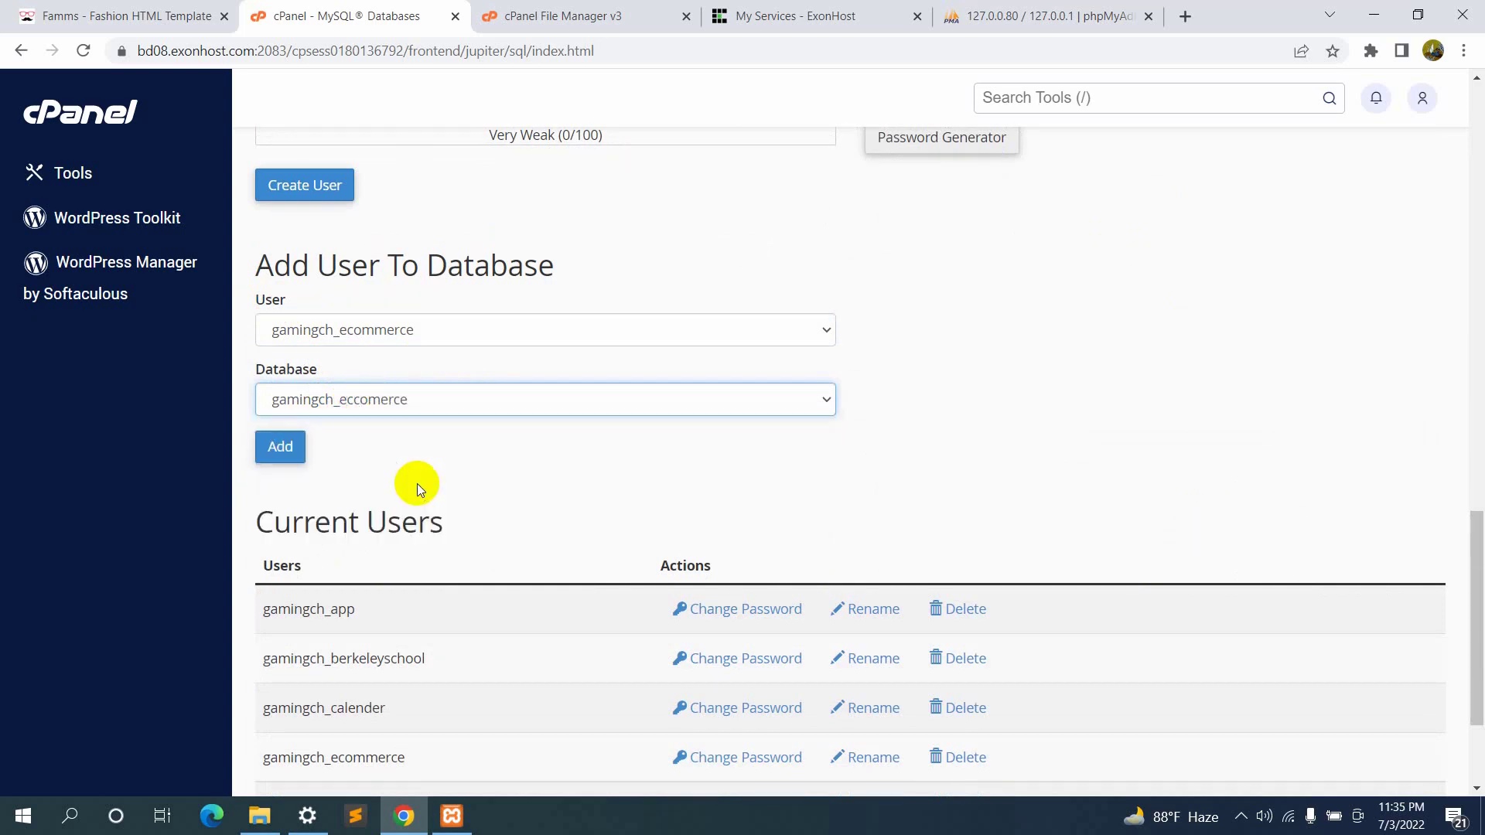
click(290, 454)
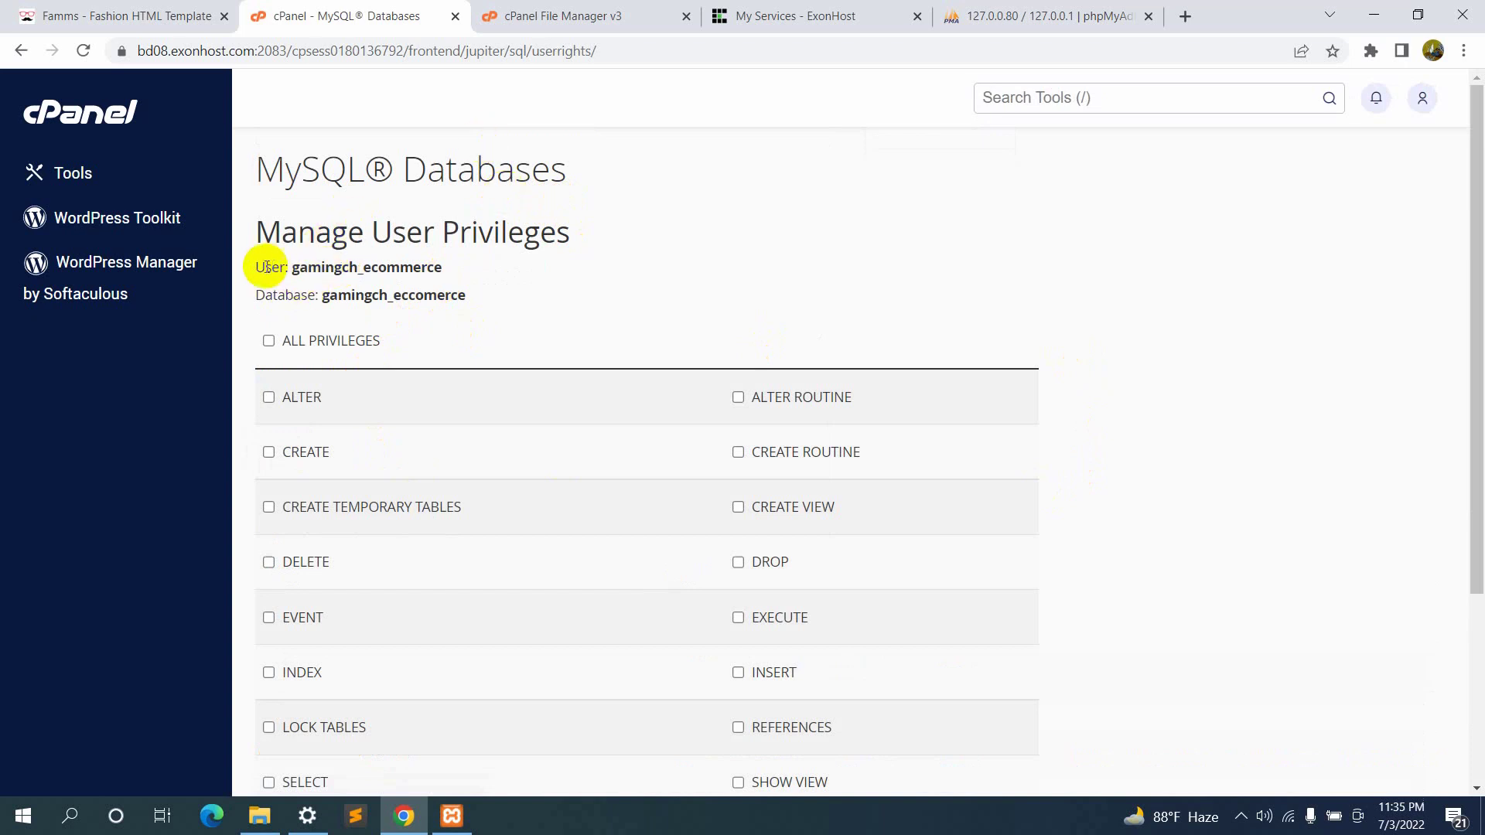
Tick ALL PRIVILEGES for gamingch_ecommerce on gamingch_eccomerce and save the changes
drag(254, 266, 473, 260)
drag(257, 293, 522, 291)
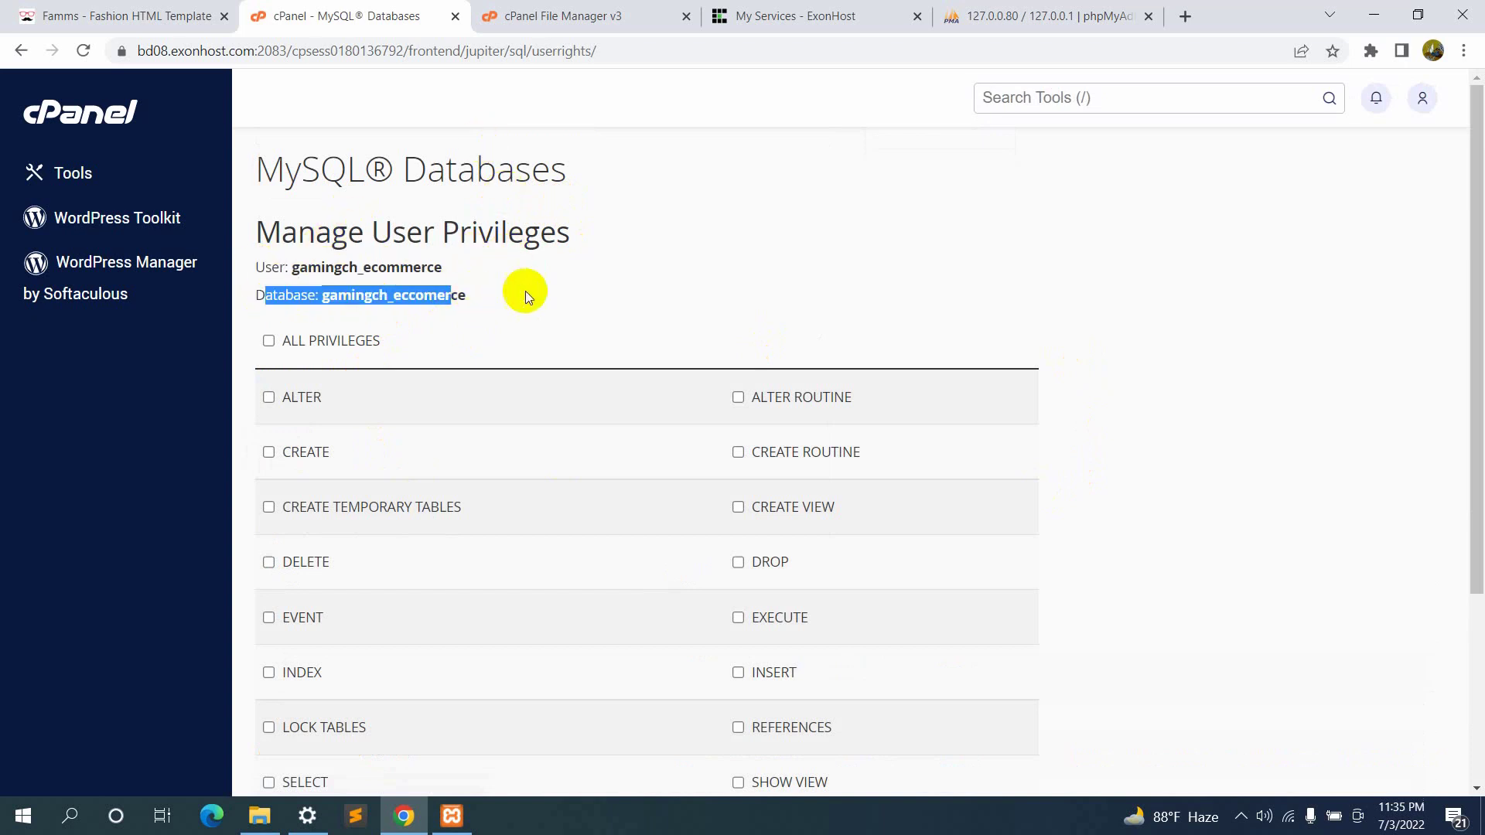
click(526, 290)
scroll(411, 165, down, 2)
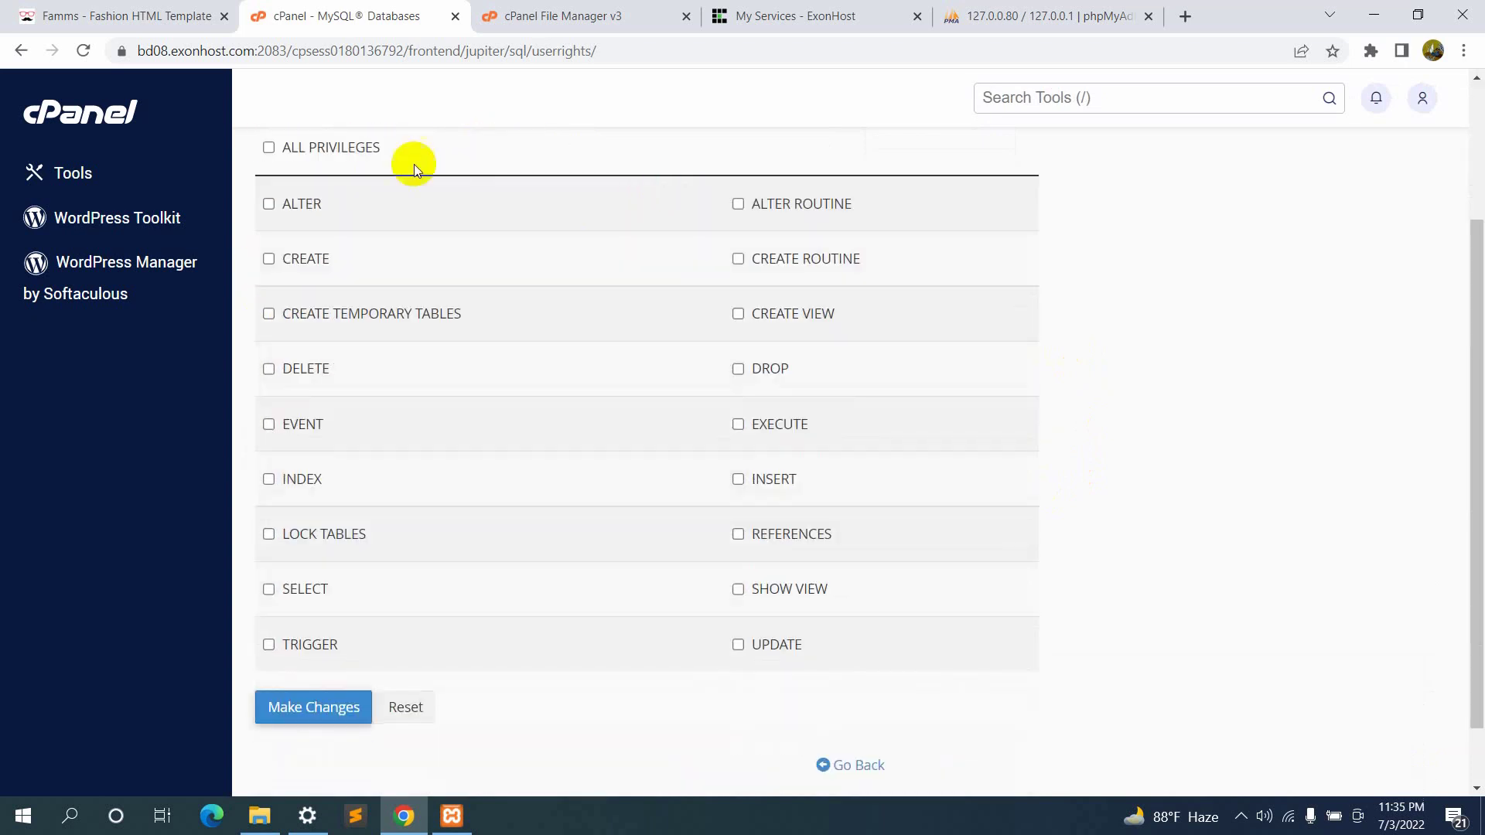
click(268, 147)
scroll(709, 231, up, 1)
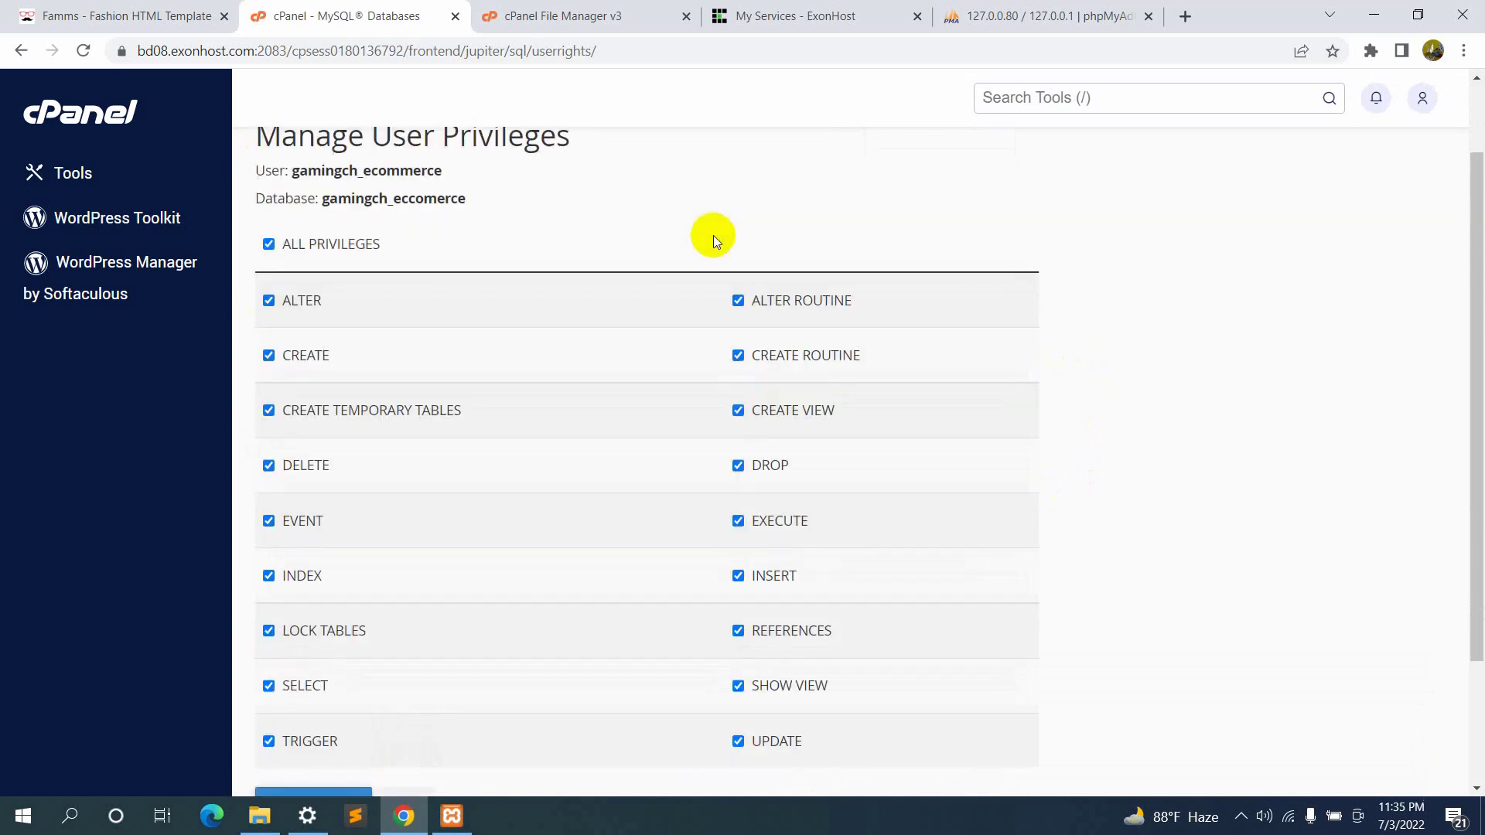
scroll(700, 217, down, 2)
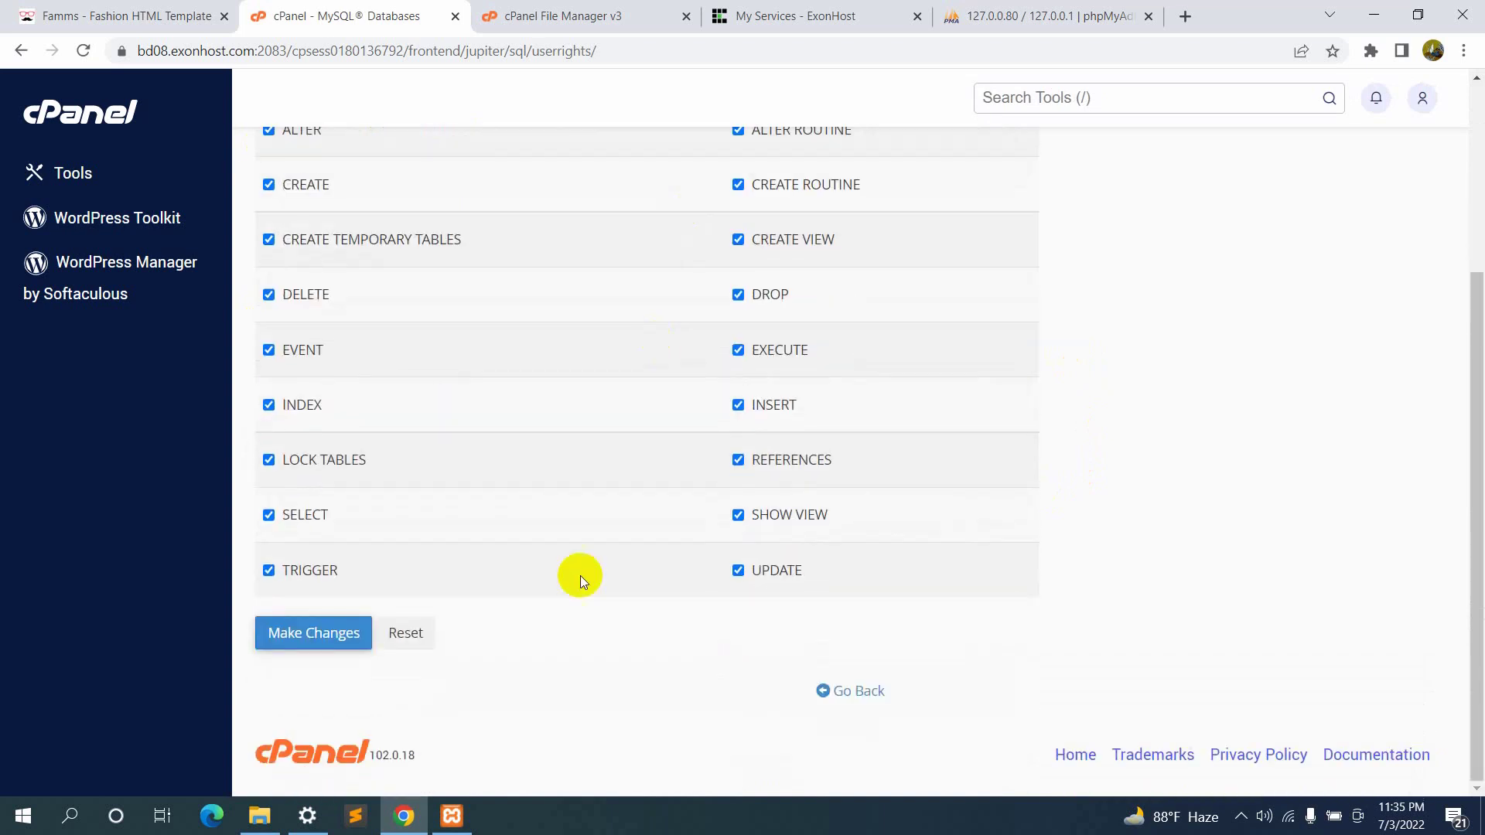
click(293, 642)
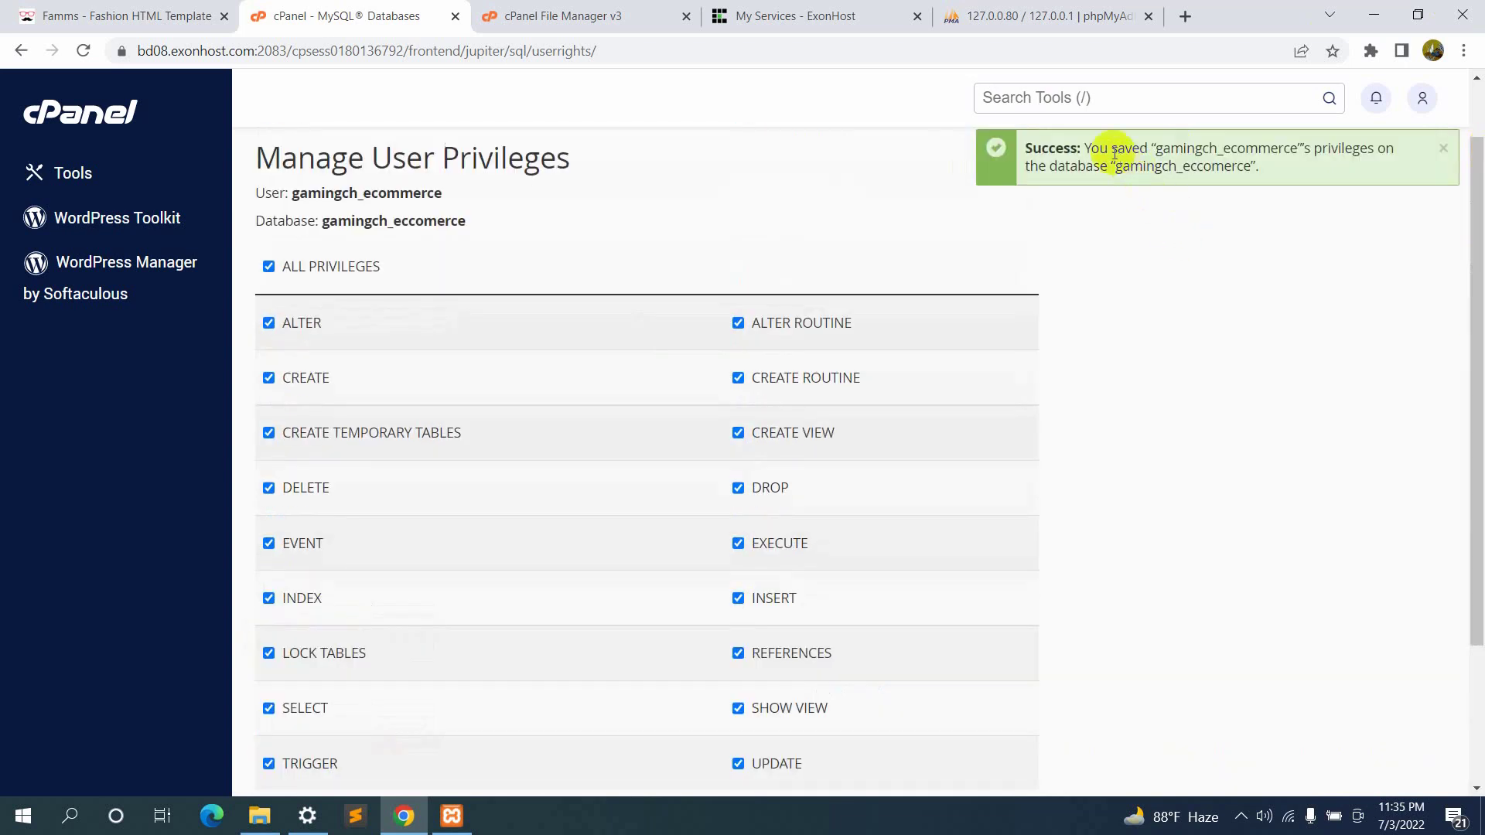
drag(1140, 151, 1305, 177)
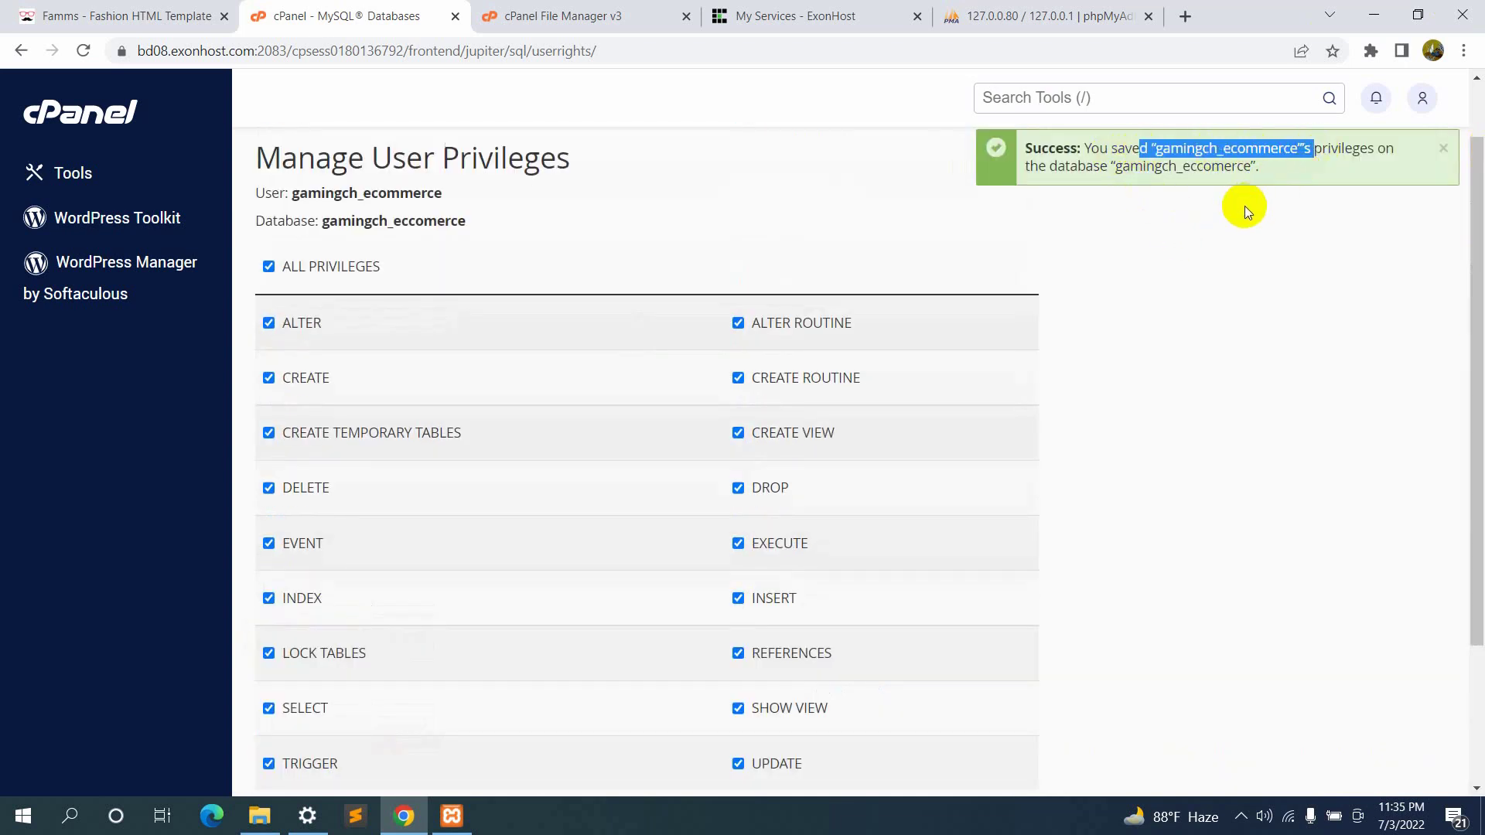
click(1276, 201)
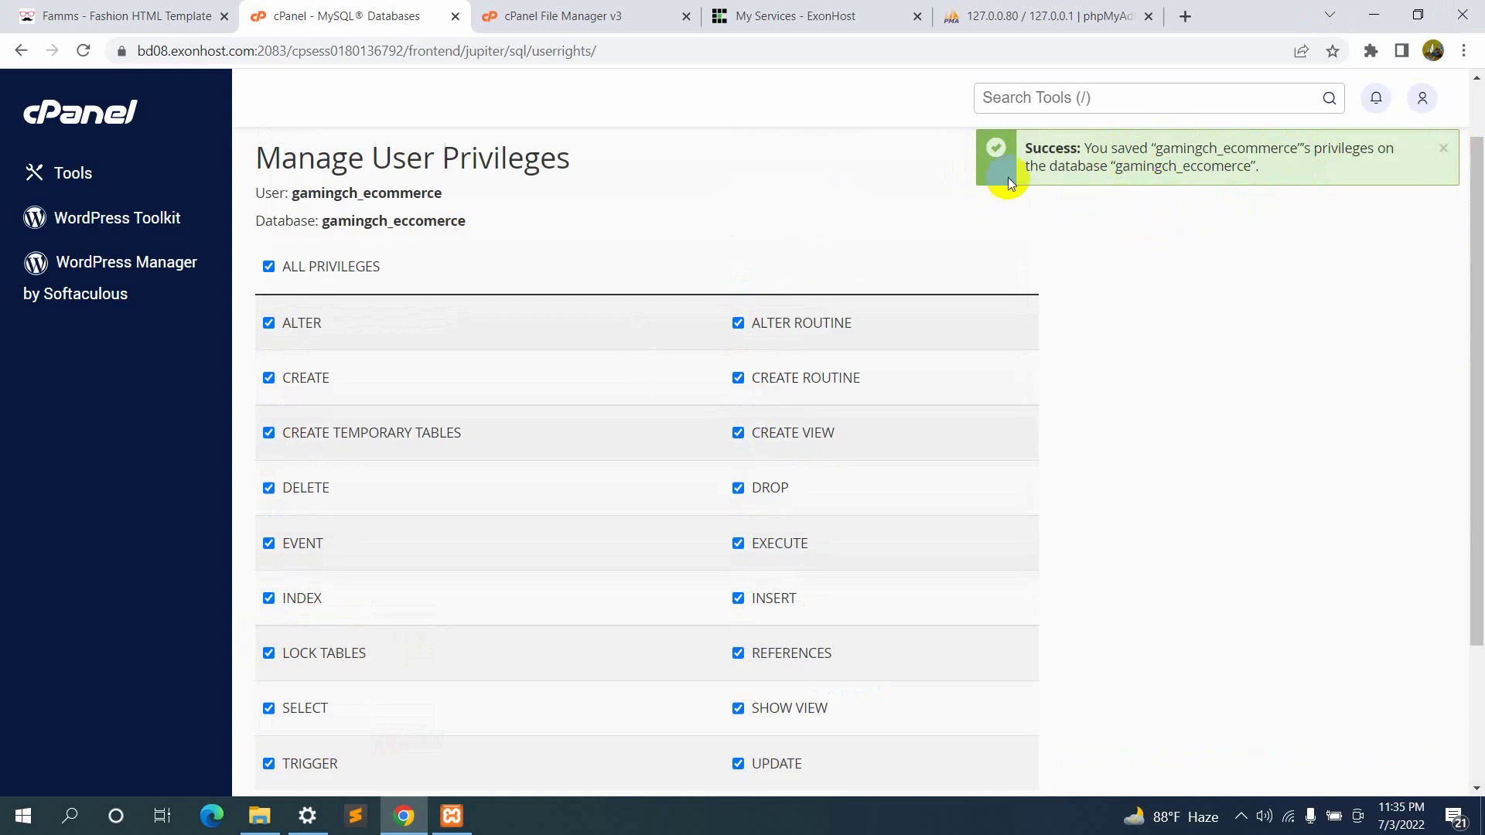
scroll(1302, 401, down, 2)
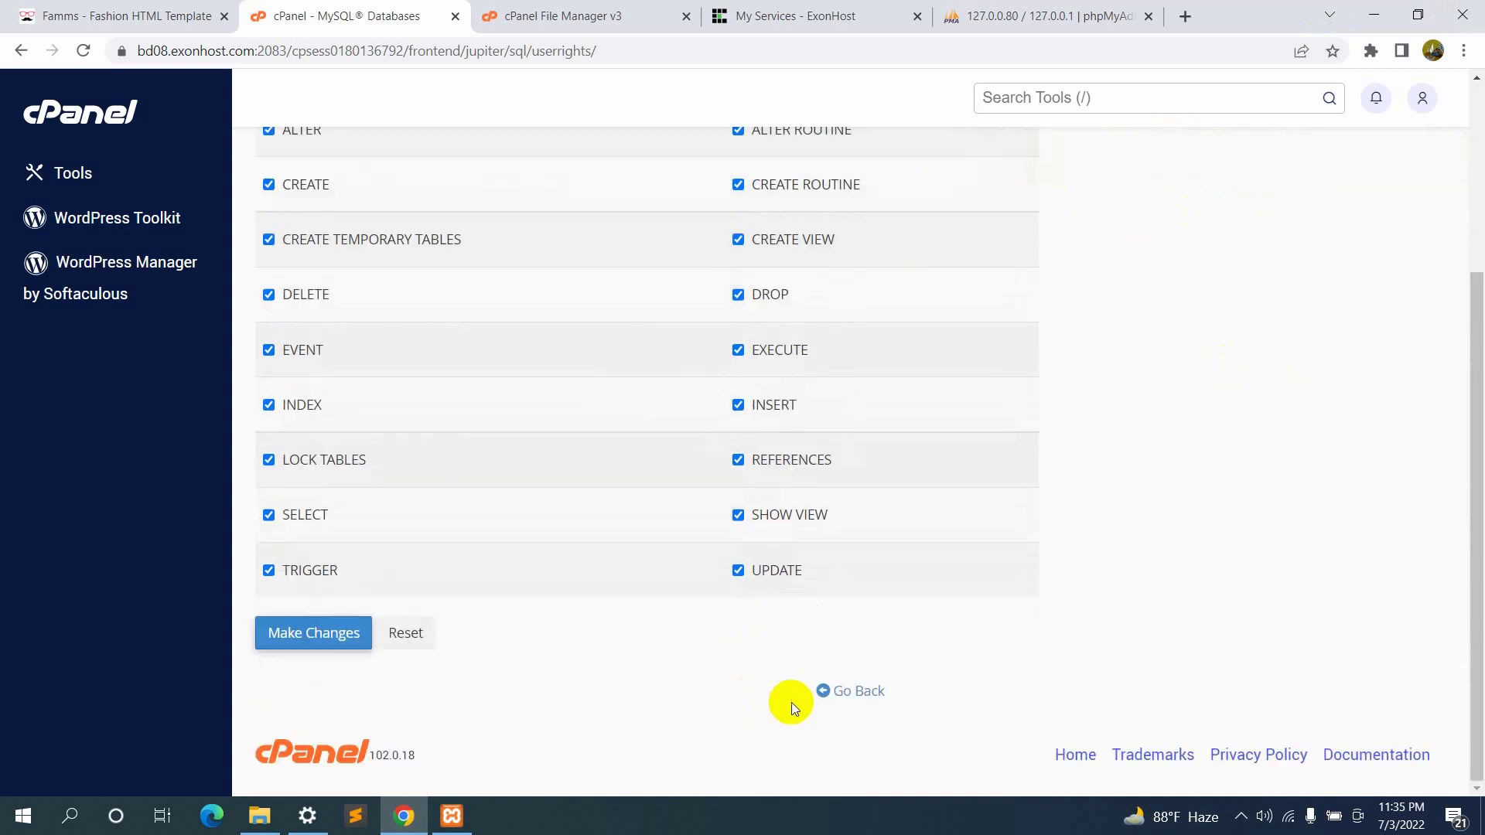
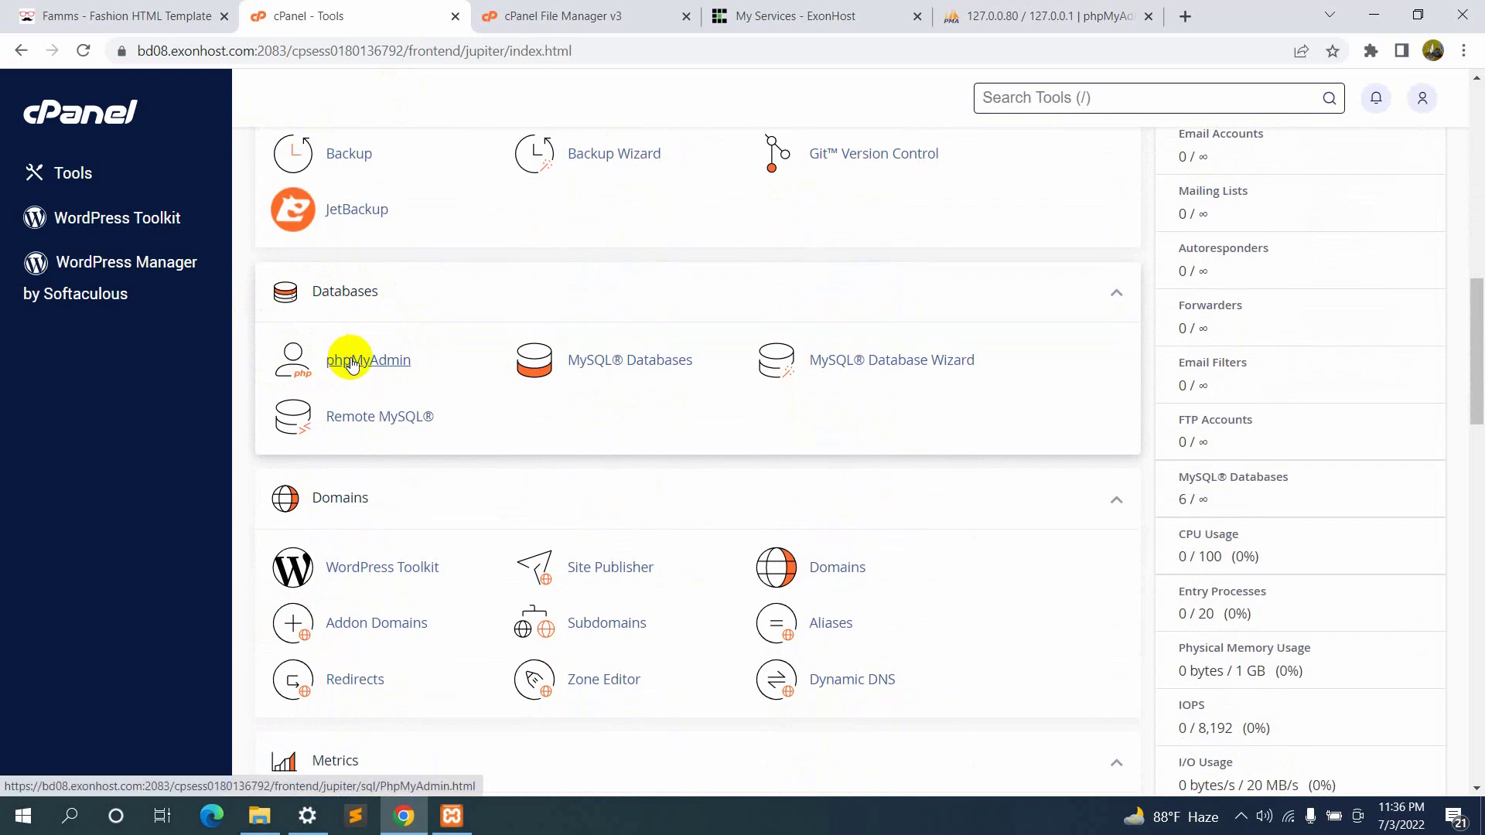
Open the hosting phpMyAdmin to show gamingch_eccomerce, then switch to the local 127.0.0.1 phpMyAdmin
click(353, 362)
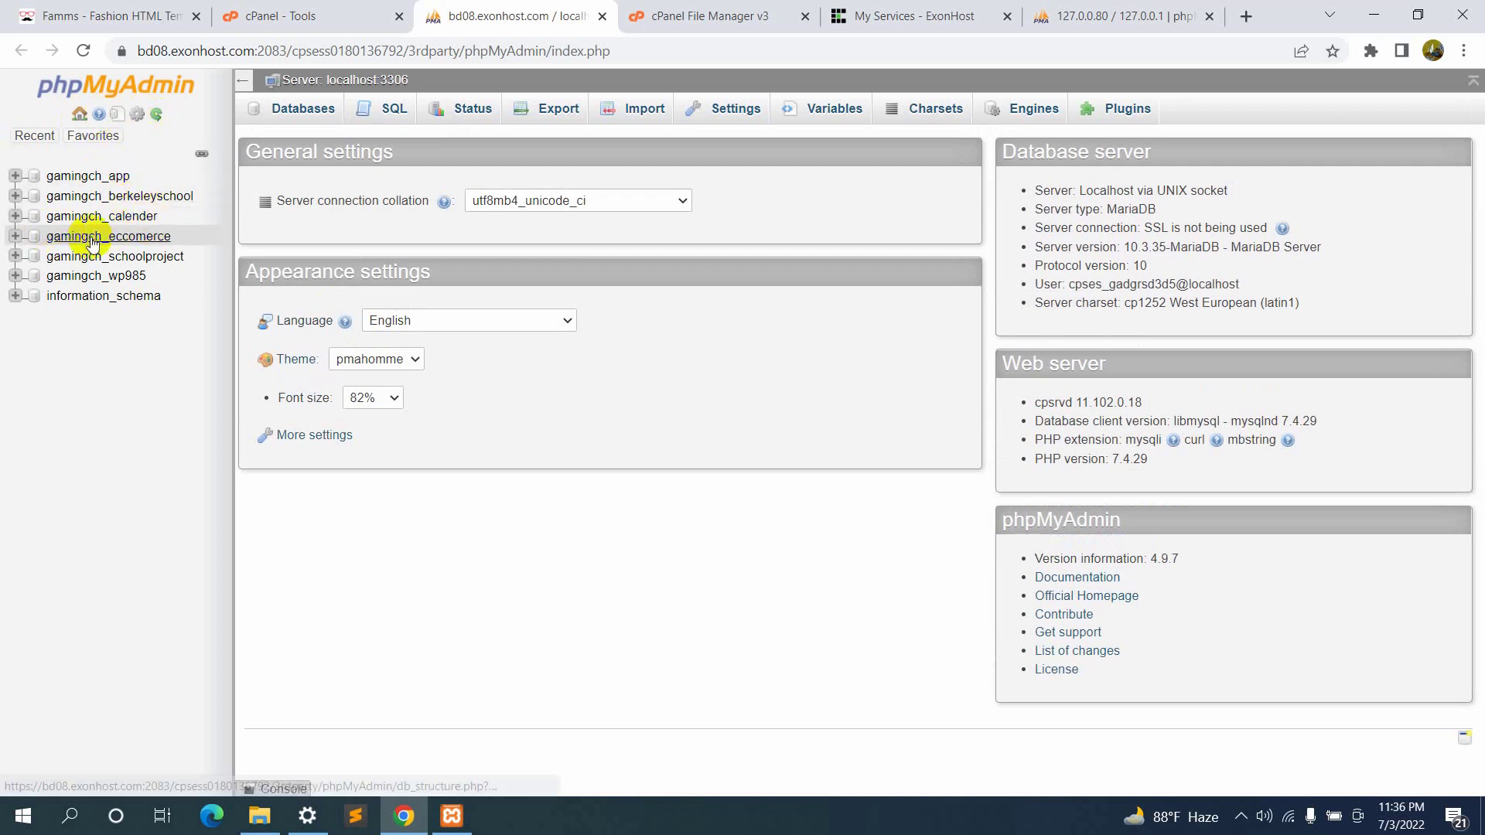
click(15, 237)
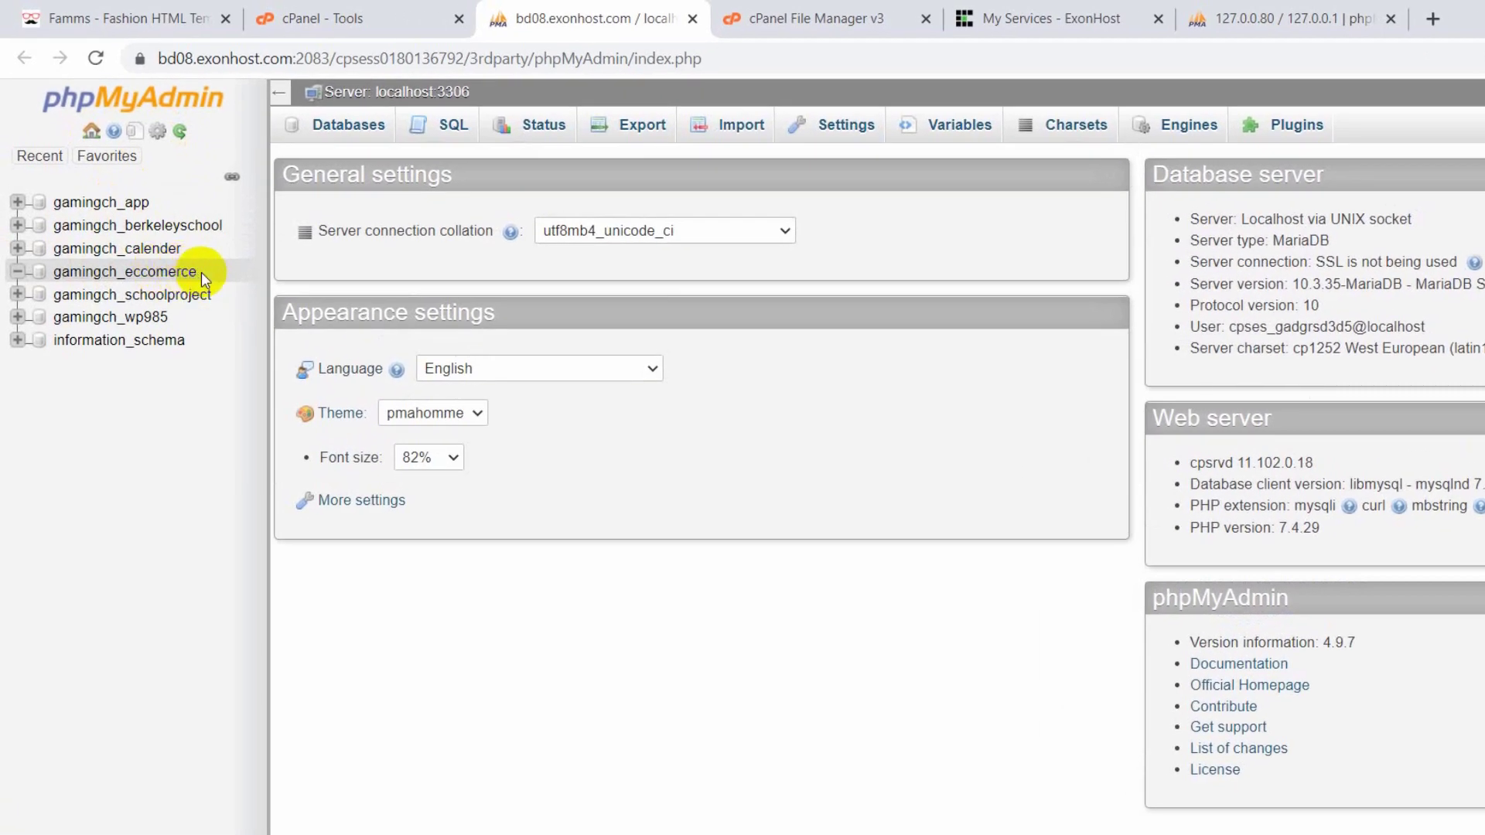
click(1256, 14)
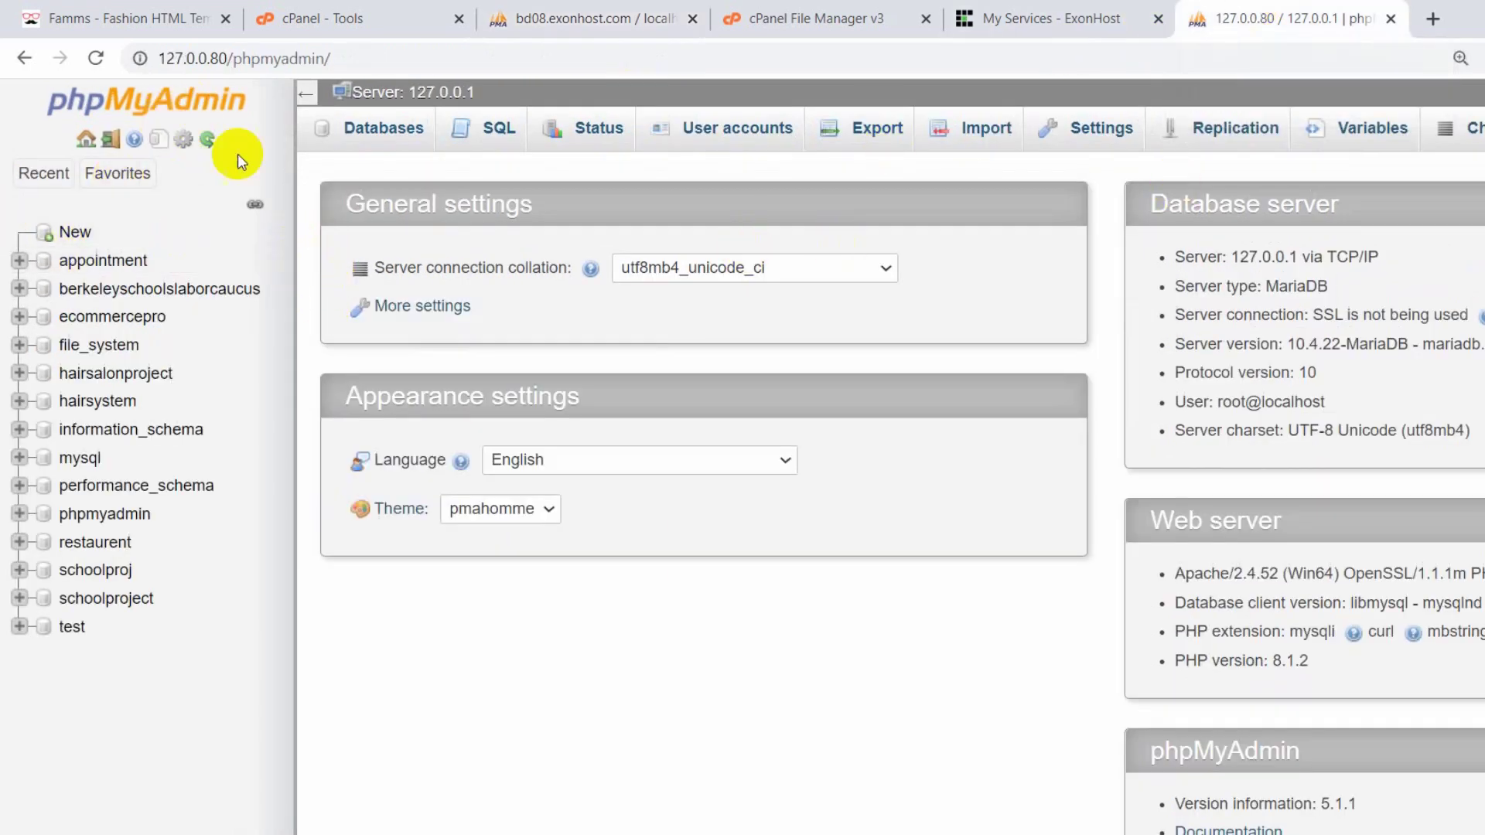
Quick-export the local ecommercepro database as SQL, then return to the hosting server's phpMyAdmin
click(120, 318)
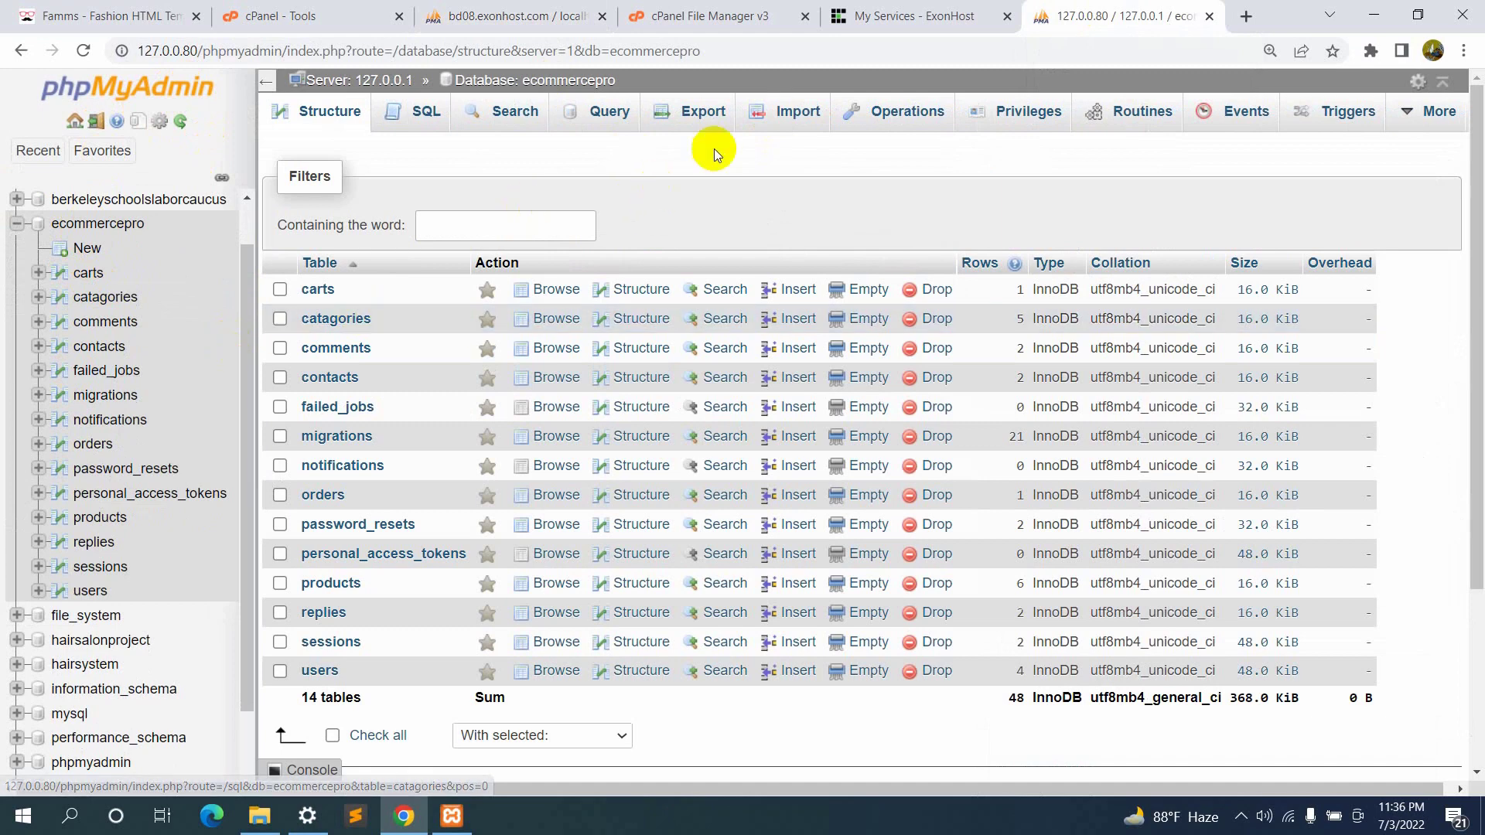
click(704, 118)
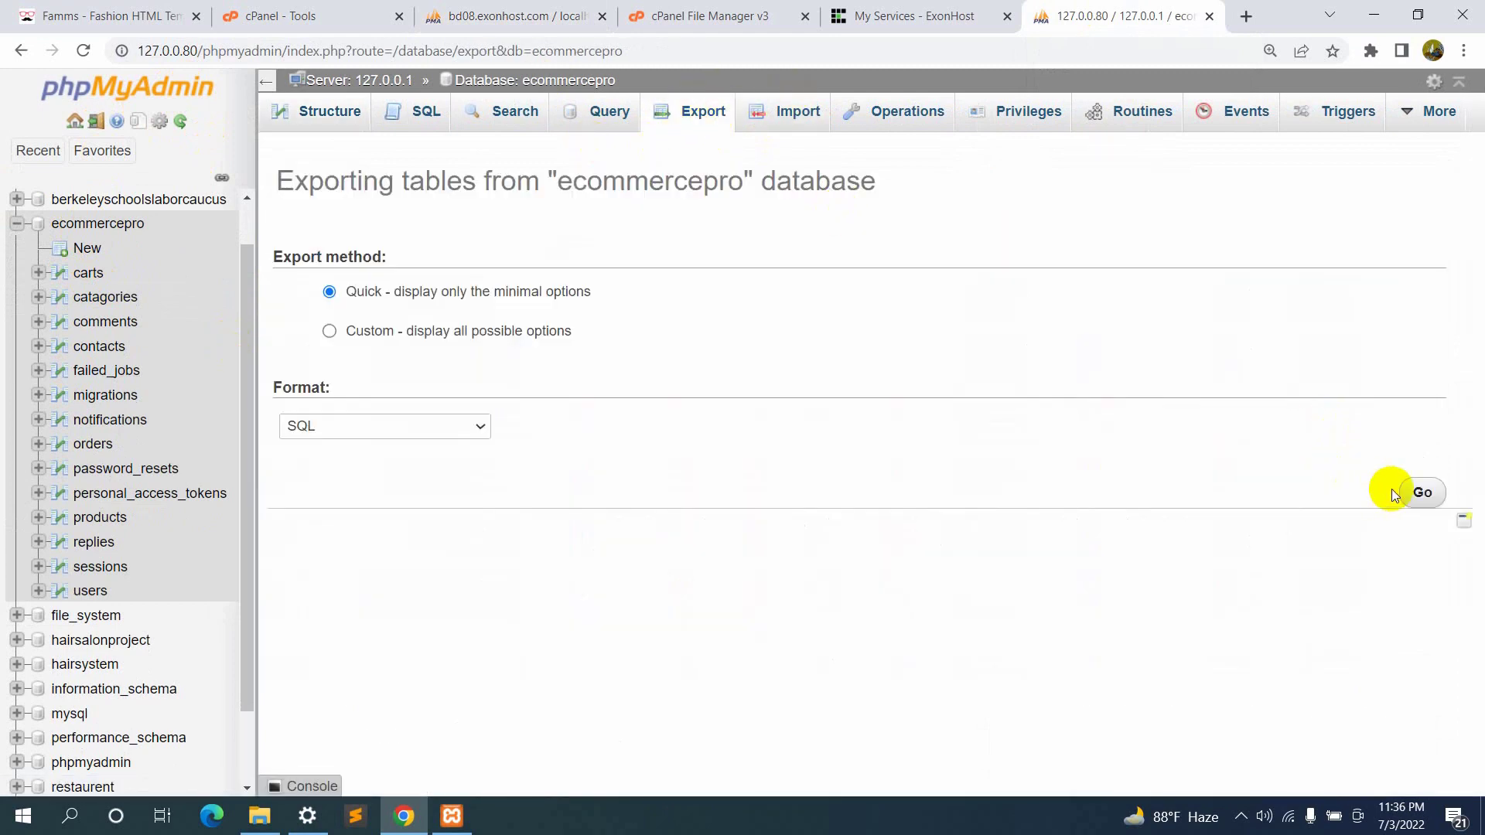
click(1420, 493)
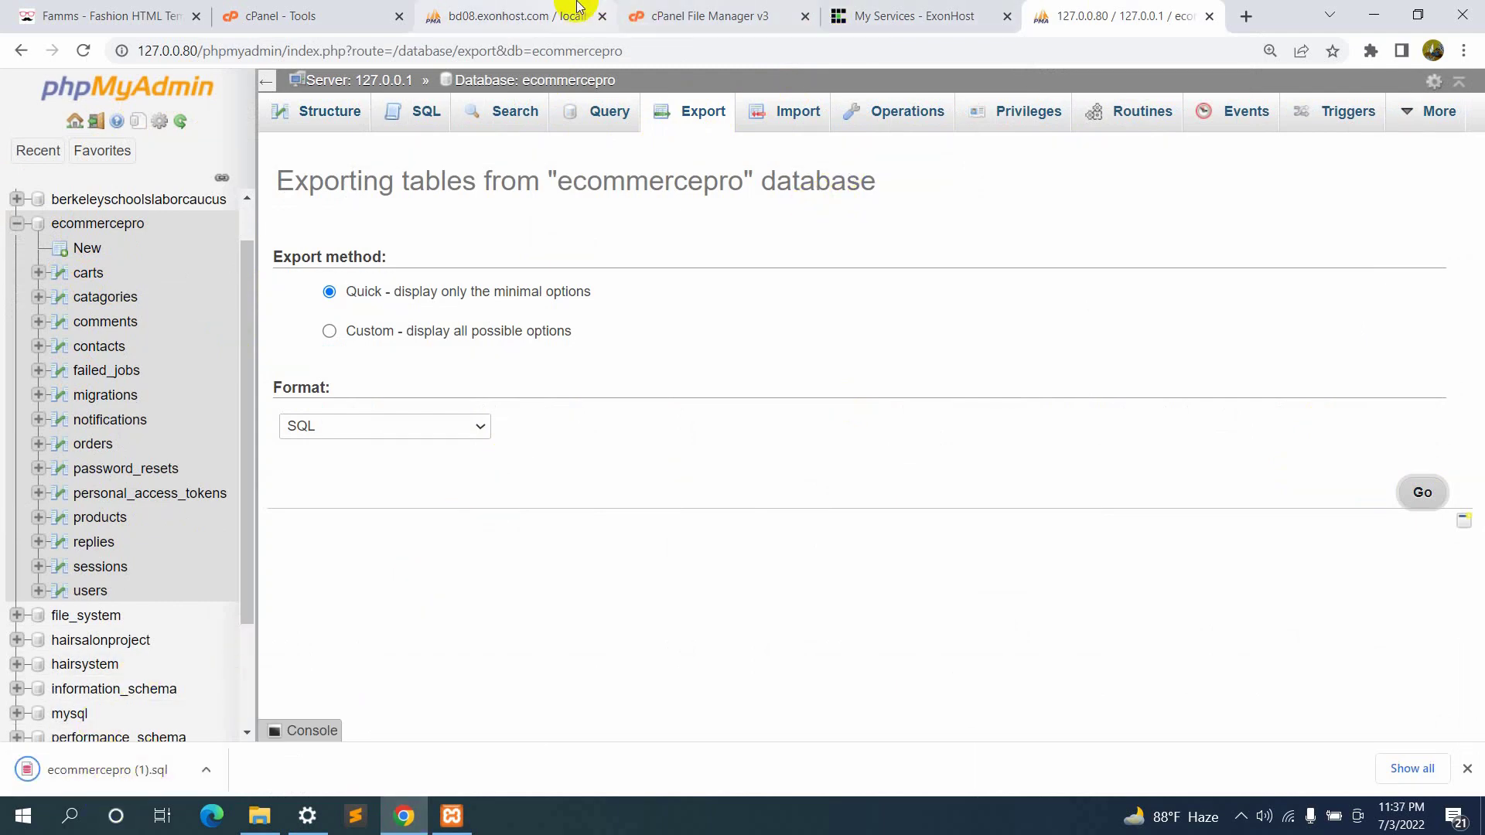
click(499, 10)
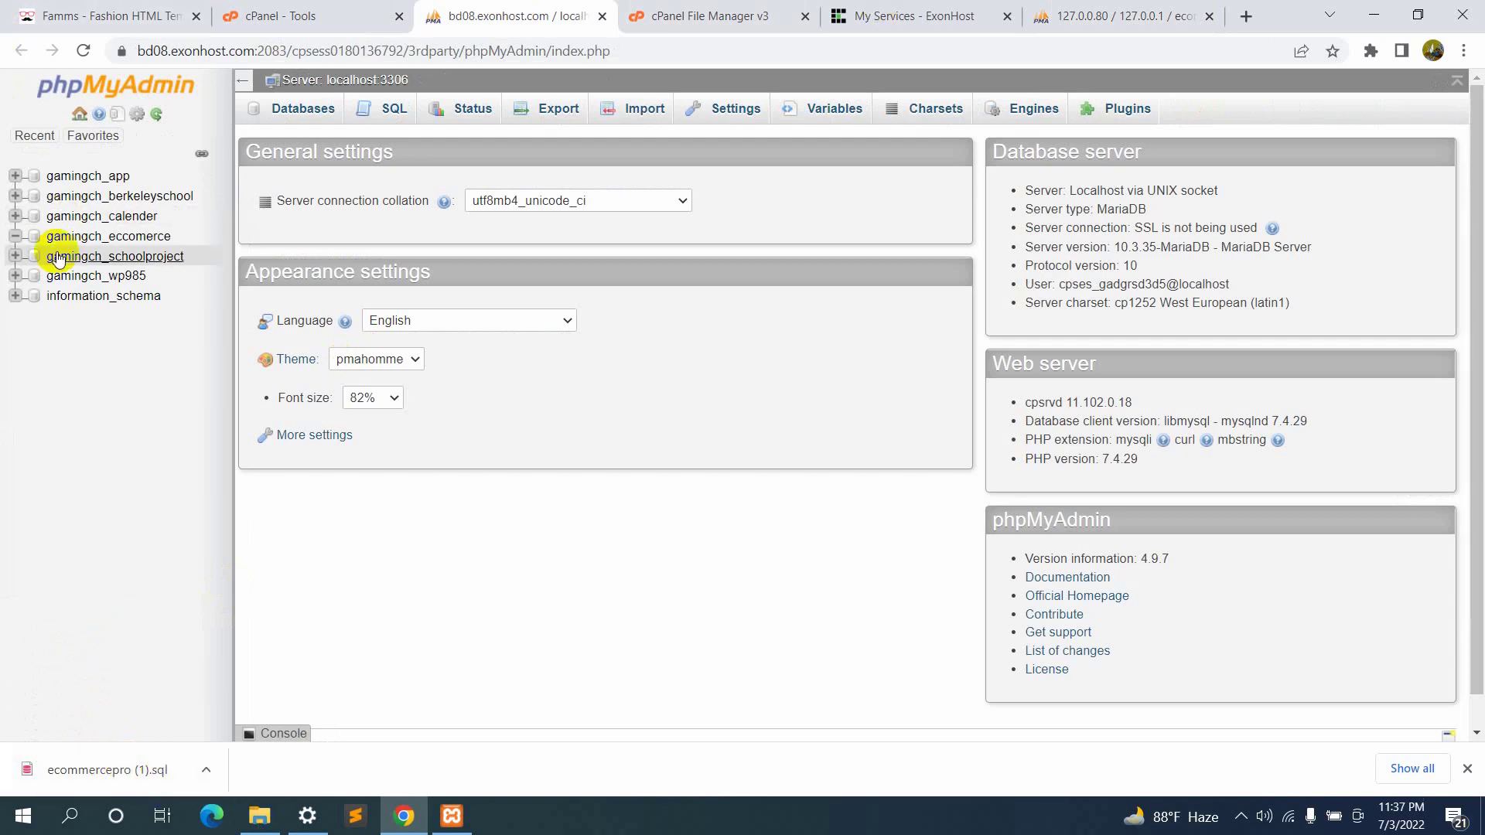
Import ecommercepro (1).sql into gamingch_eccomerce and confirm its 14 tables, including products, orders and users
click(97, 242)
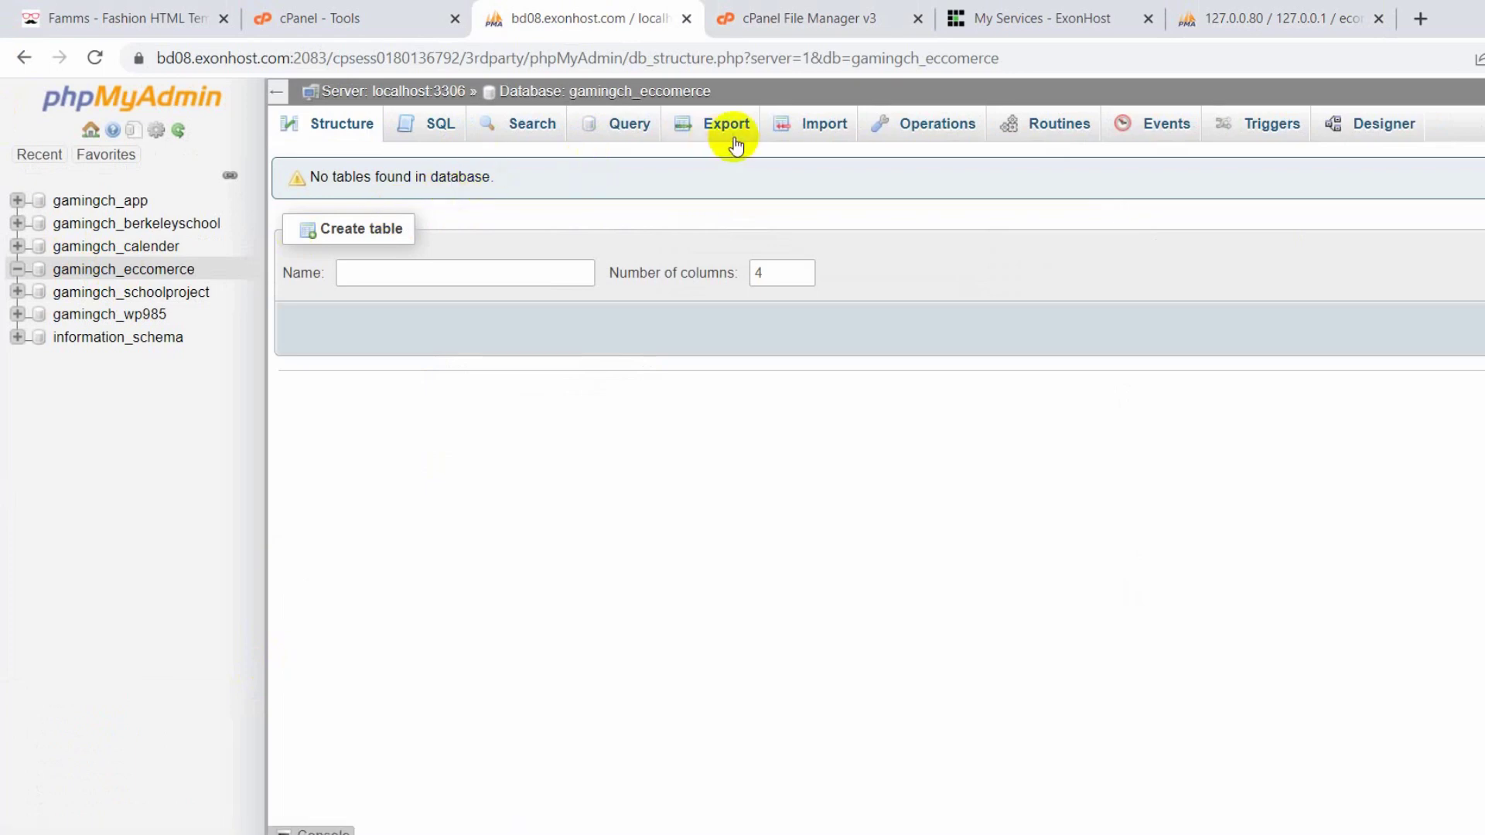
click(804, 129)
mouse_move(132, 802)
mouse_down()
mouse_move(109, 785)
mouse_move(433, 309)
mouse_move(116, 801)
mouse_up()
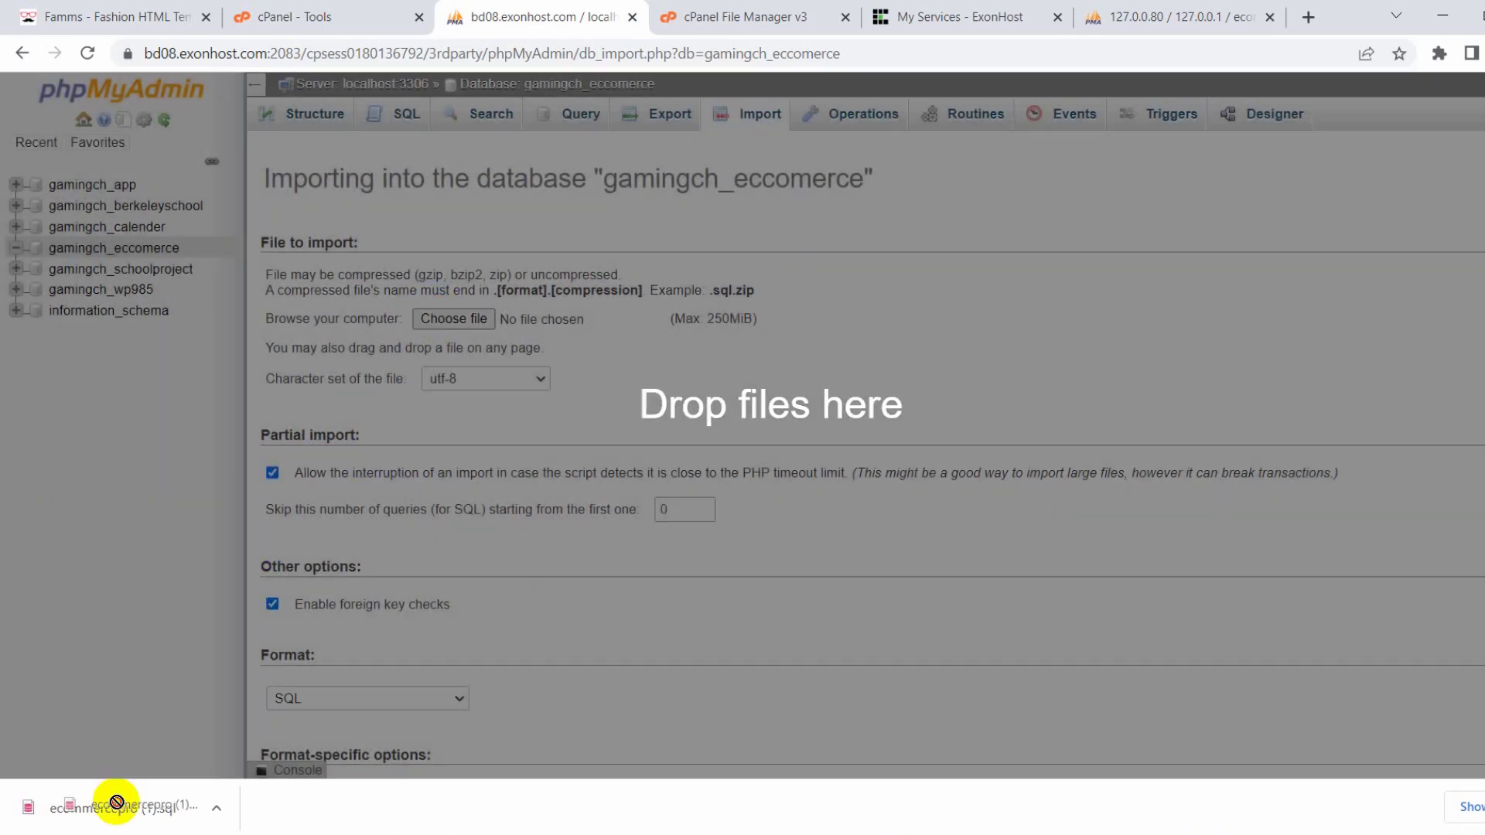
click(456, 318)
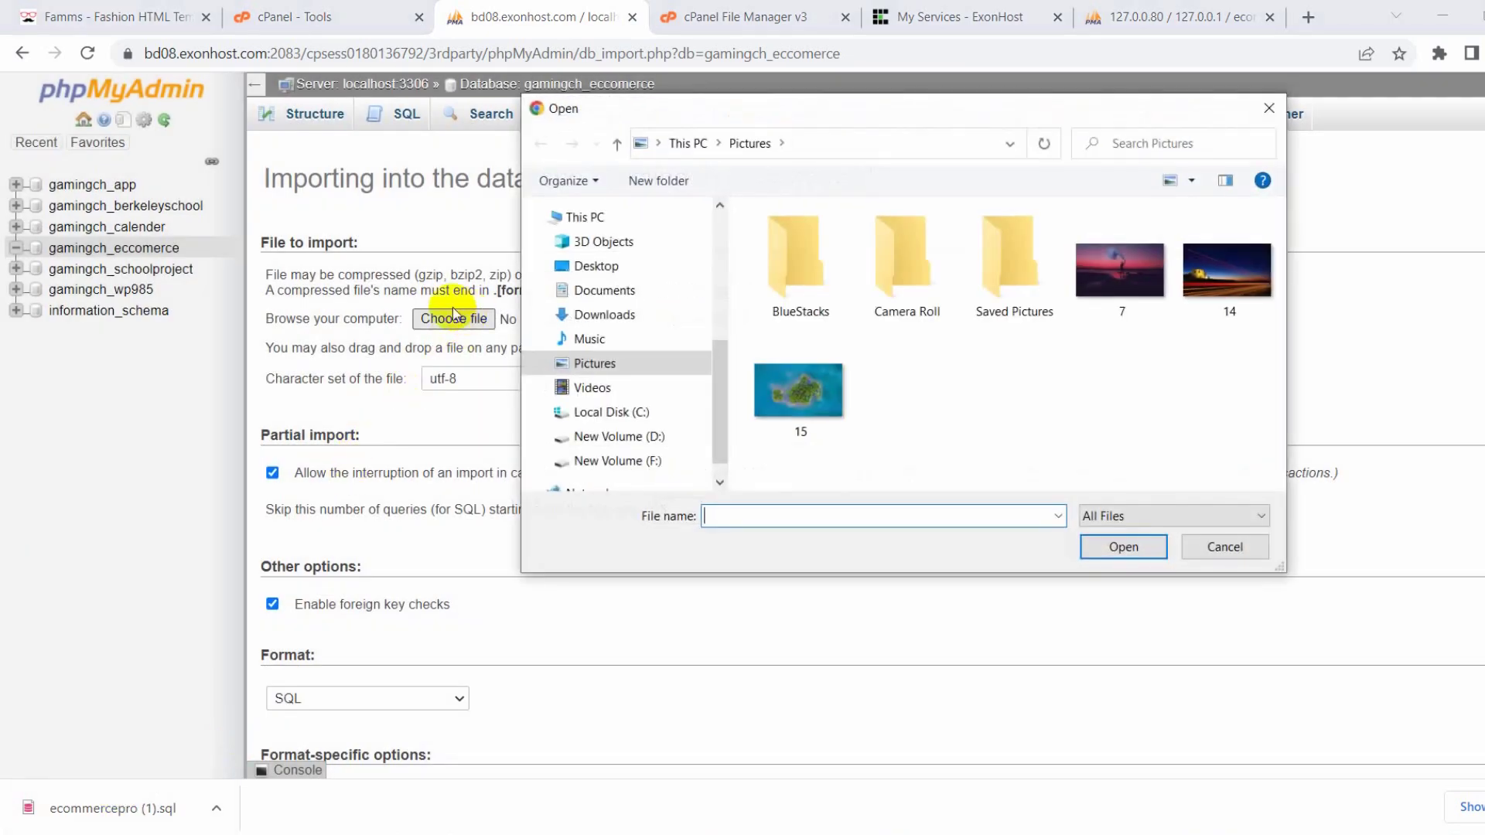
click(1222, 545)
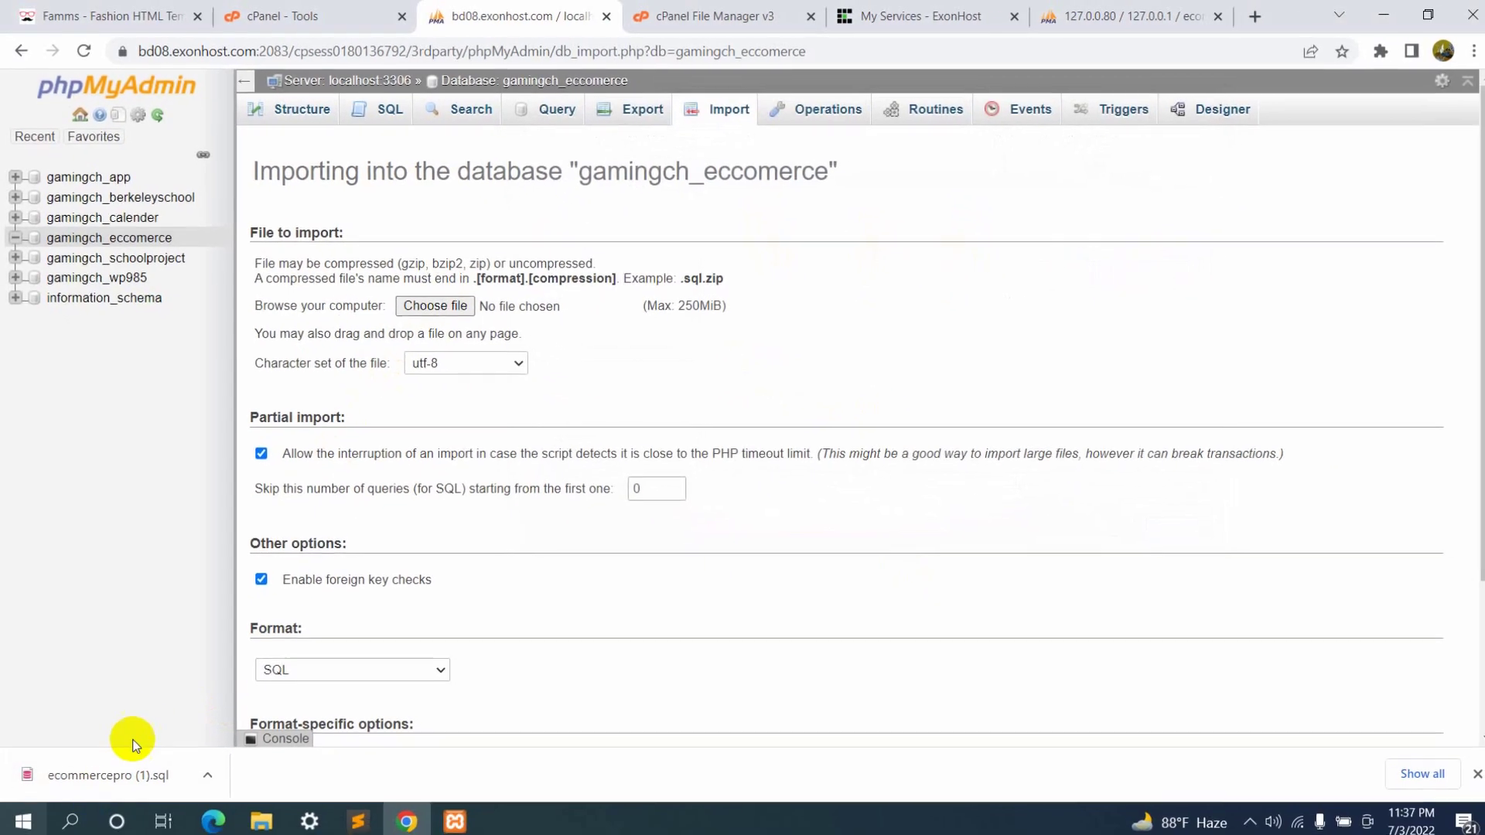
drag(128, 773, 417, 302)
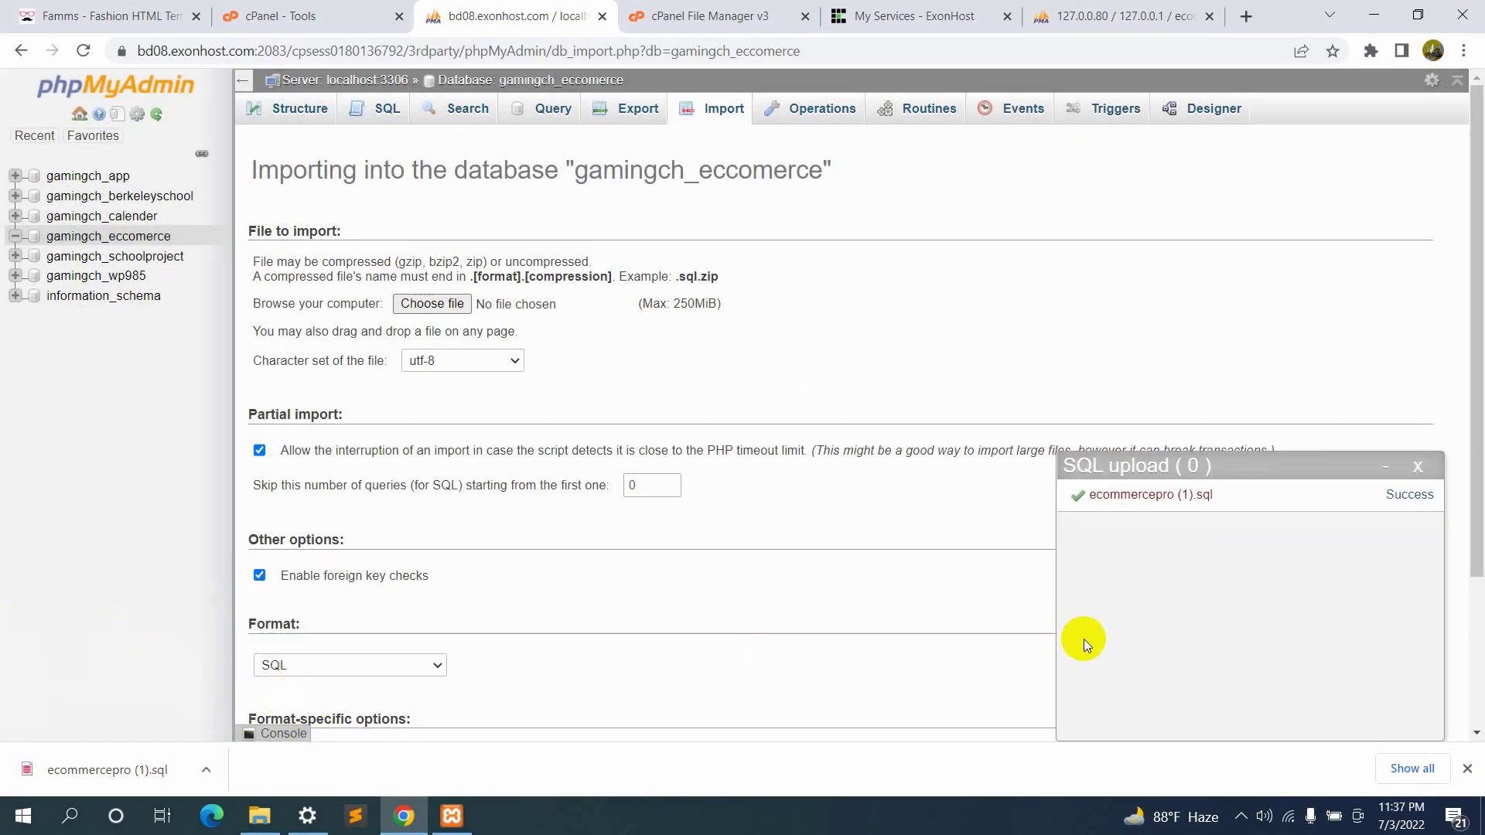
click(78, 238)
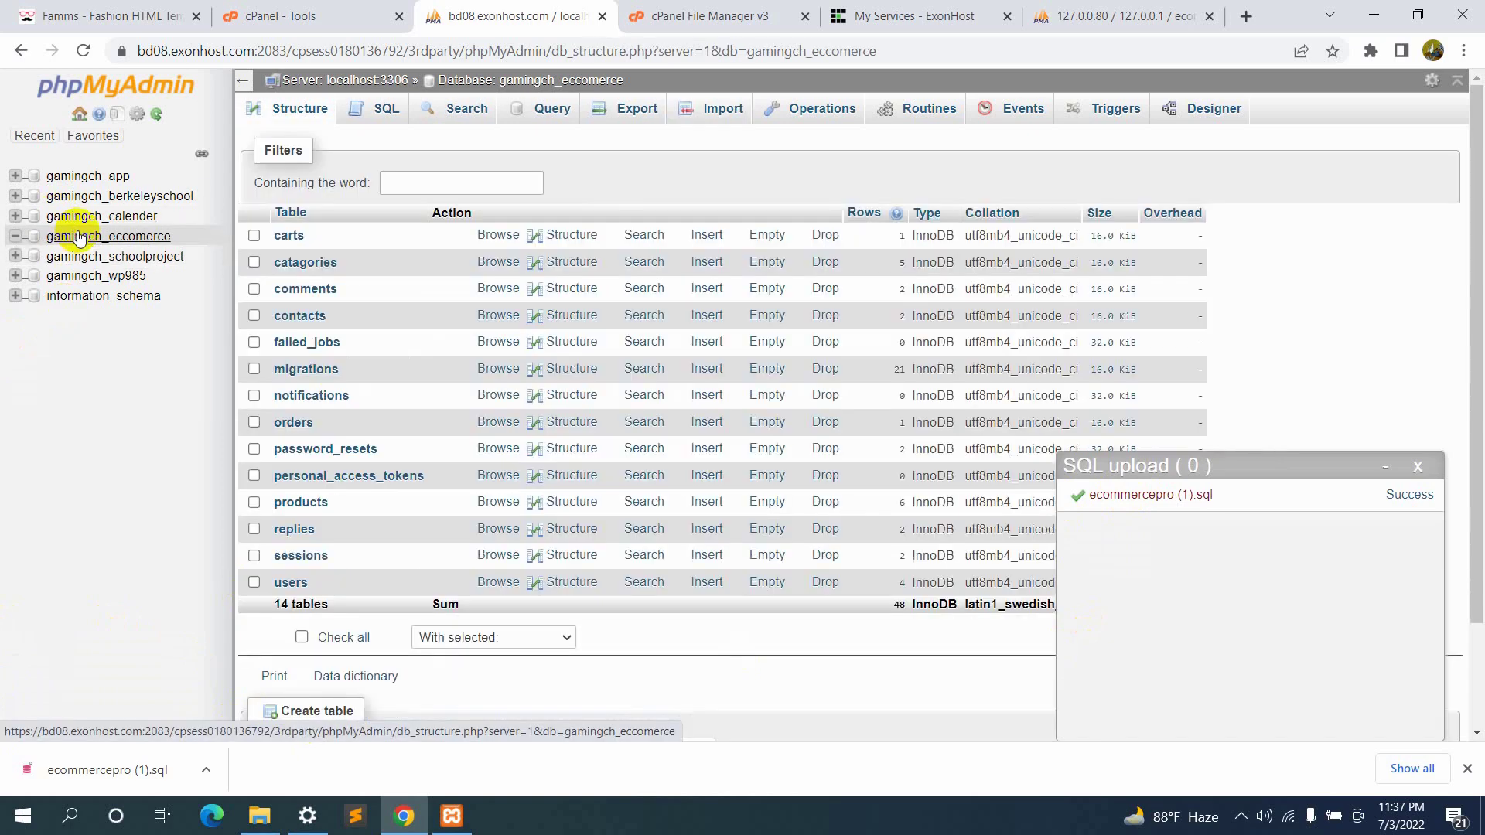
click(1417, 466)
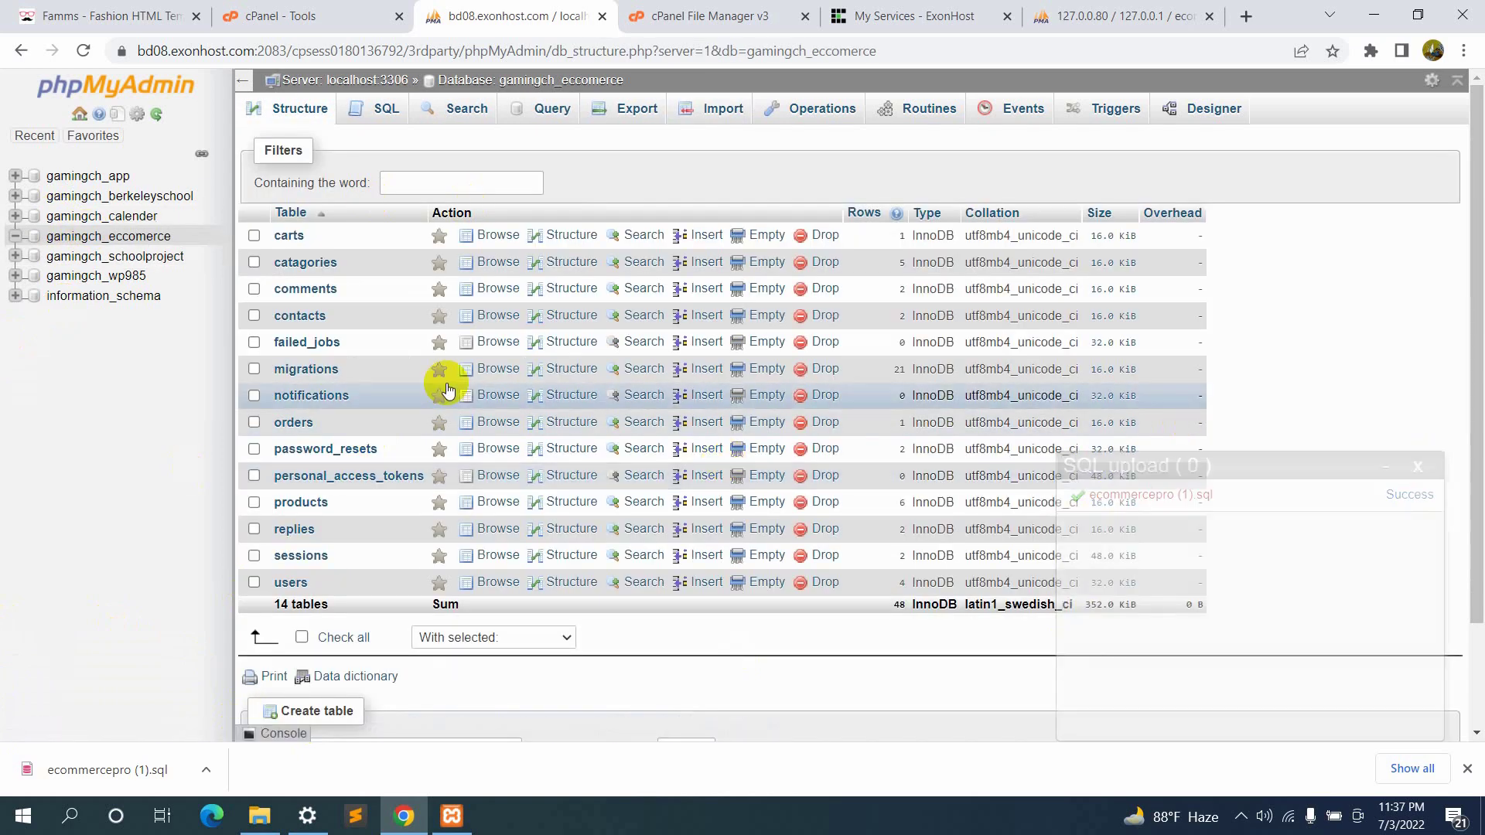
click(1466, 768)
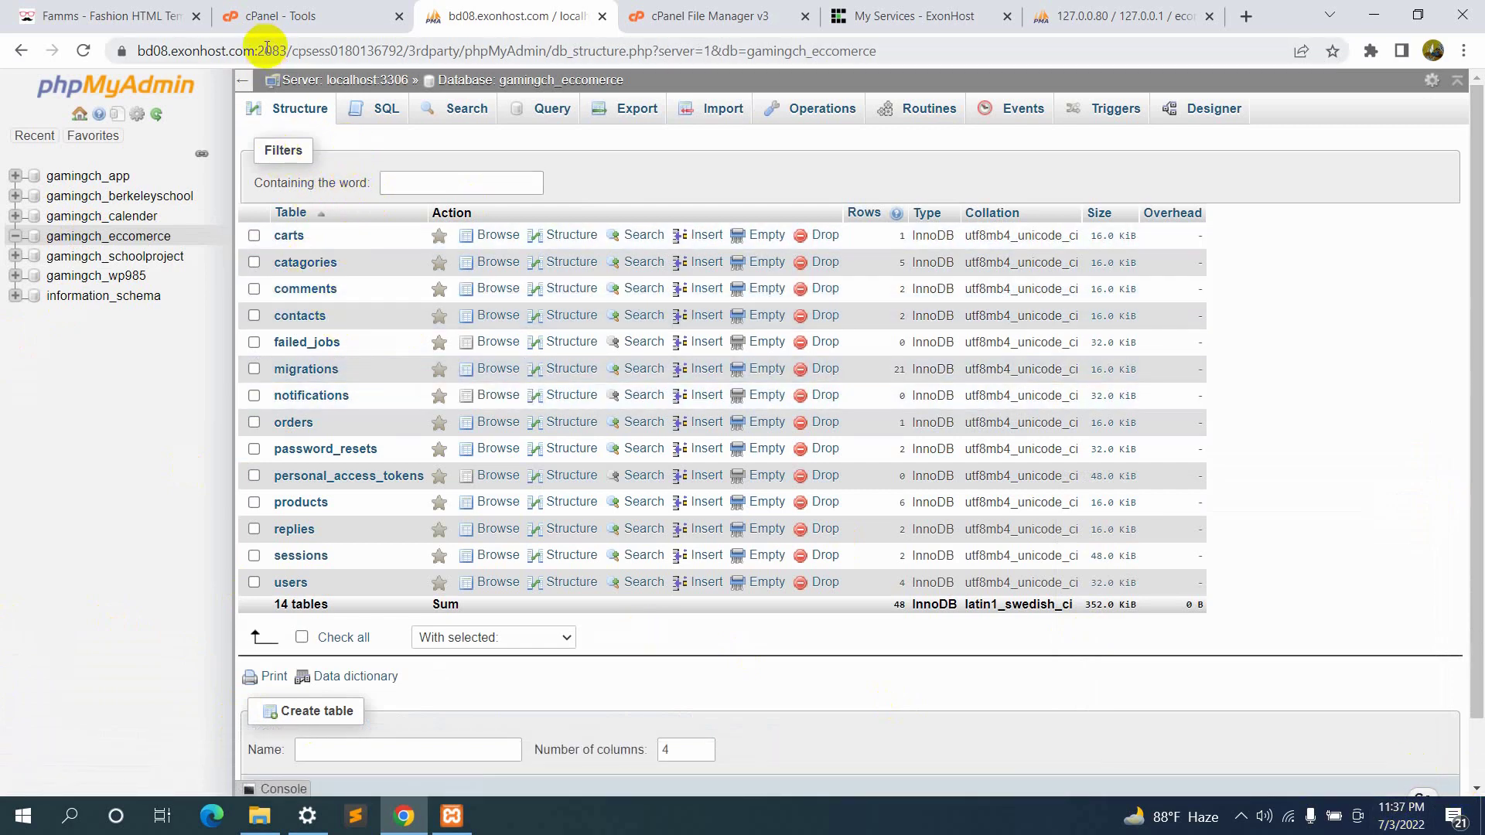
In File Manager's eccomerce folder, select the .env file and bring up its context menu
click(664, 14)
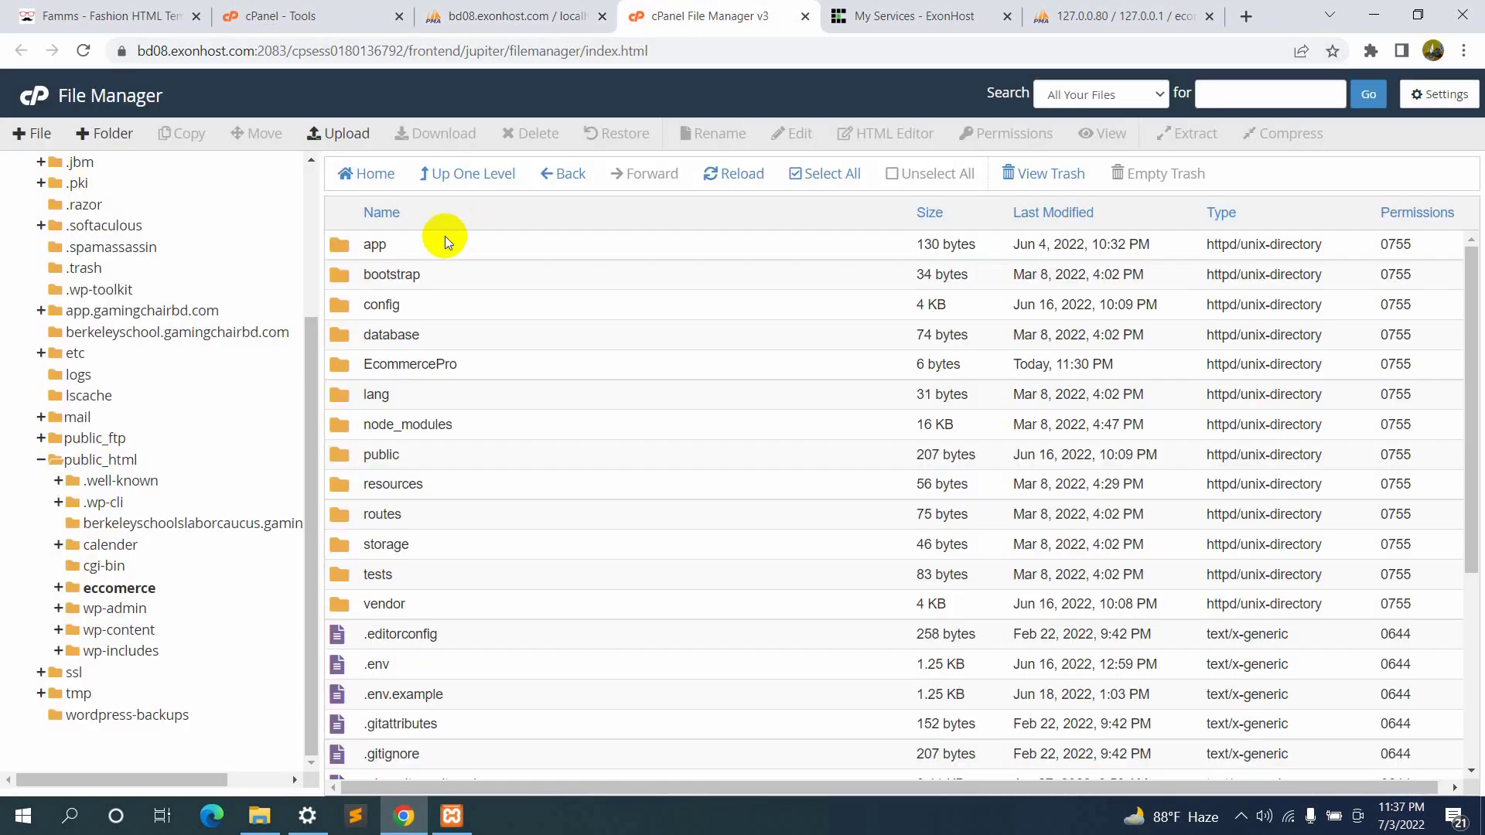
scroll(417, 495, down, 4)
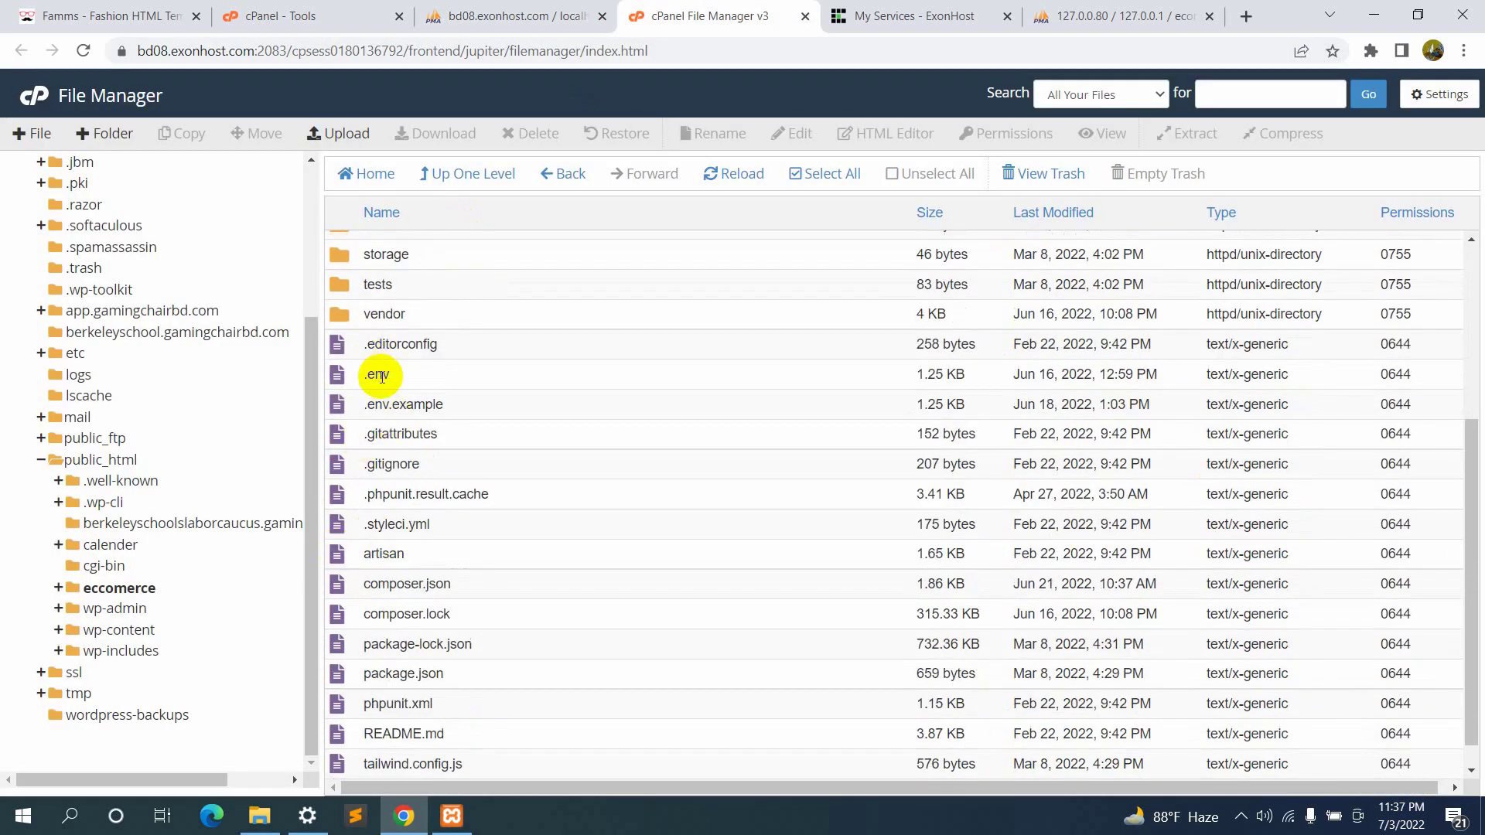
click(303, 16)
click(693, 11)
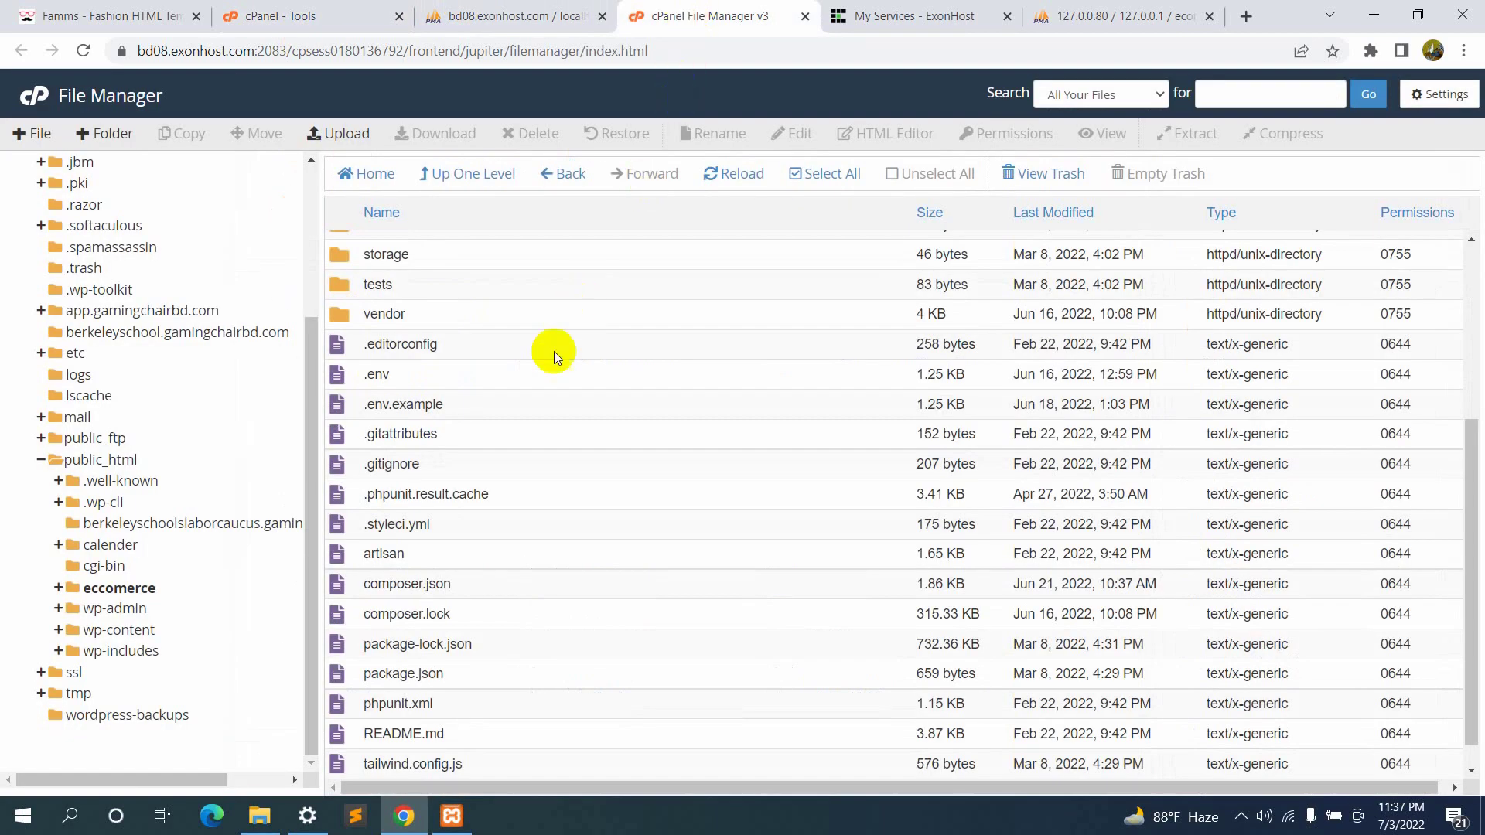
click(454, 373)
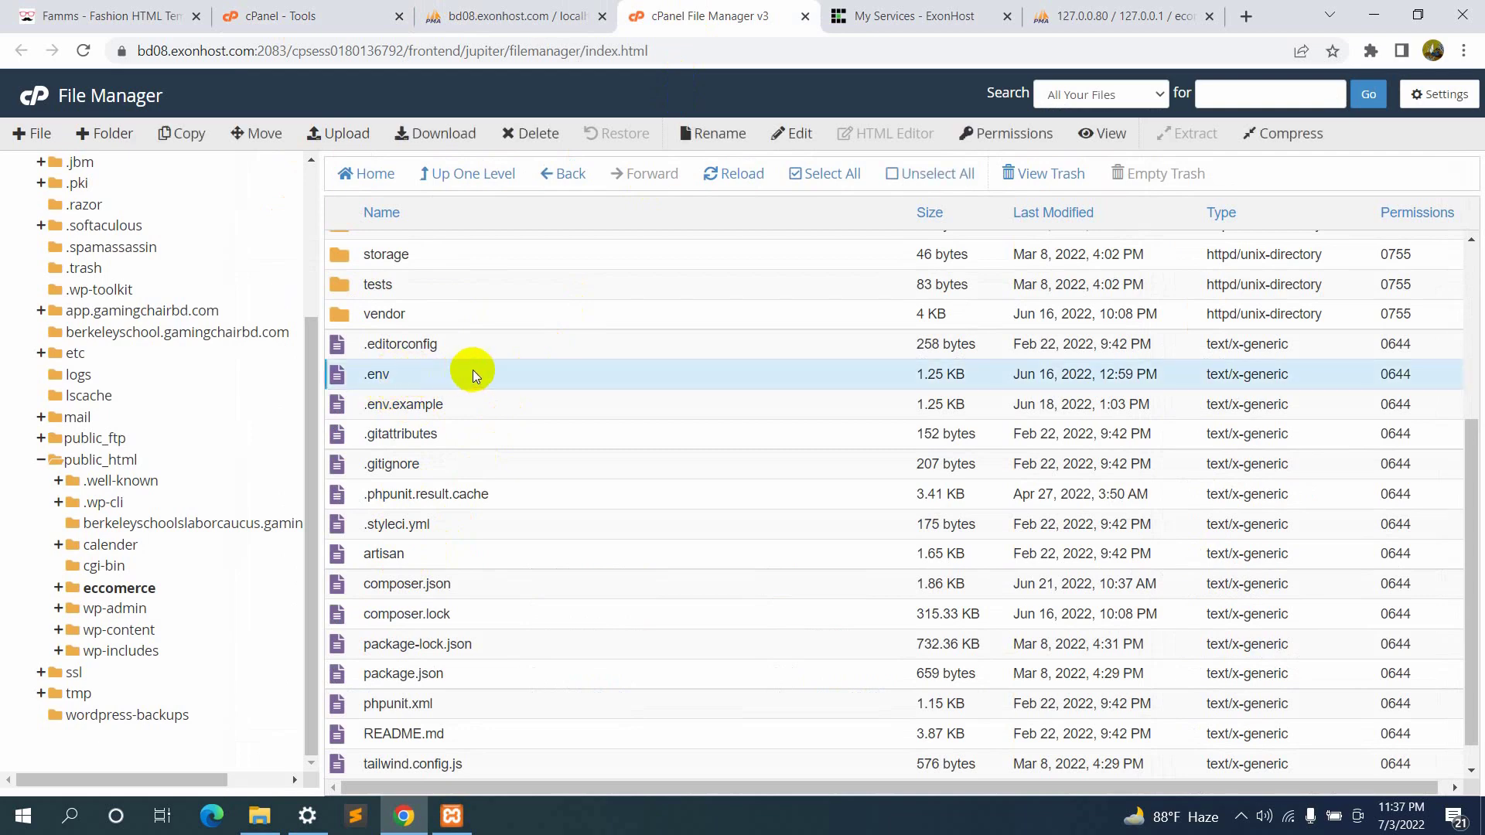
right_click(473, 373)
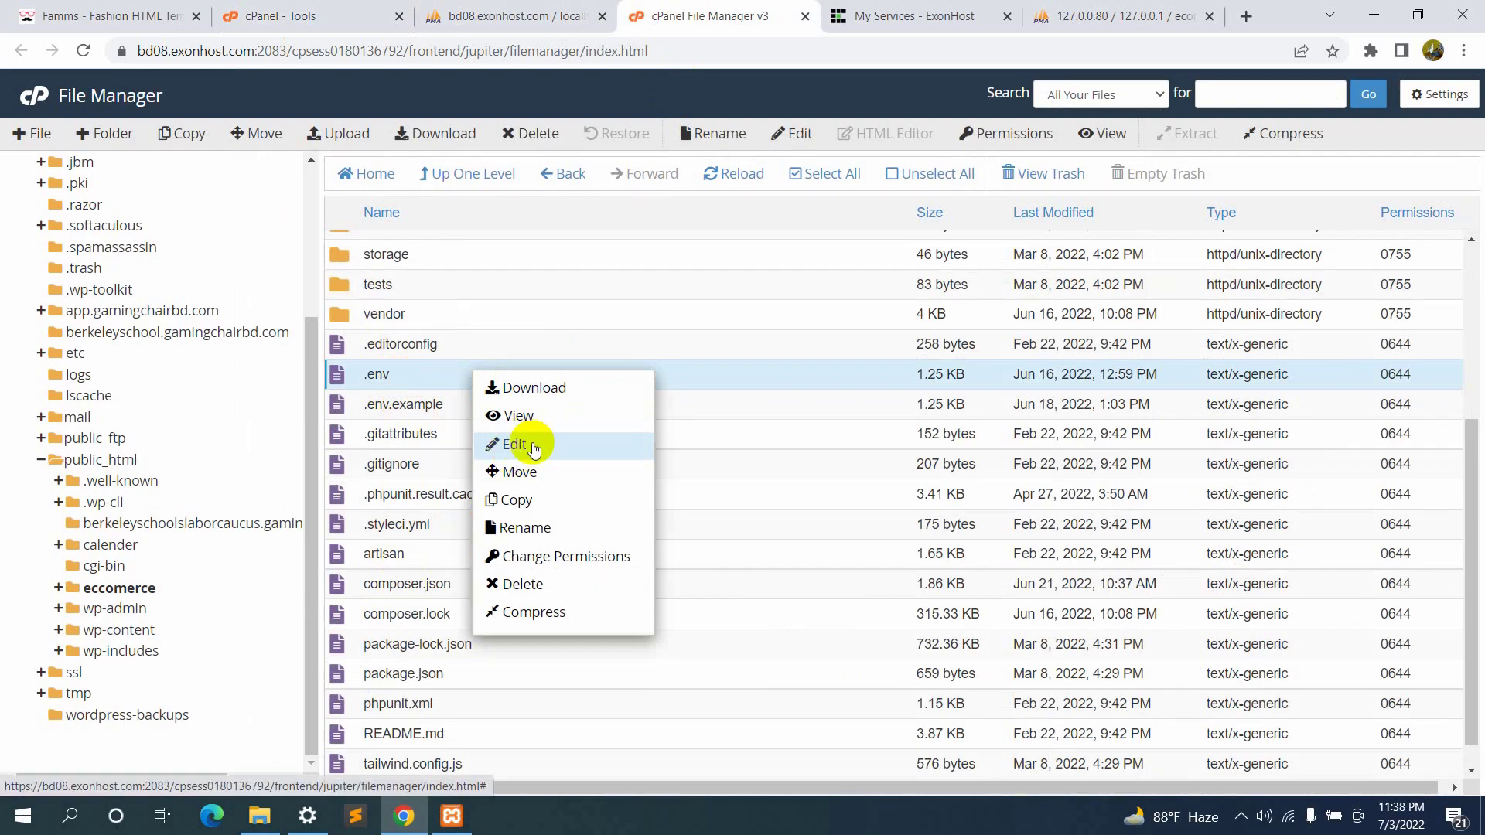
Open .env in the code editor, then go back to the cPanel Tools page
click(534, 445)
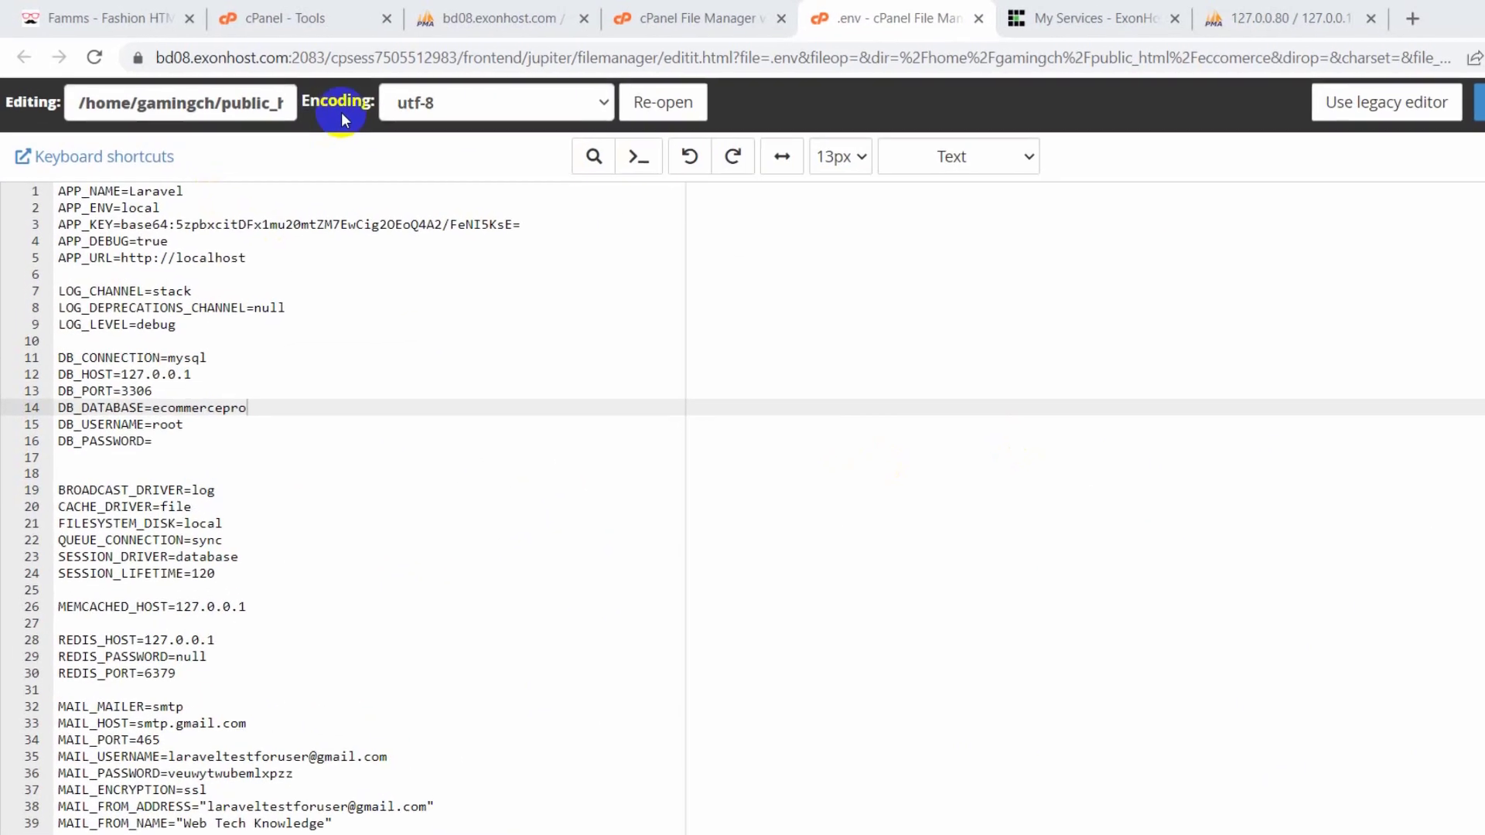
mouse_move(153, 407)
mouse_down()
mouse_move(271, 411)
mouse_move(154, 418)
mouse_up()
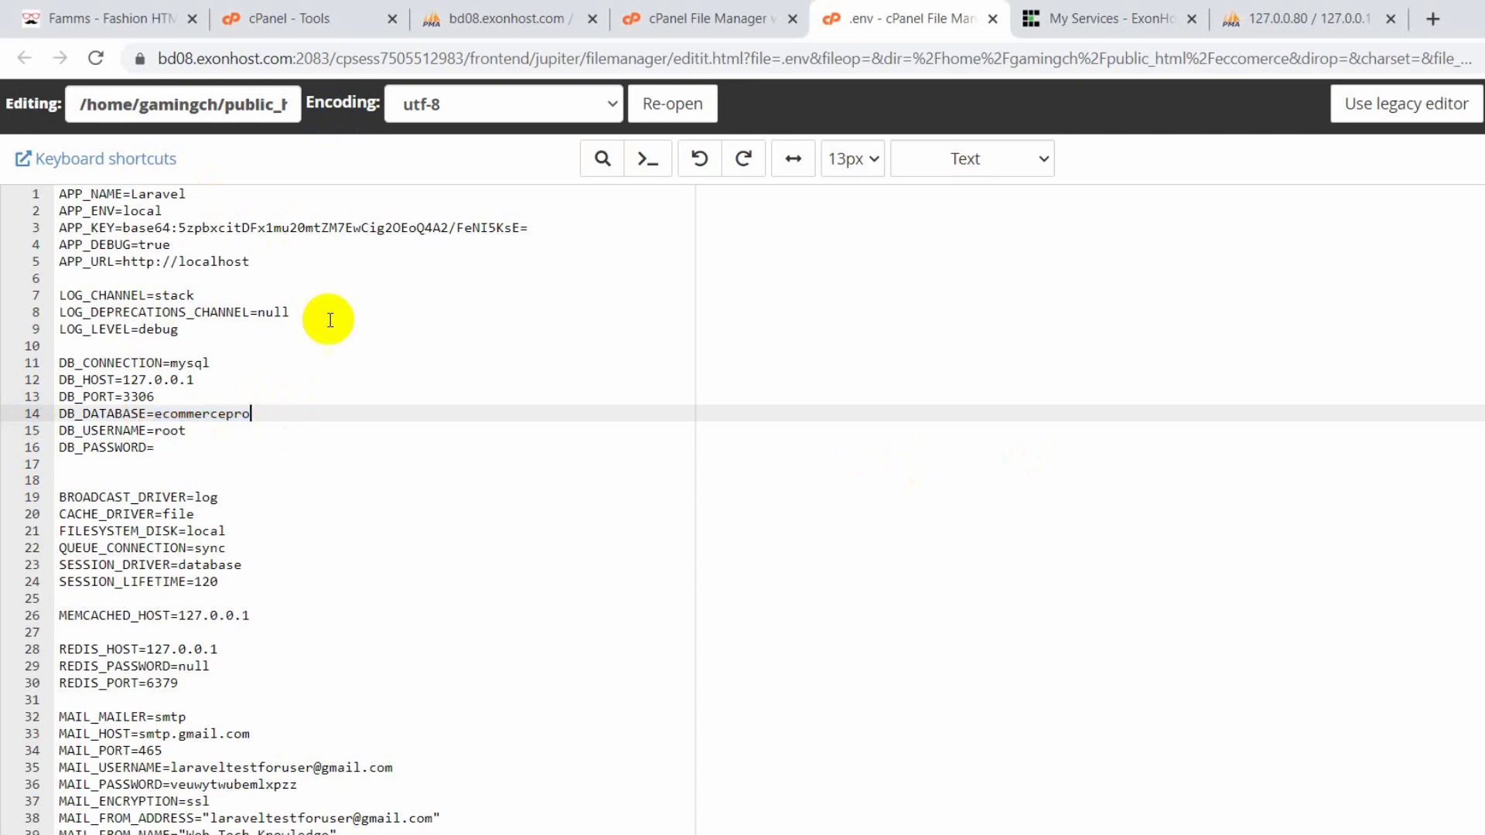
click(247, 9)
scroll(483, 416, down, 12)
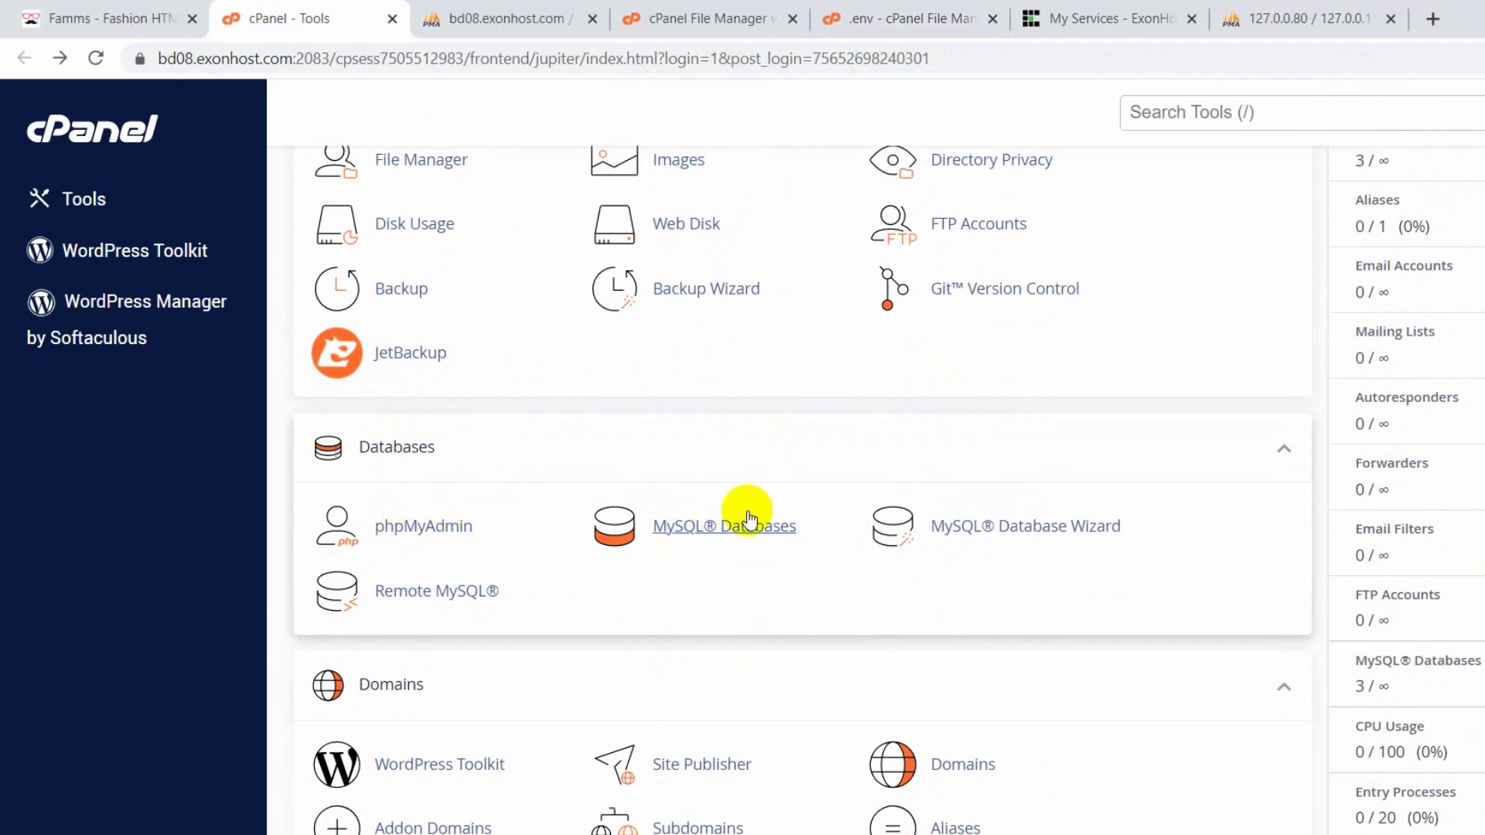
Copy gamingch_eccomerce from MySQL Databases and paste it as the DB_DATABASE value
click(719, 525)
scroll(639, 387, down, 8)
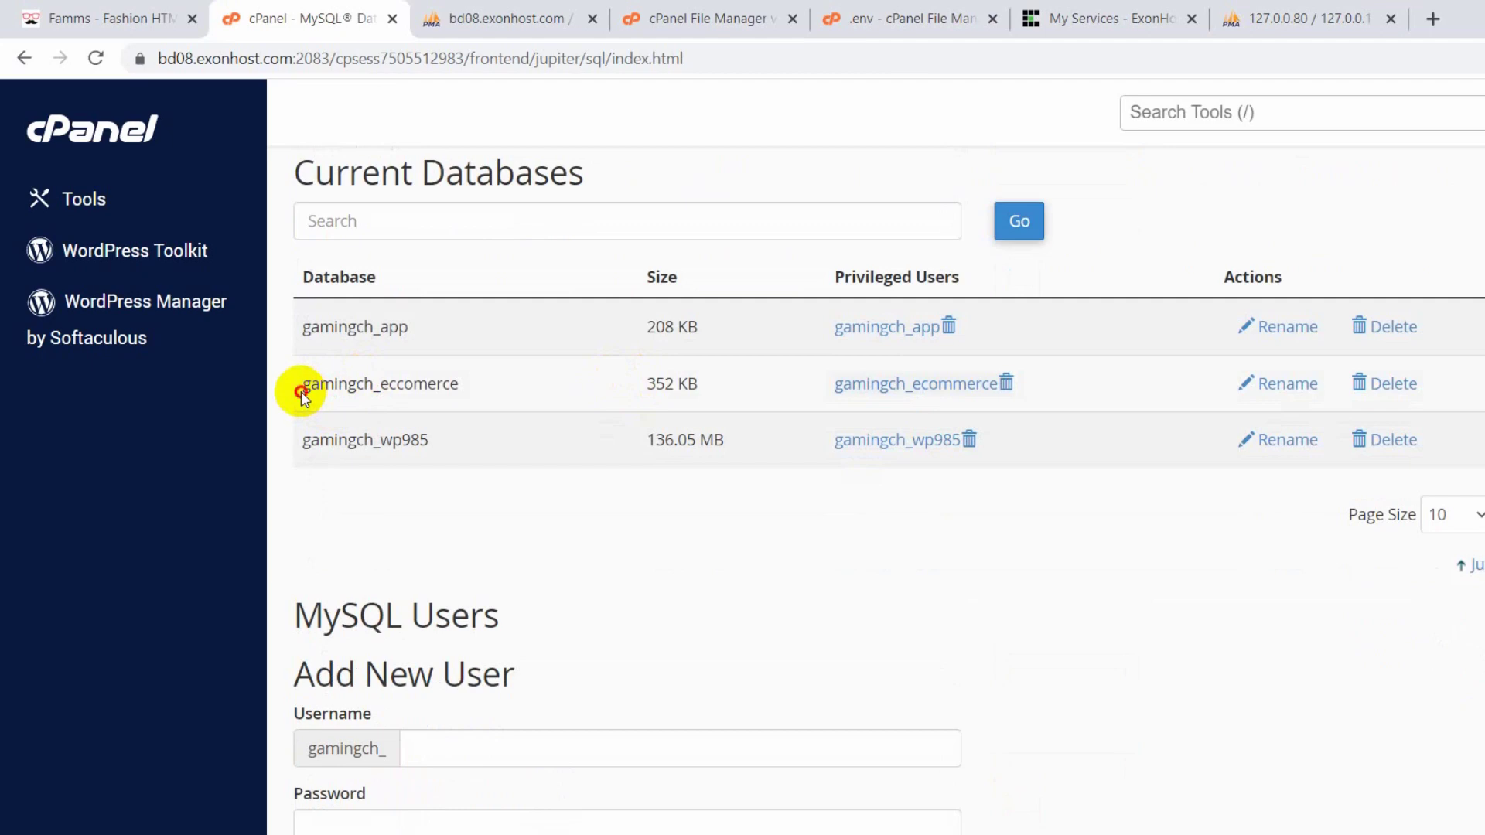
drag(300, 391, 480, 393)
click(377, 394)
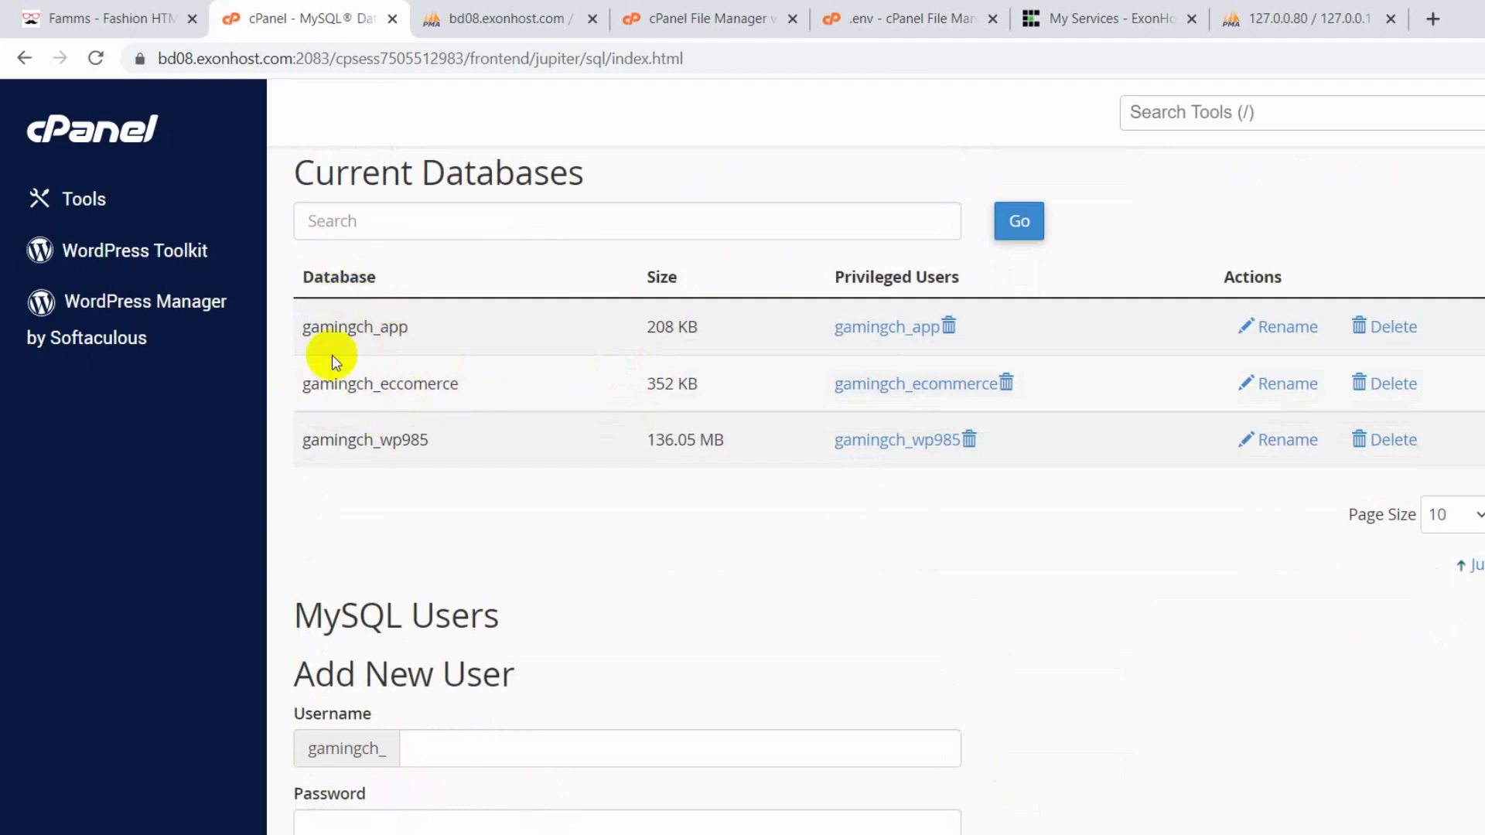
drag(302, 392, 475, 385)
key(ctrl+c)
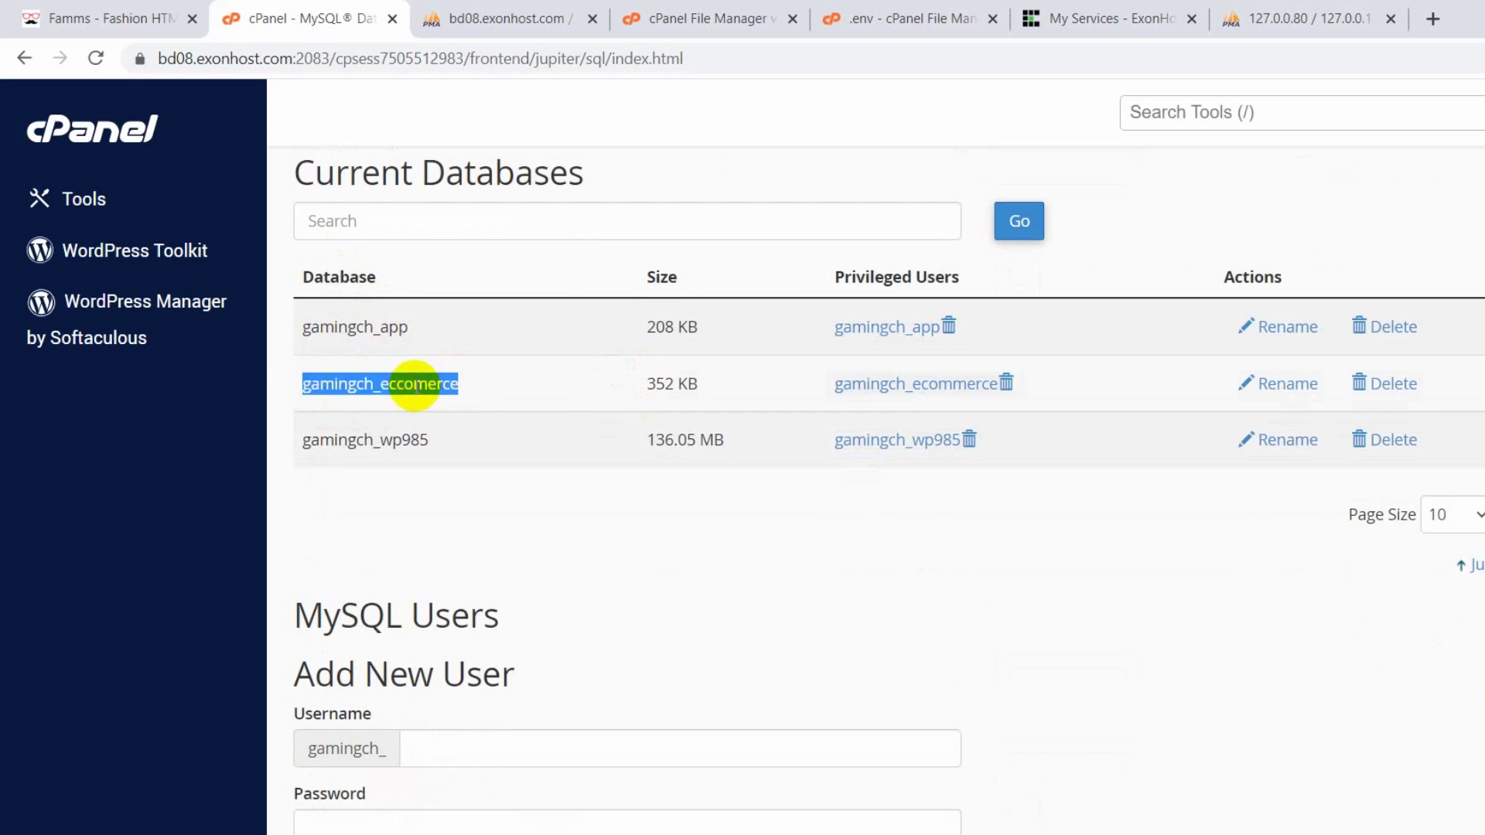
click(866, 22)
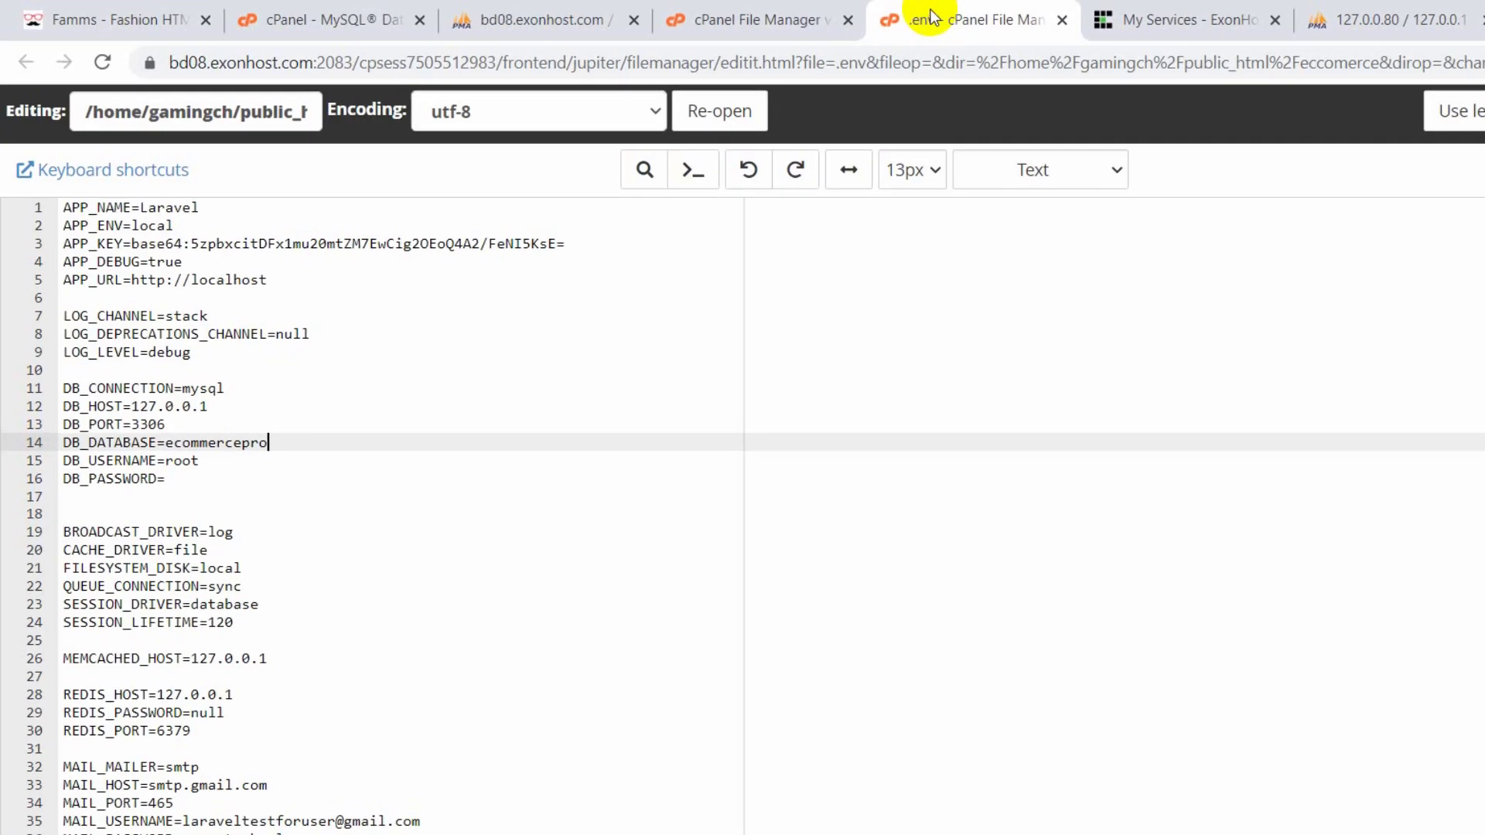
click(282, 454)
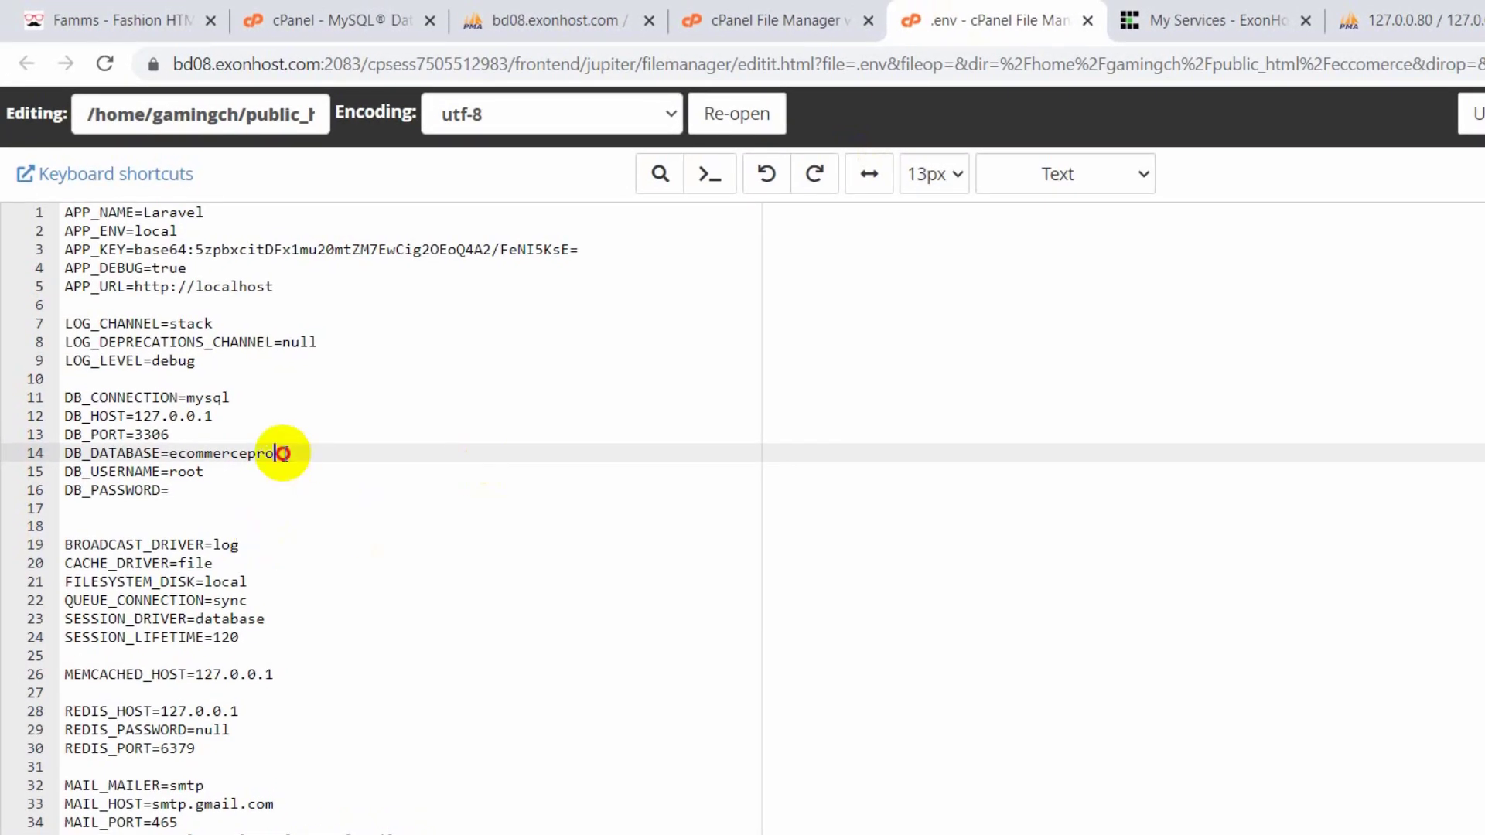
drag(282, 453, 186, 453)
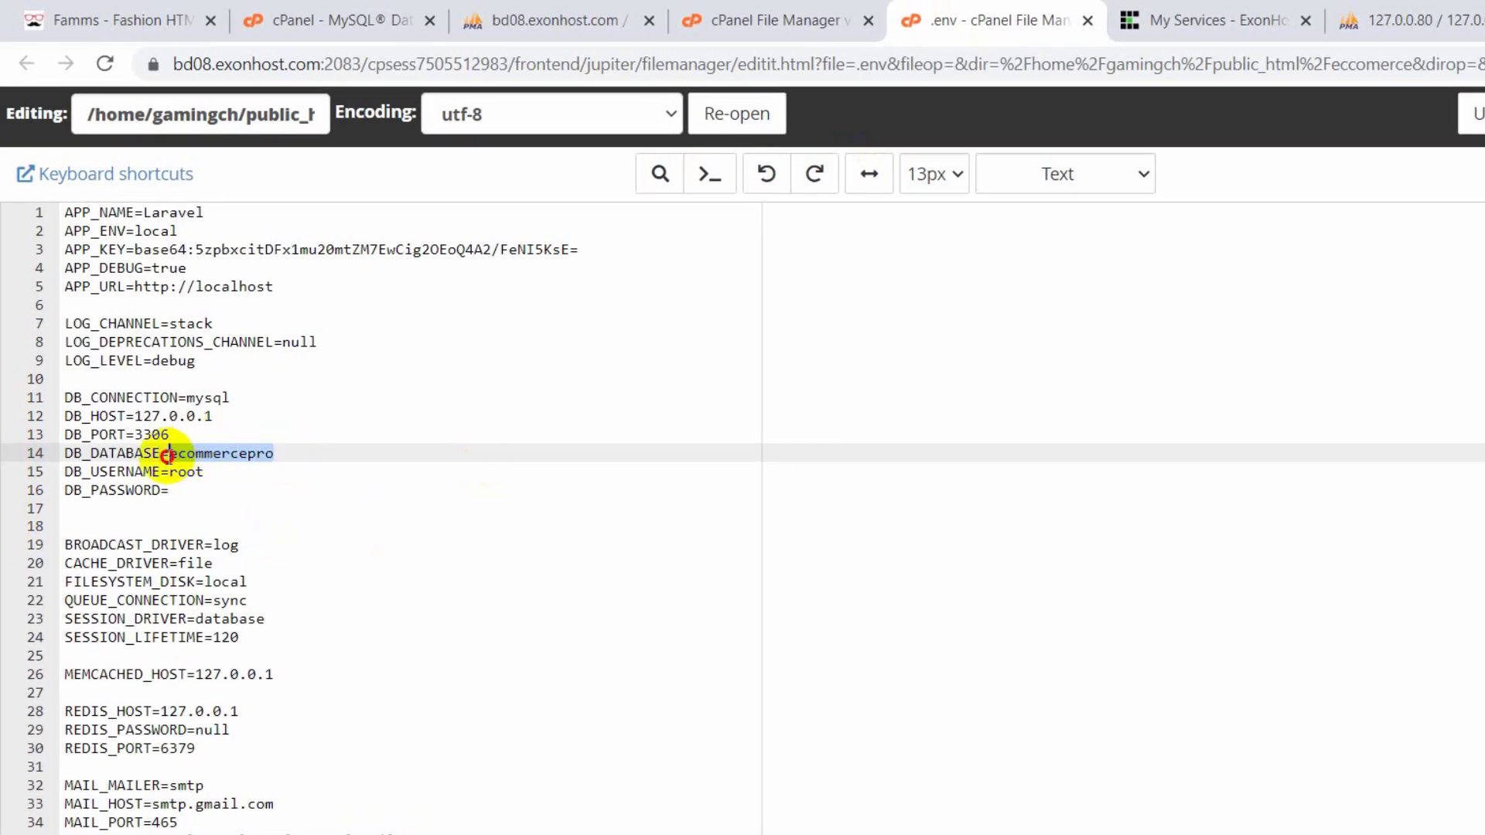
key(ctrl+v)
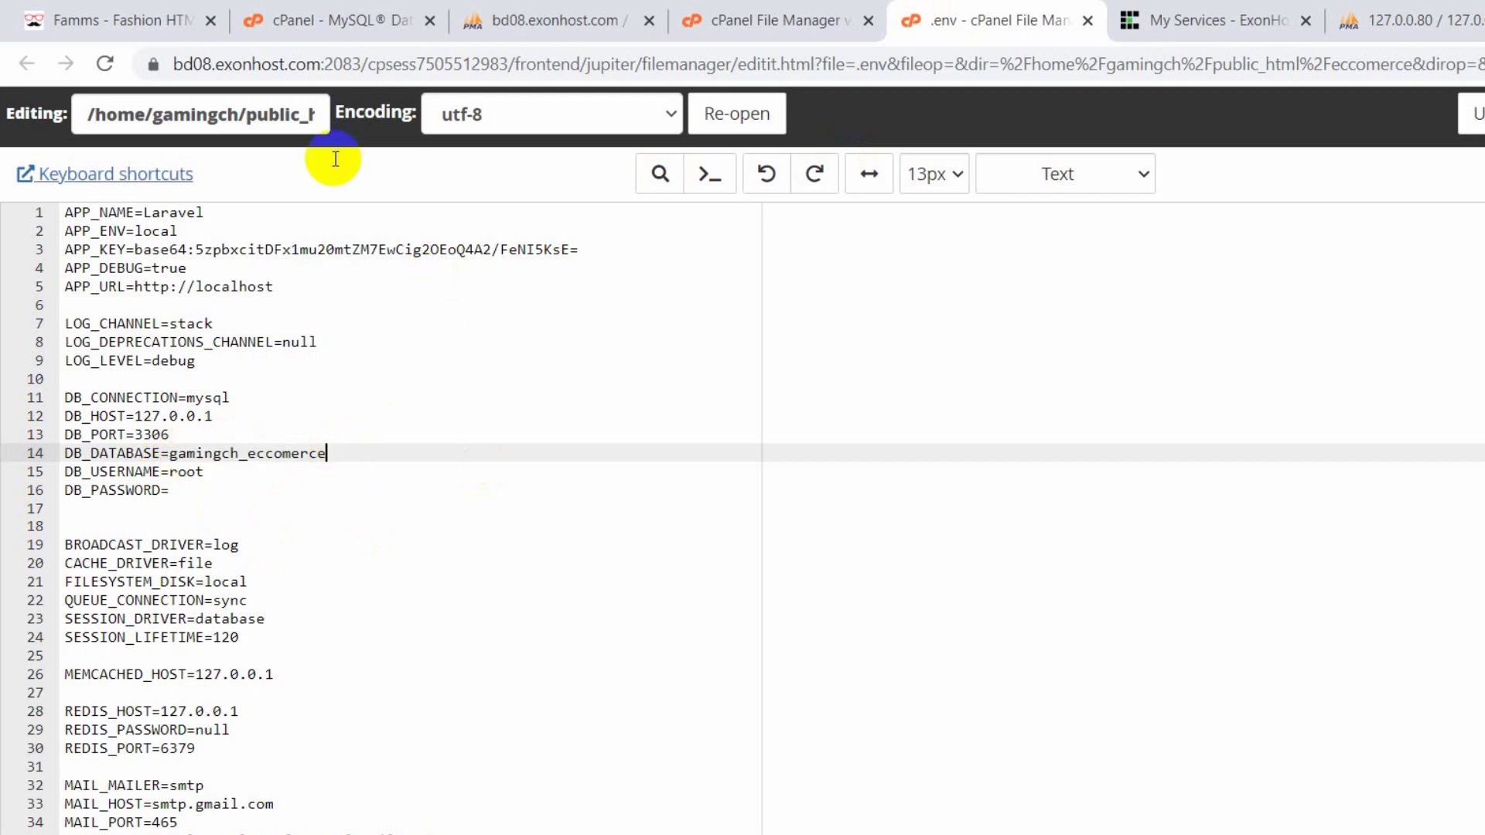
Replace root in DB_USERNAME with the hosted database user name copied from MySQL Databases
click(345, 17)
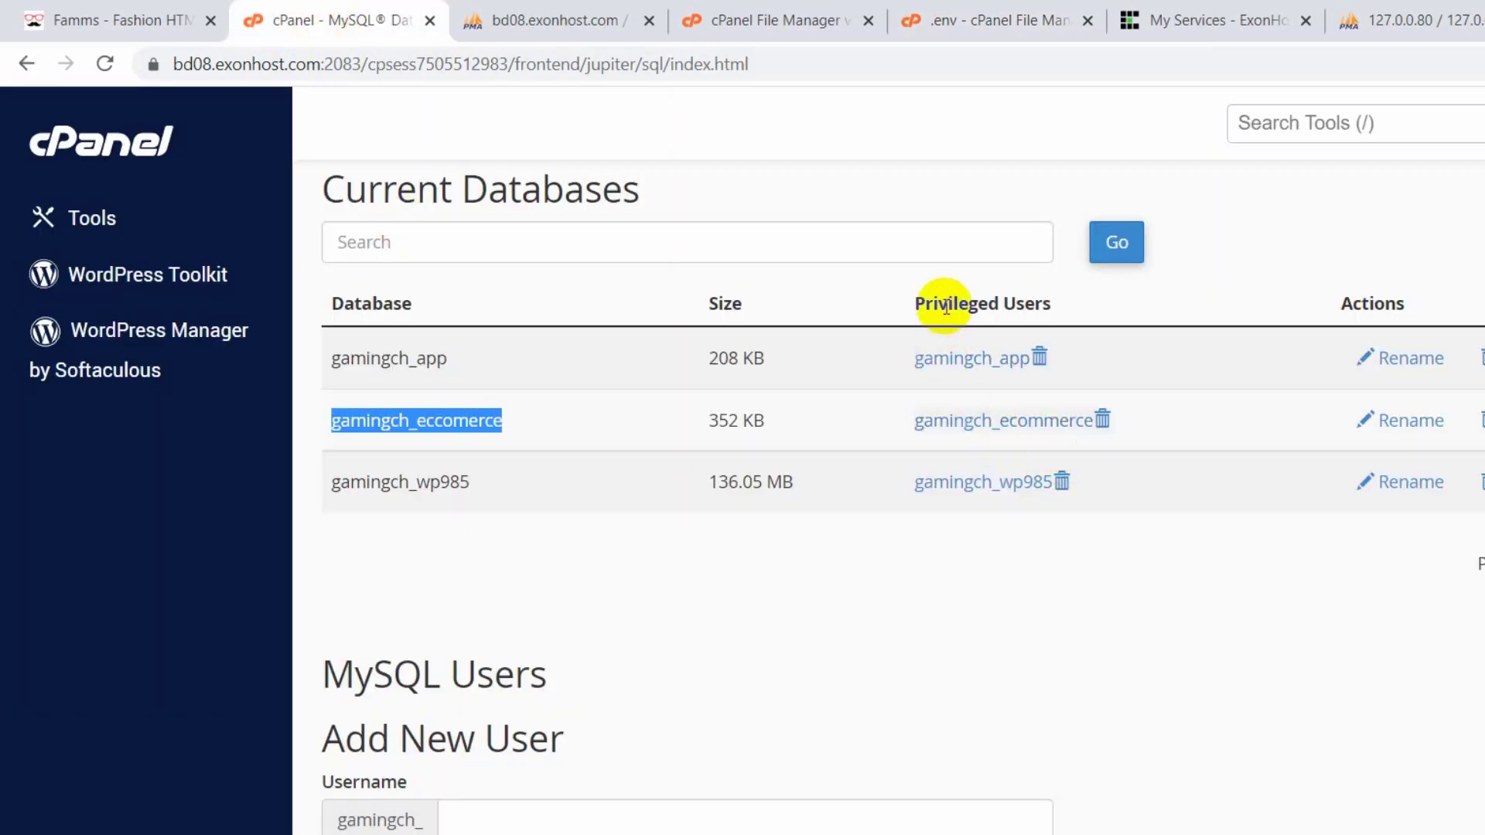
drag(959, 304, 1034, 306)
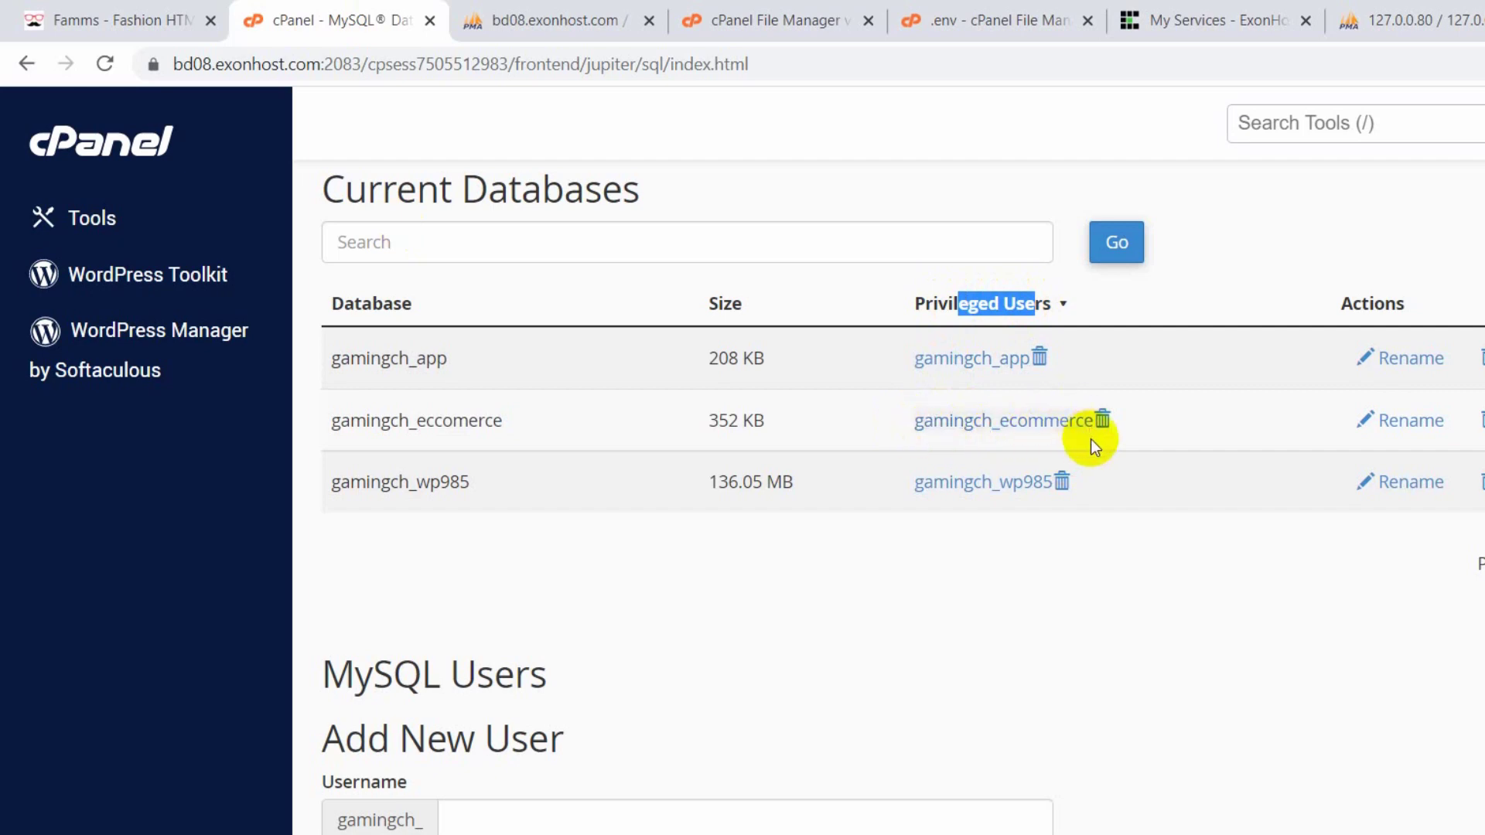
drag(416, 421, 437, 422)
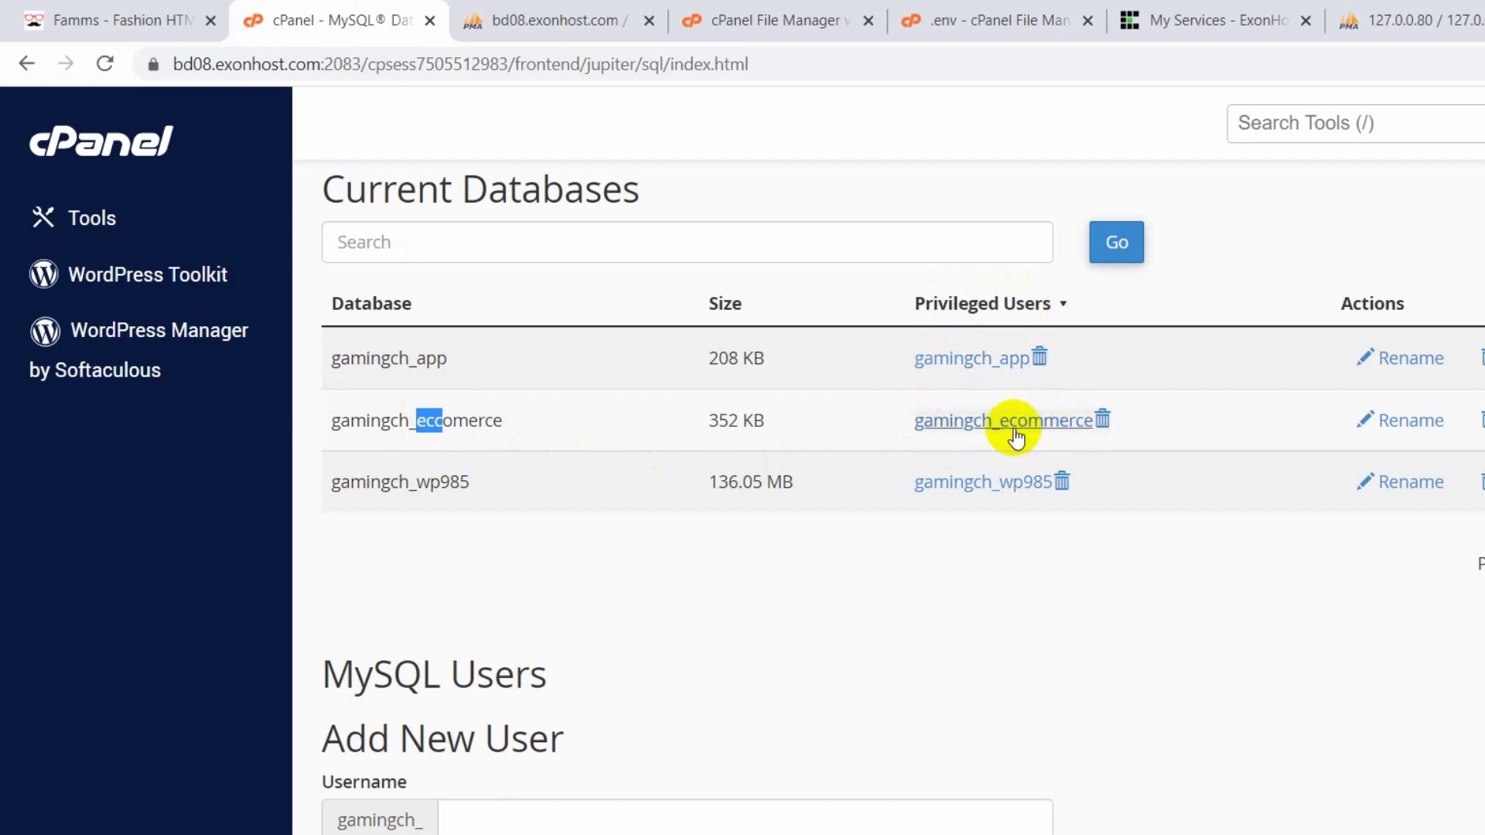
click(484, 422)
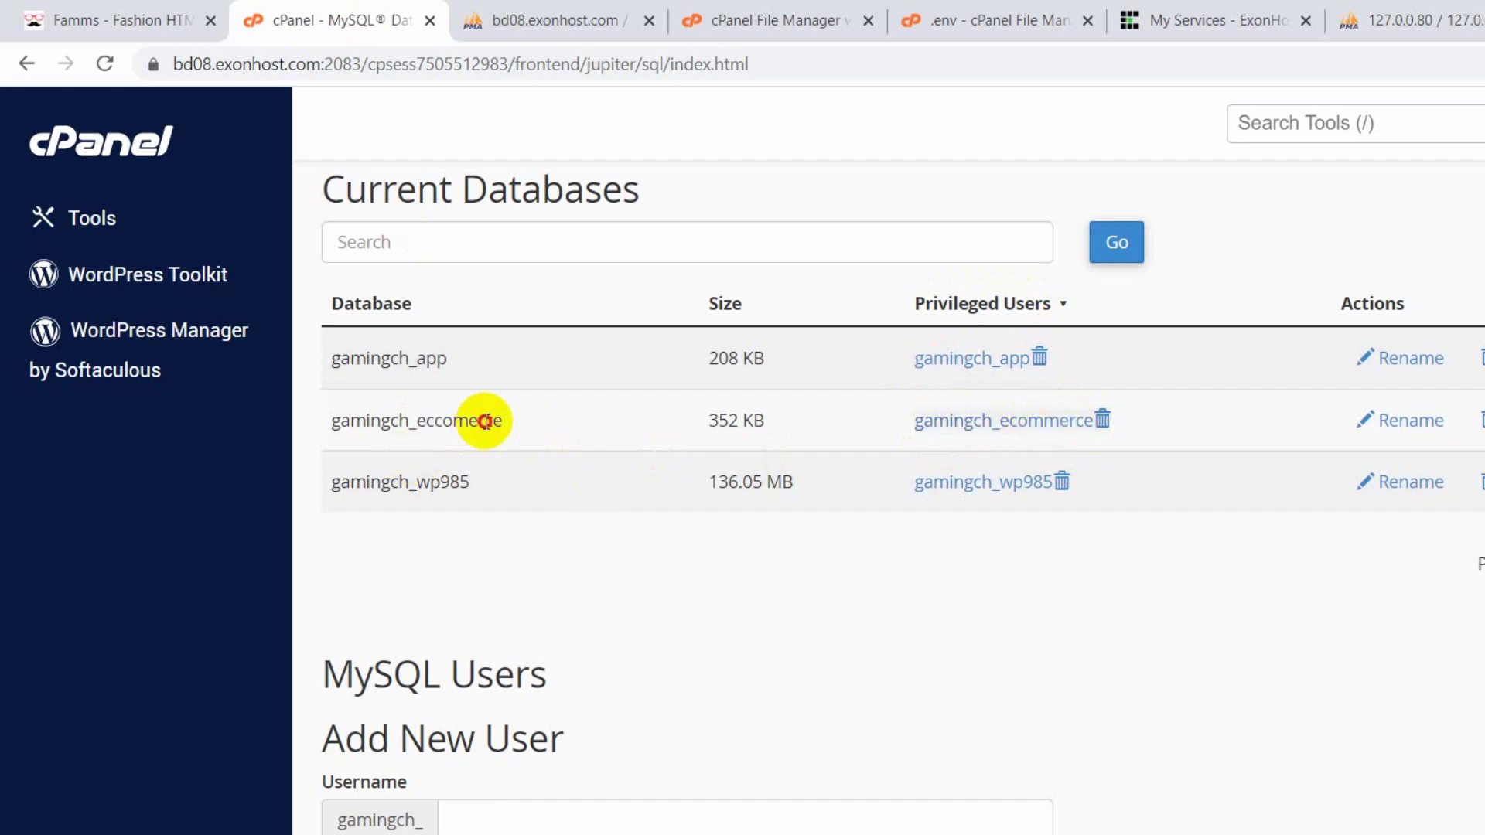
drag(906, 422, 1085, 429)
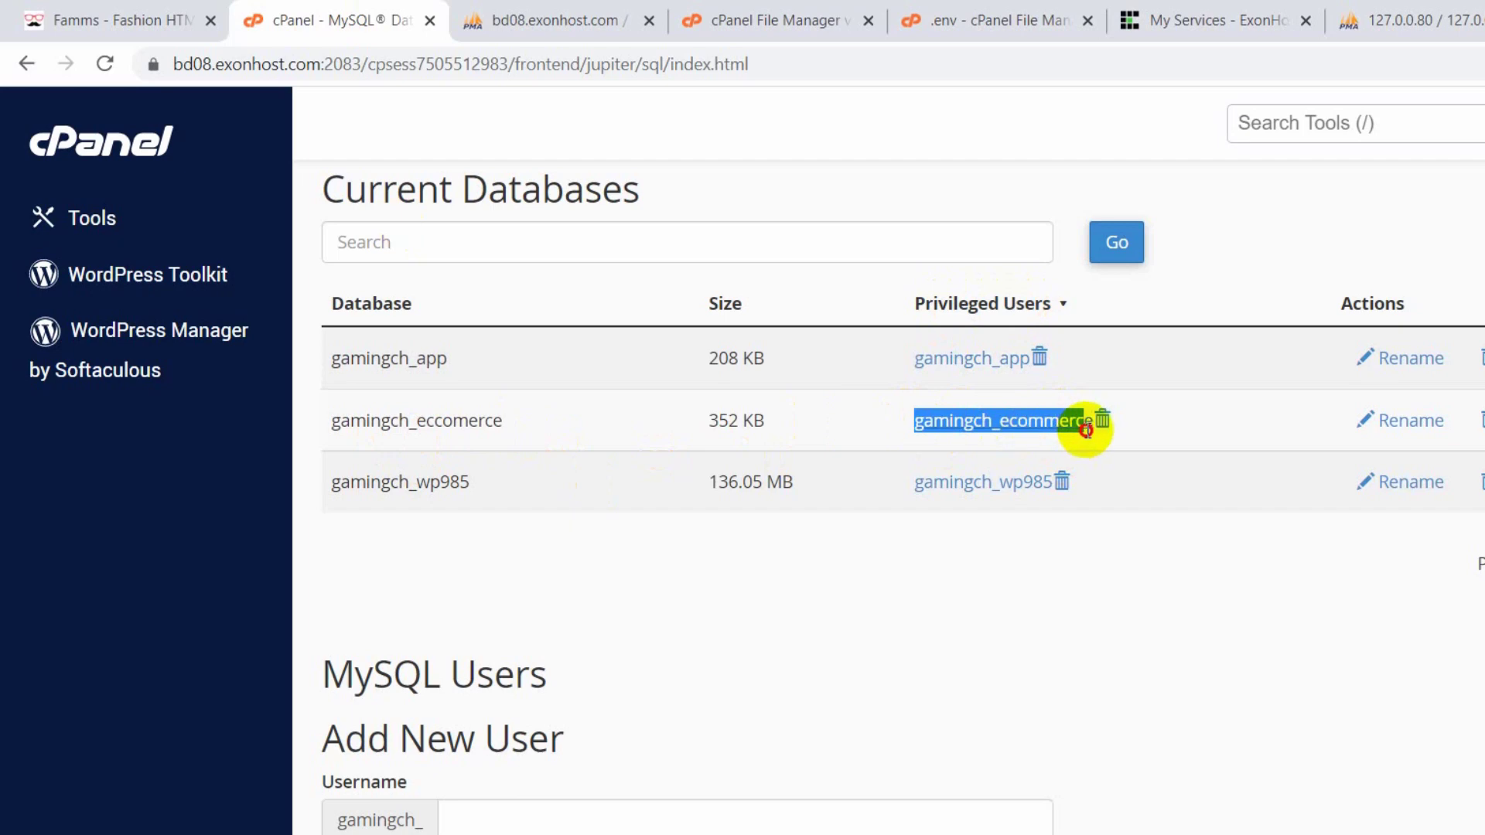
click(886, 429)
drag(905, 426, 1095, 412)
key(ctrl+c)
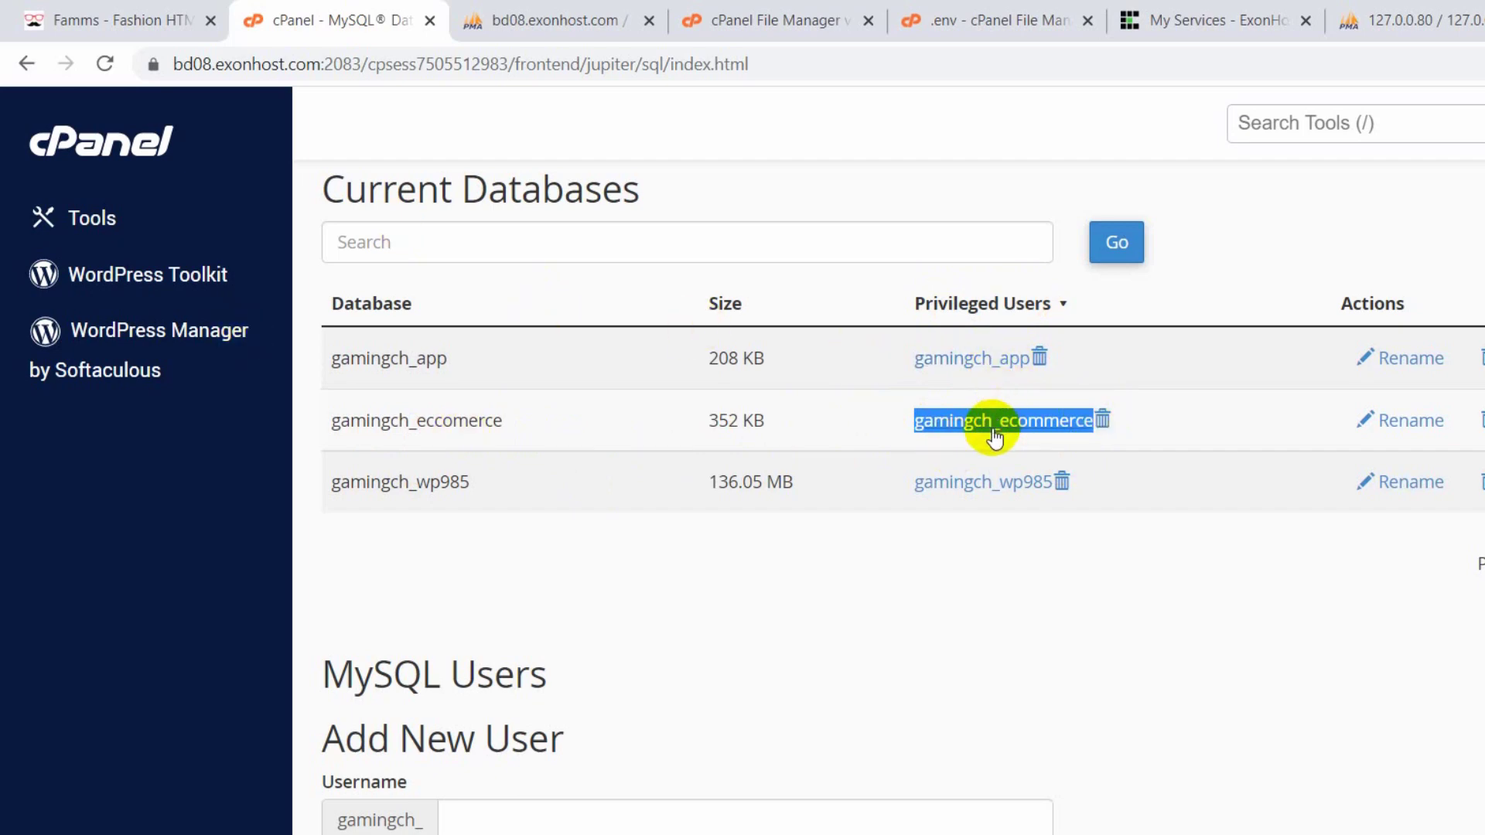
click(920, 16)
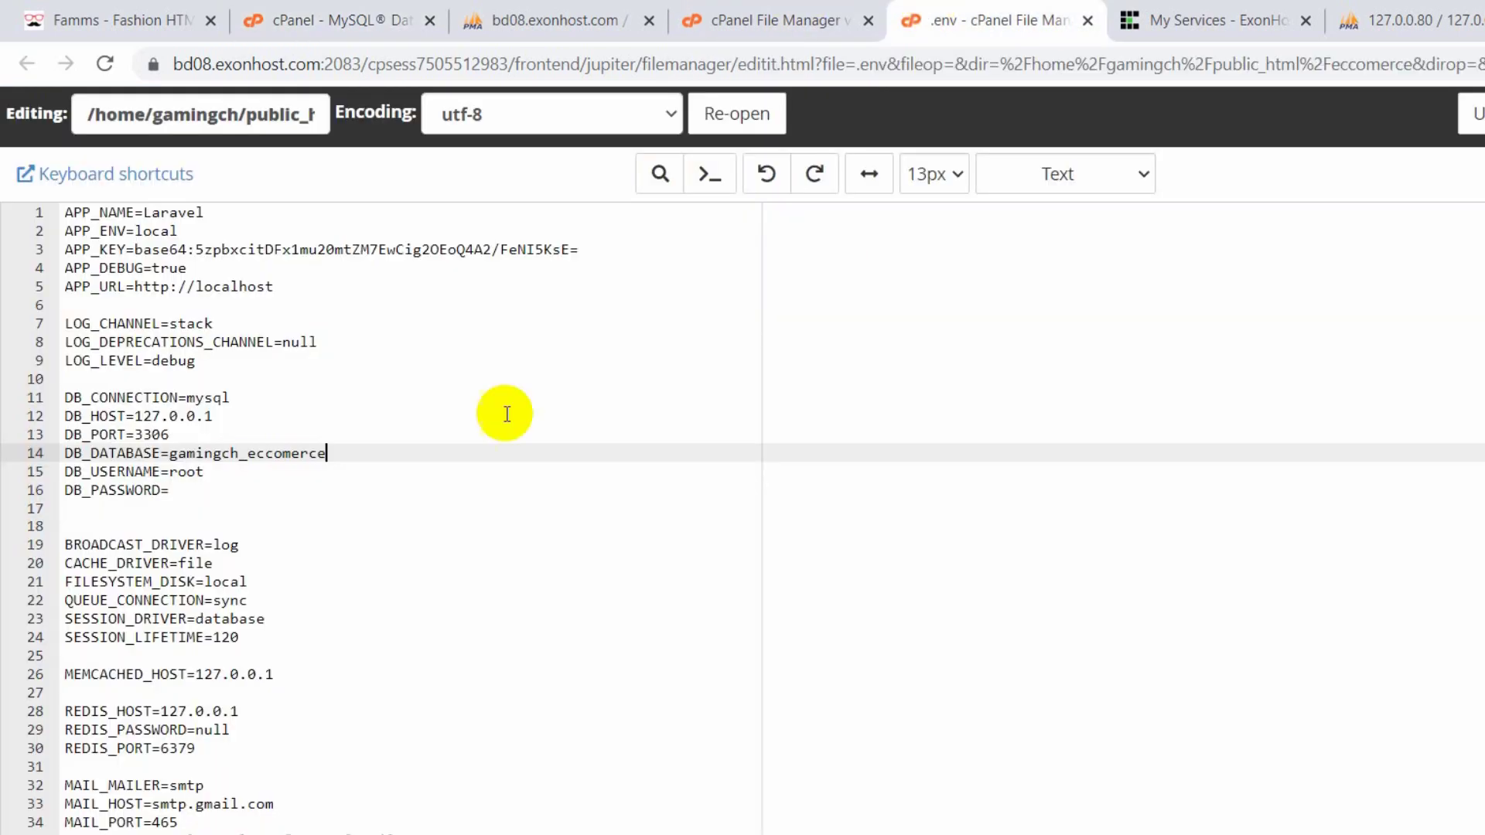
double_click(178, 473)
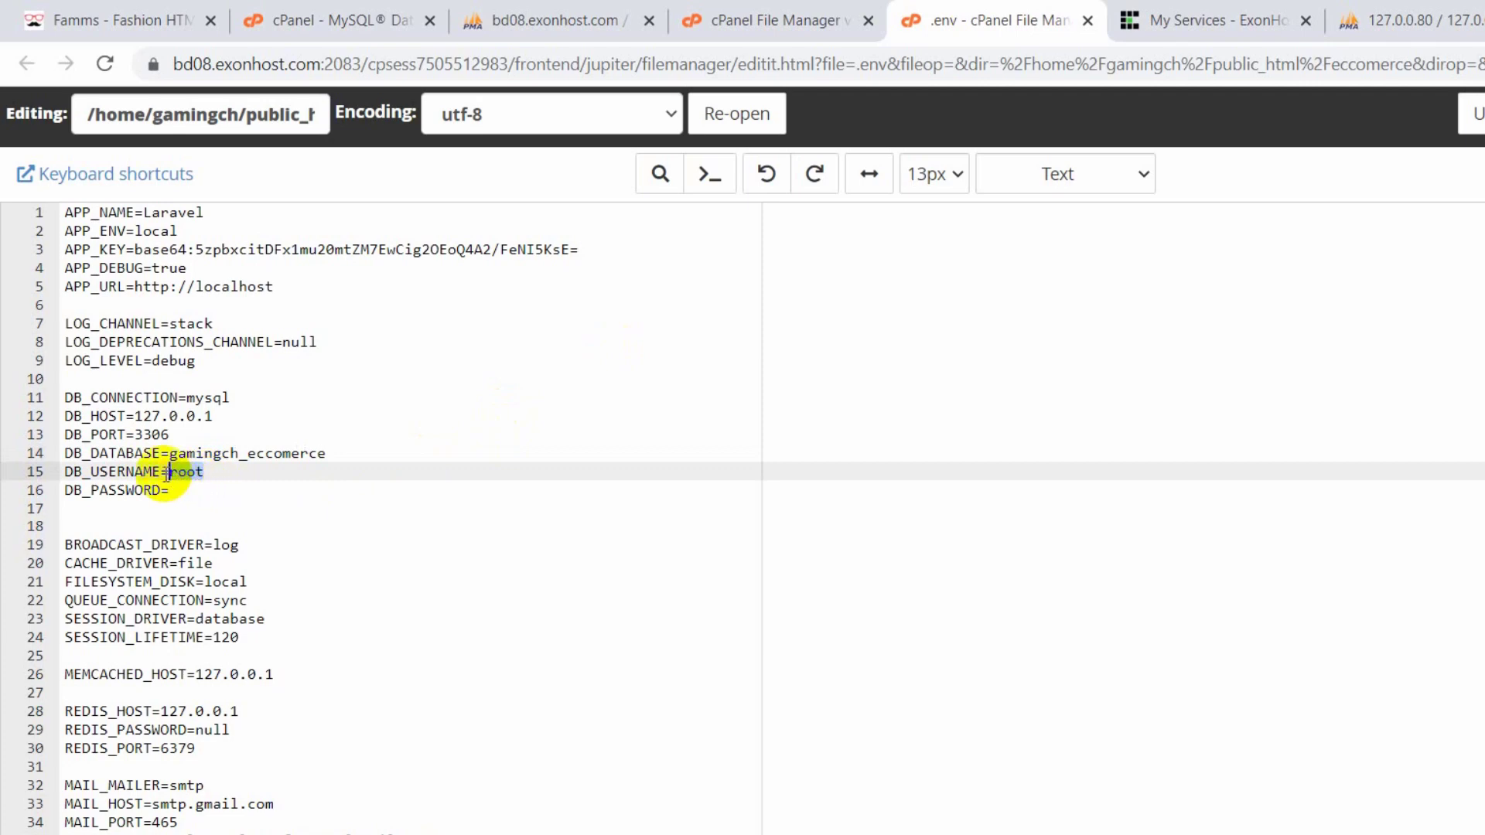
key(ctrl+v)
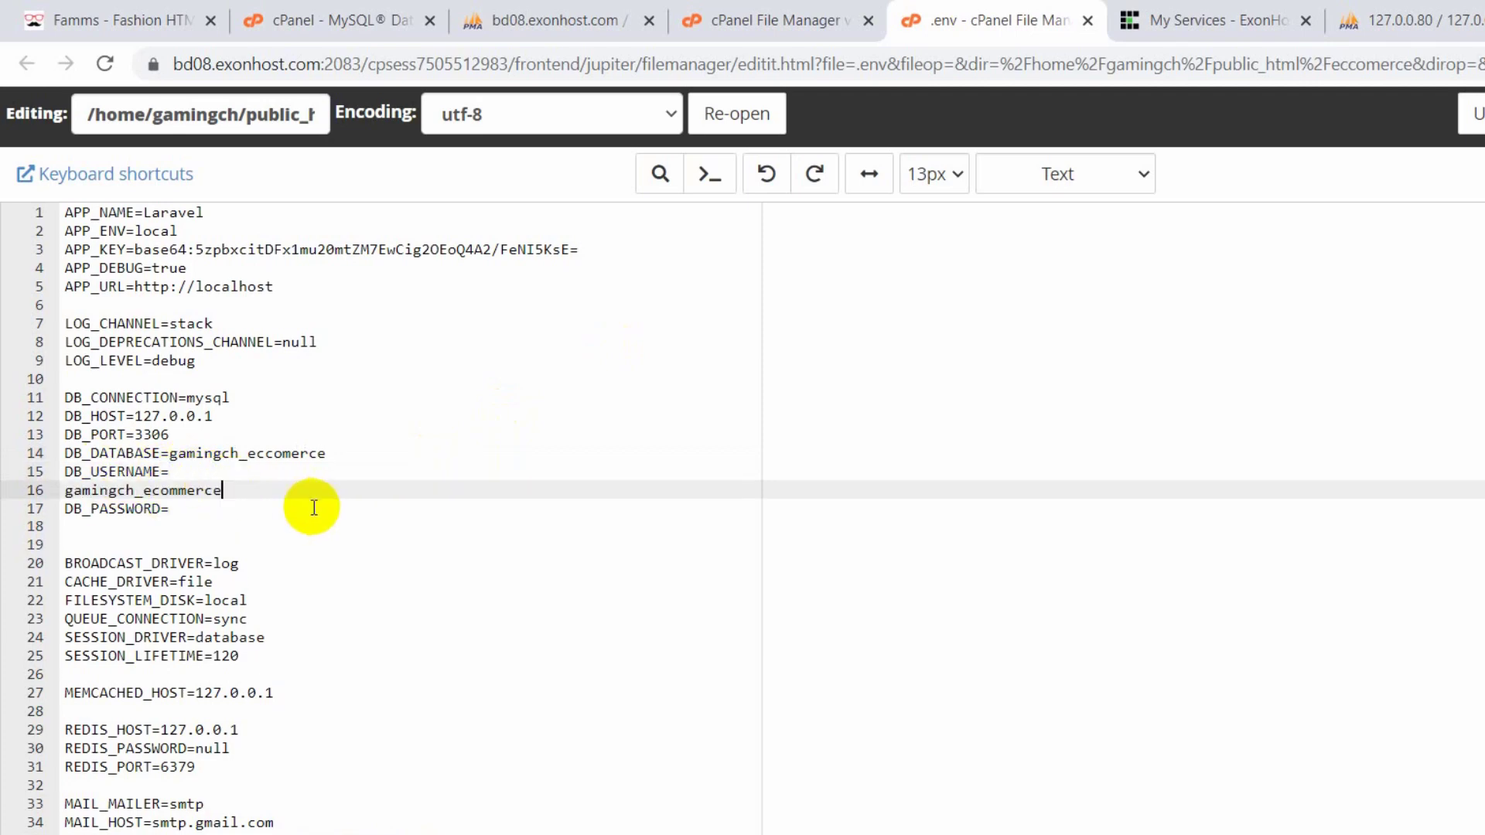
click(65, 492)
key(BackSpace)
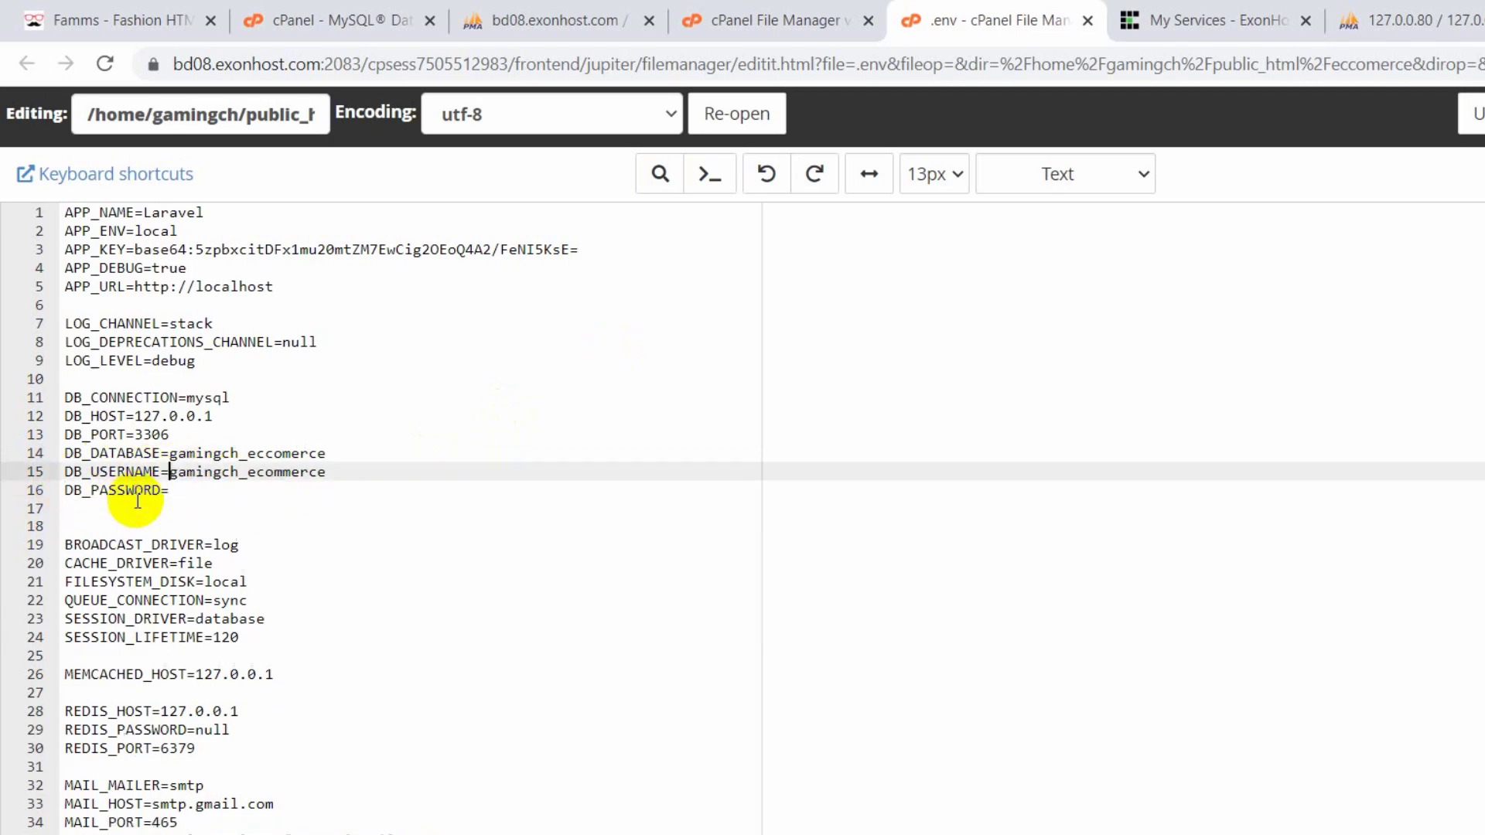
Look up the database user's saved password on the MySQL Databases page for DB_PASSWORD
click(173, 489)
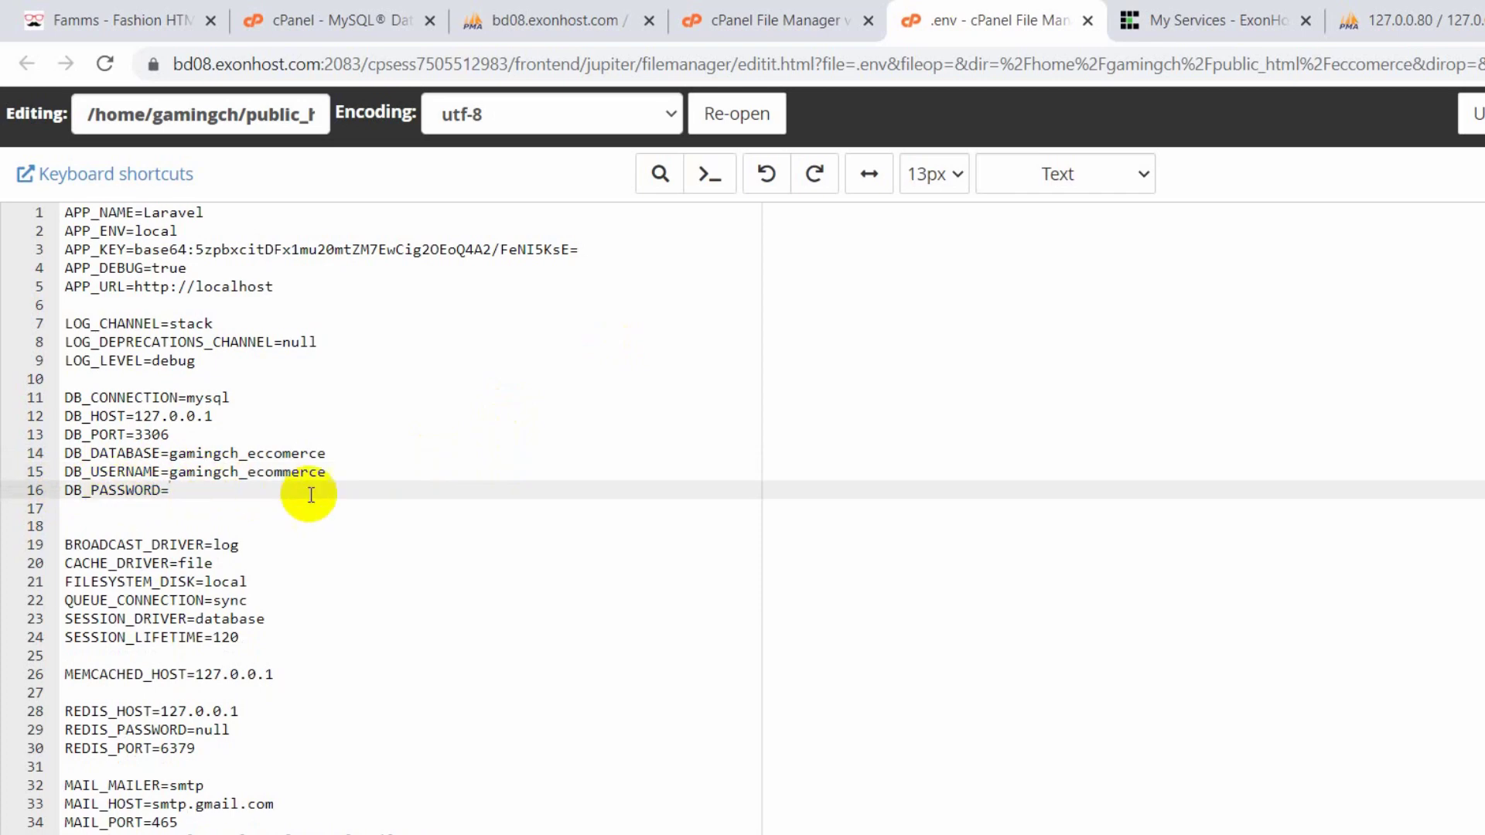
click(286, 17)
scroll(969, 573, down, 1)
scroll(970, 573, up, 2)
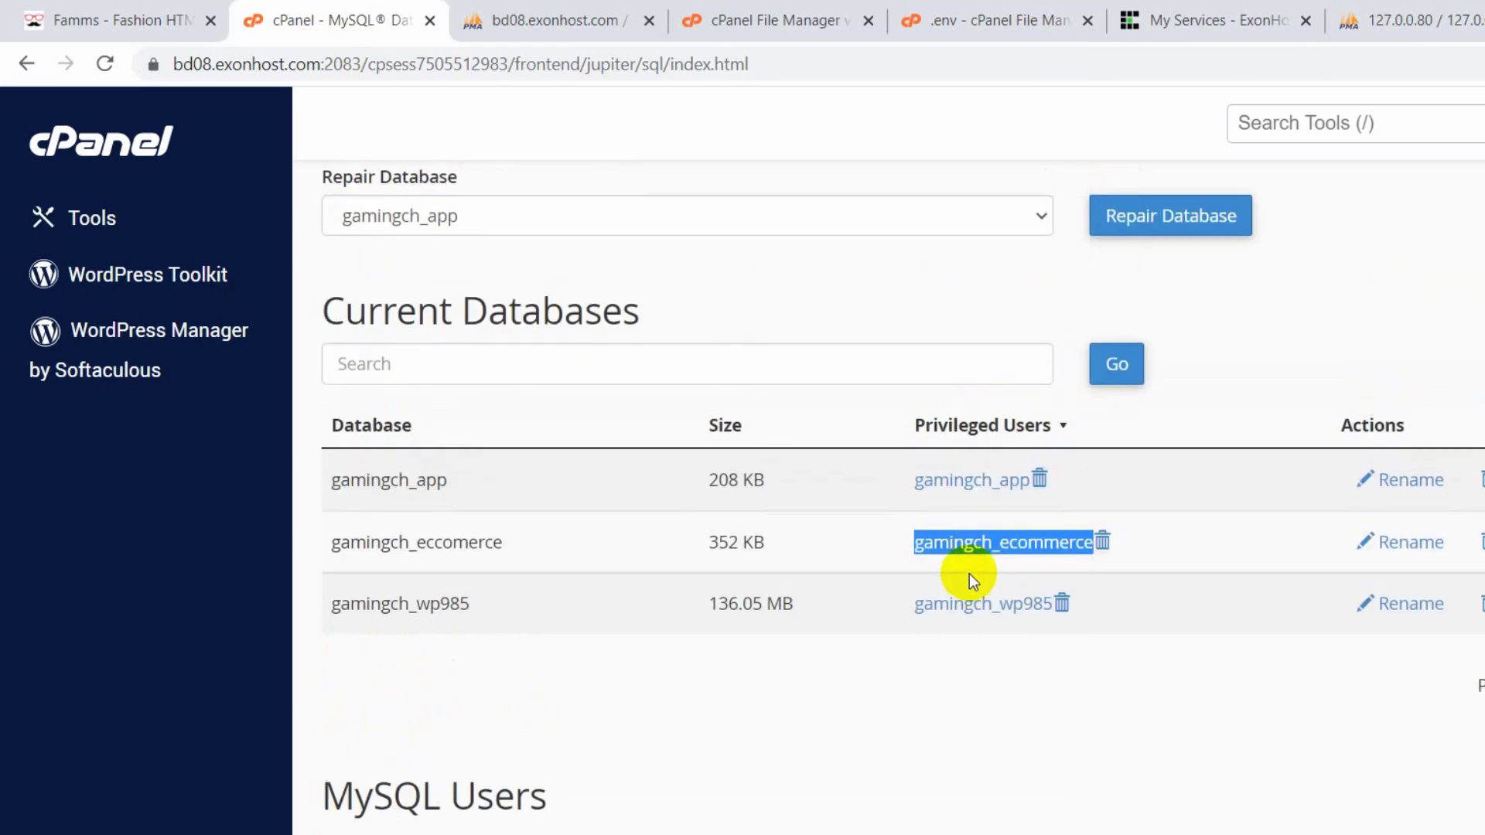
scroll(541, 587, down, 5)
click(530, 447)
click(393, 542)
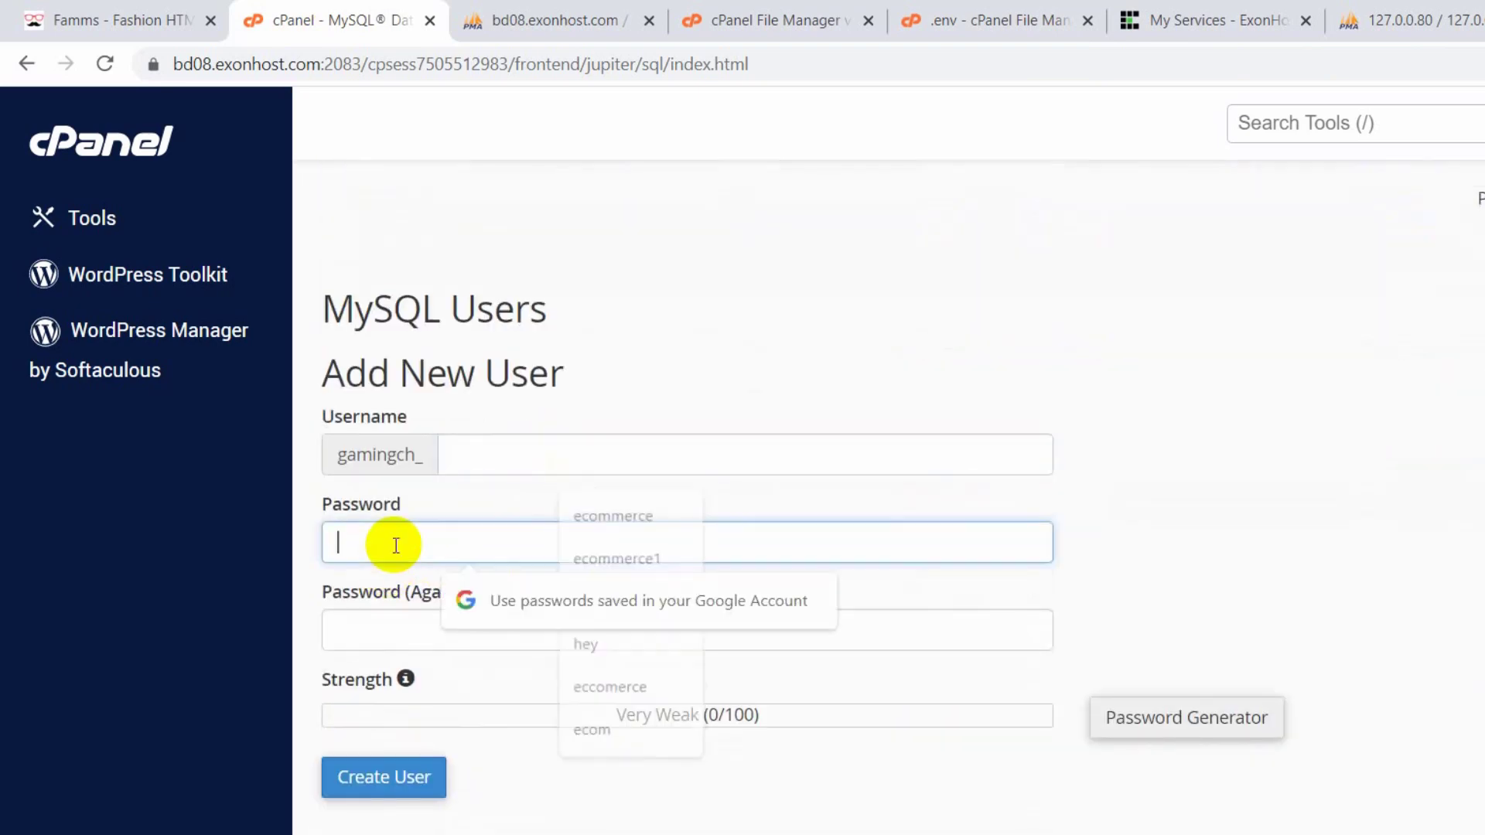
click(425, 626)
click(431, 540)
click(421, 627)
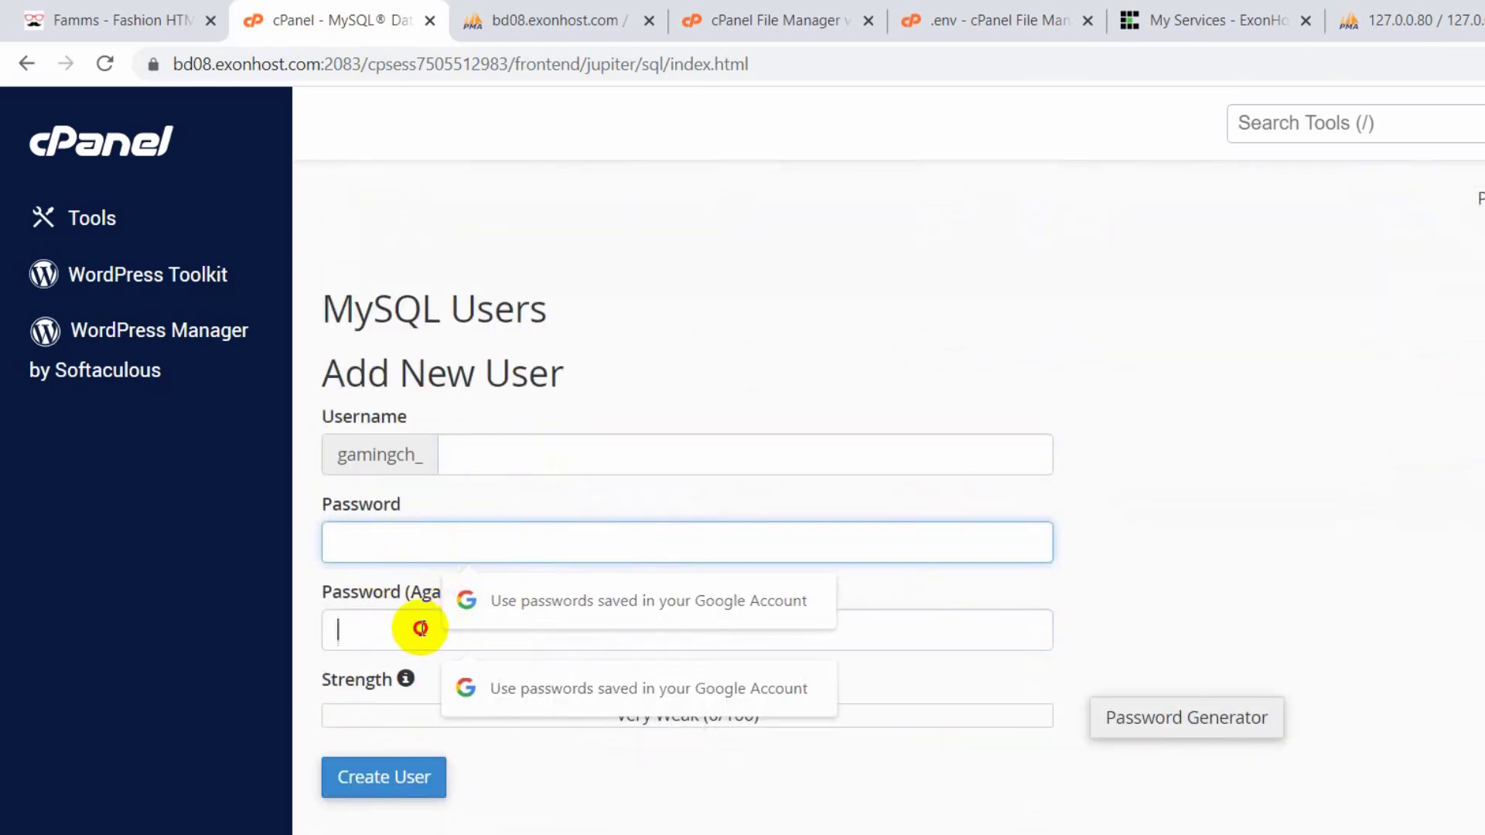
click(414, 539)
click(939, 20)
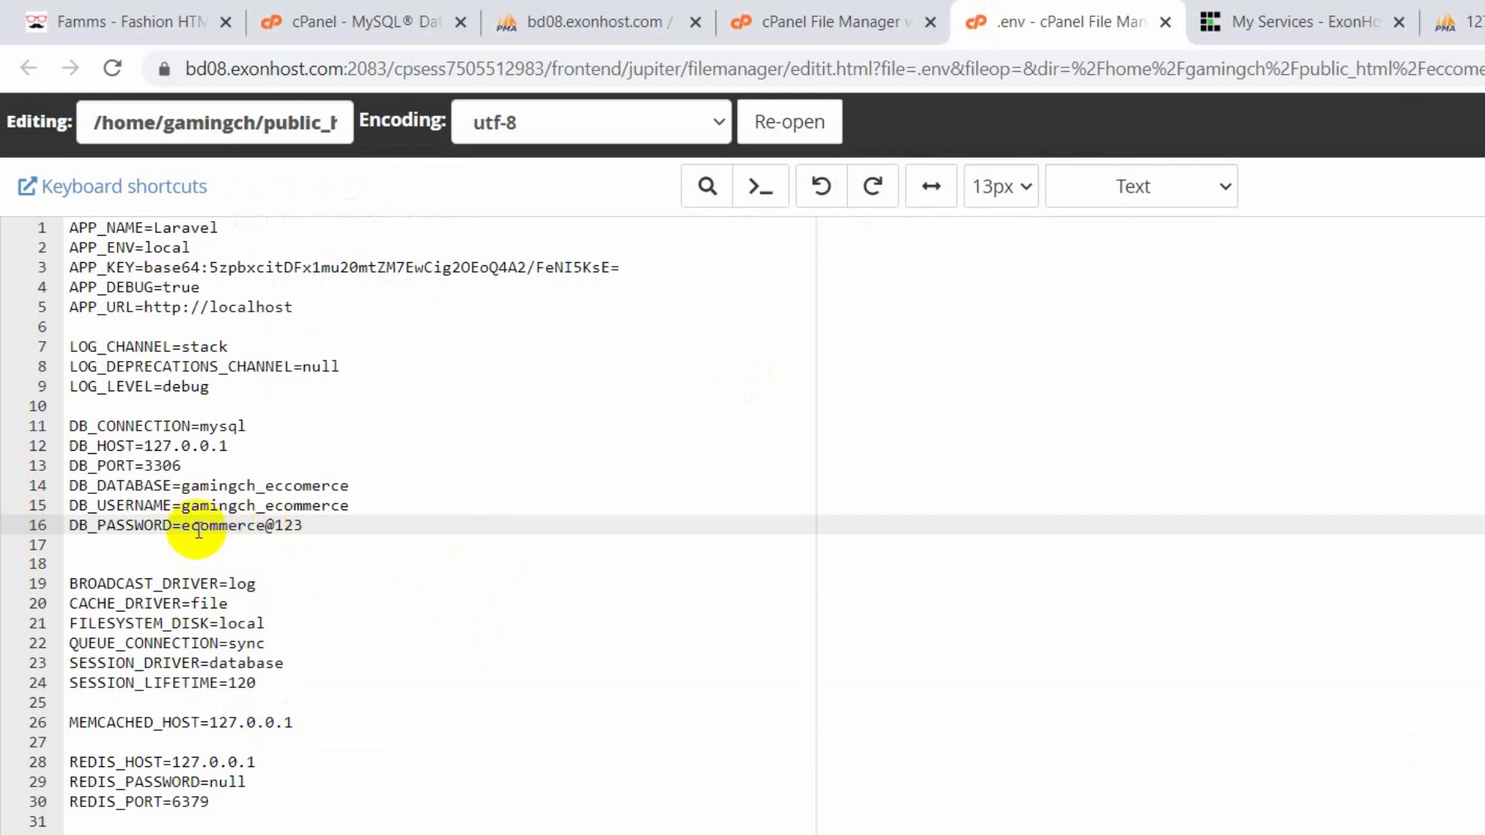
Wrap the DB_PASSWORD value in single quotes and save the .env file
click(181, 528)
text(')
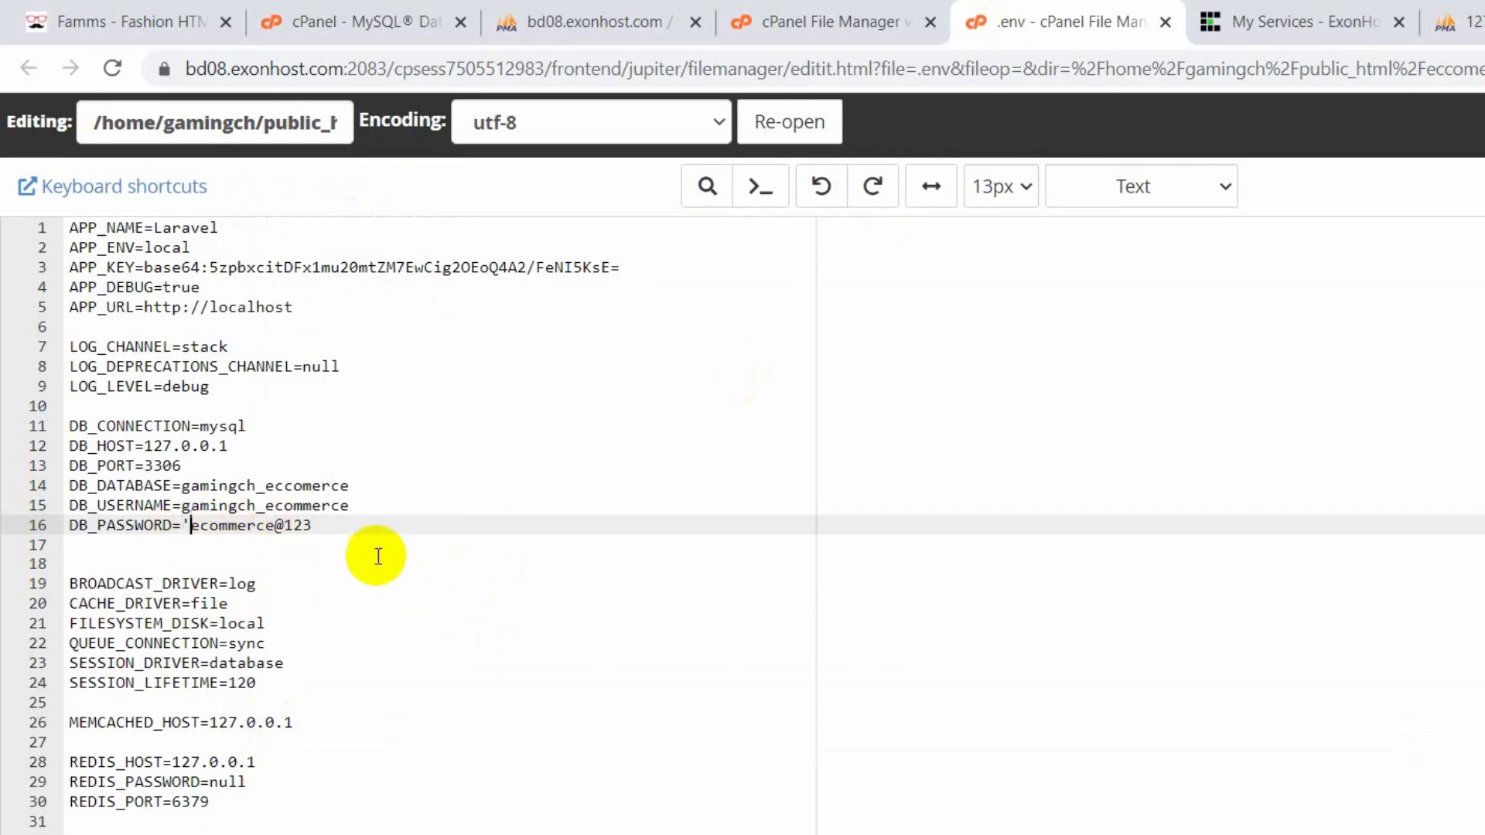
click(310, 526)
text(')
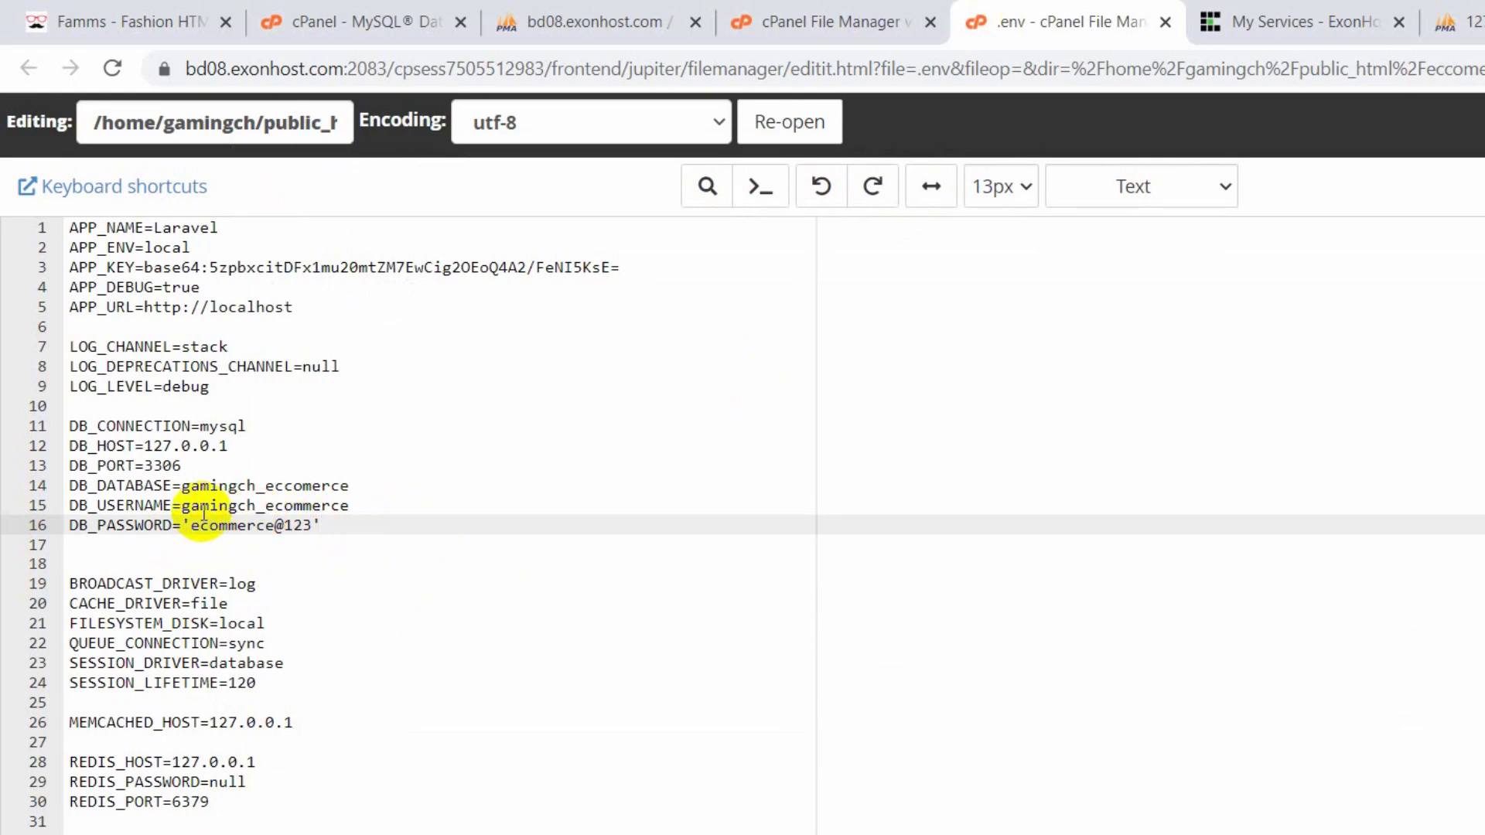
drag(189, 524, 352, 529)
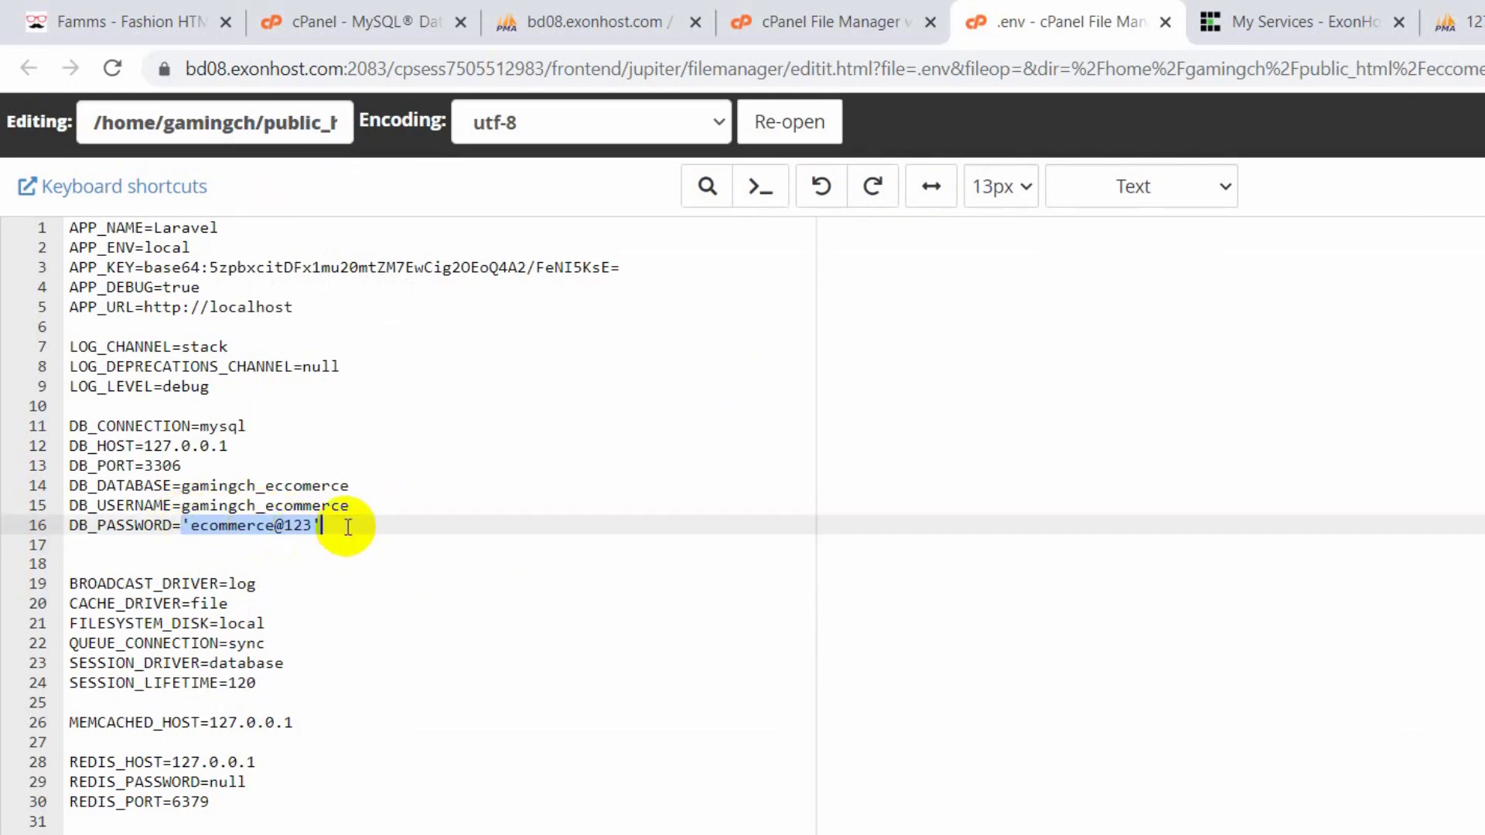
click(340, 526)
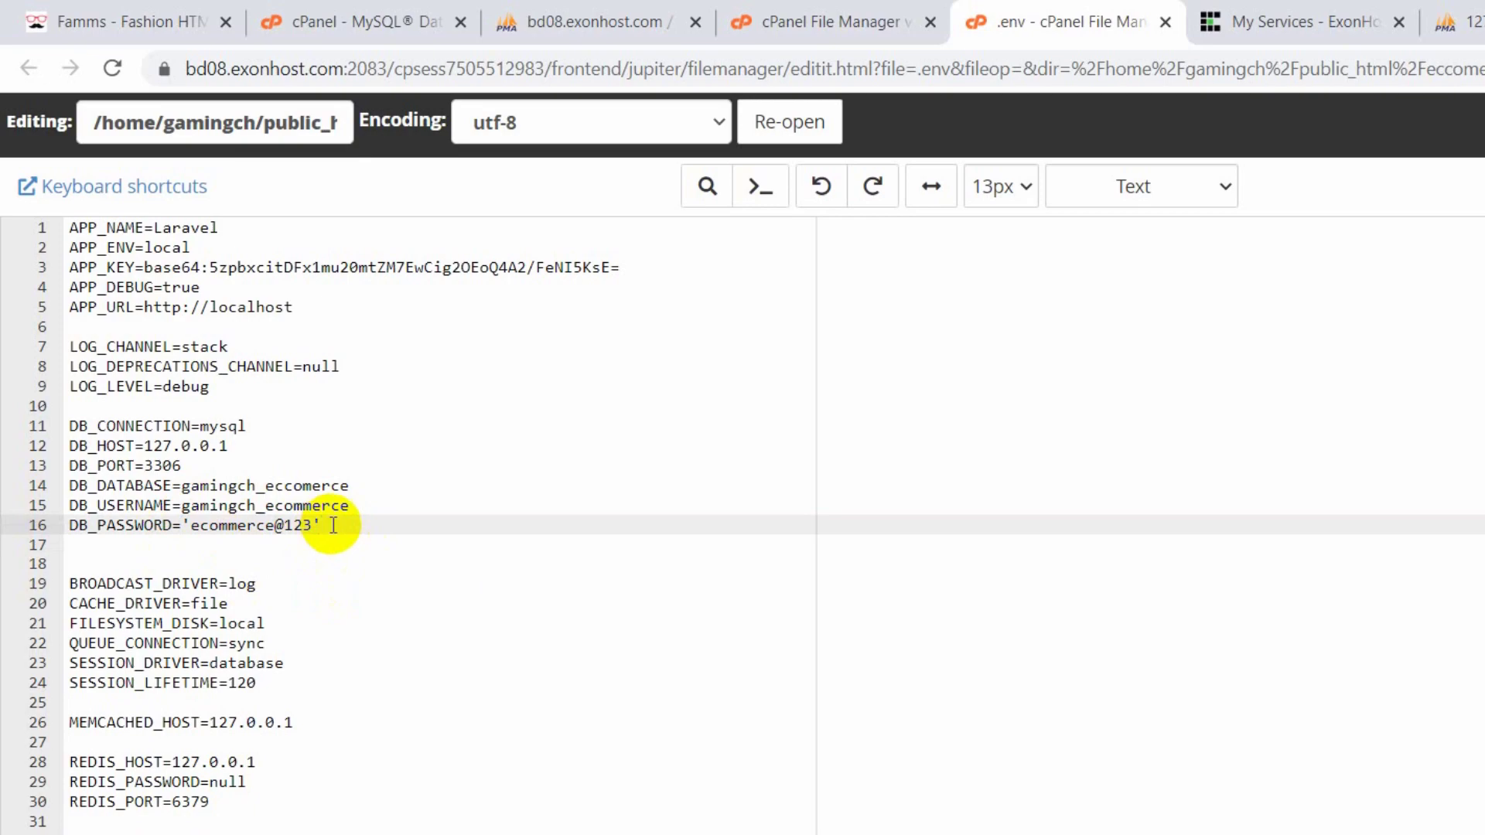
click(1344, 93)
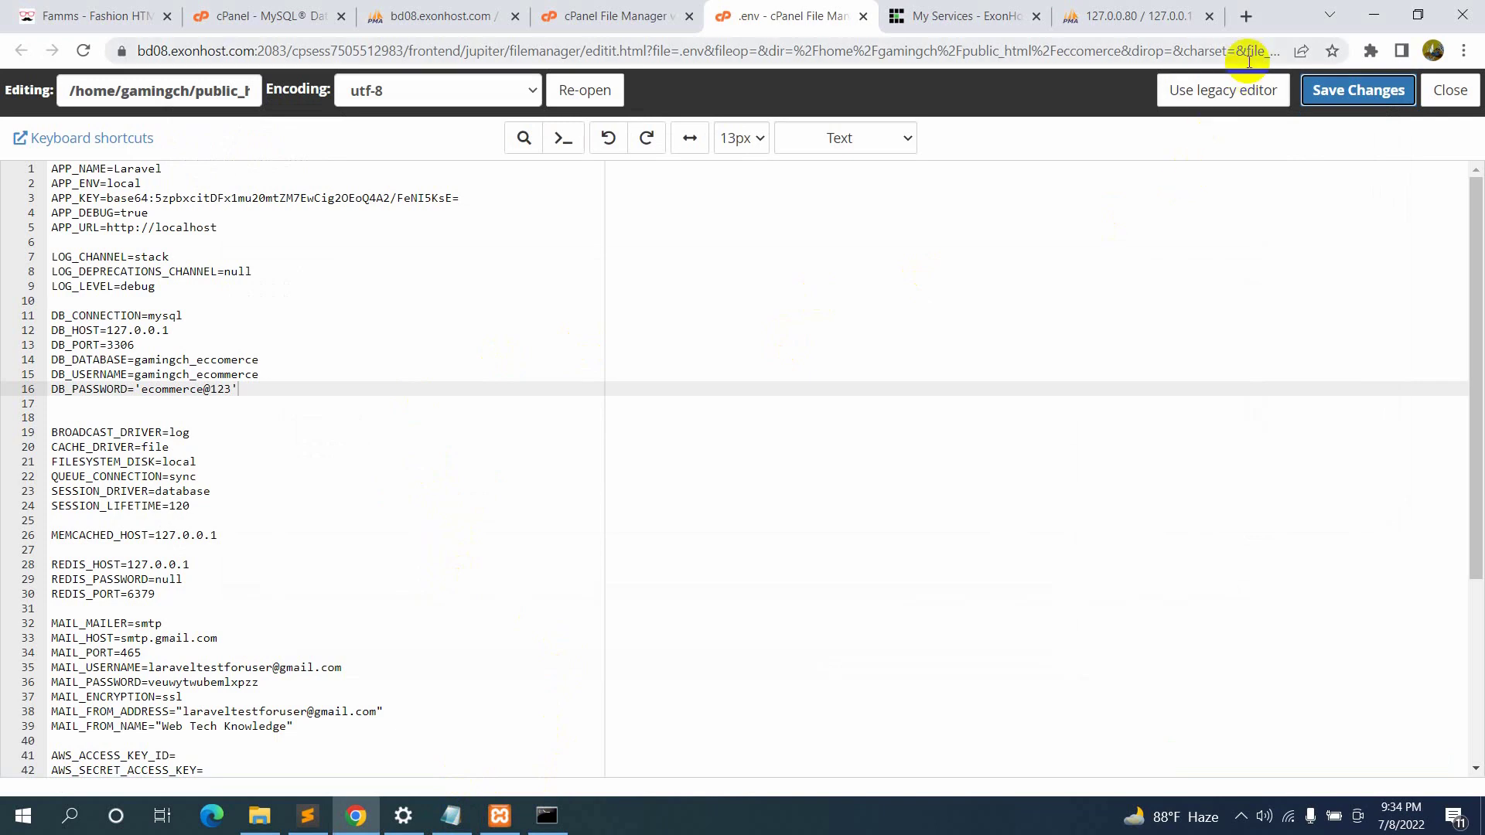
click(1345, 107)
Load gamingchairbd.com/eccomerce/ in a new tab, which returns 403 Access Denied
click(1250, 17)
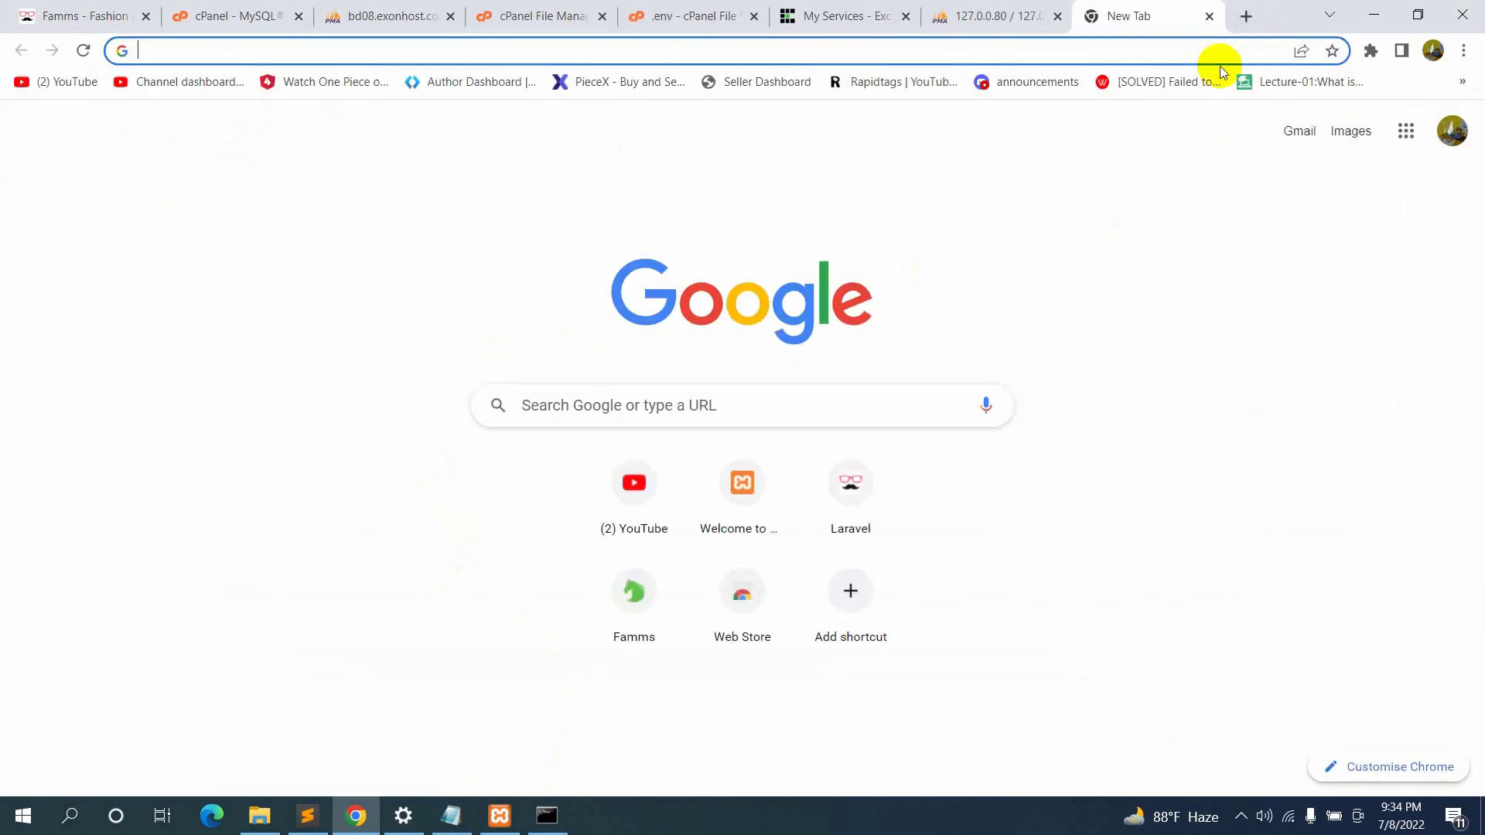
text(g)
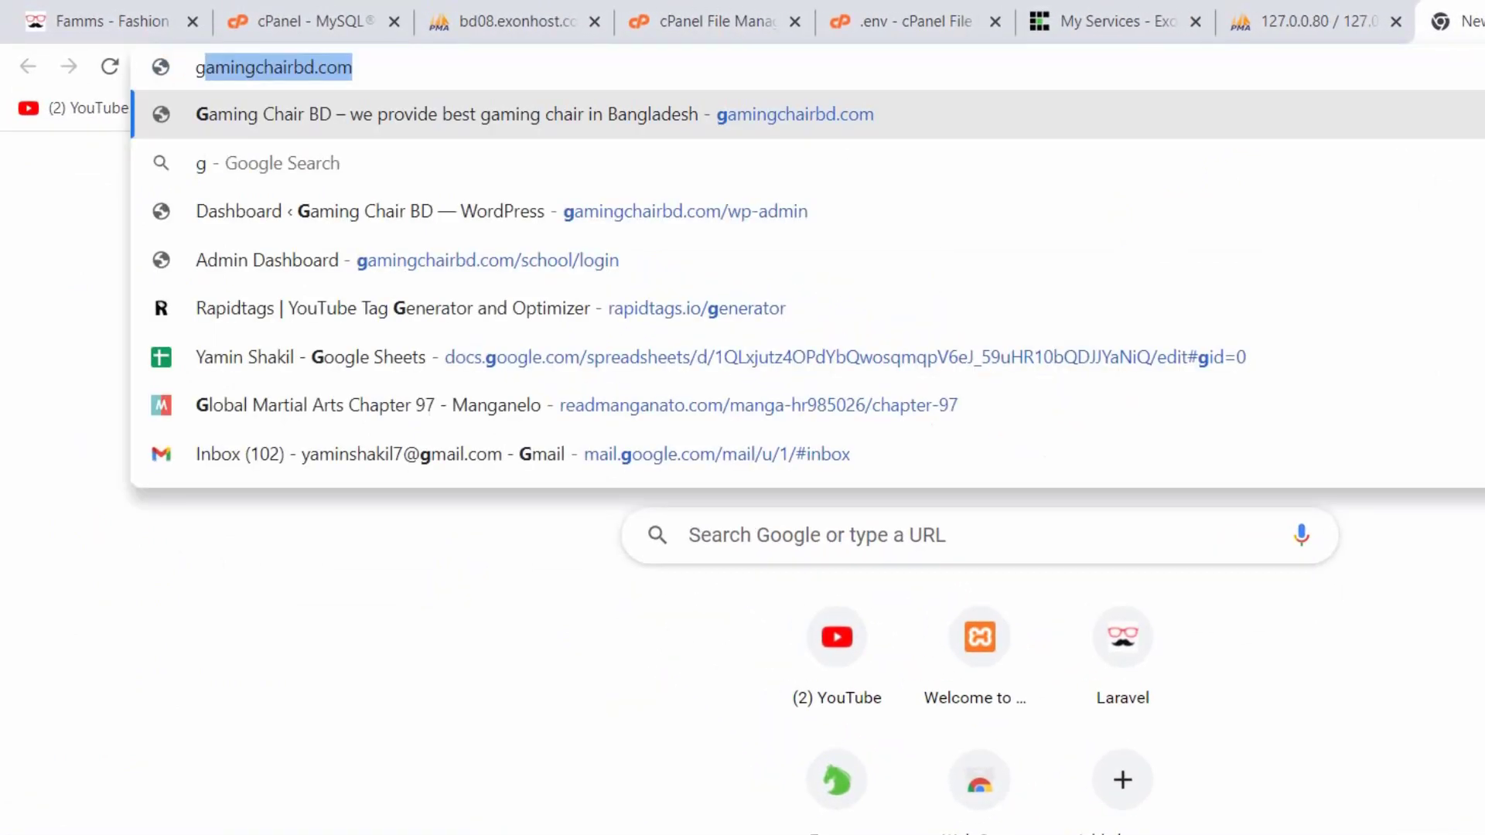
key(Right)
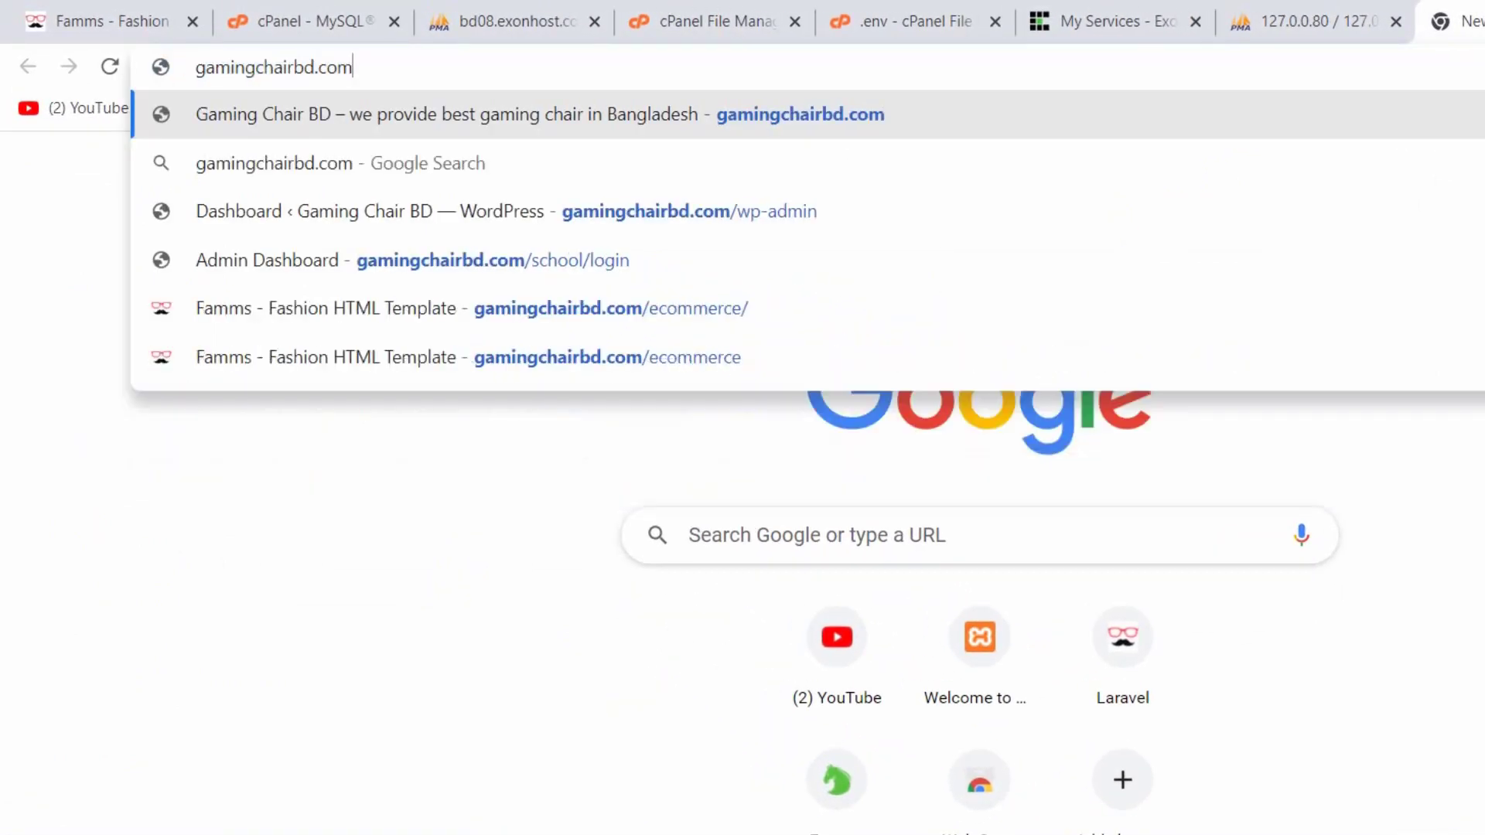
text(/)
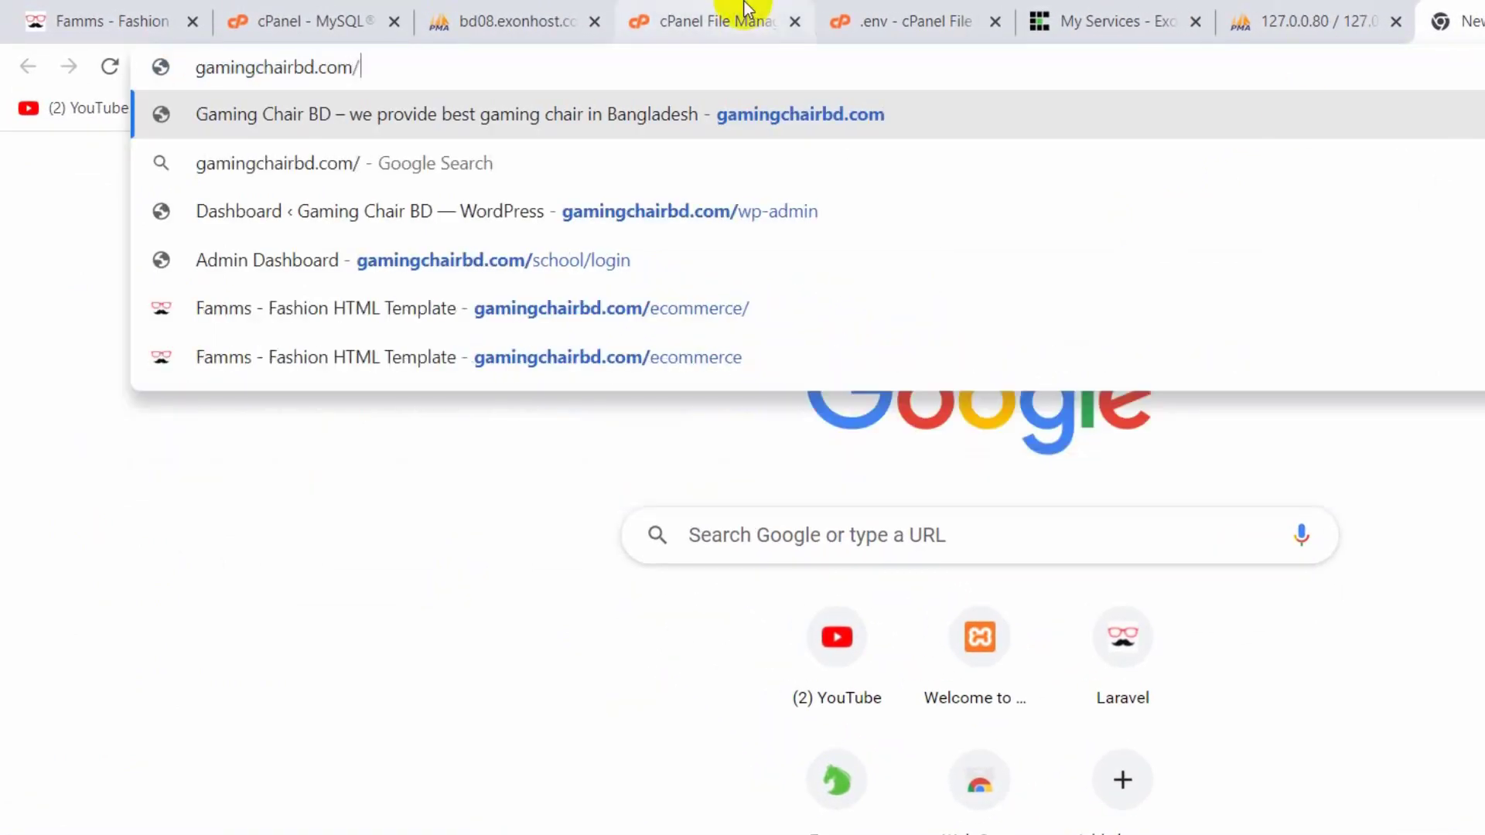
click(745, 9)
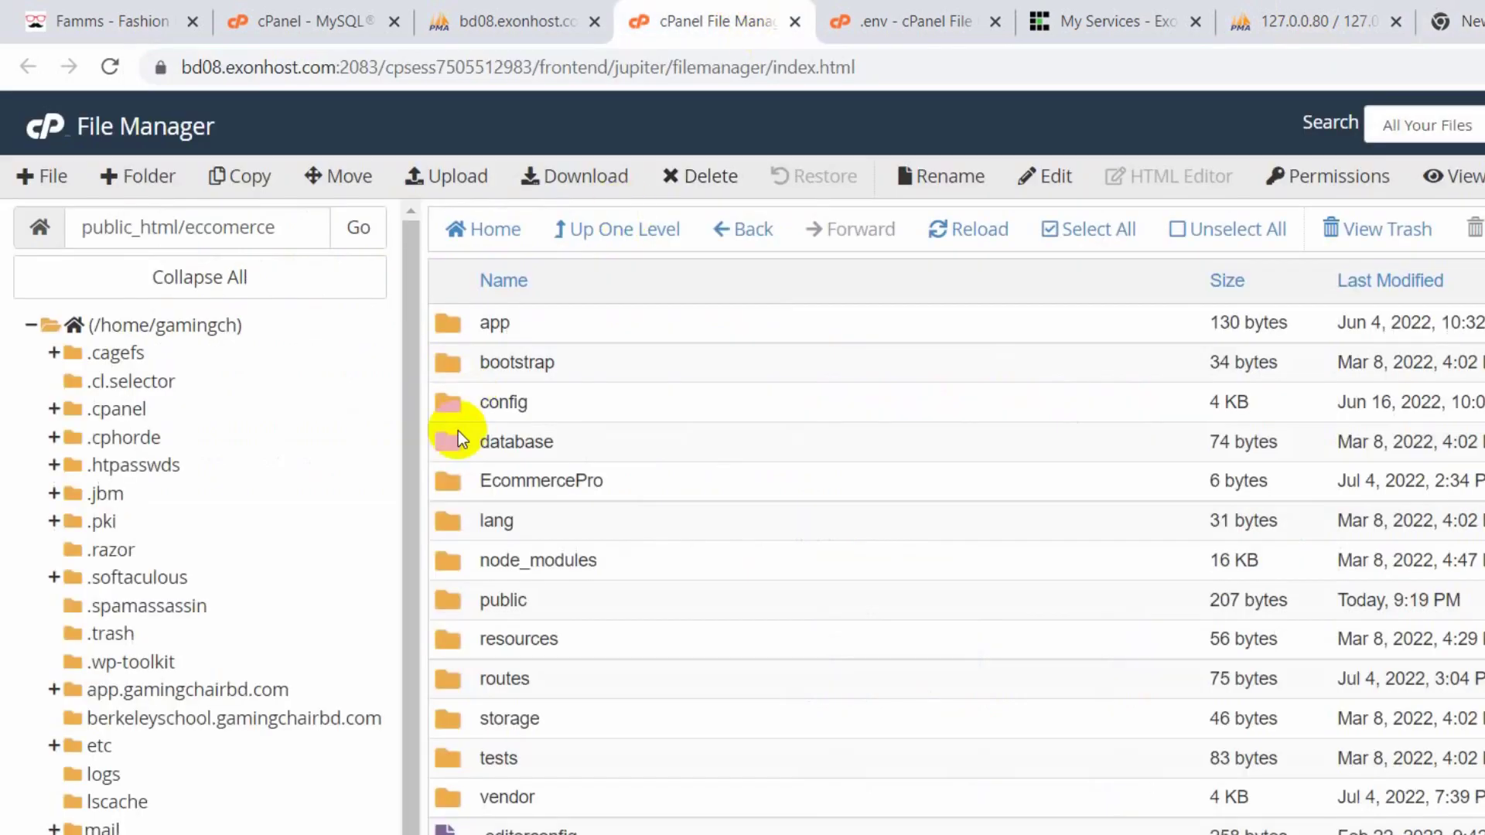
click(614, 232)
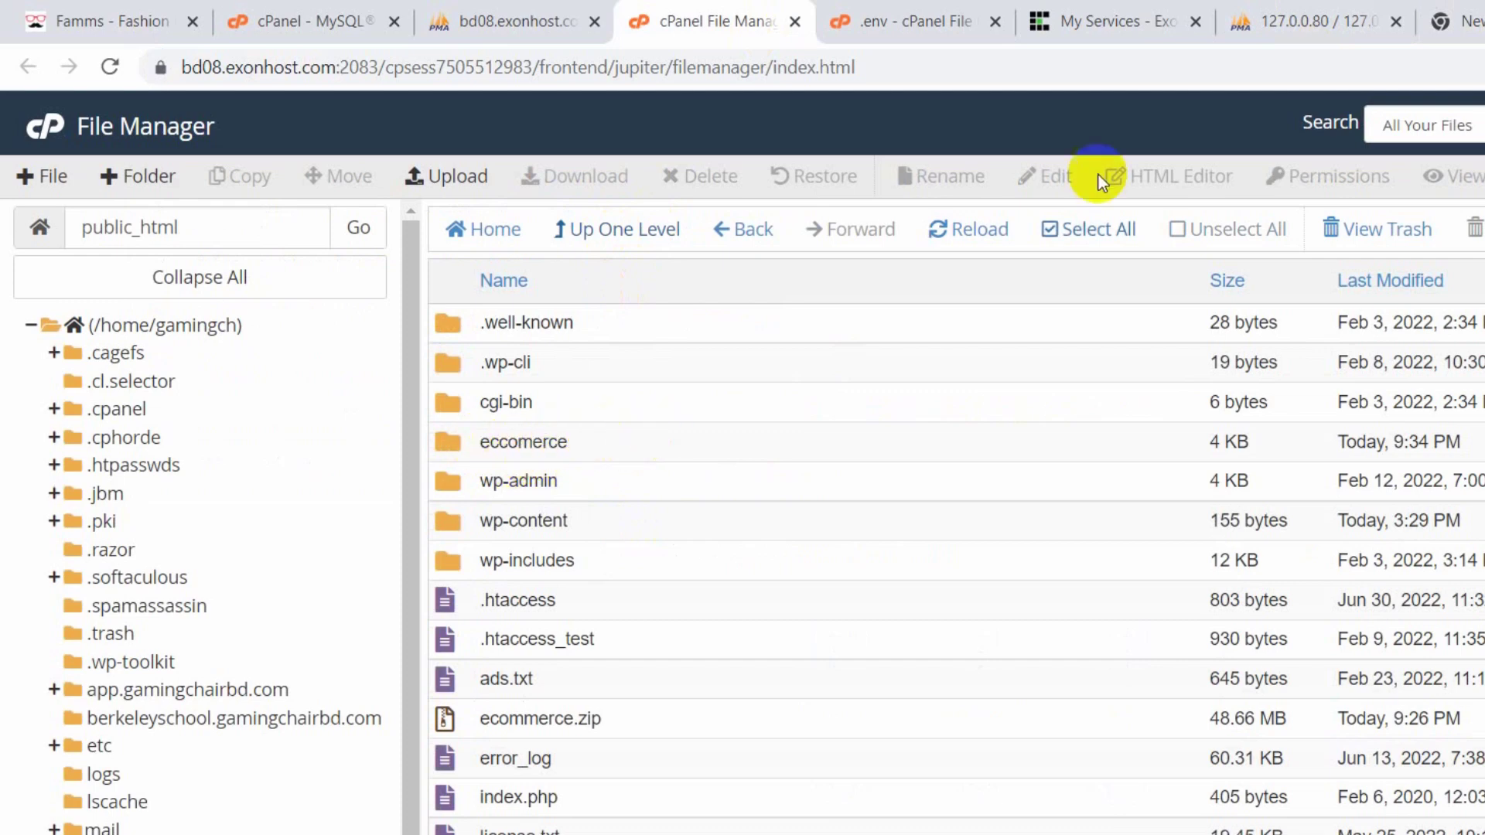
click(1460, 21)
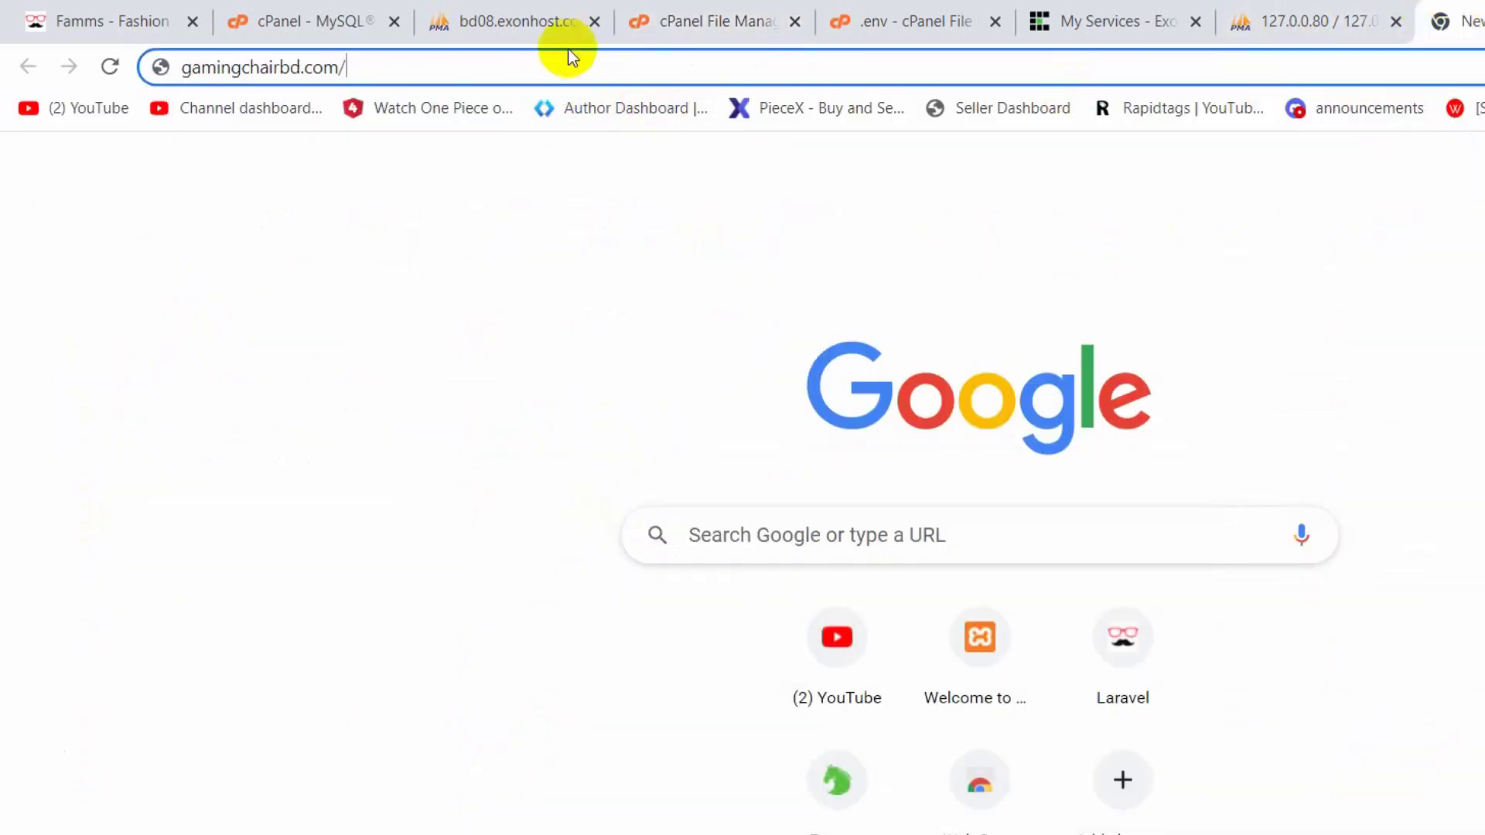
text(eccomerce)
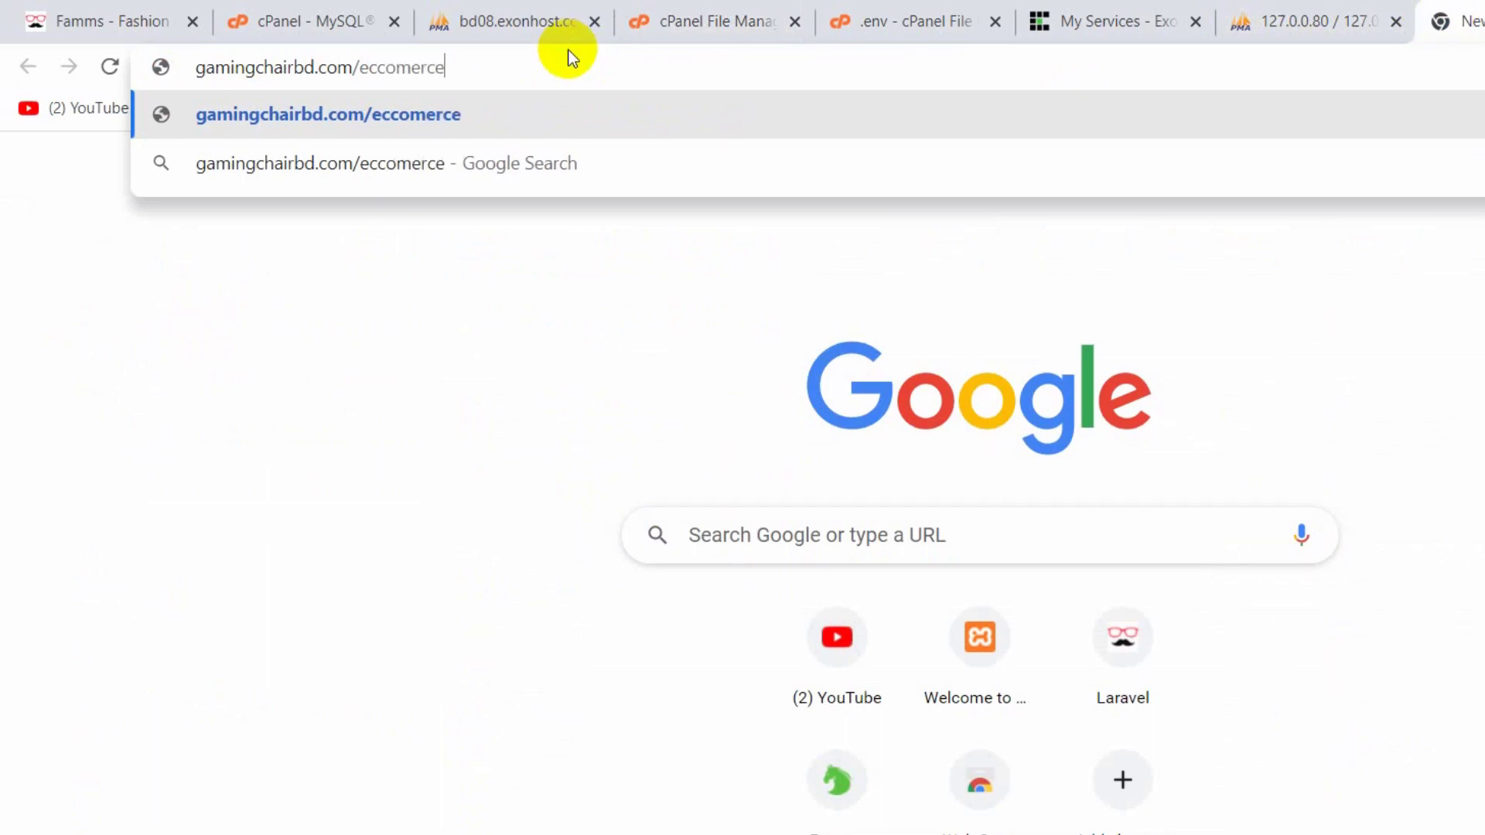
double_click(429, 66)
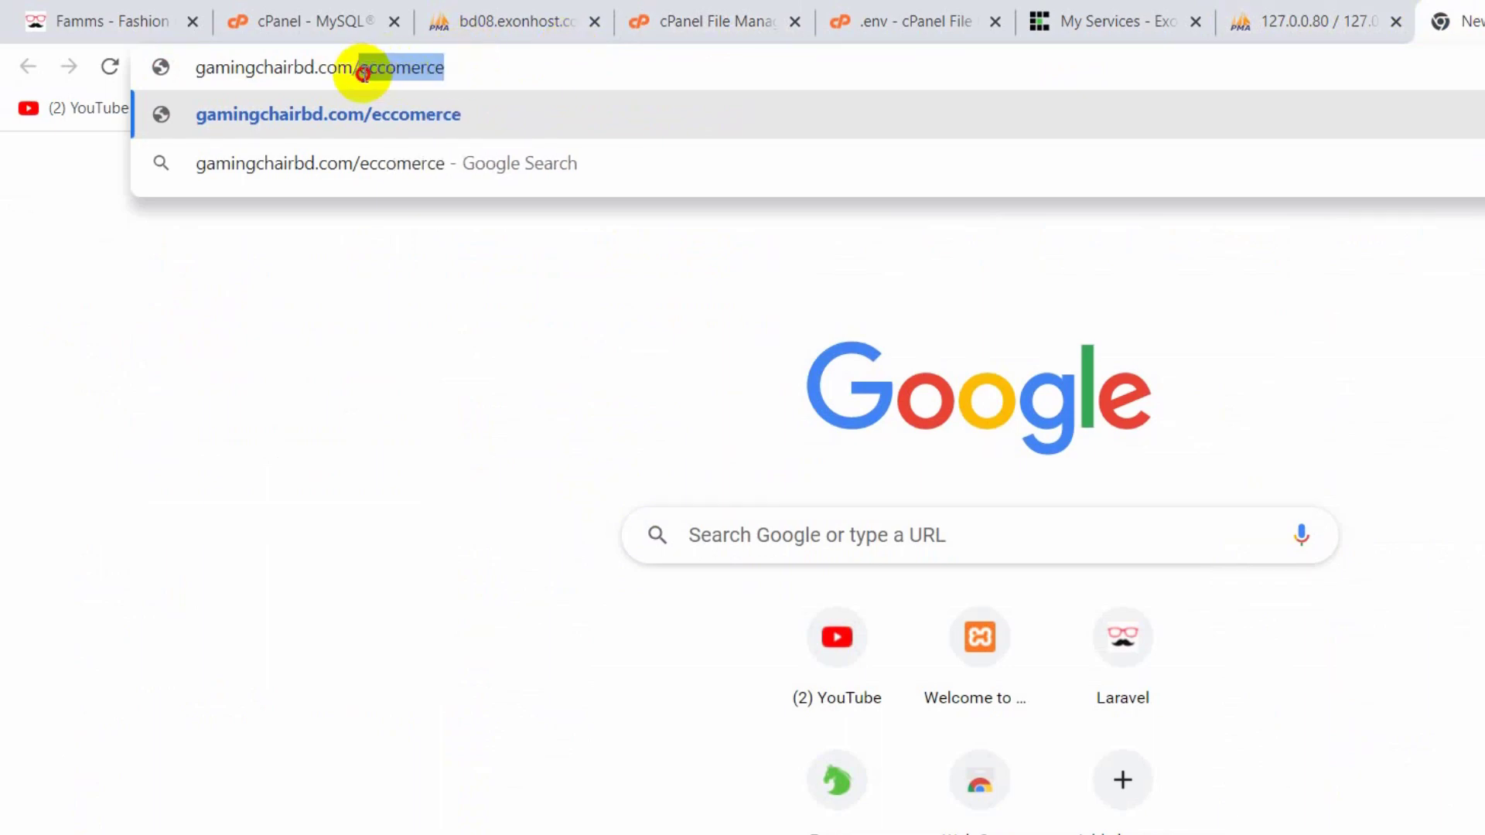
click(472, 64)
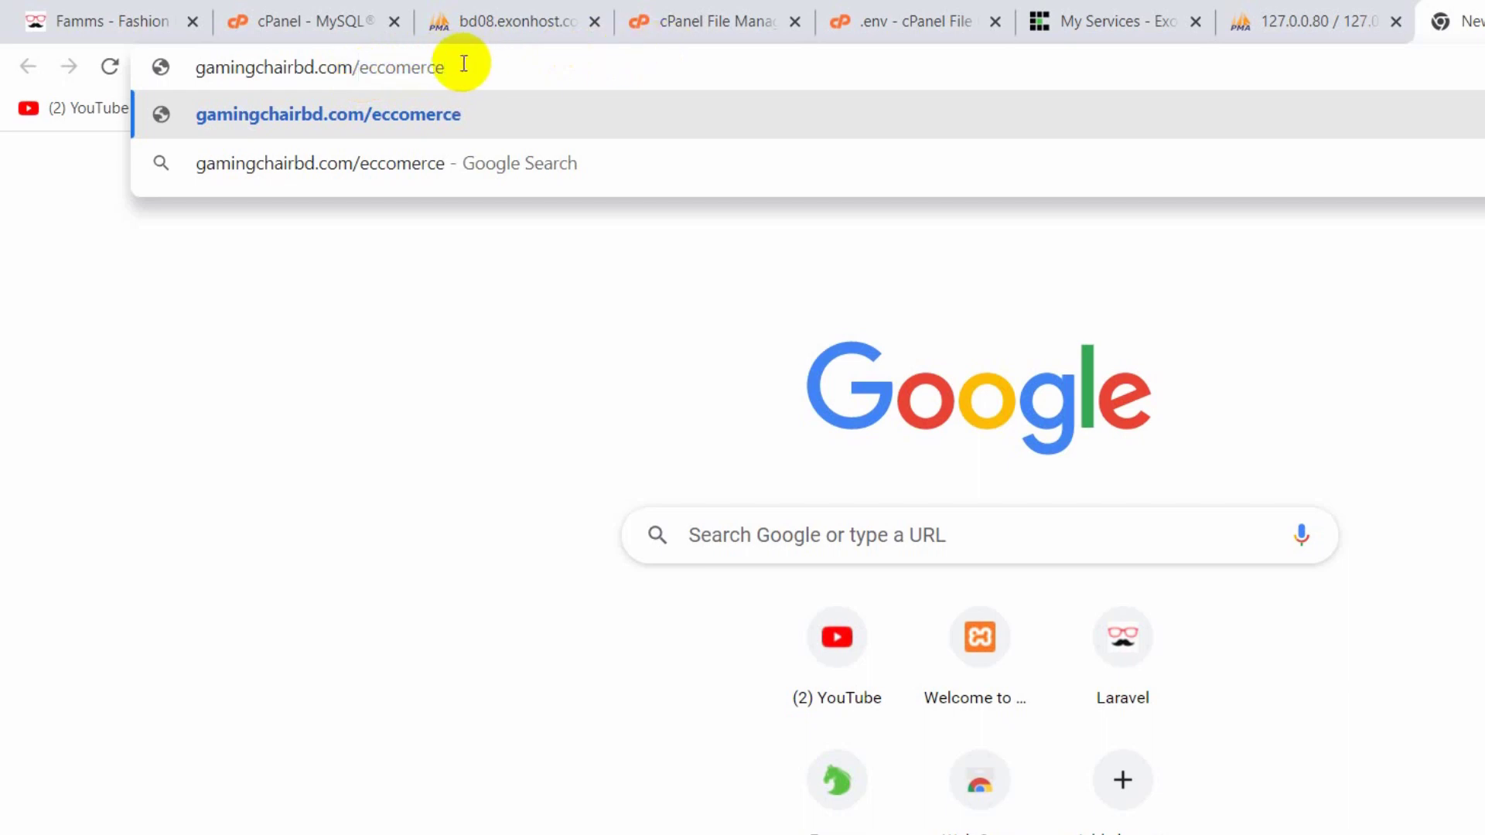
key(Return)
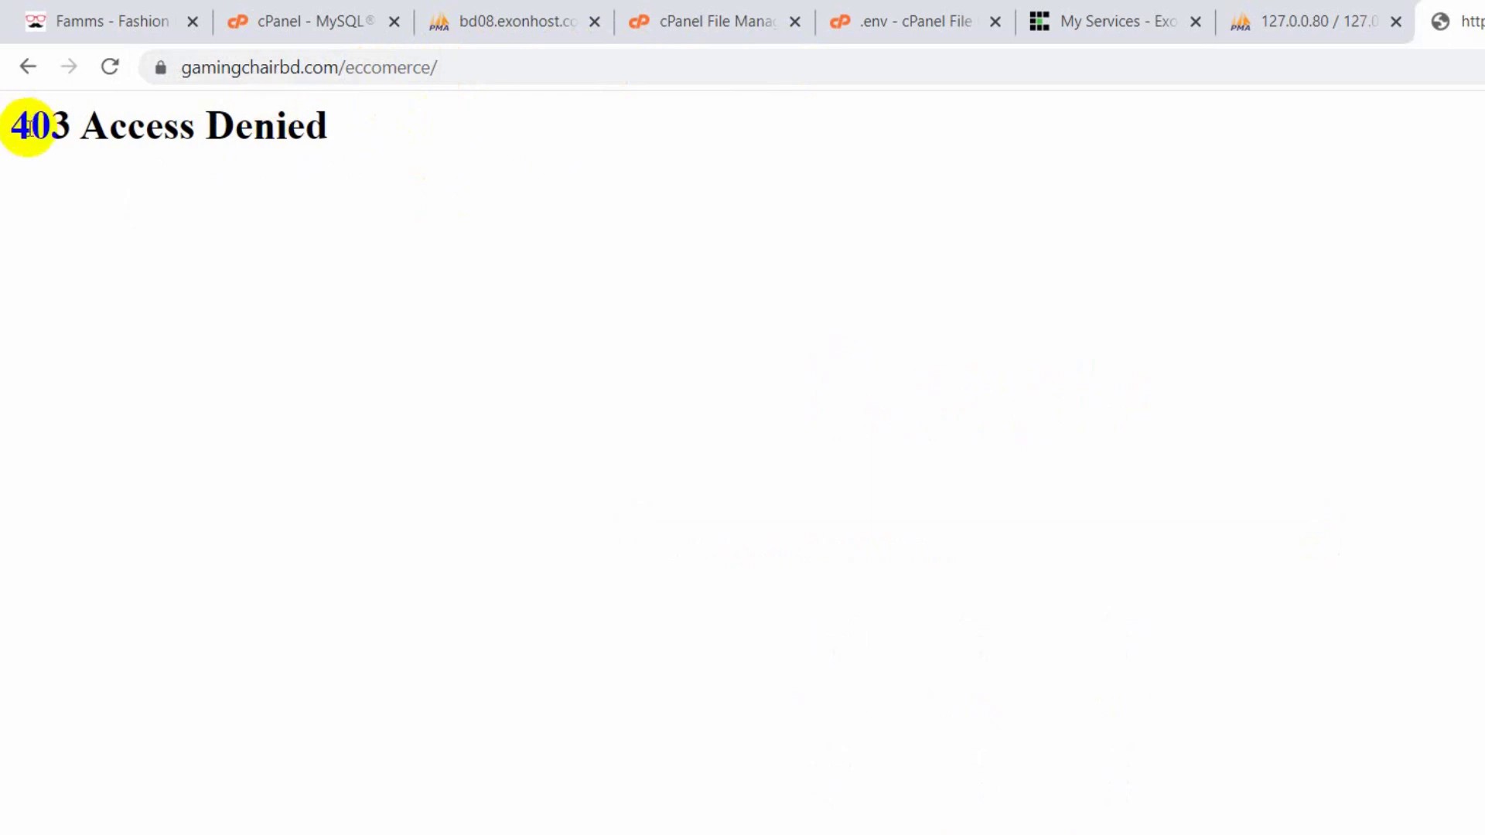
drag(26, 126, 321, 116)
click(390, 120)
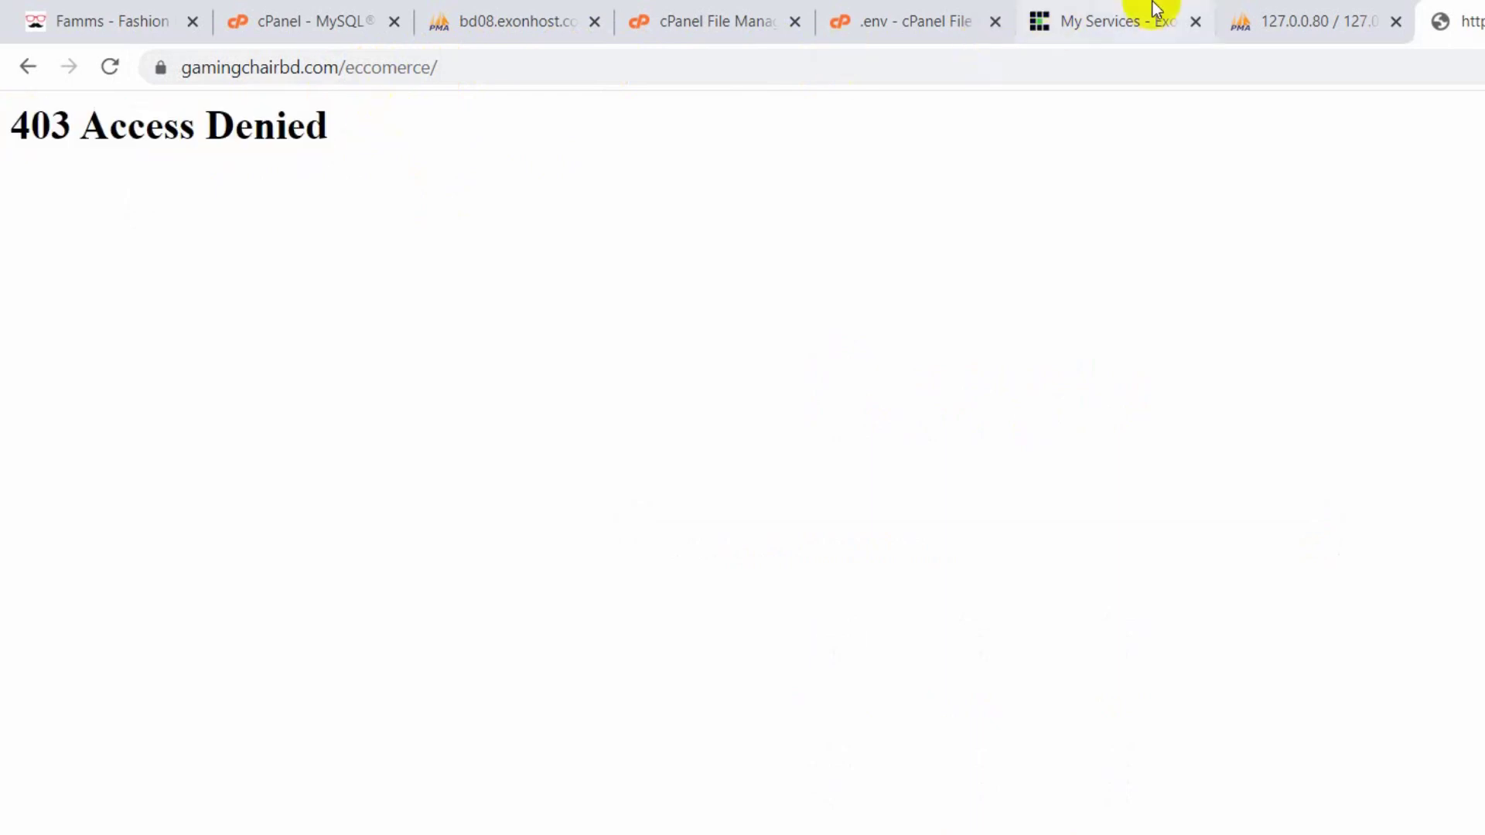
Move index.php from eccomerce/public to /public_html/eccomerce/
click(870, 17)
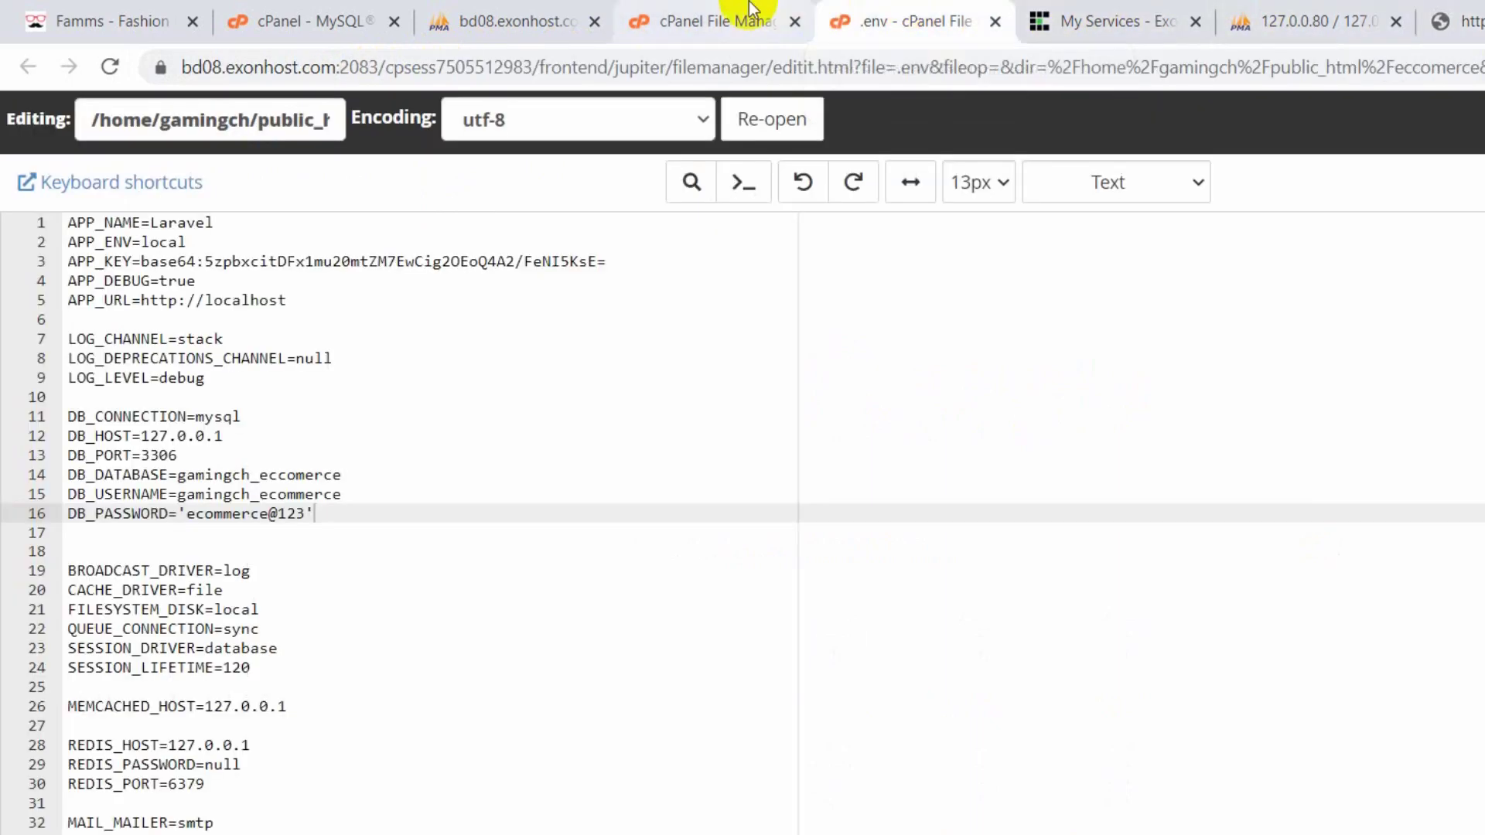
click(704, 17)
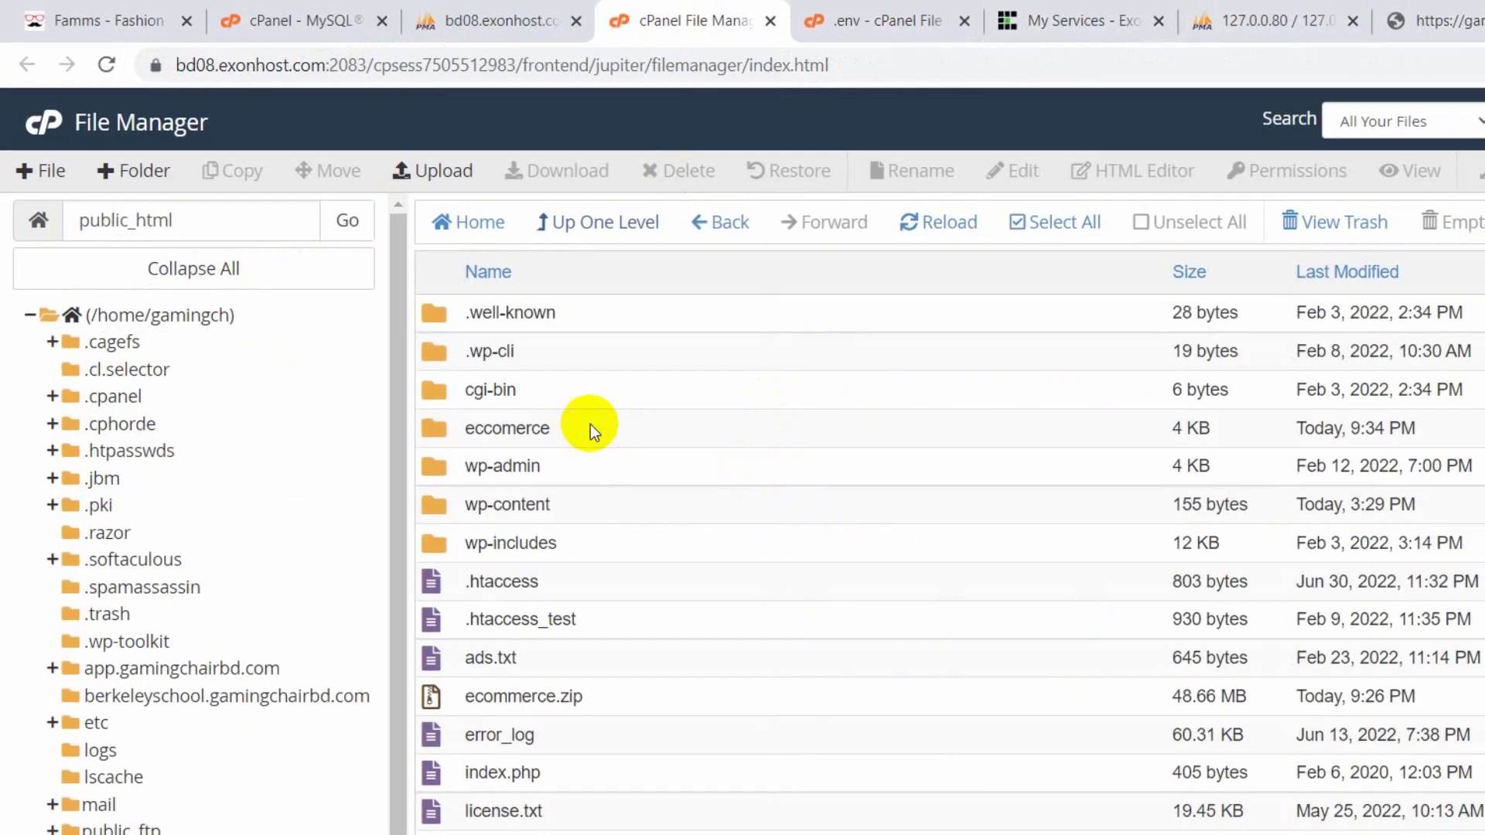
double_click(616, 438)
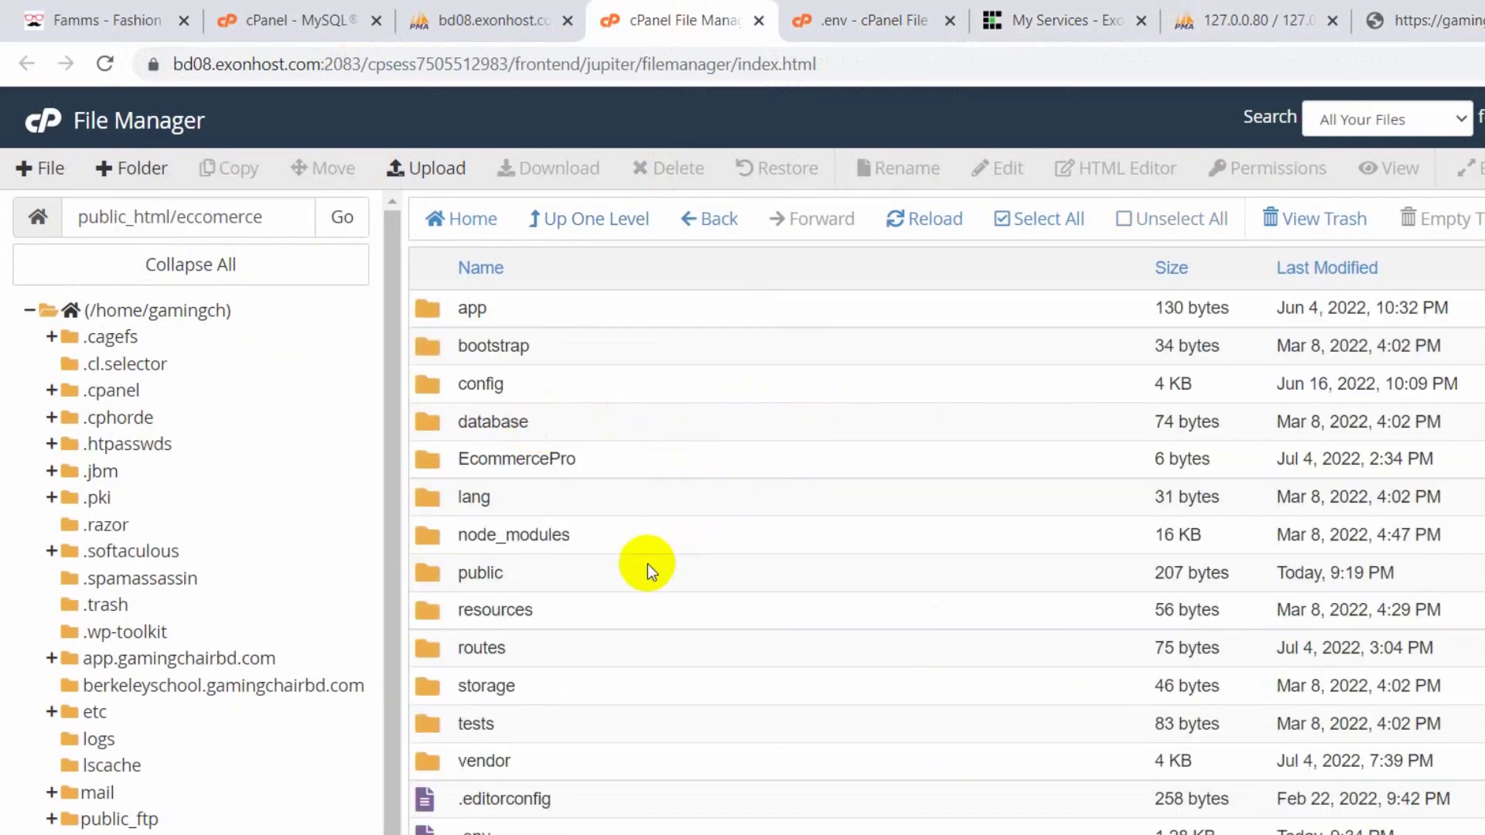
double_click(614, 571)
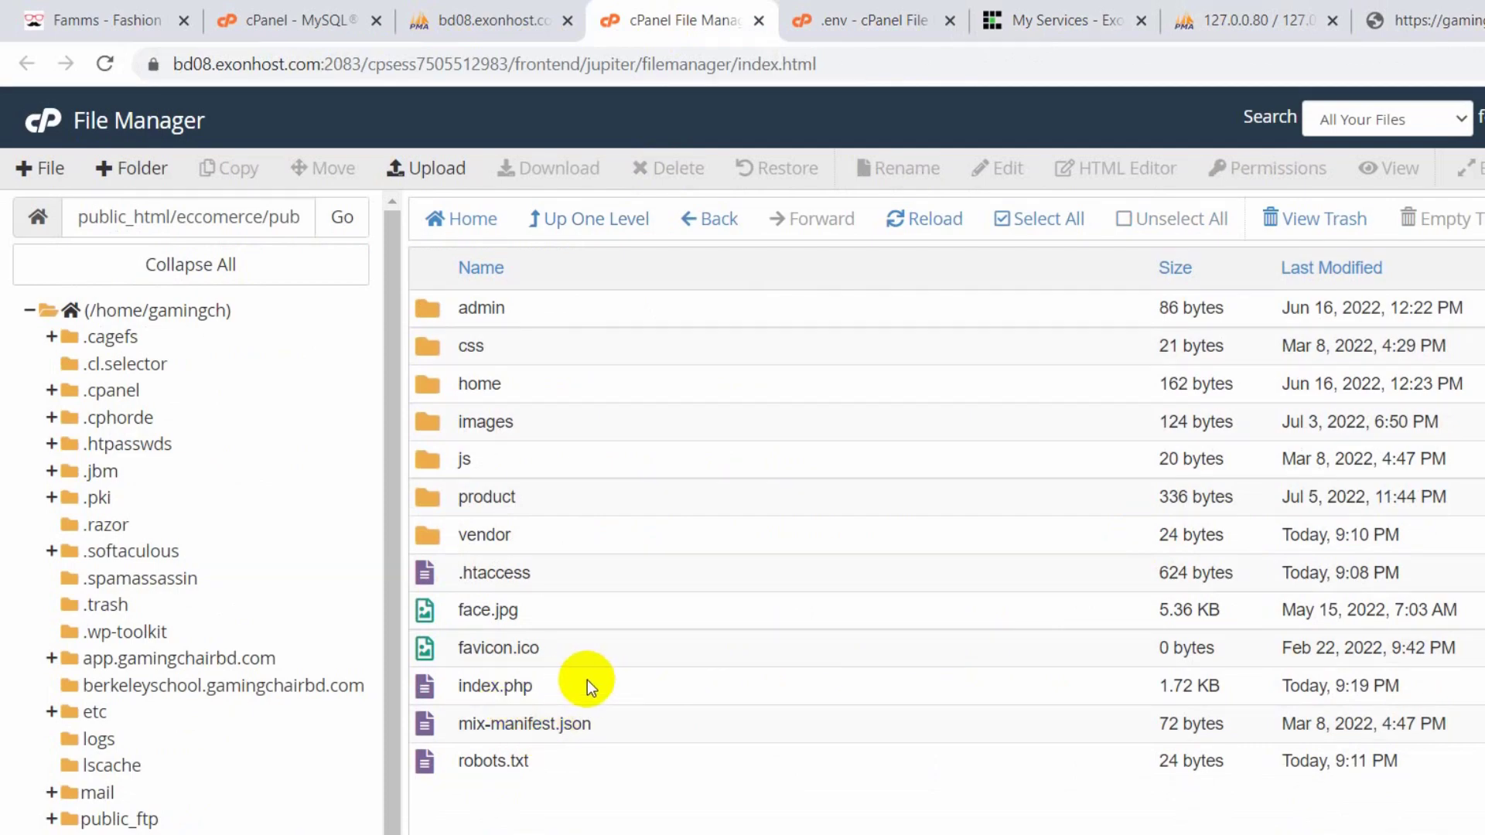
right_click(586, 682)
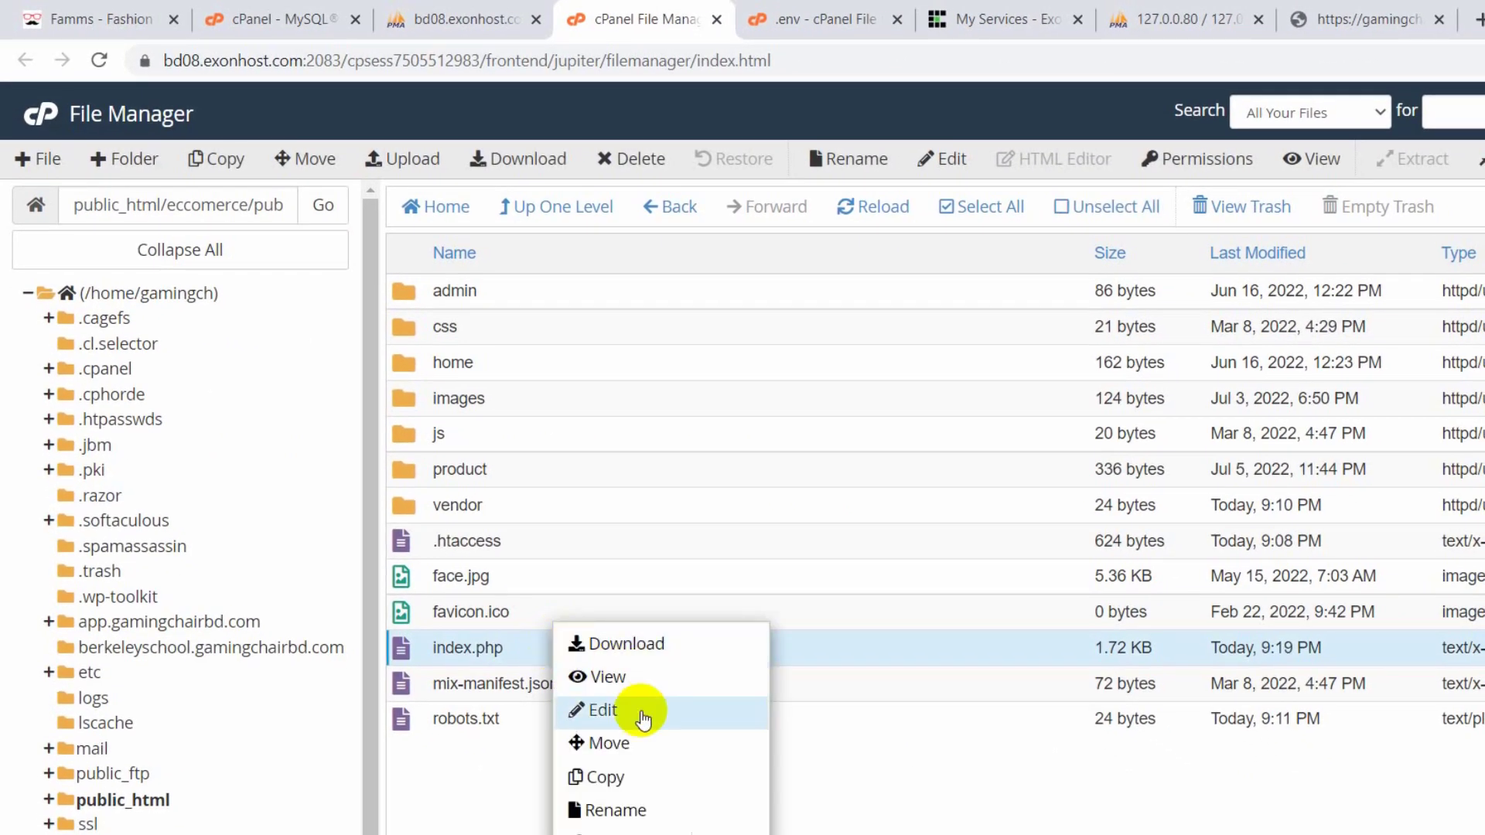
click(659, 742)
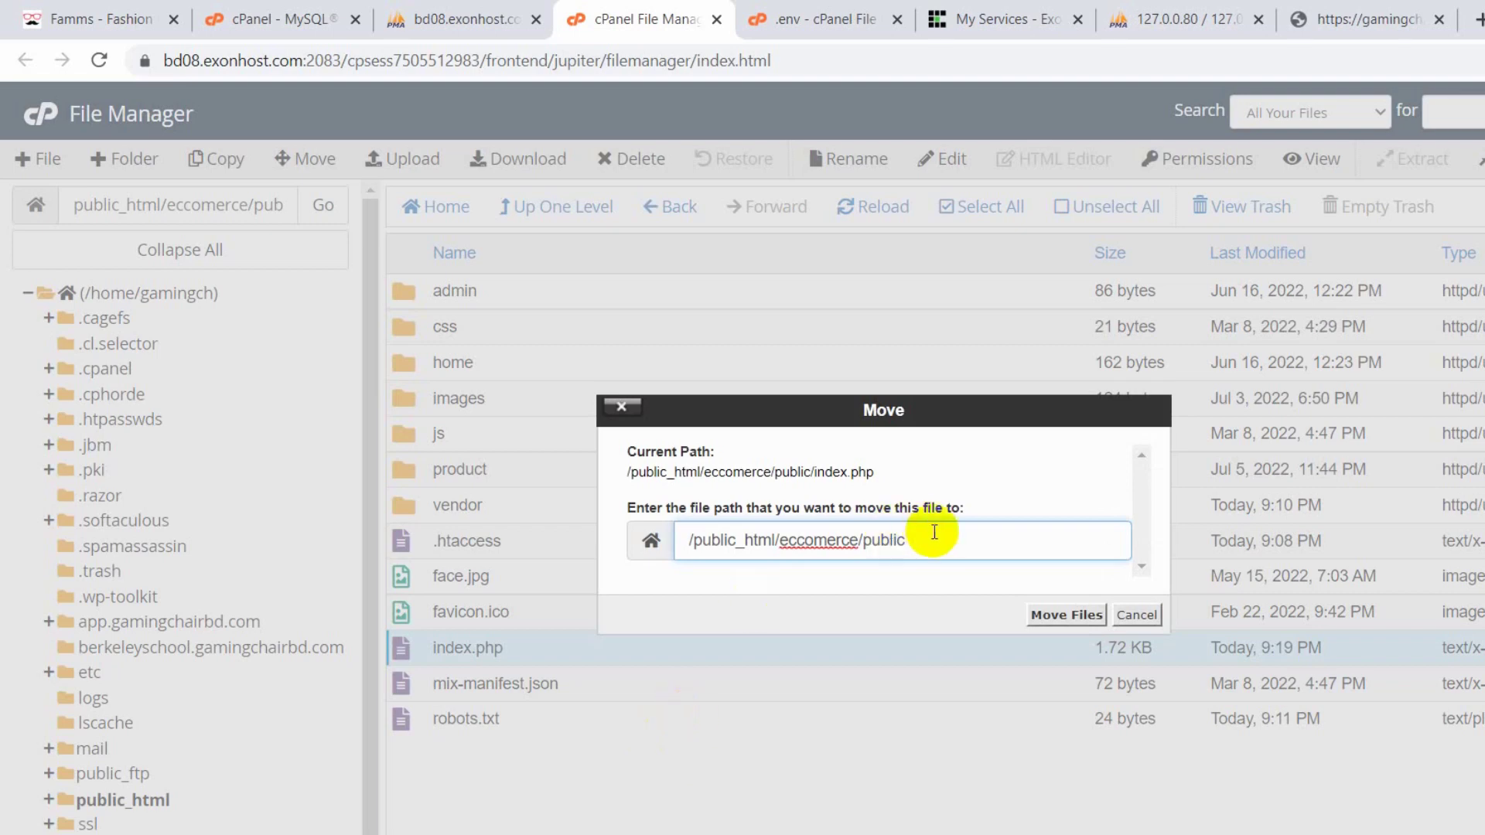
key(BackSpace)
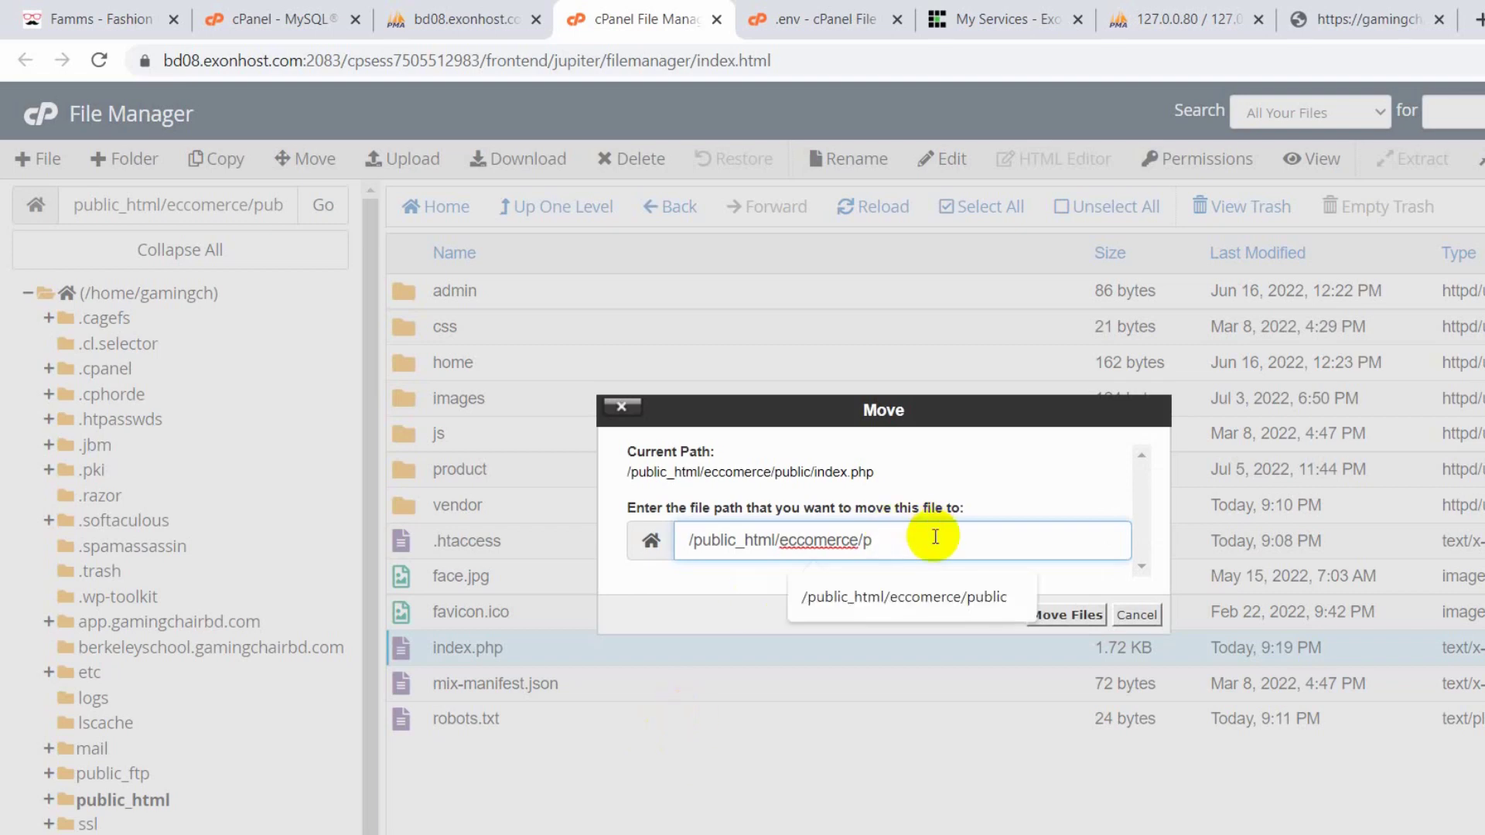
key(BackSpace)
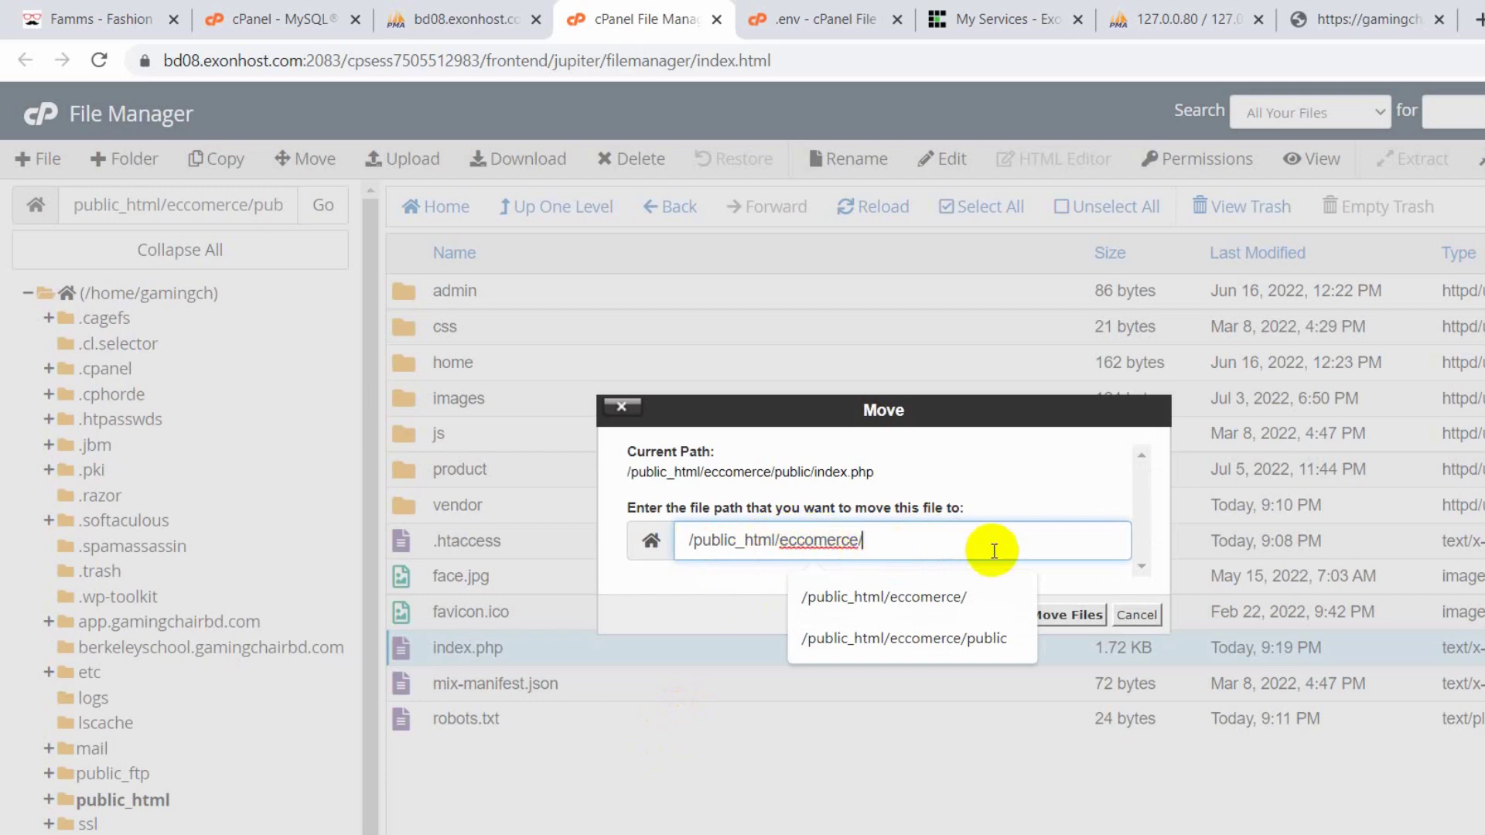
click(1106, 499)
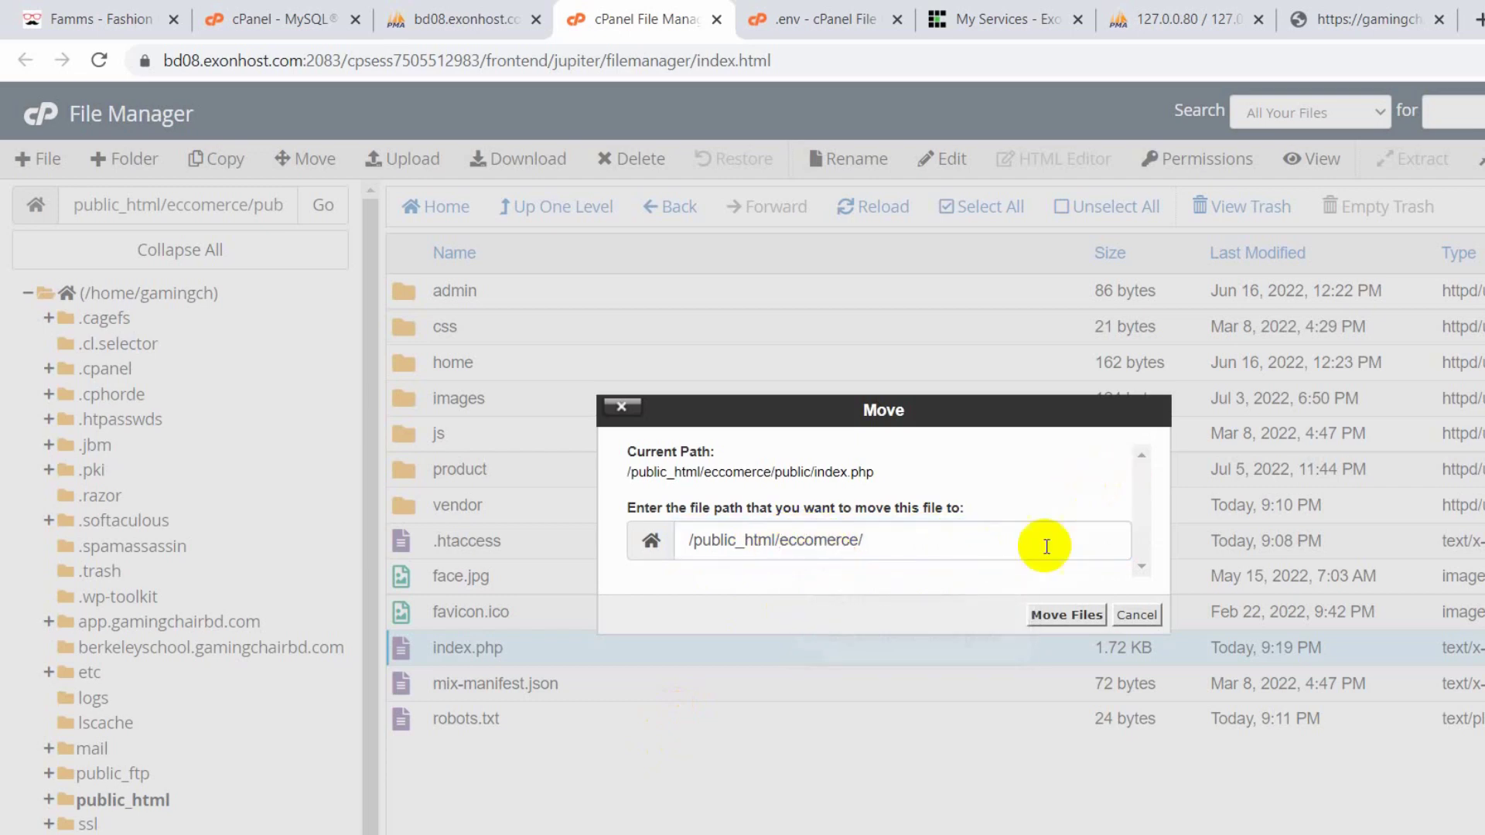
click(1041, 613)
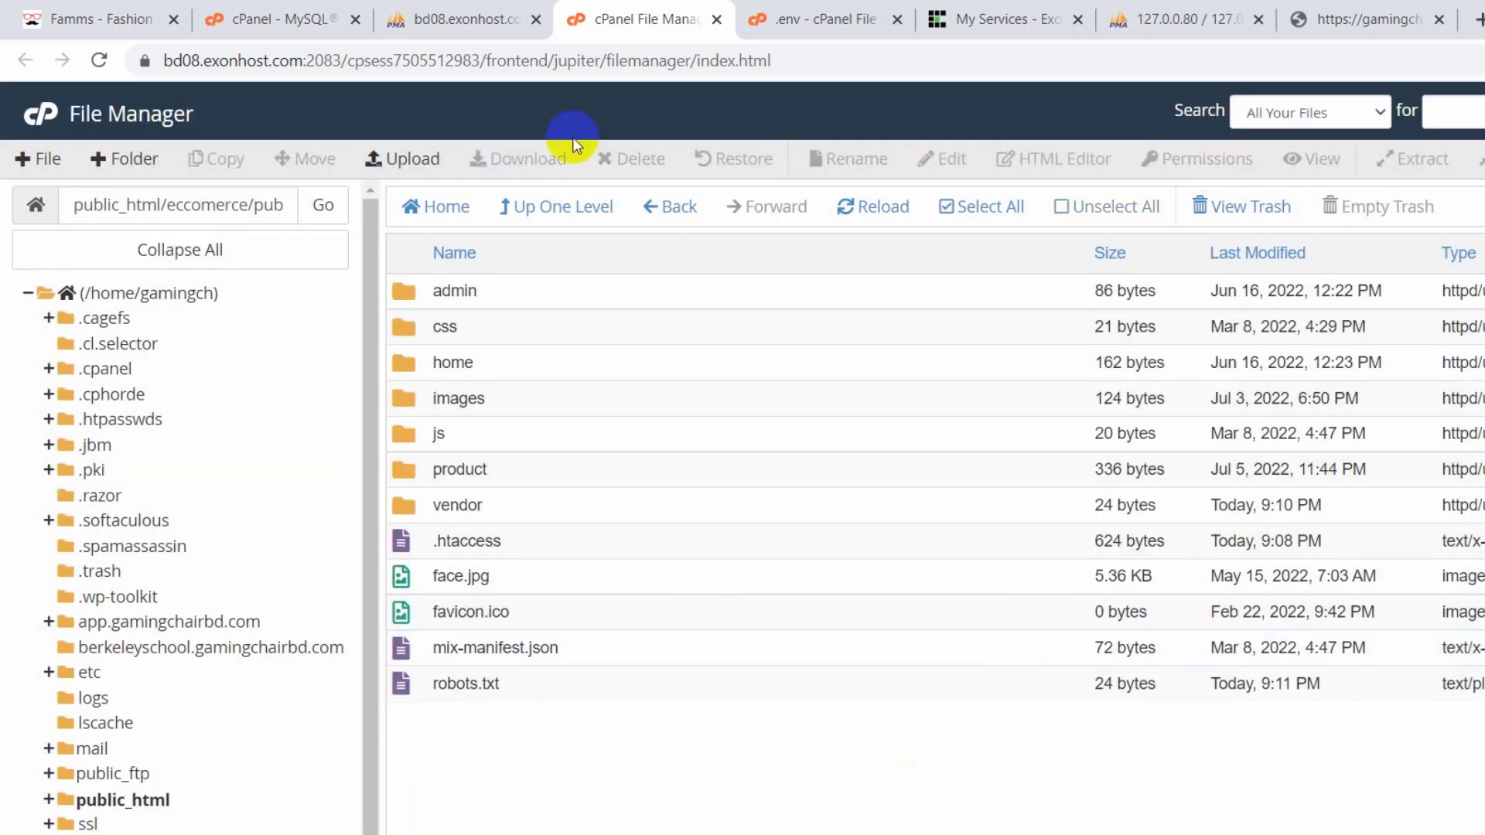
Go up to the eccomerce folder and open the moved index.php in the editor
click(584, 221)
scroll(649, 407, down, 5)
scroll(639, 418, up, 1)
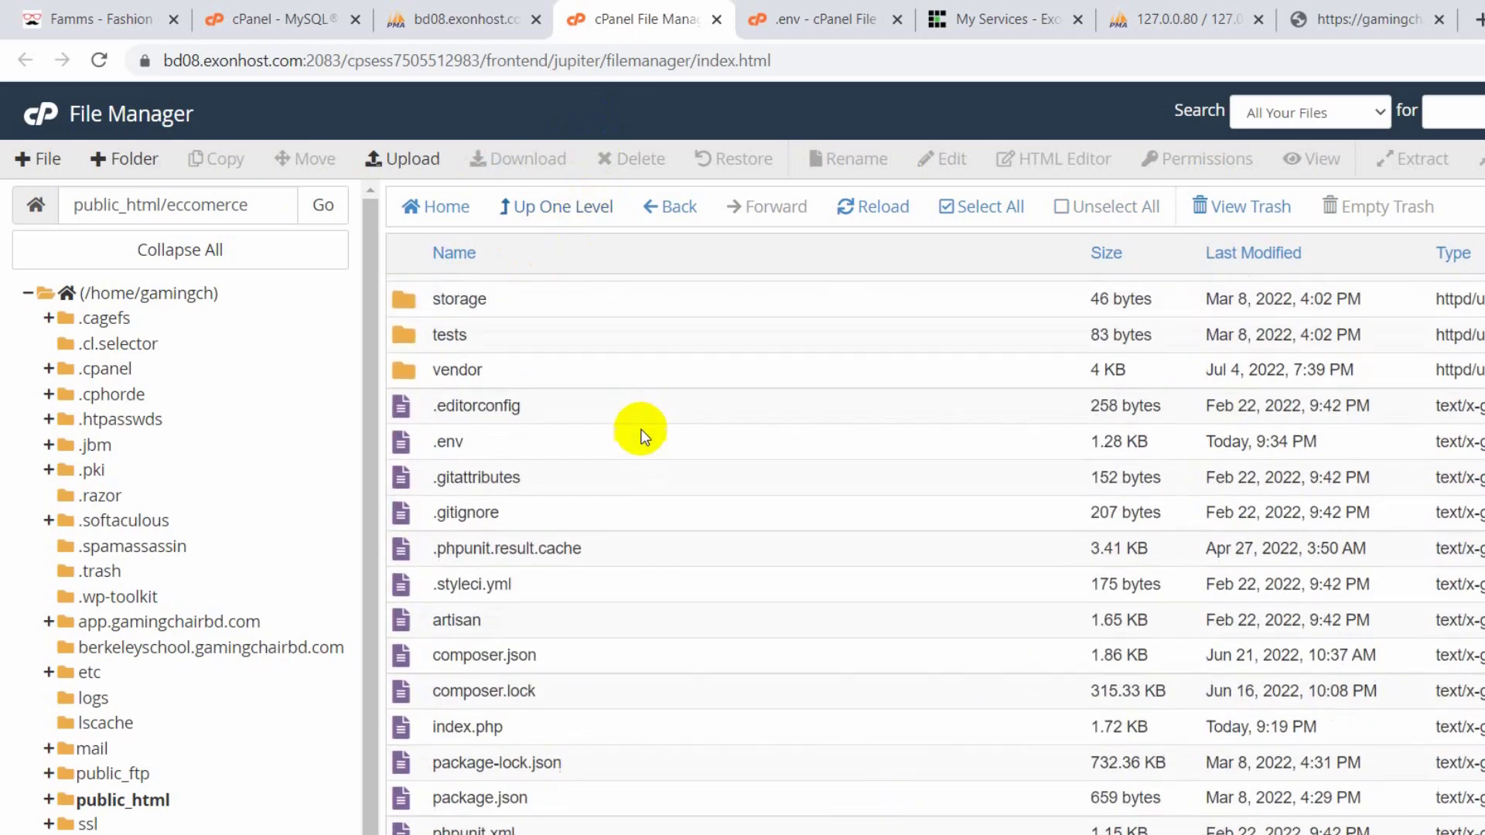
scroll(564, 511, up, 4)
scroll(541, 588, down, 4)
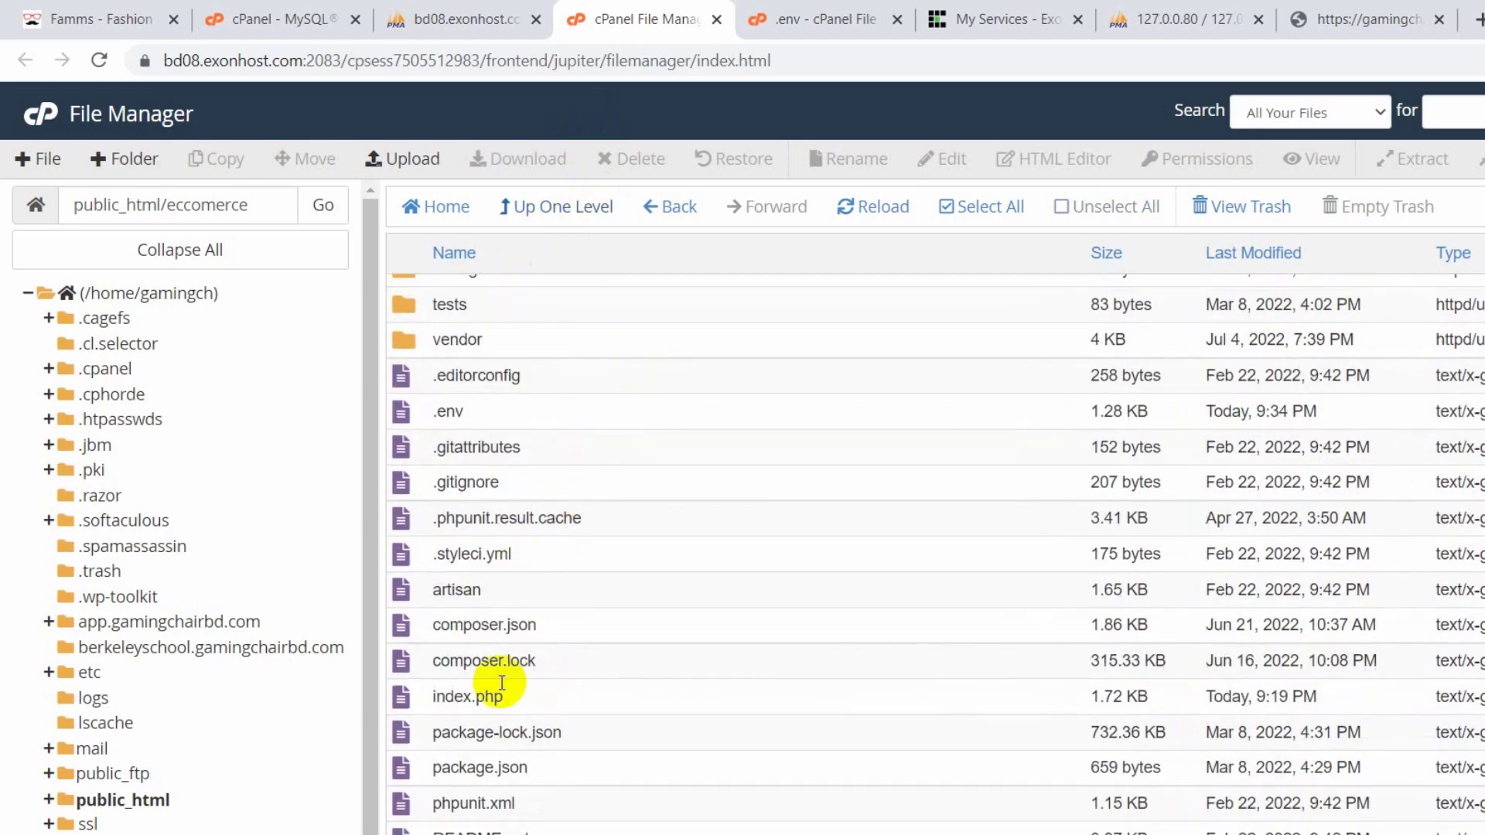
click(535, 694)
scroll(678, 671, up, 5)
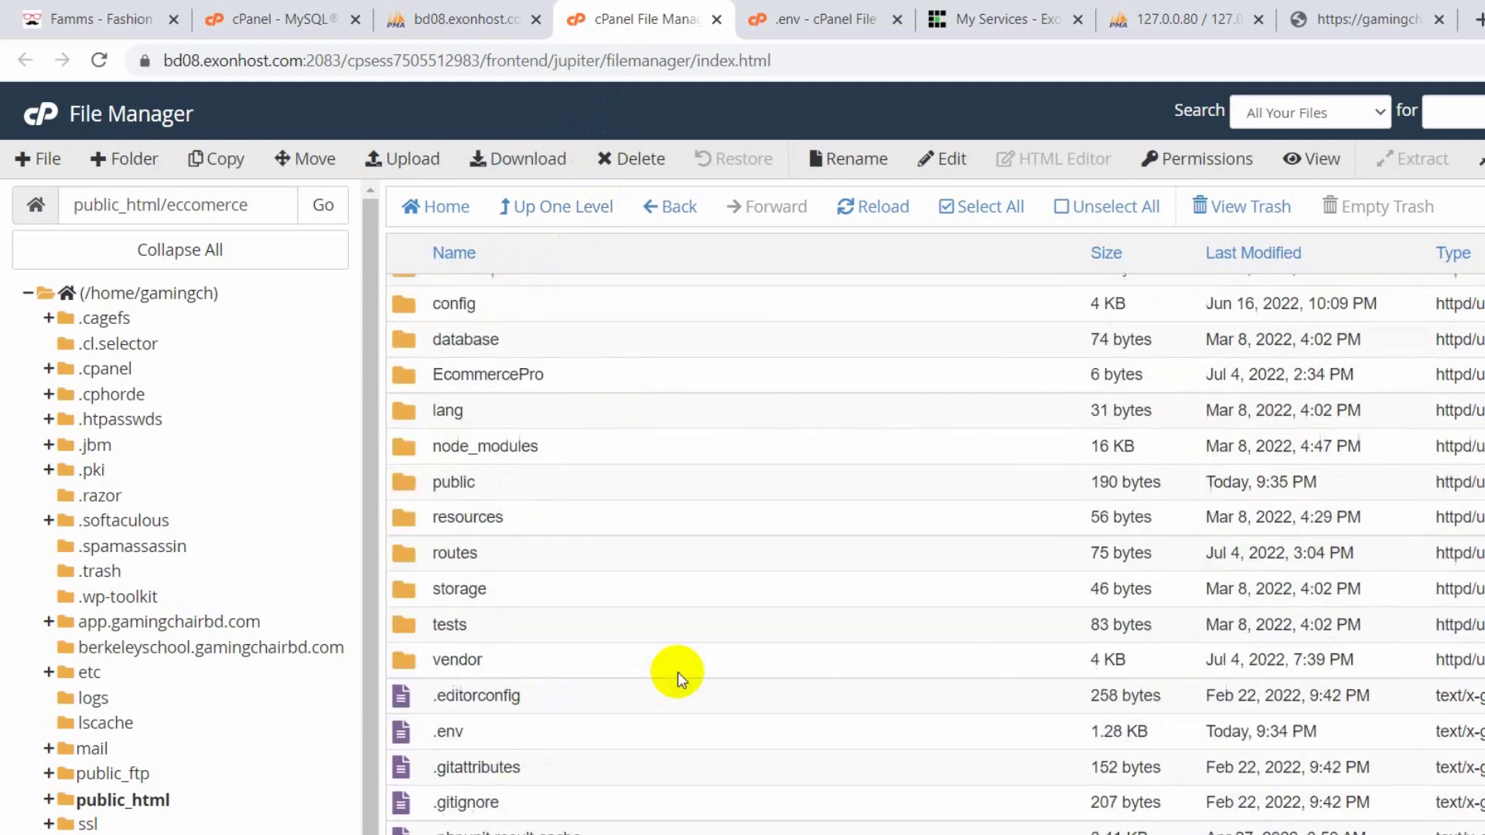
scroll(774, 489, down, 5)
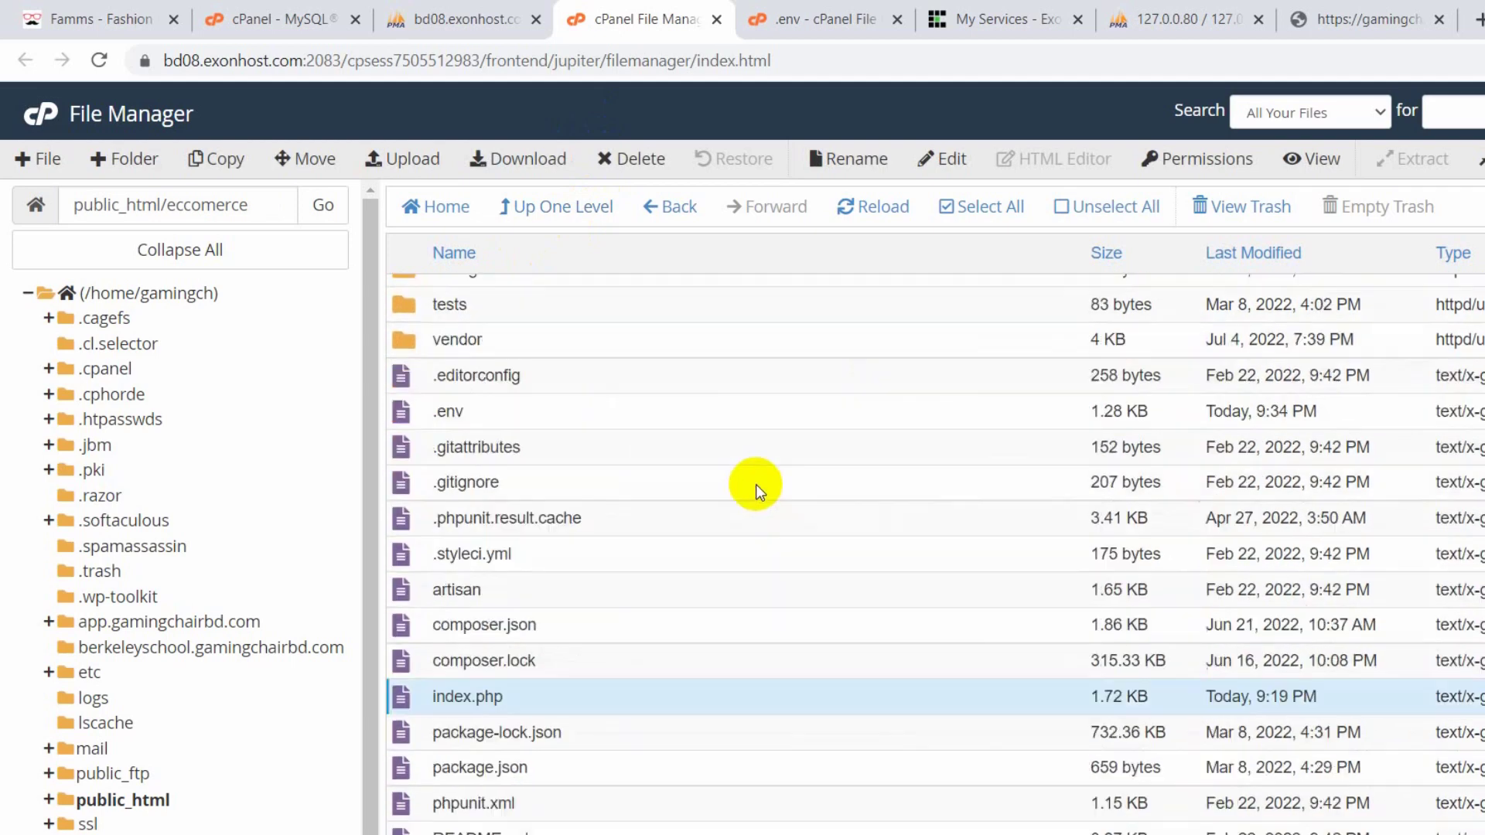
right_click(628, 702)
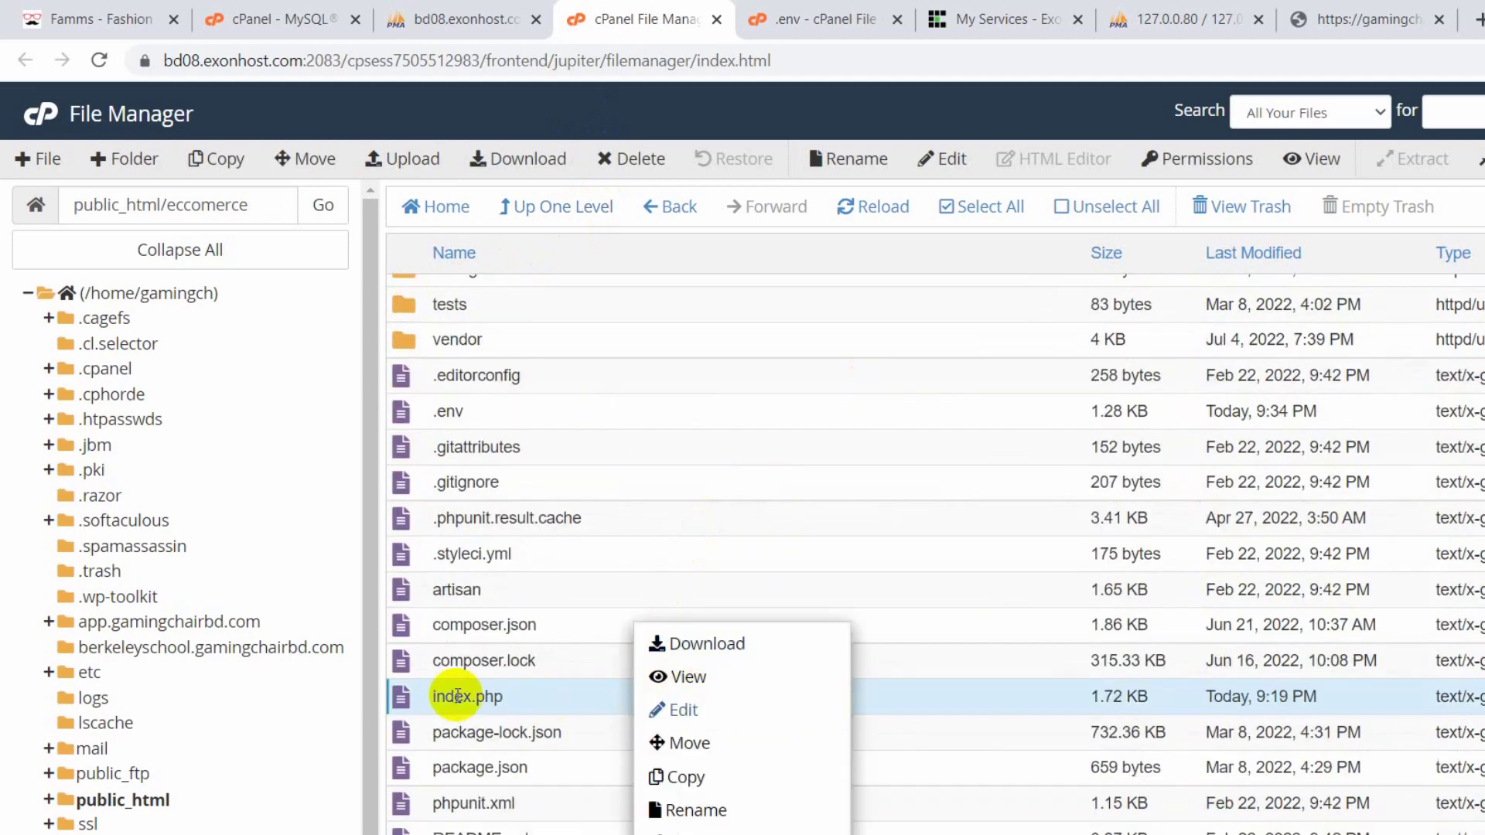
click(683, 711)
Remove '/../' from the storage, vendor and bootstrap paths in index.php and save it
scroll(336, 399, down, 2)
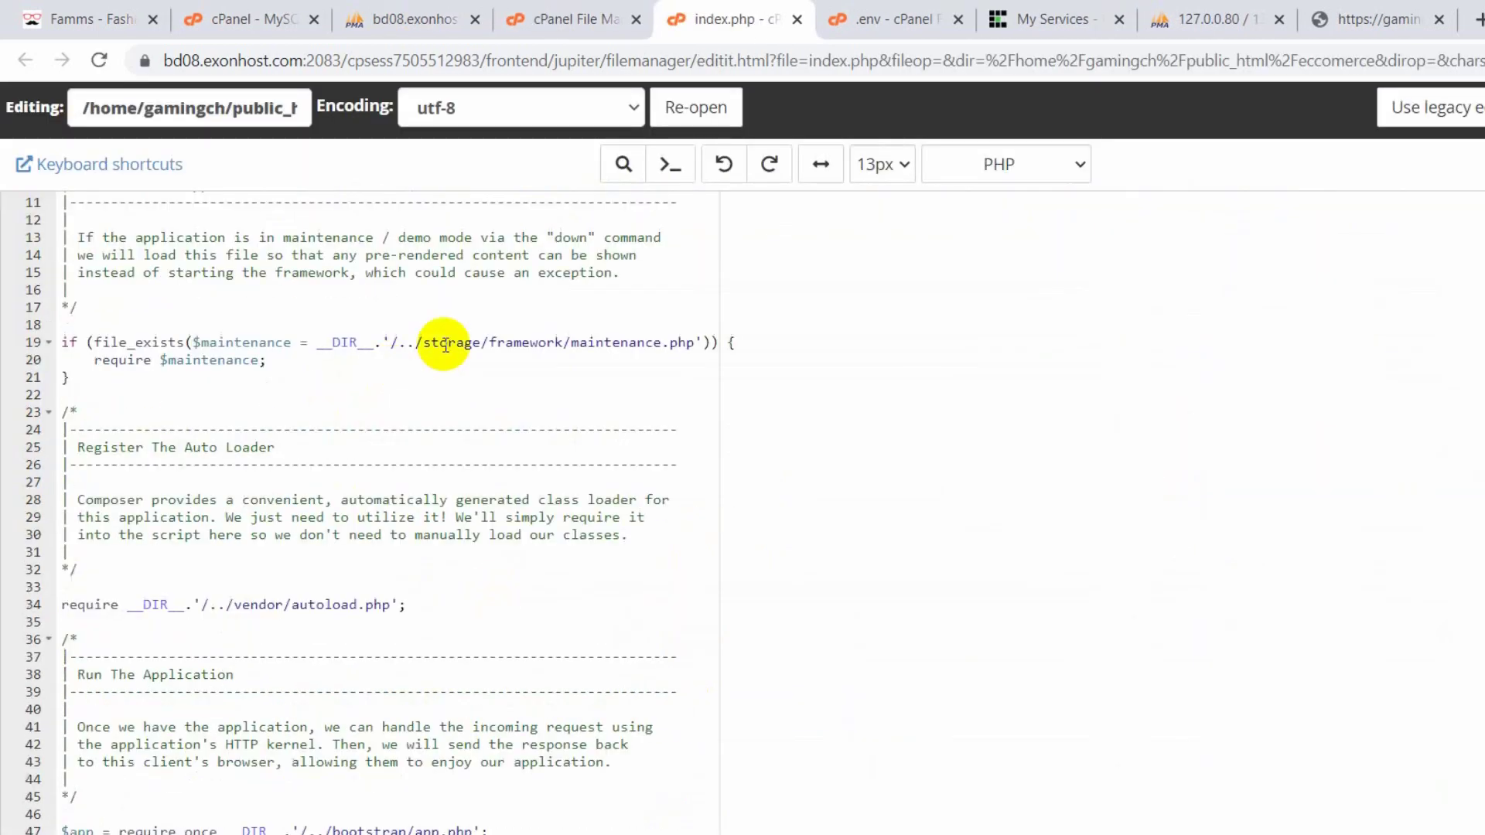
click(422, 343)
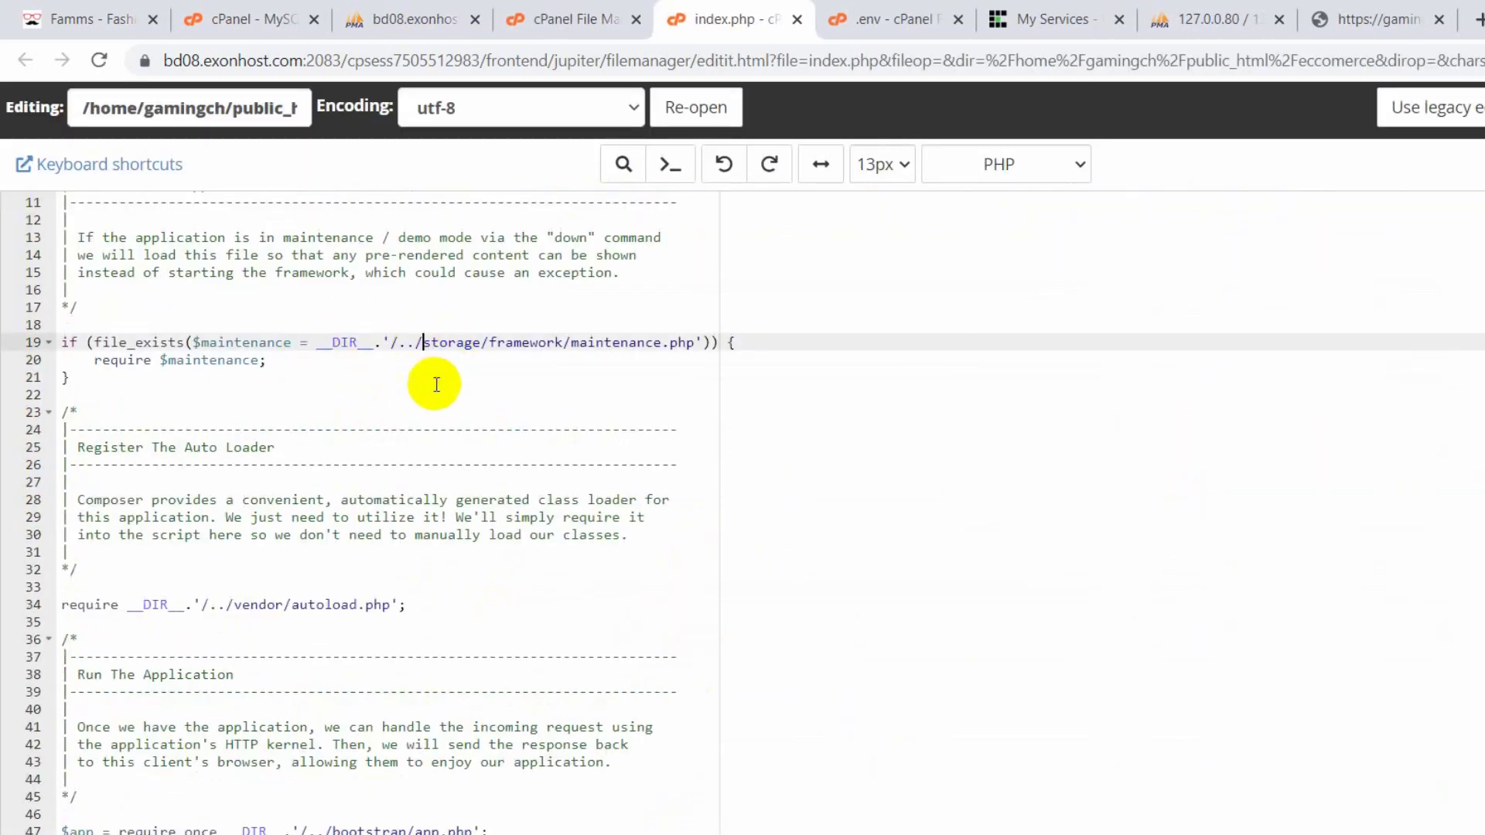
key(BackSpace)
key(BackSpace)
key(BackSpace)
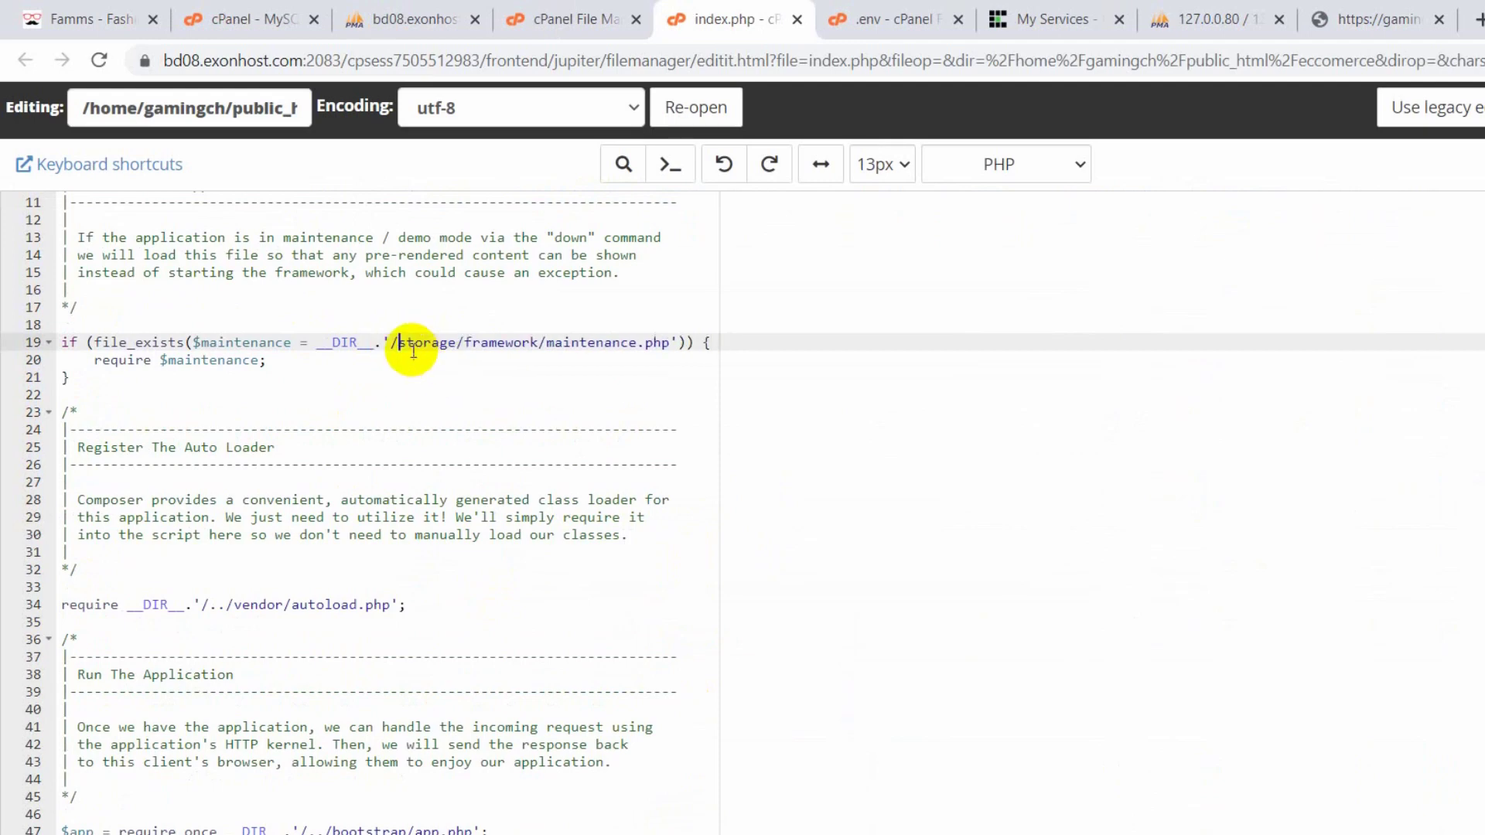
scroll(370, 471, down, 1)
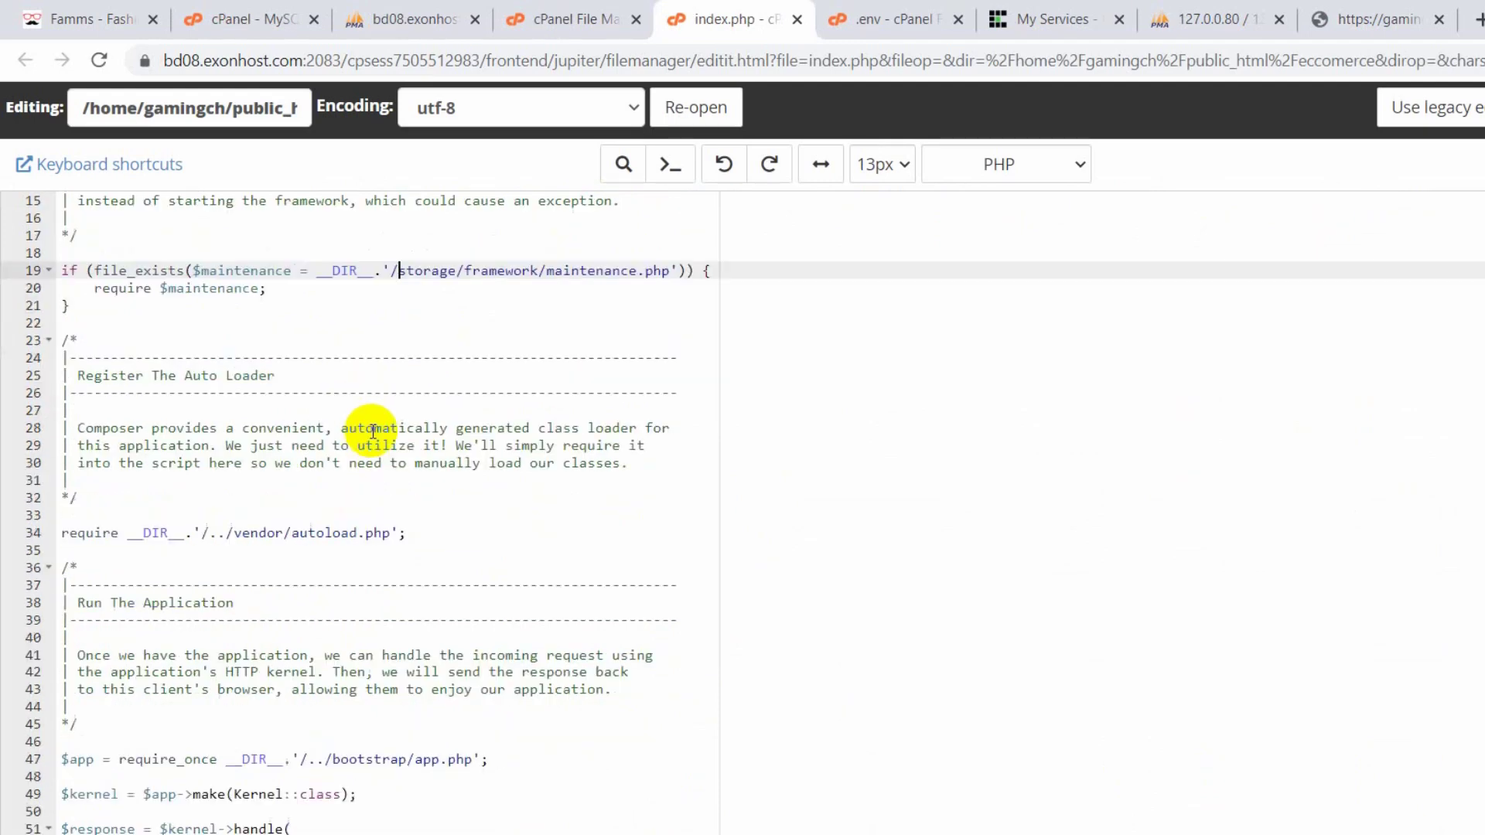
click(232, 534)
key(BackSpace)
key(BackSpace)
key(BackSpace)
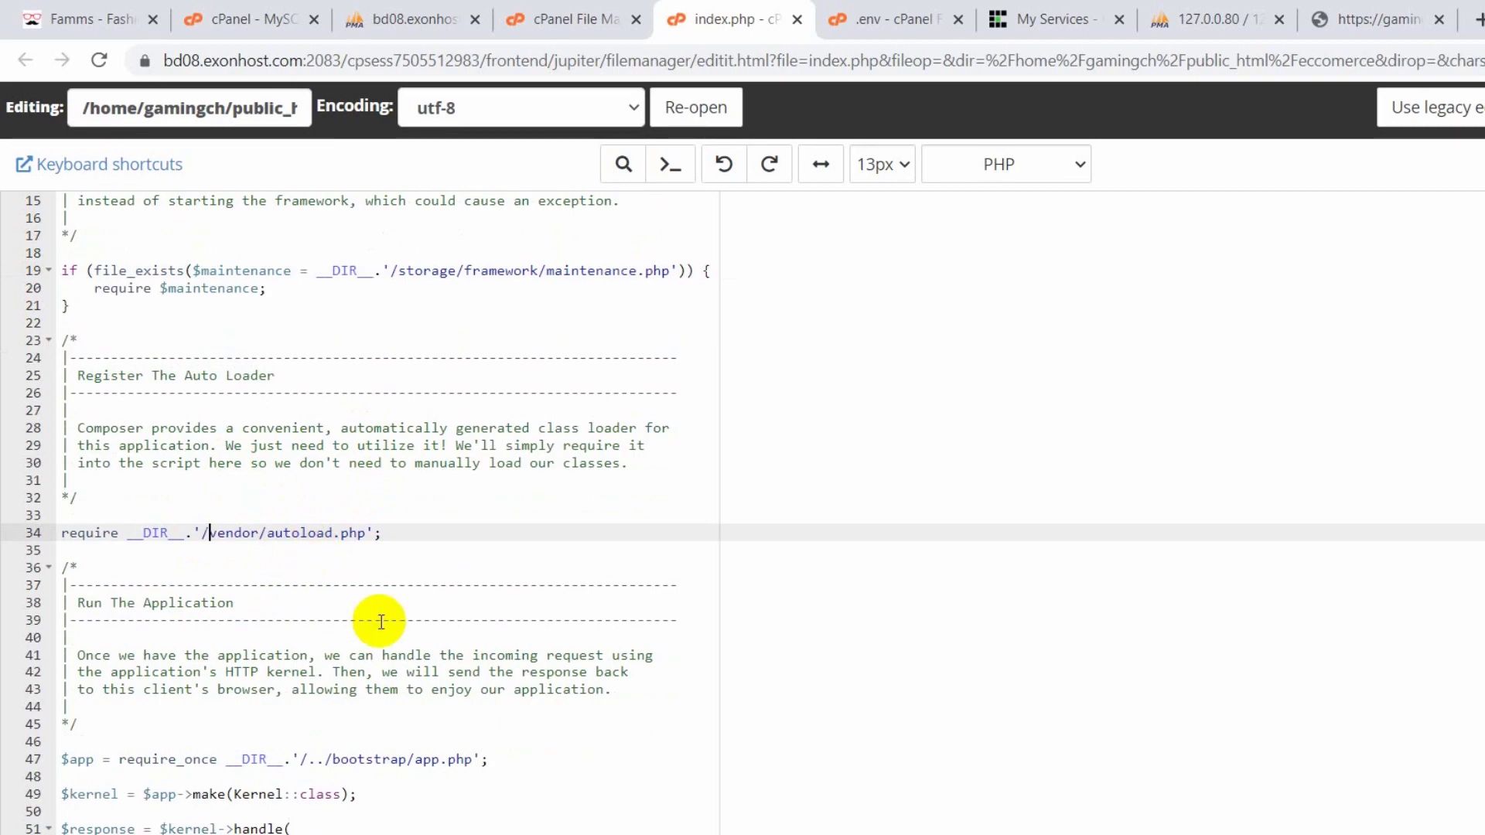
click(334, 759)
key(BackSpace)
key(BackSpace)
key(BackSpace)
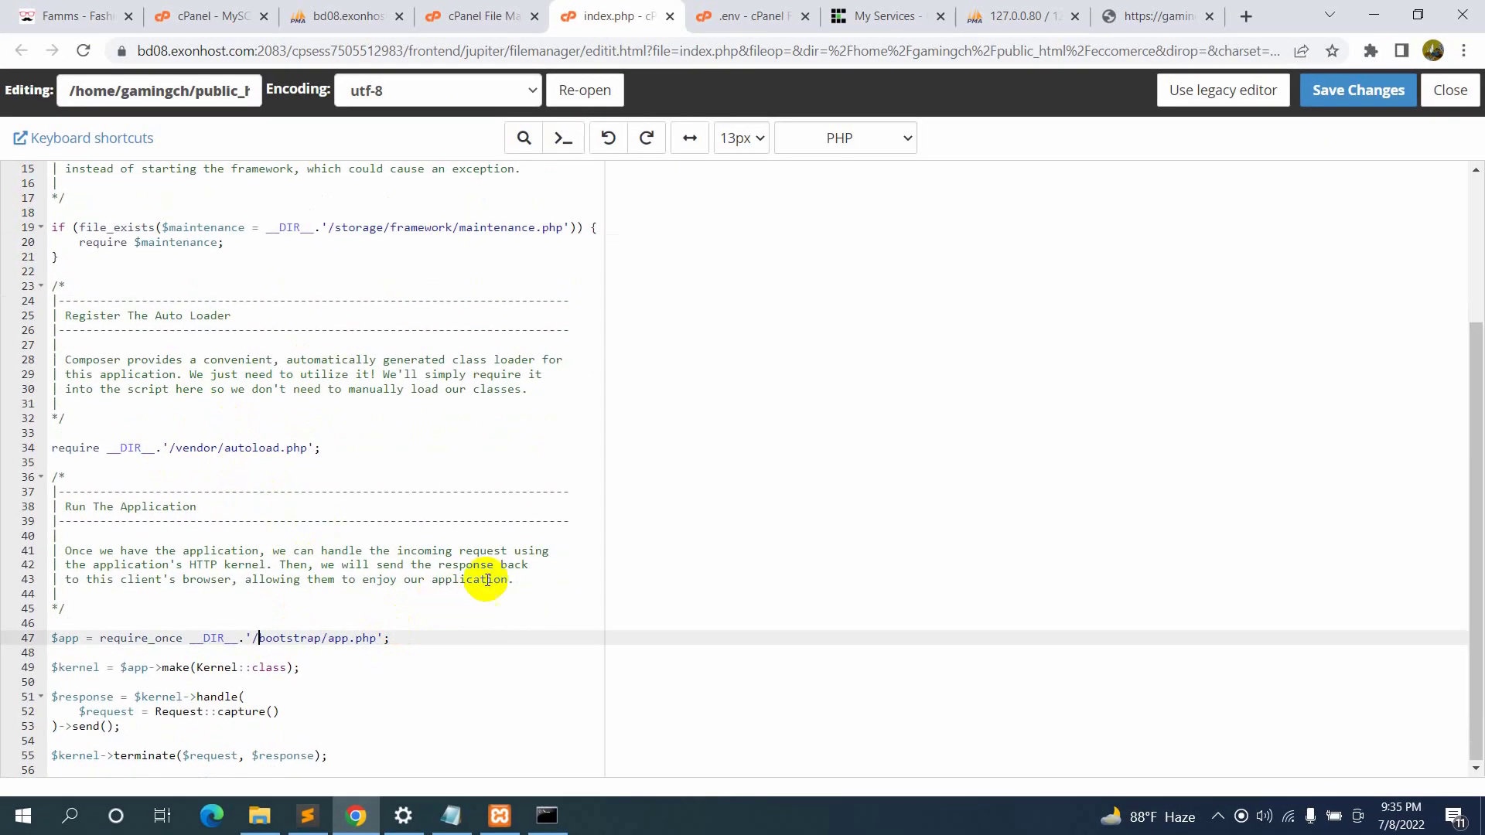
scroll(600, 489, up, 3)
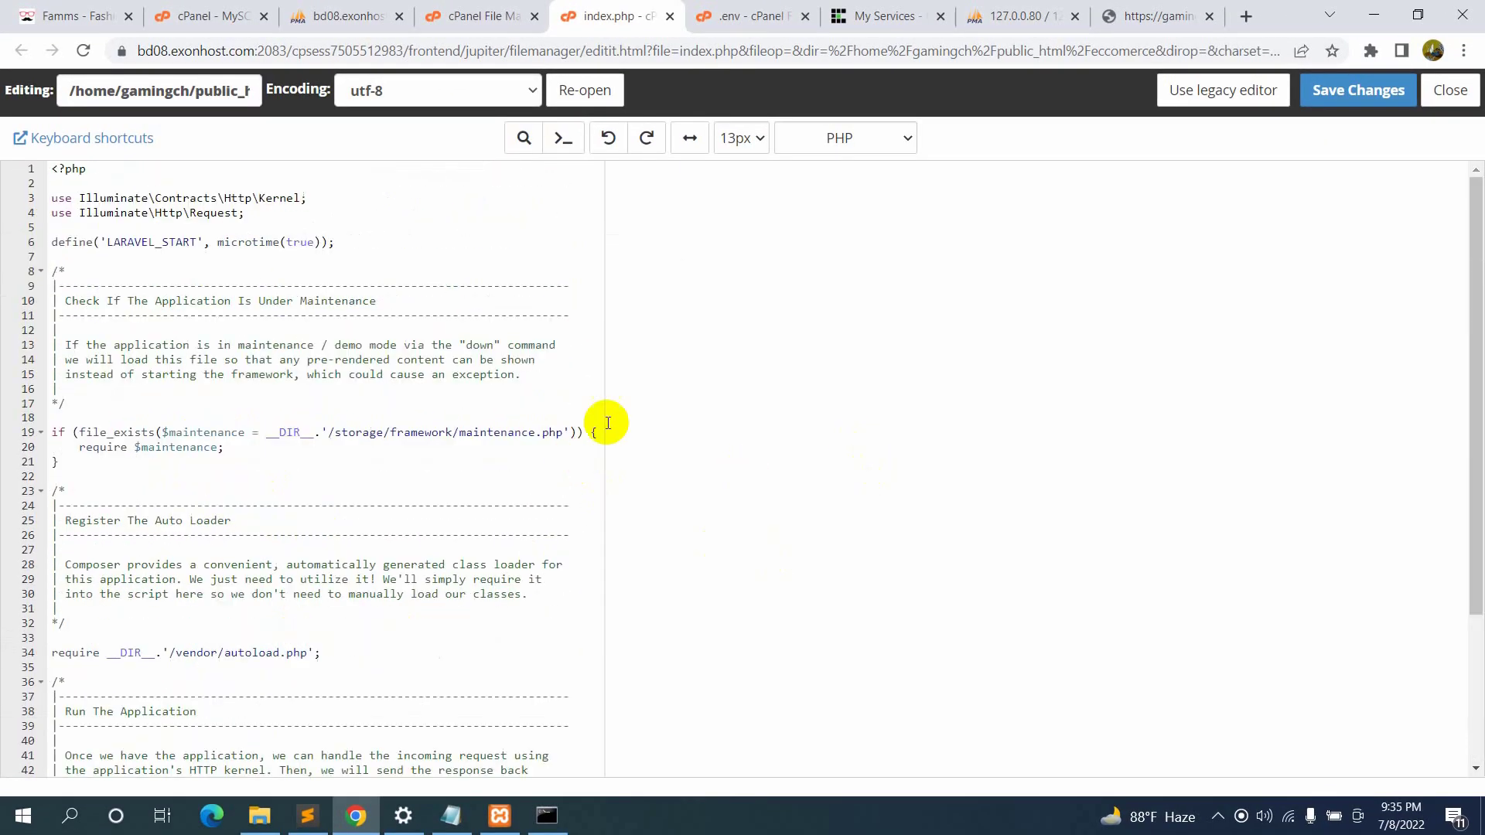
click(1334, 102)
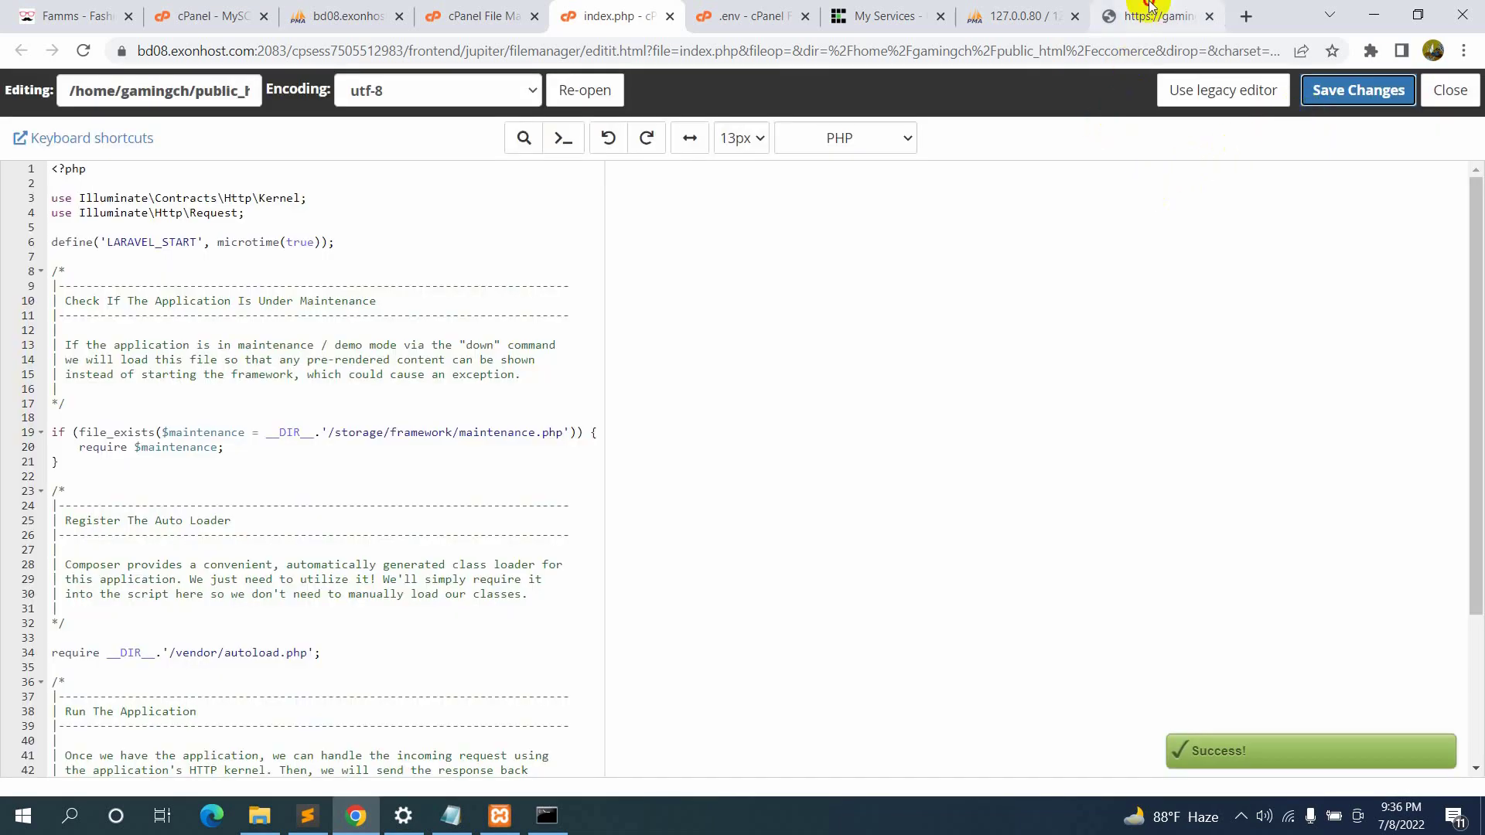
click(1153, 14)
Reload the eccomerce site to see the Composer PHP >= 8.1.0 error, then return to MySQL Databases
click(84, 51)
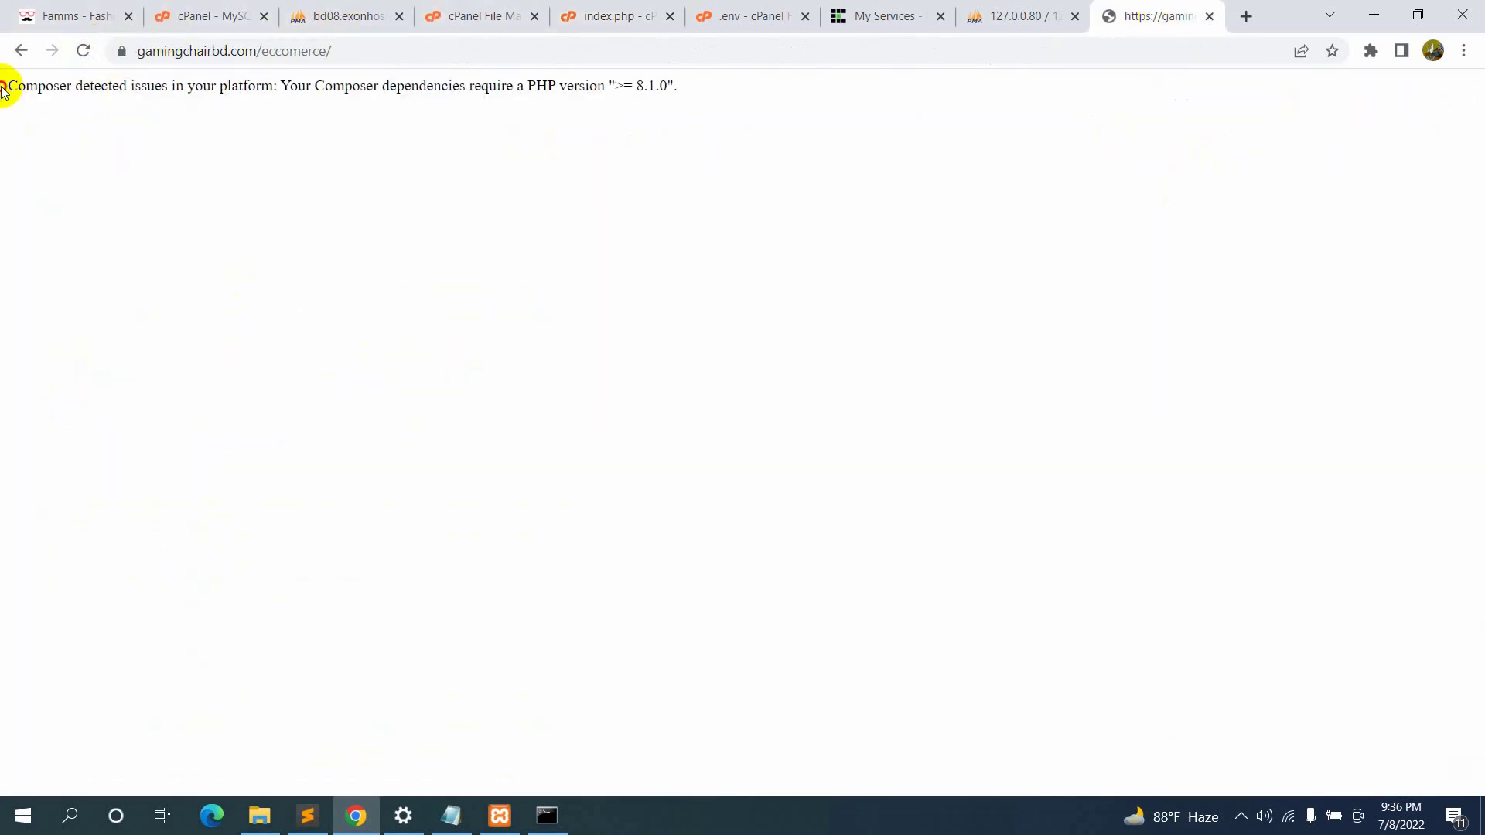
drag(4, 87, 873, 101)
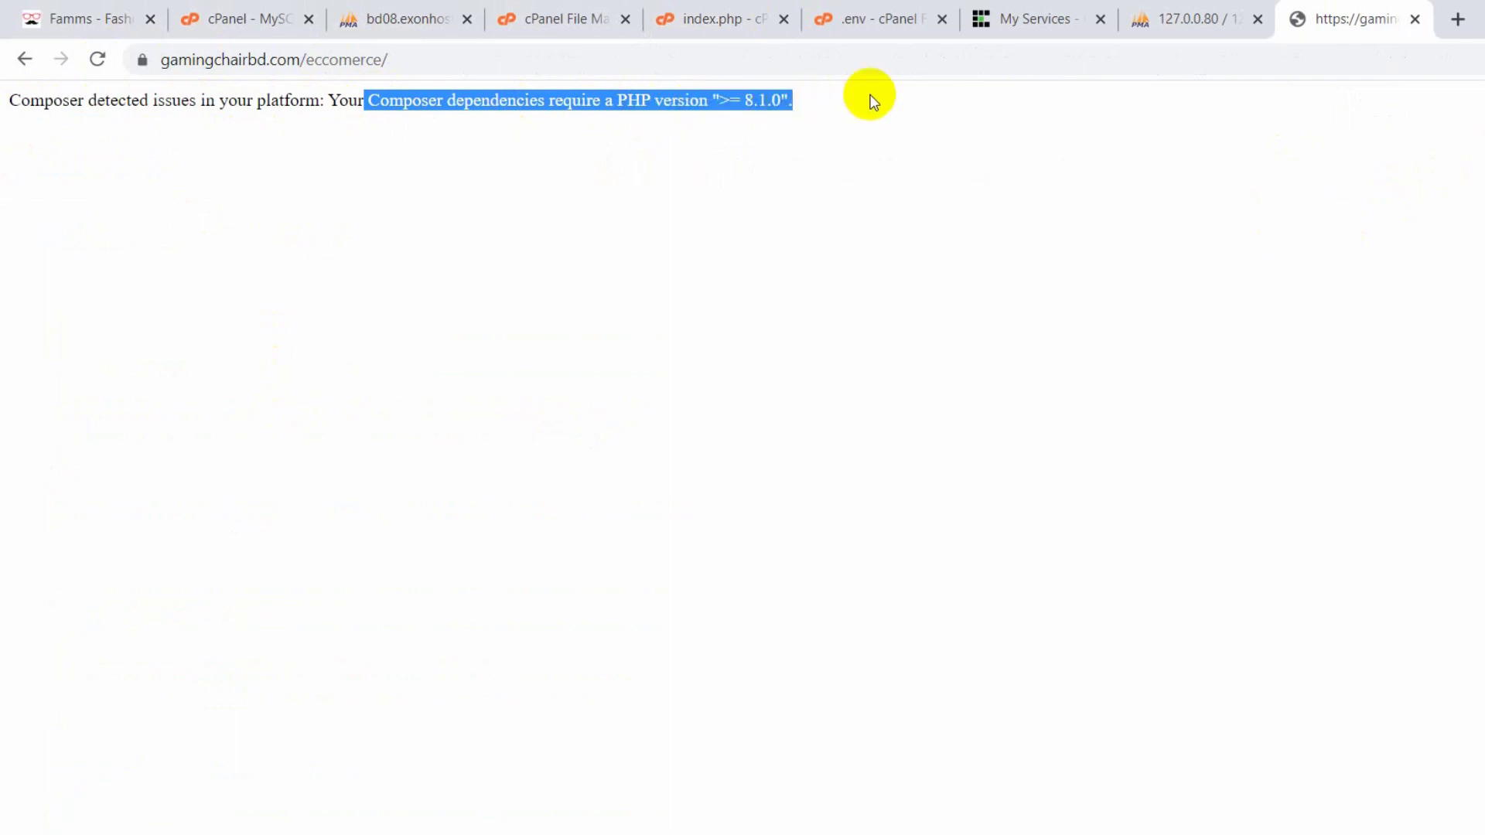
click(826, 109)
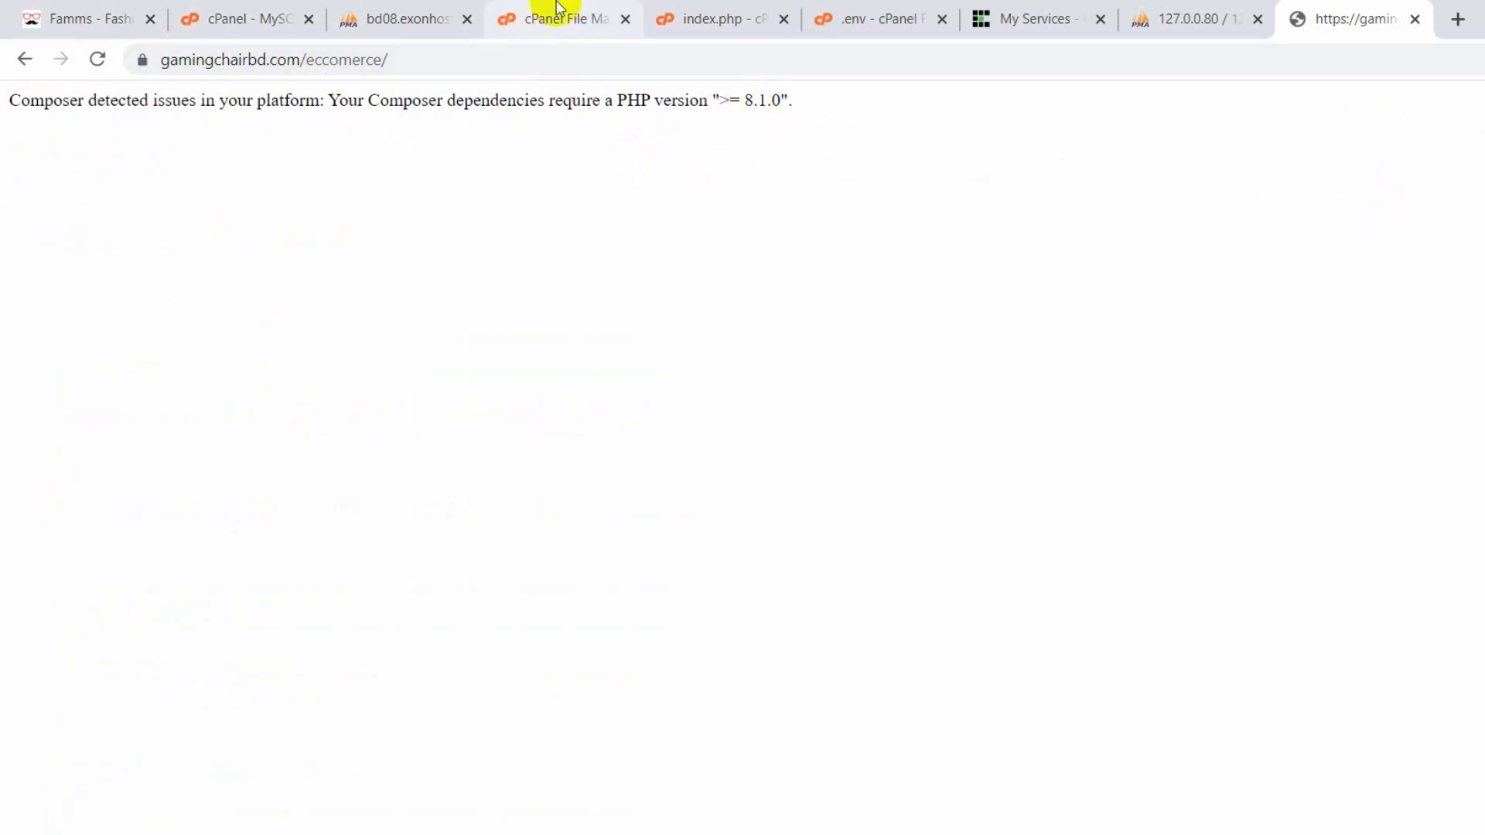
click(274, 11)
scroll(387, 287, up, 10)
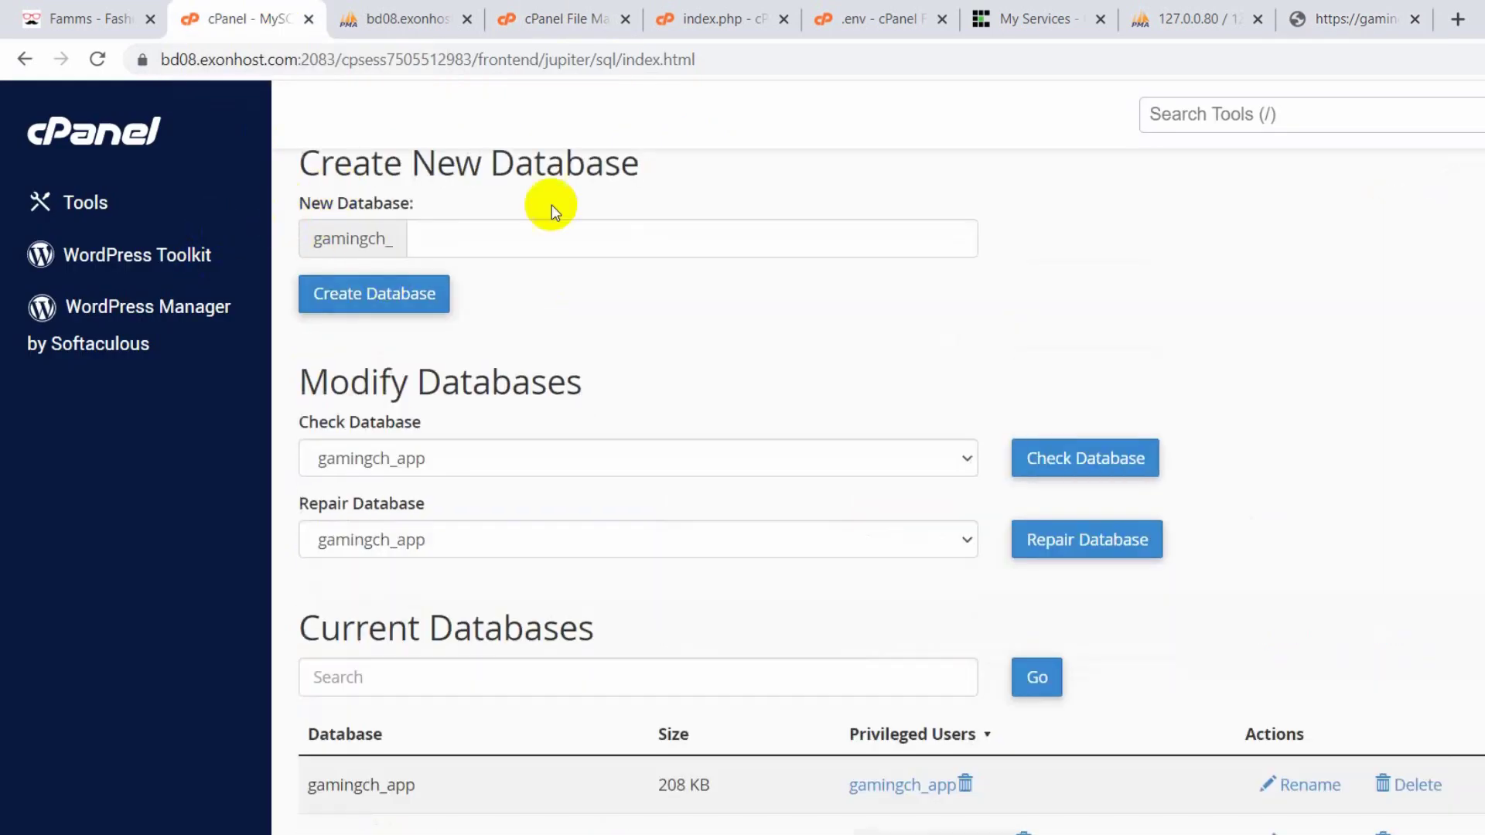
Search cPanel tools for 'sel' and open Select PHP Version under Software
click(102, 187)
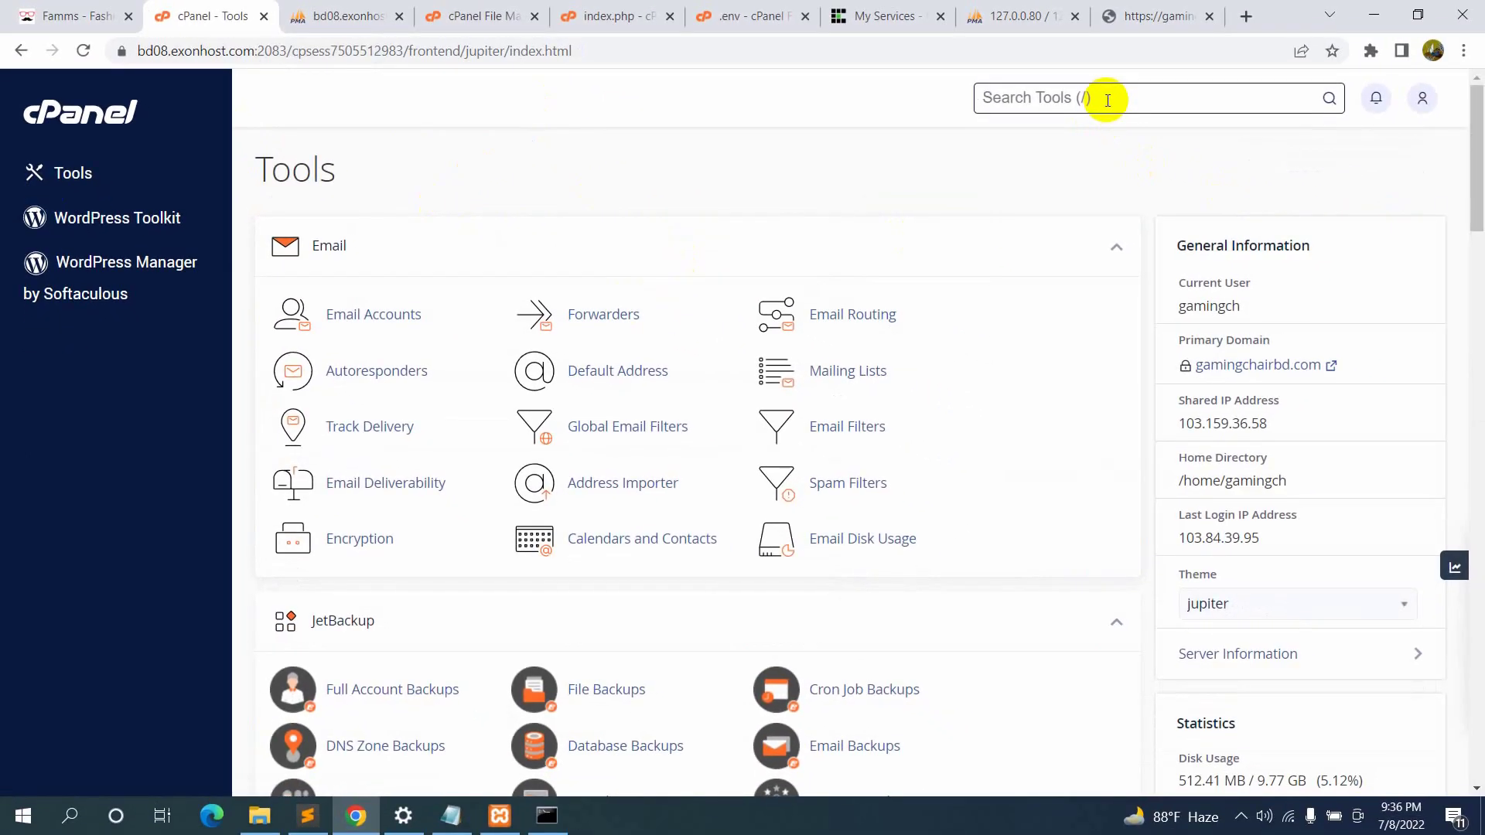
text(sel)
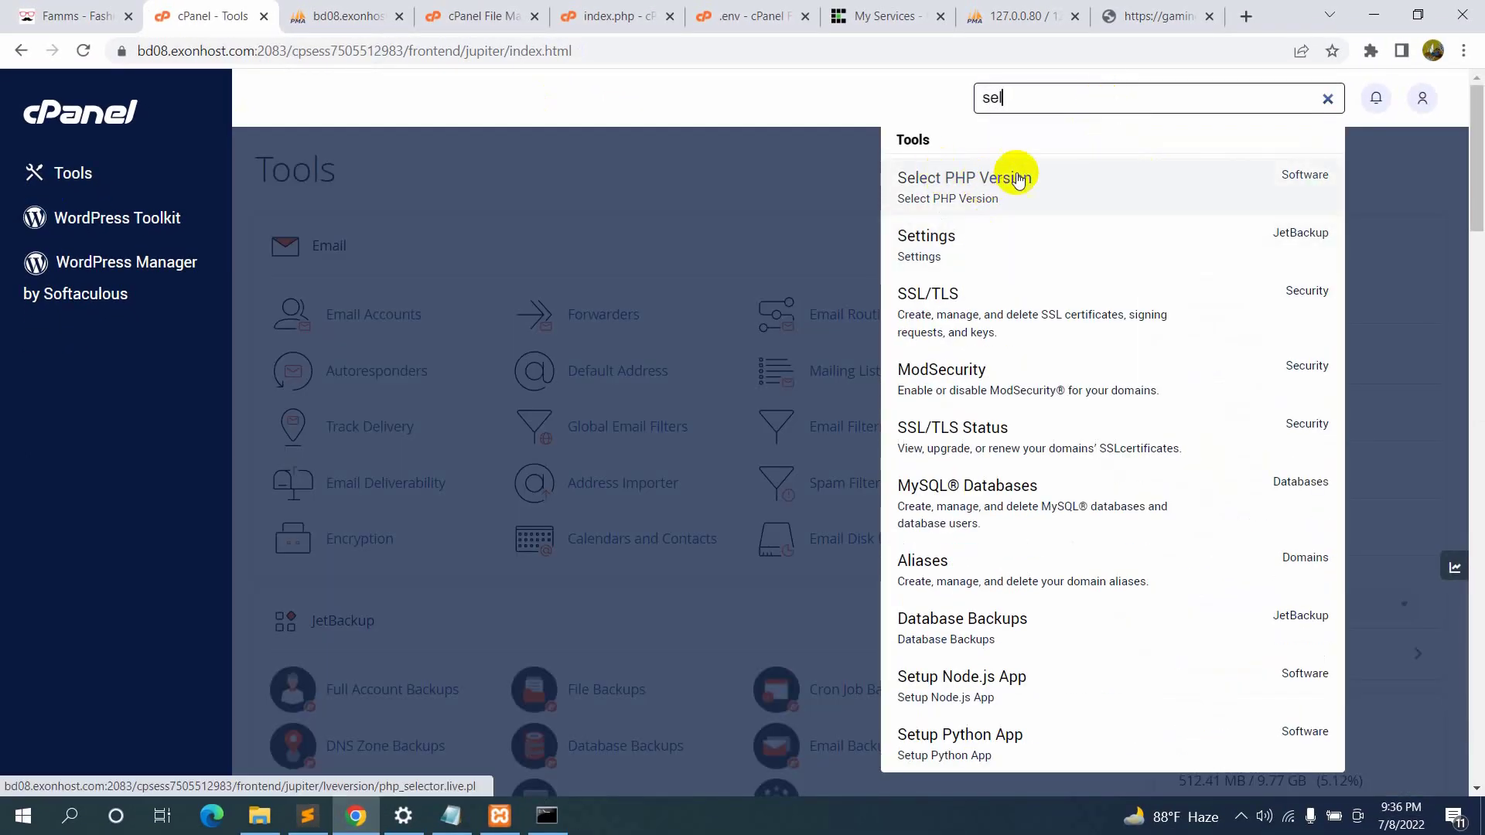
click(815, 185)
scroll(776, 212, down, 11)
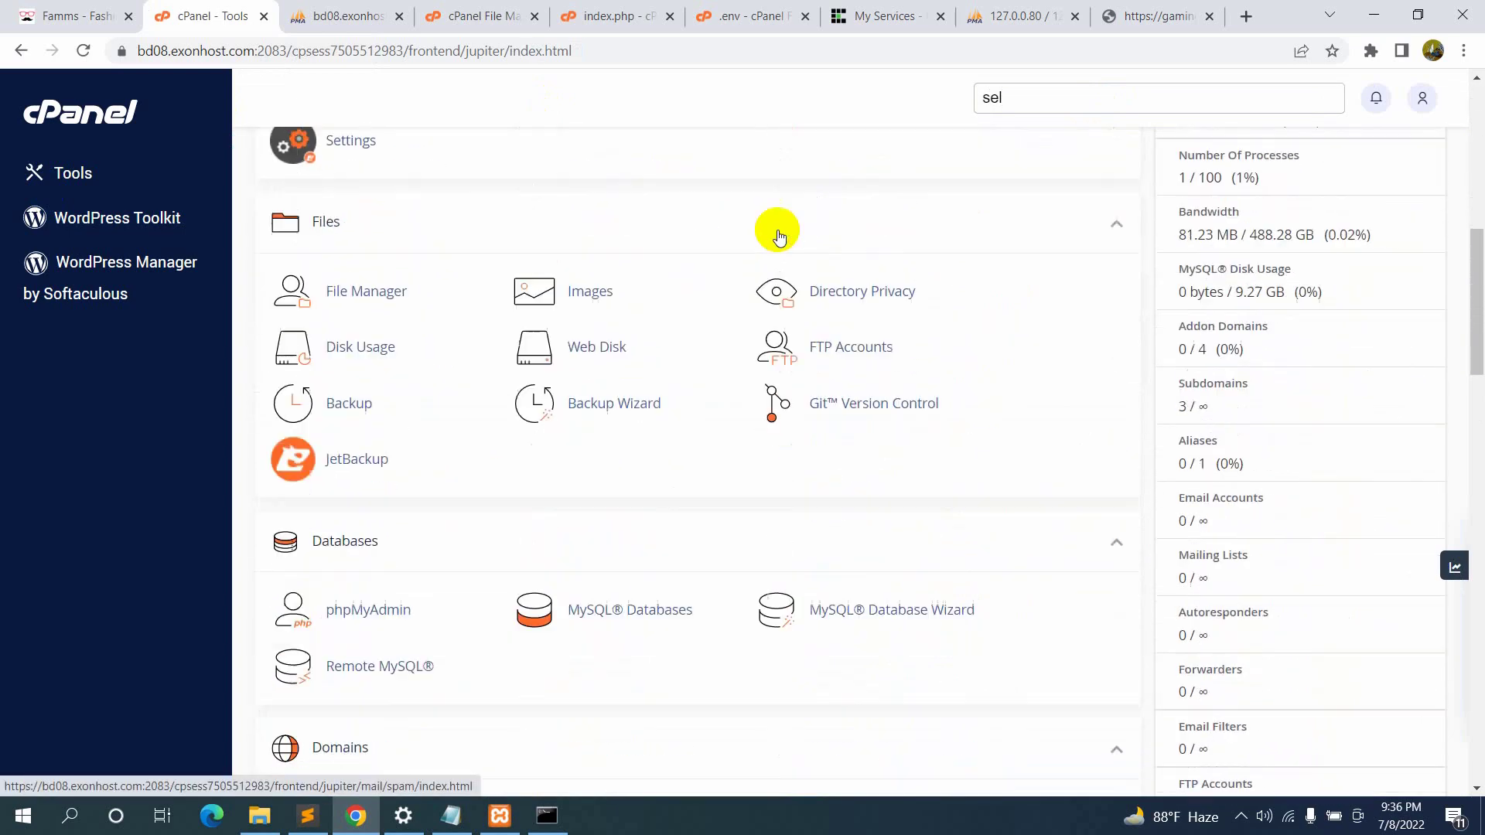
scroll(1199, 430, down, 10)
scroll(1200, 430, down, 3)
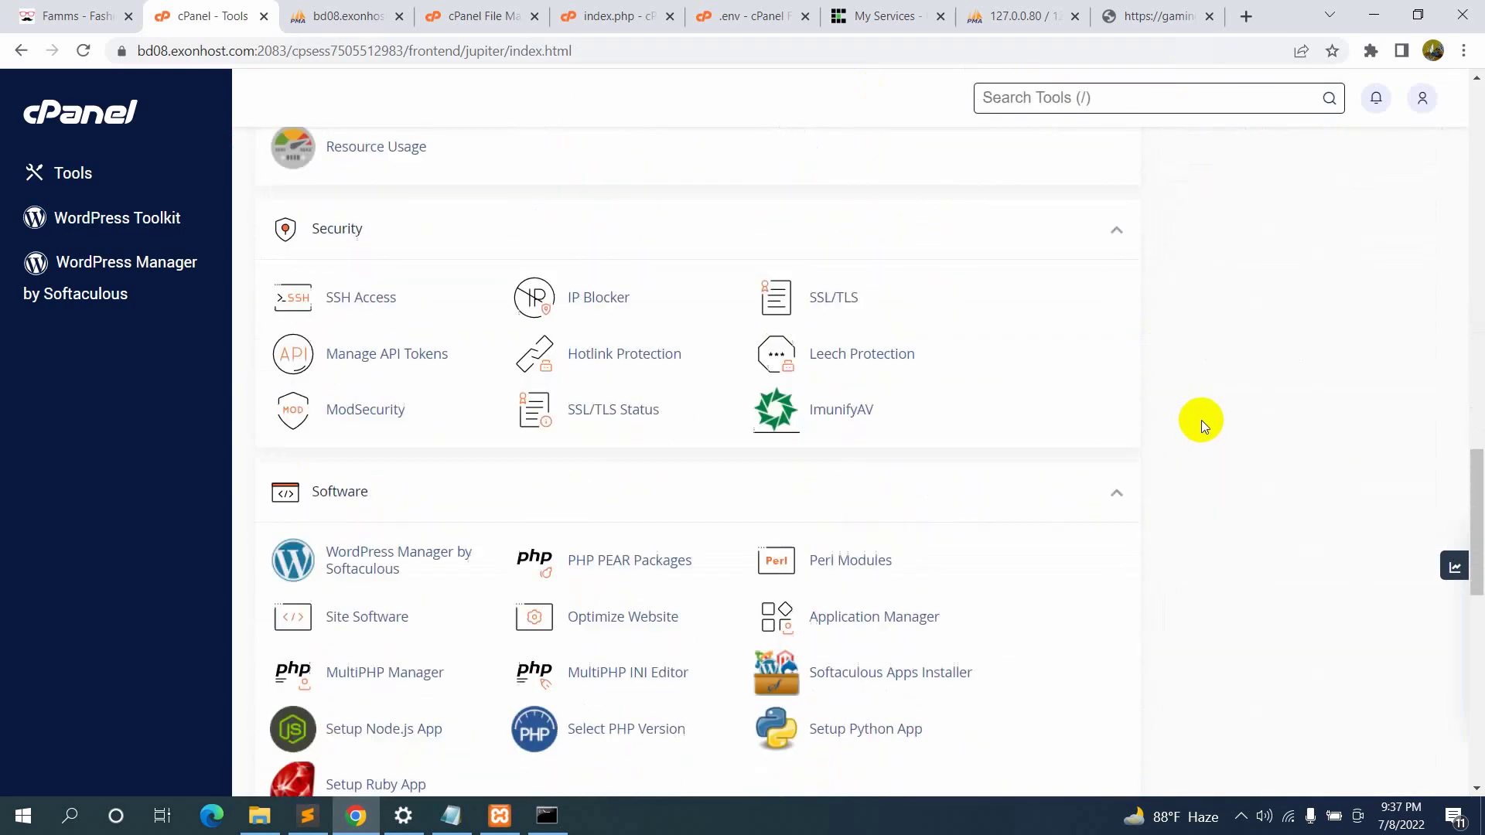
scroll(1204, 391, down, 3)
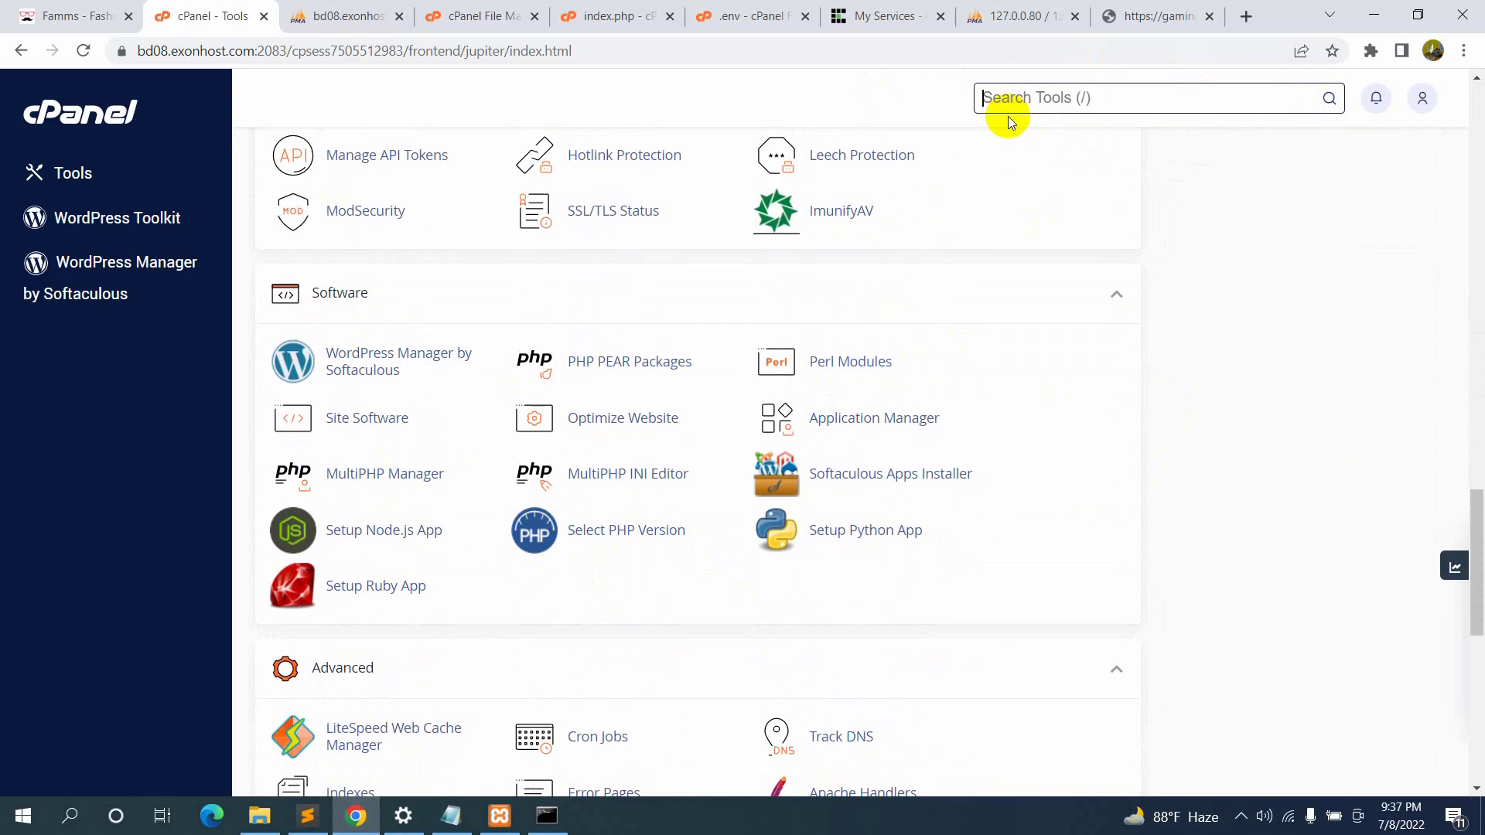
click(621, 531)
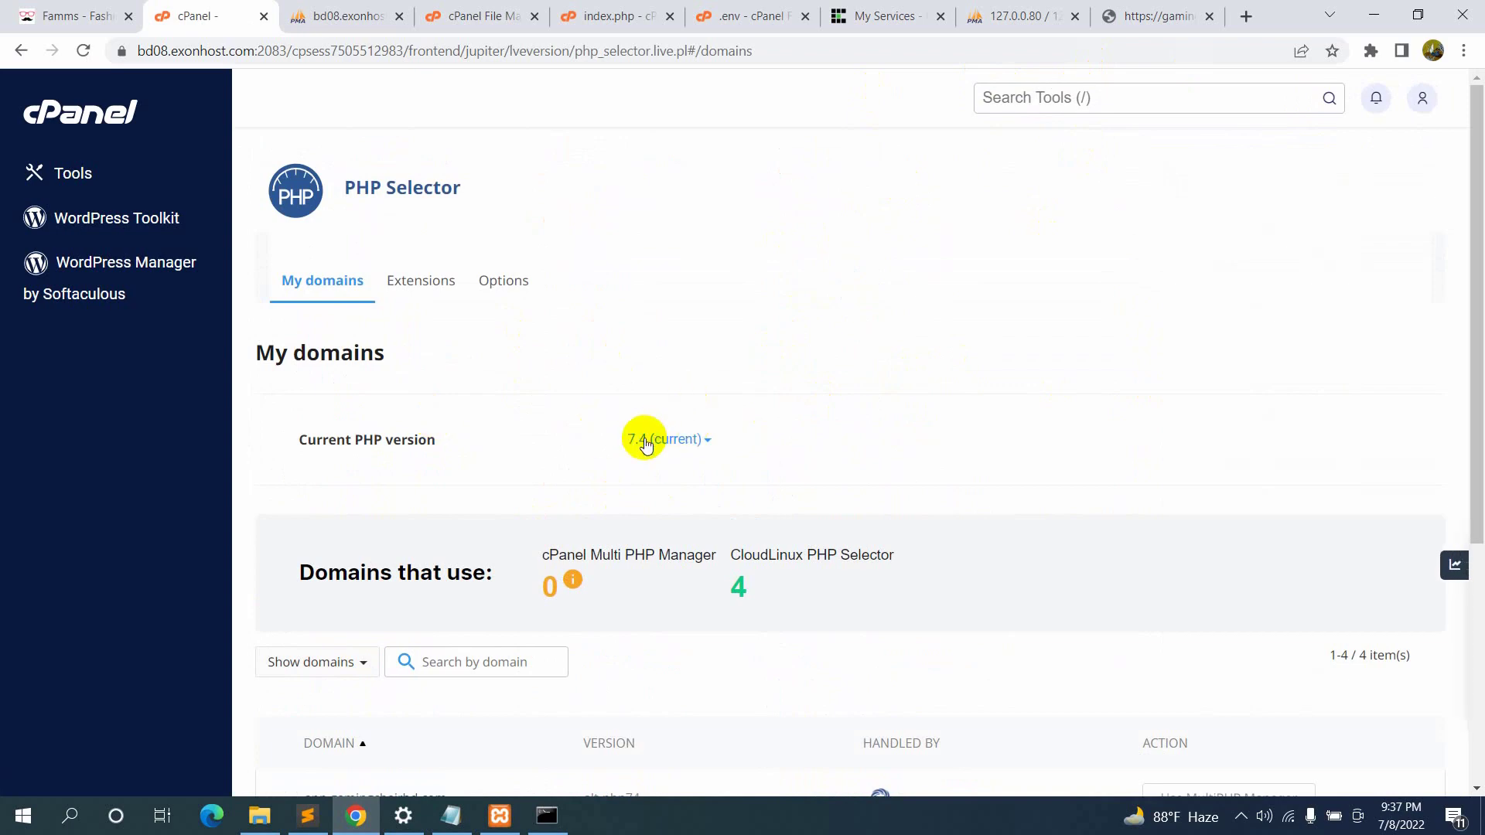
Choose PHP 8.1 in the Current PHP version list and set it as current
click(646, 445)
scroll(742, 434, down, 5)
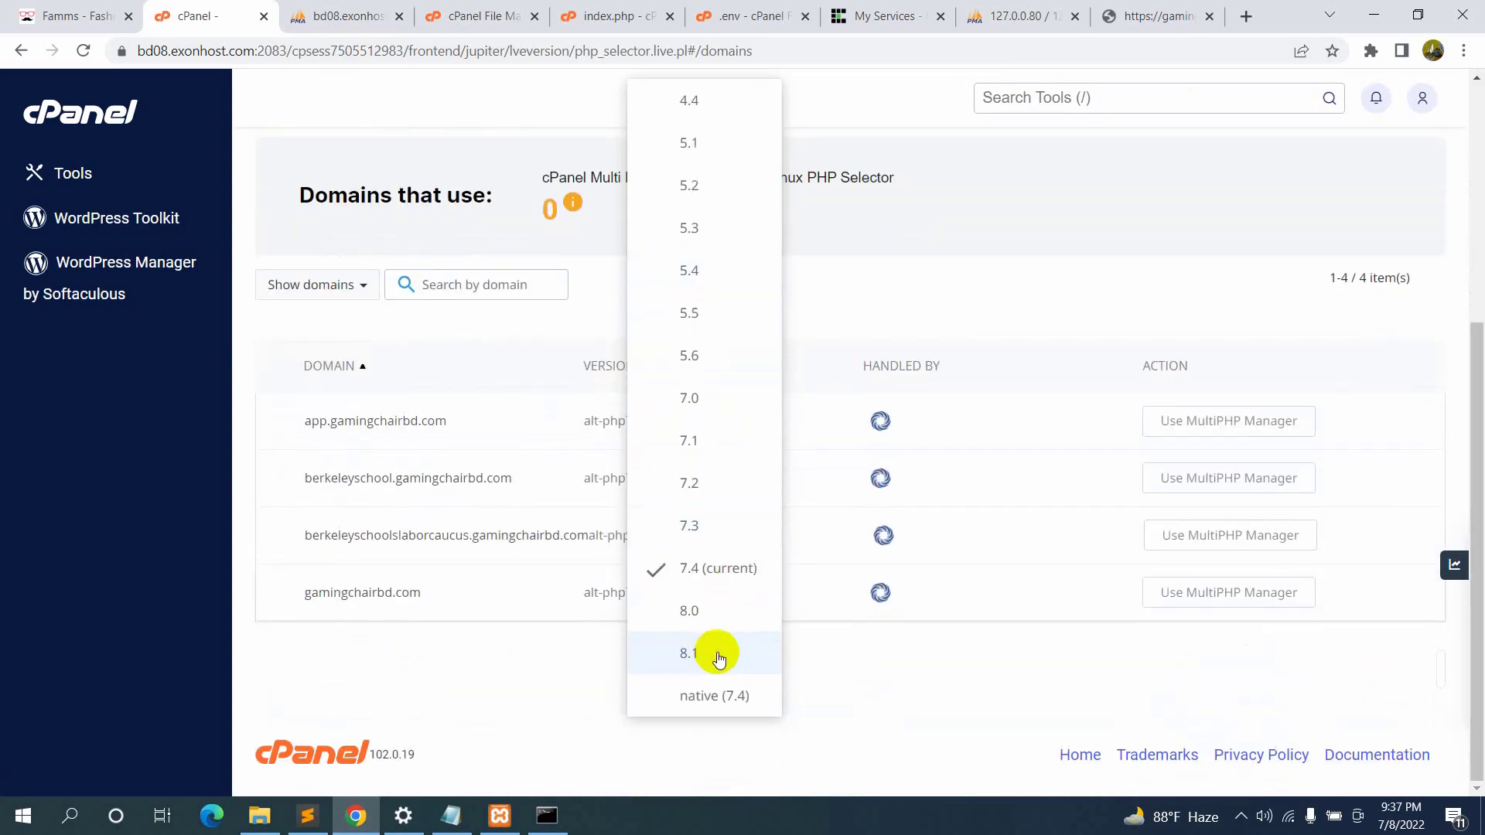
click(717, 654)
scroll(742, 570, up, 5)
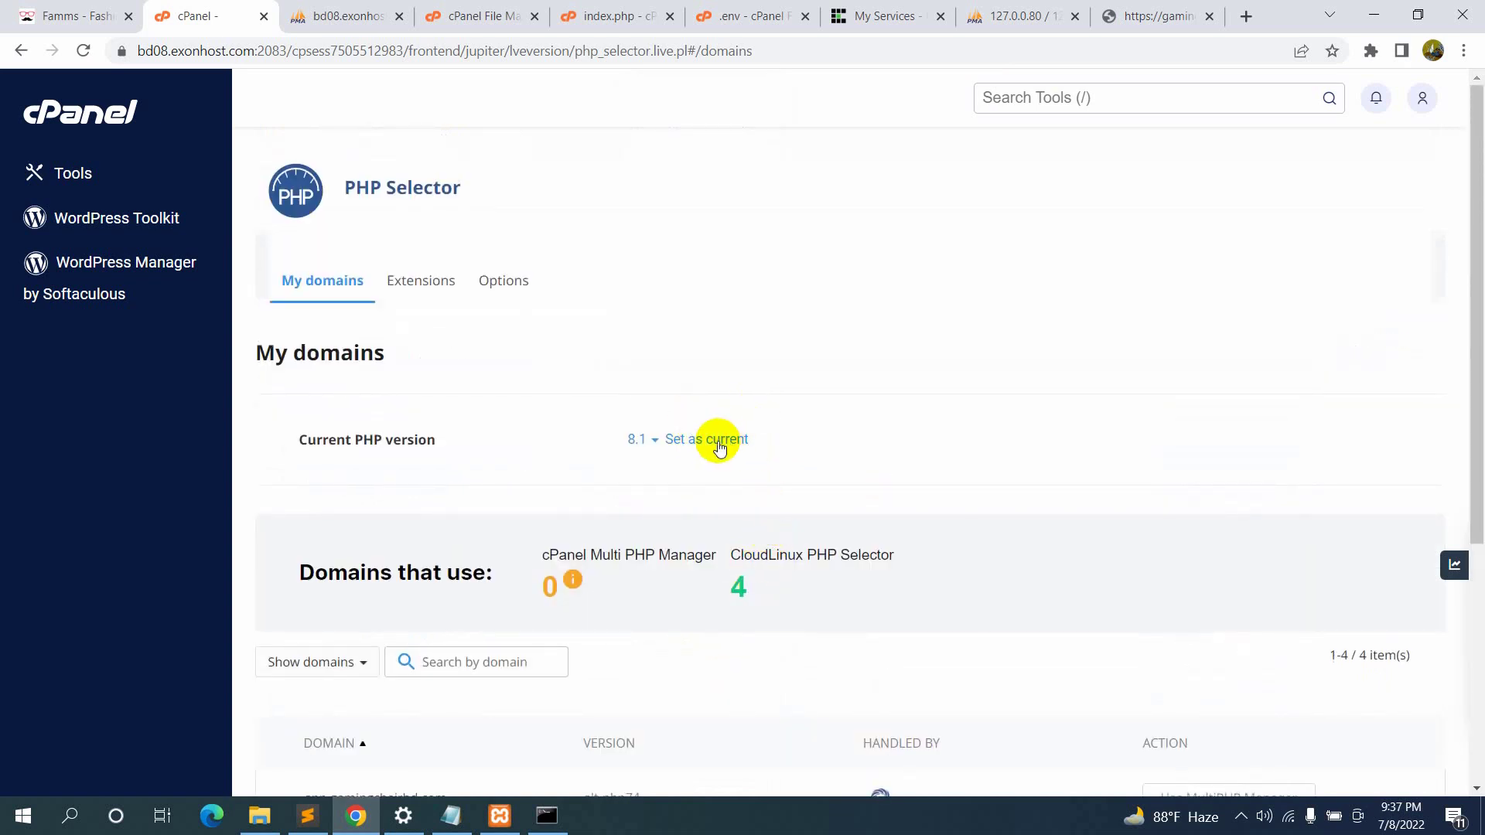
click(718, 447)
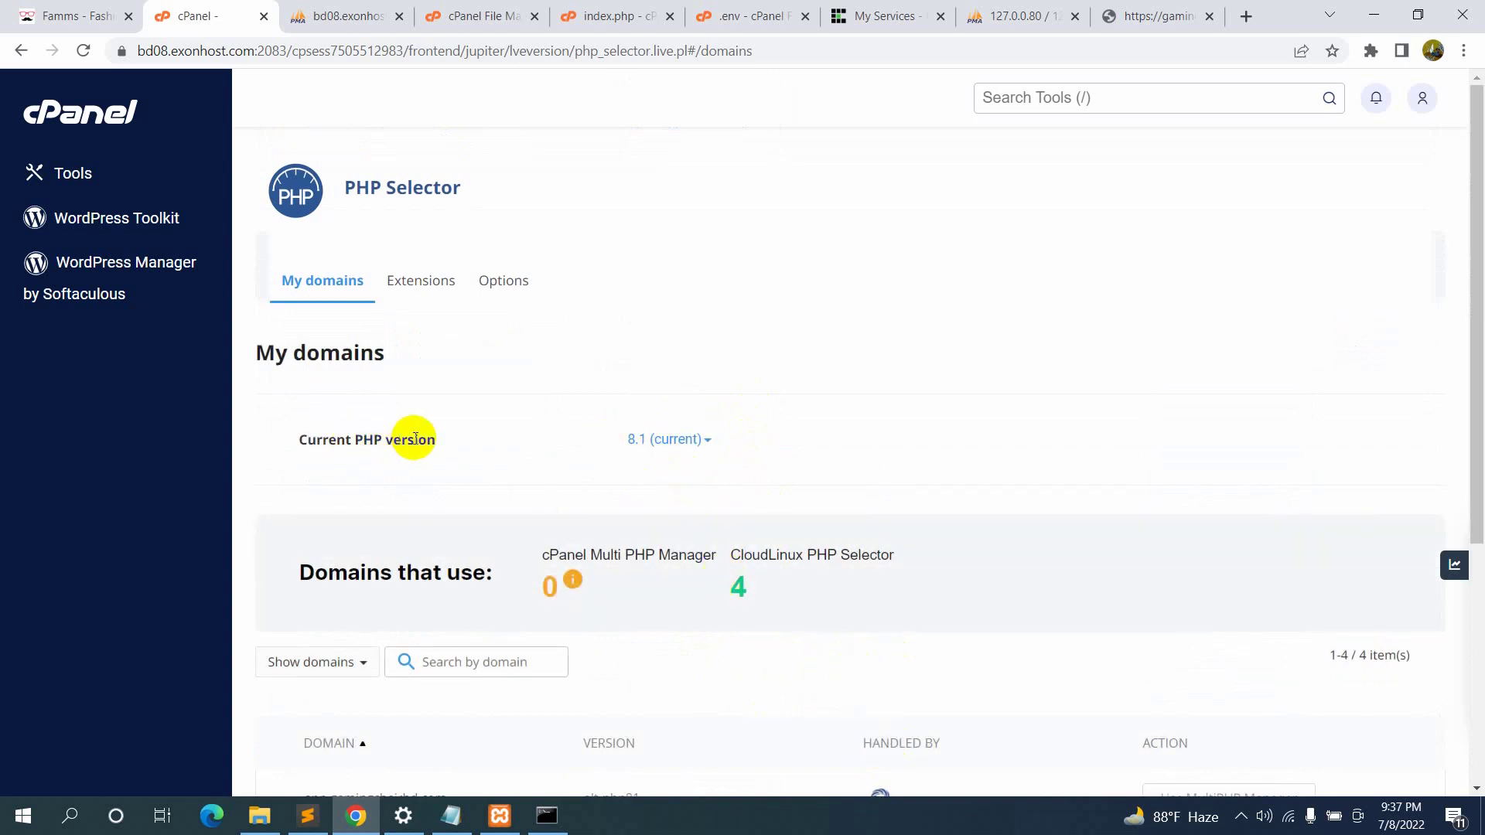
click(1129, 14)
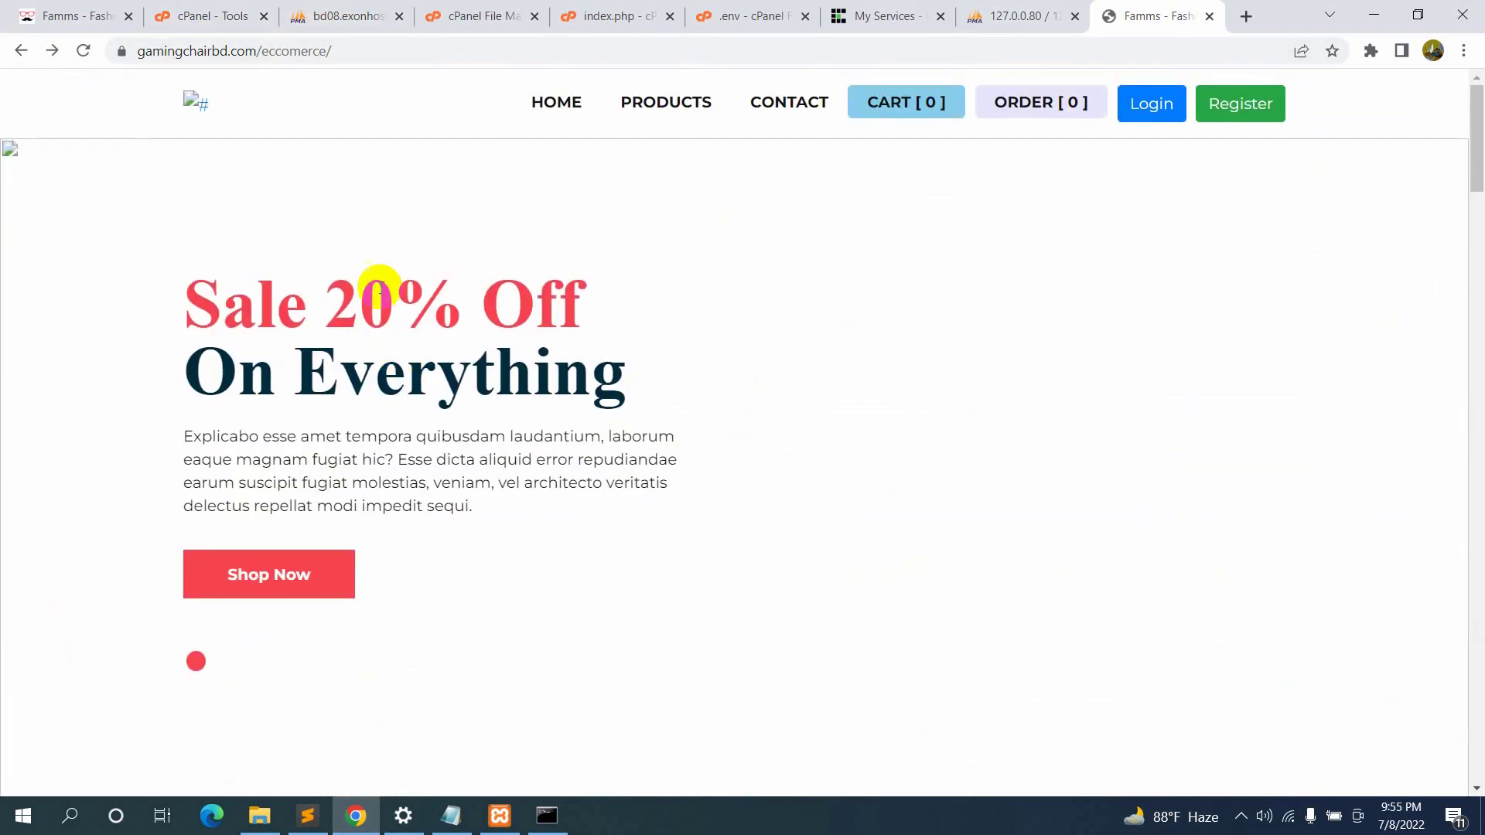
Scroll the eccomerce storefront to Our products and back, then return to cPanel Tools
scroll(985, 356, down, 15)
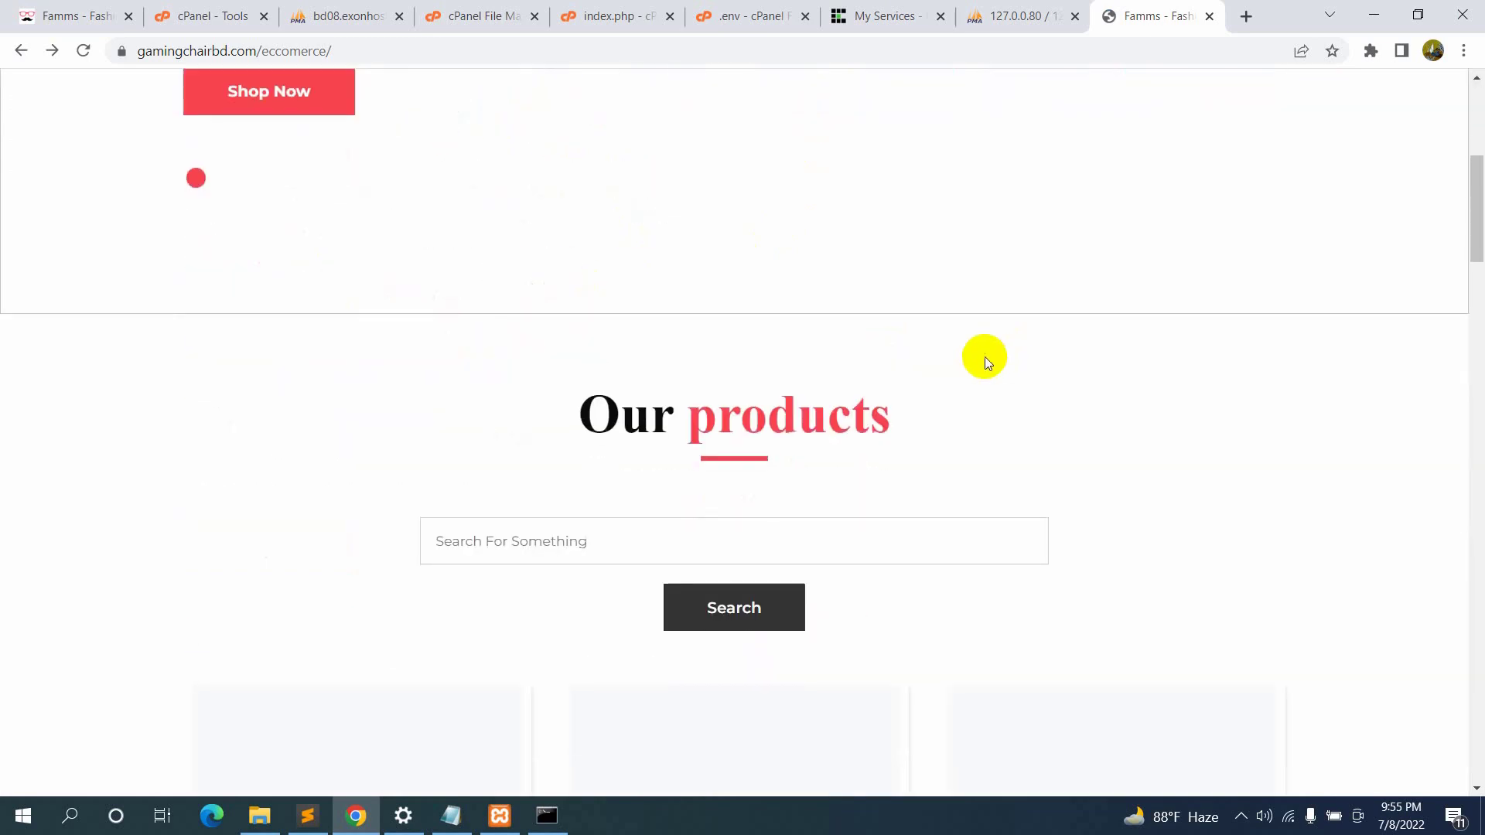
scroll(1269, 368, up, 10)
scroll(1222, 332, up, 5)
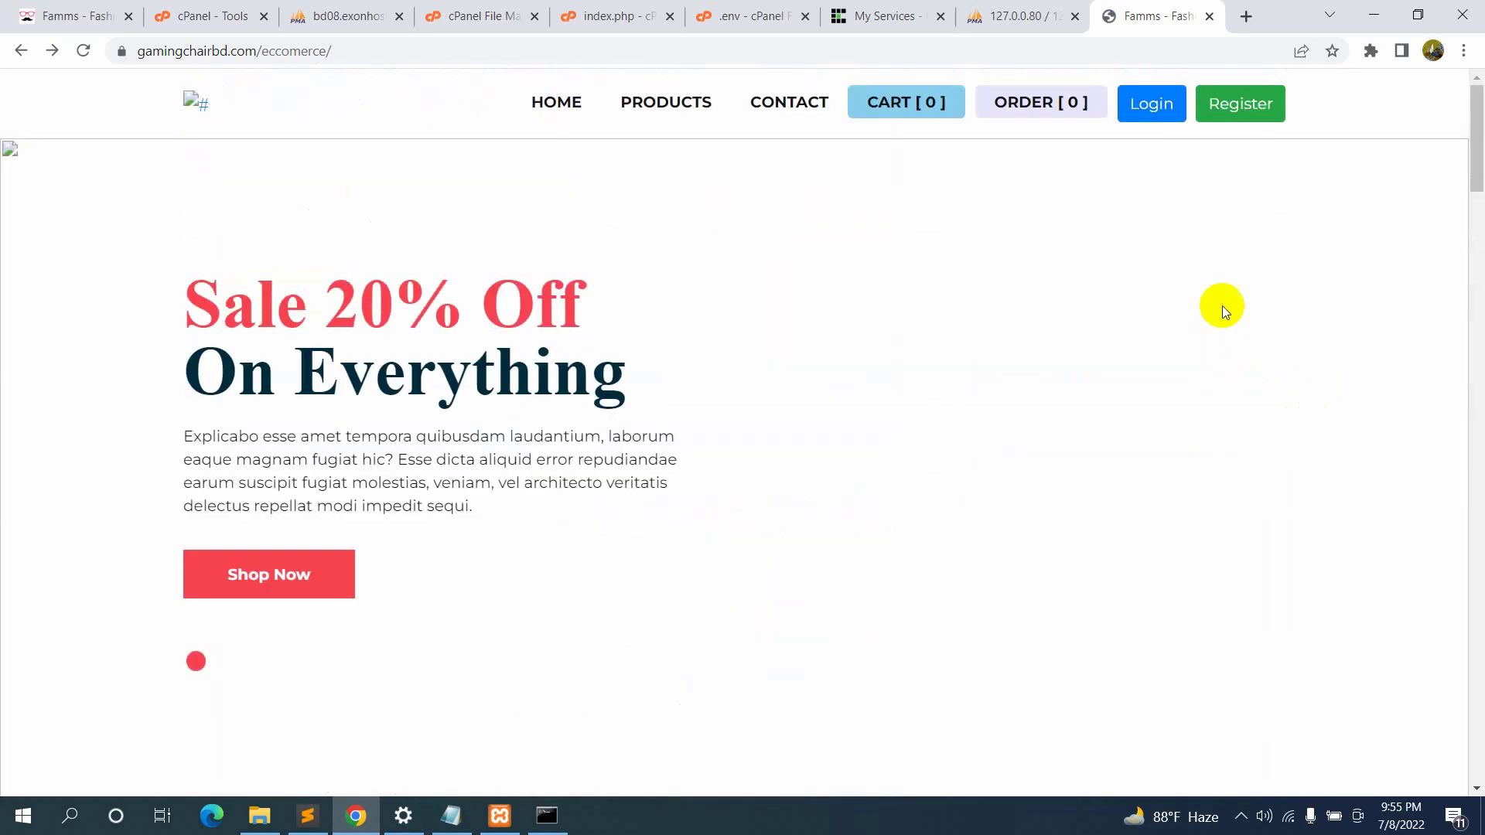
click(198, 16)
scroll(393, 397, down, 3)
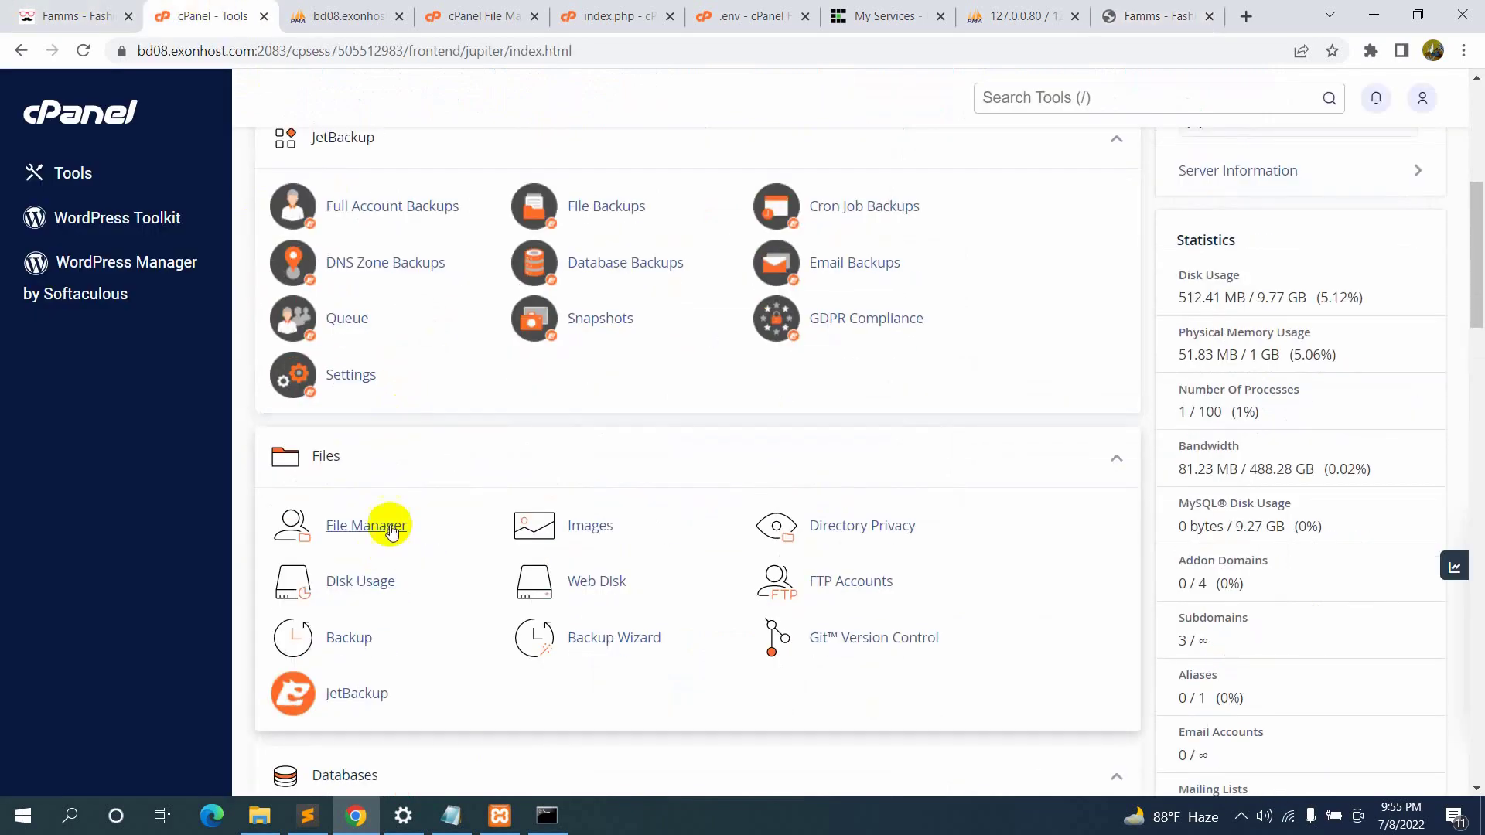
In File Manager, navigate to the public_html/eccomerce/public folder
click(381, 431)
scroll(448, 424, down, 5)
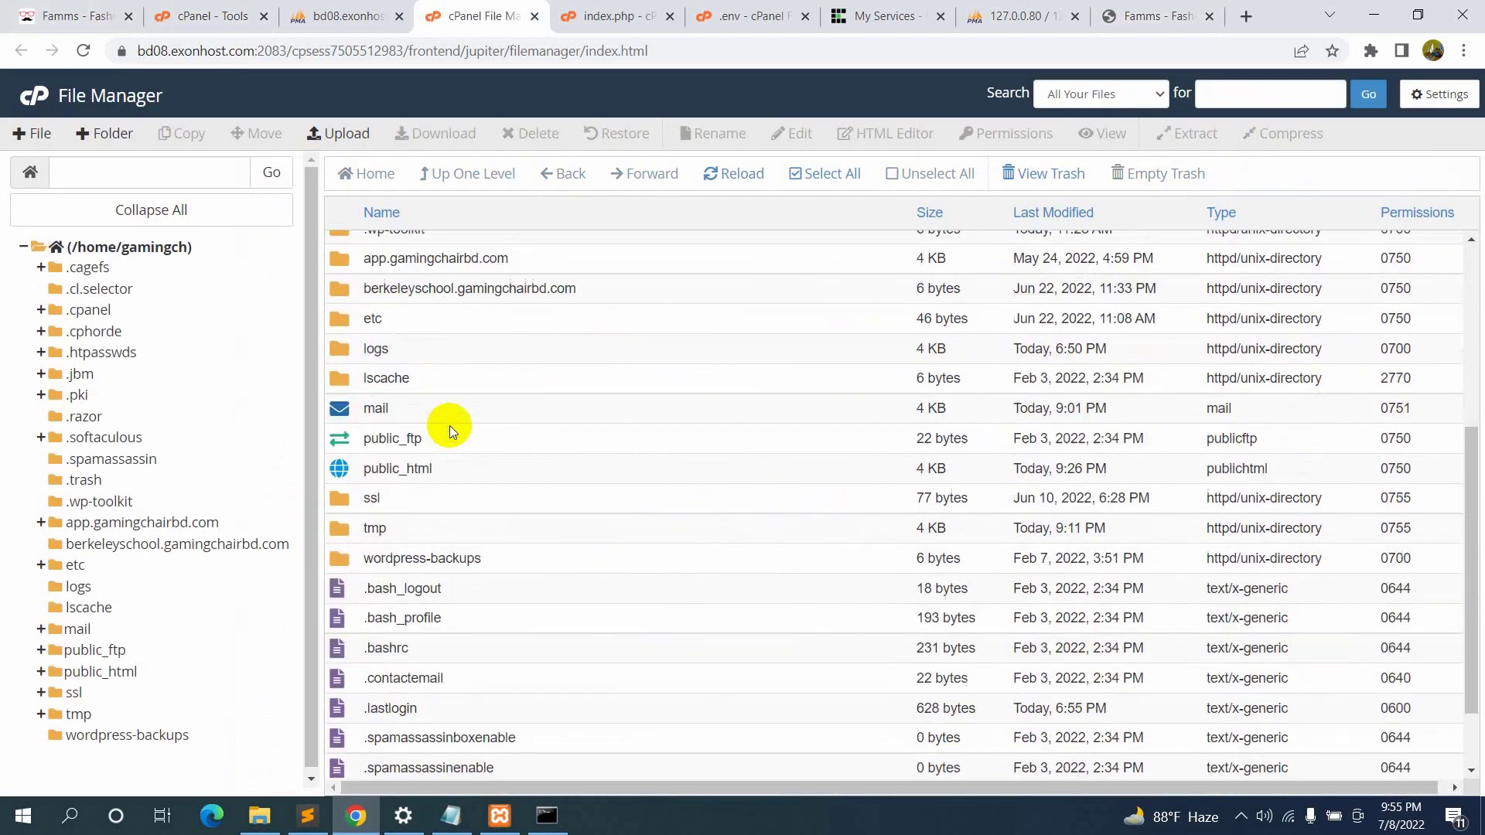
double_click(508, 433)
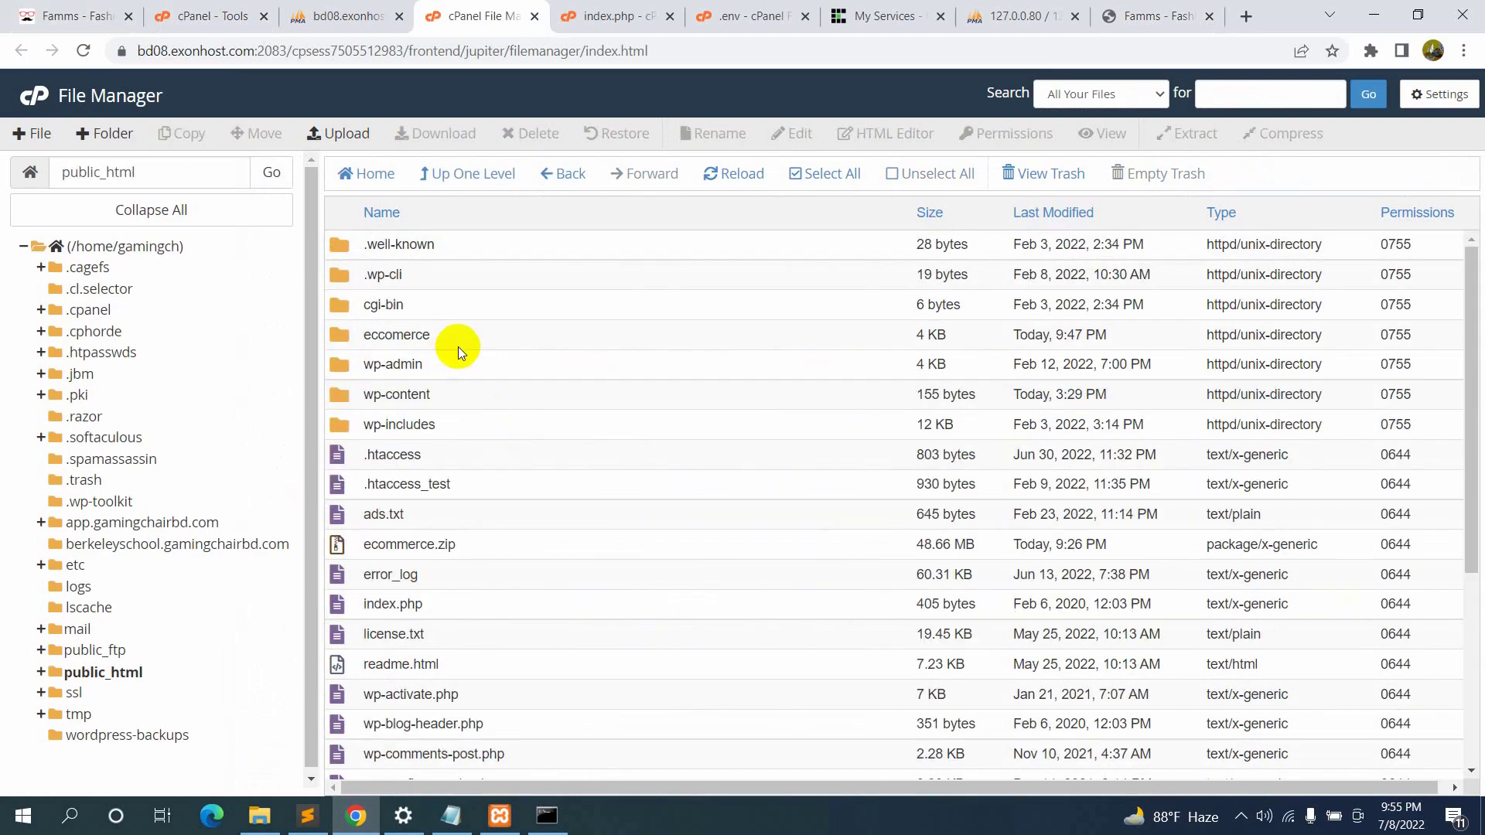
double_click(464, 338)
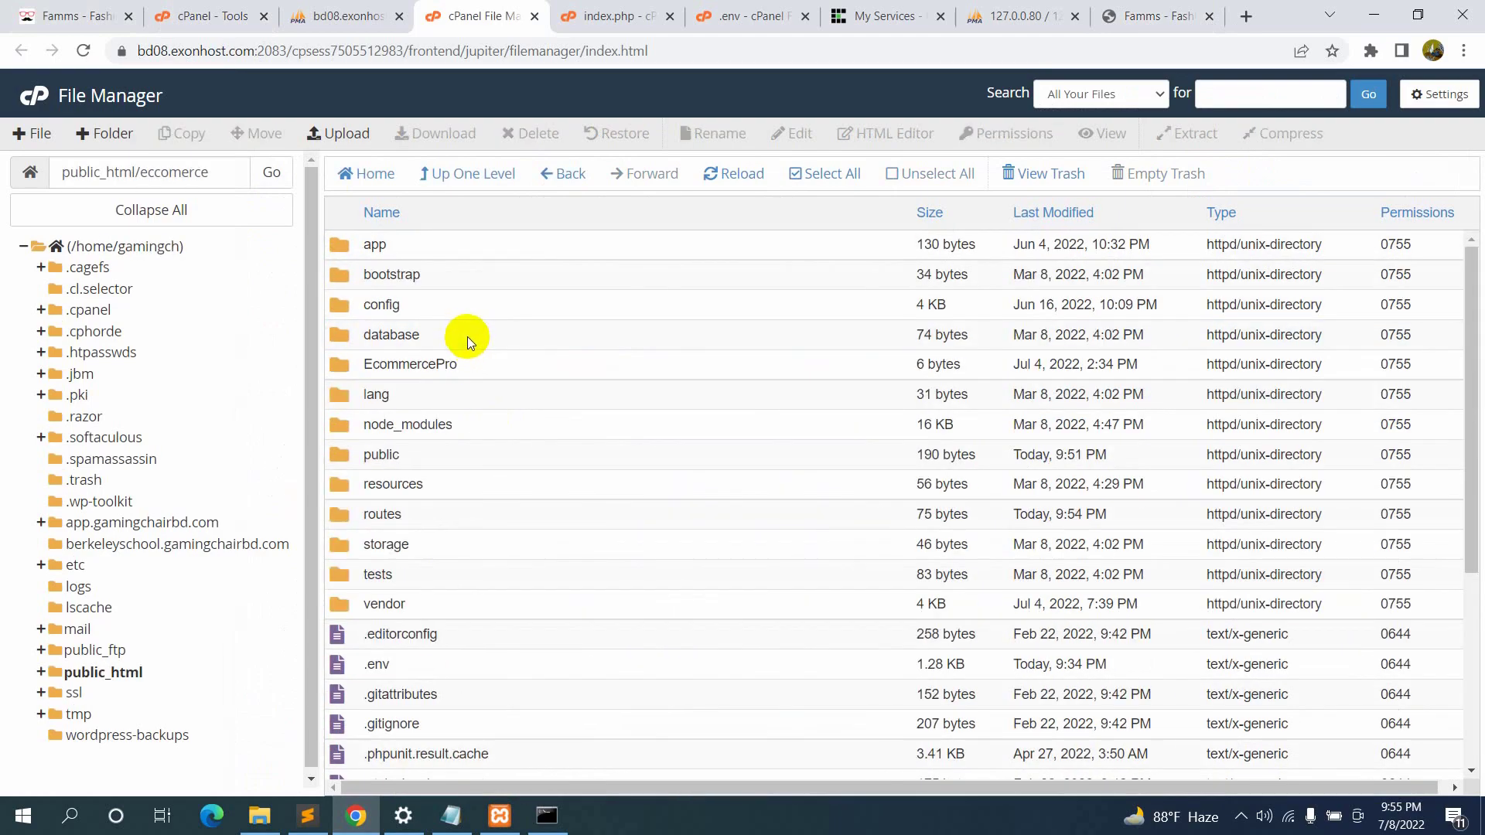
double_click(529, 457)
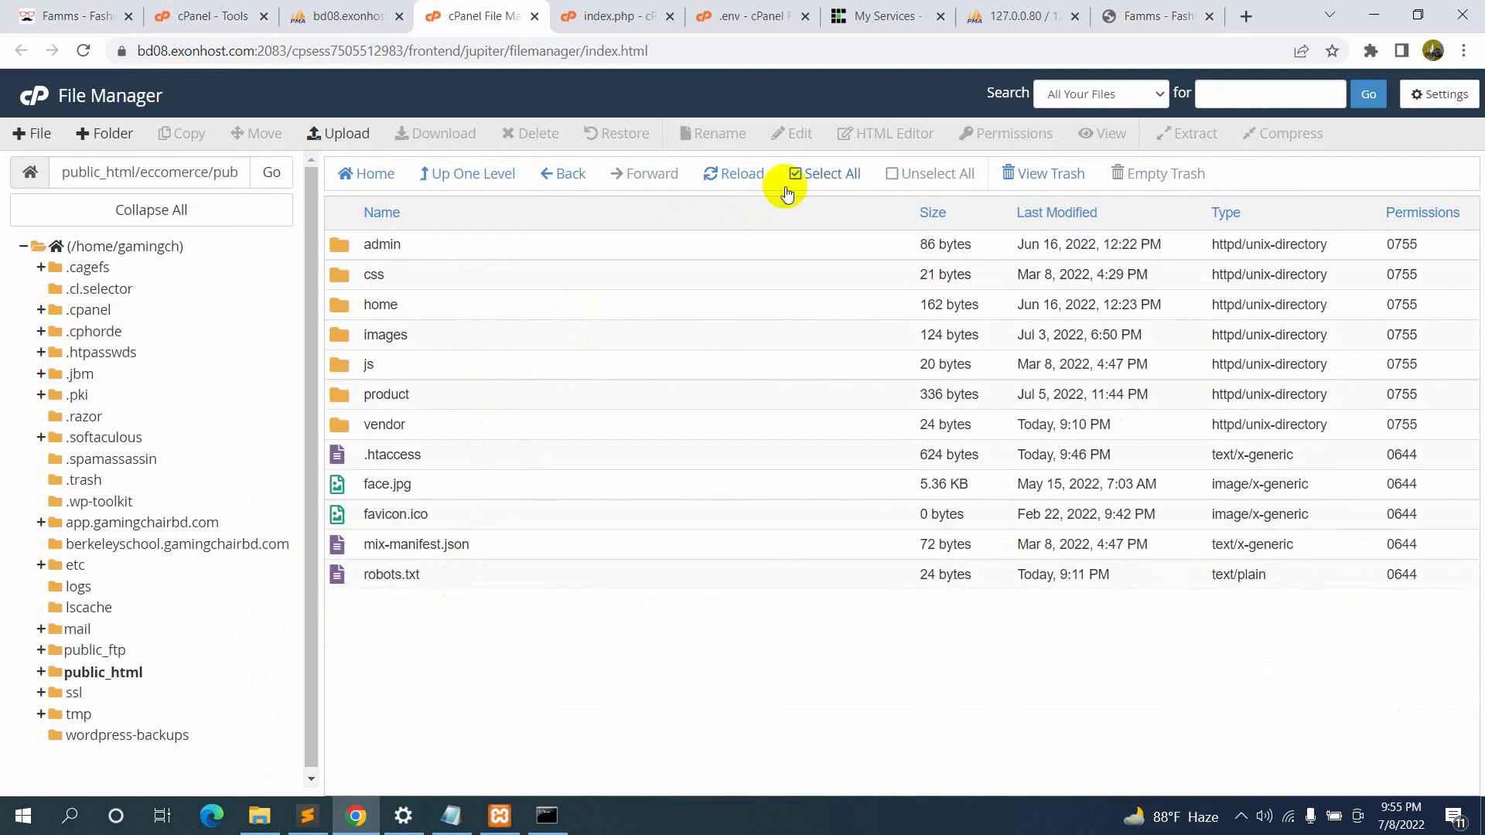
Select all items in public and move them to /public_html/eccomerce/
click(835, 171)
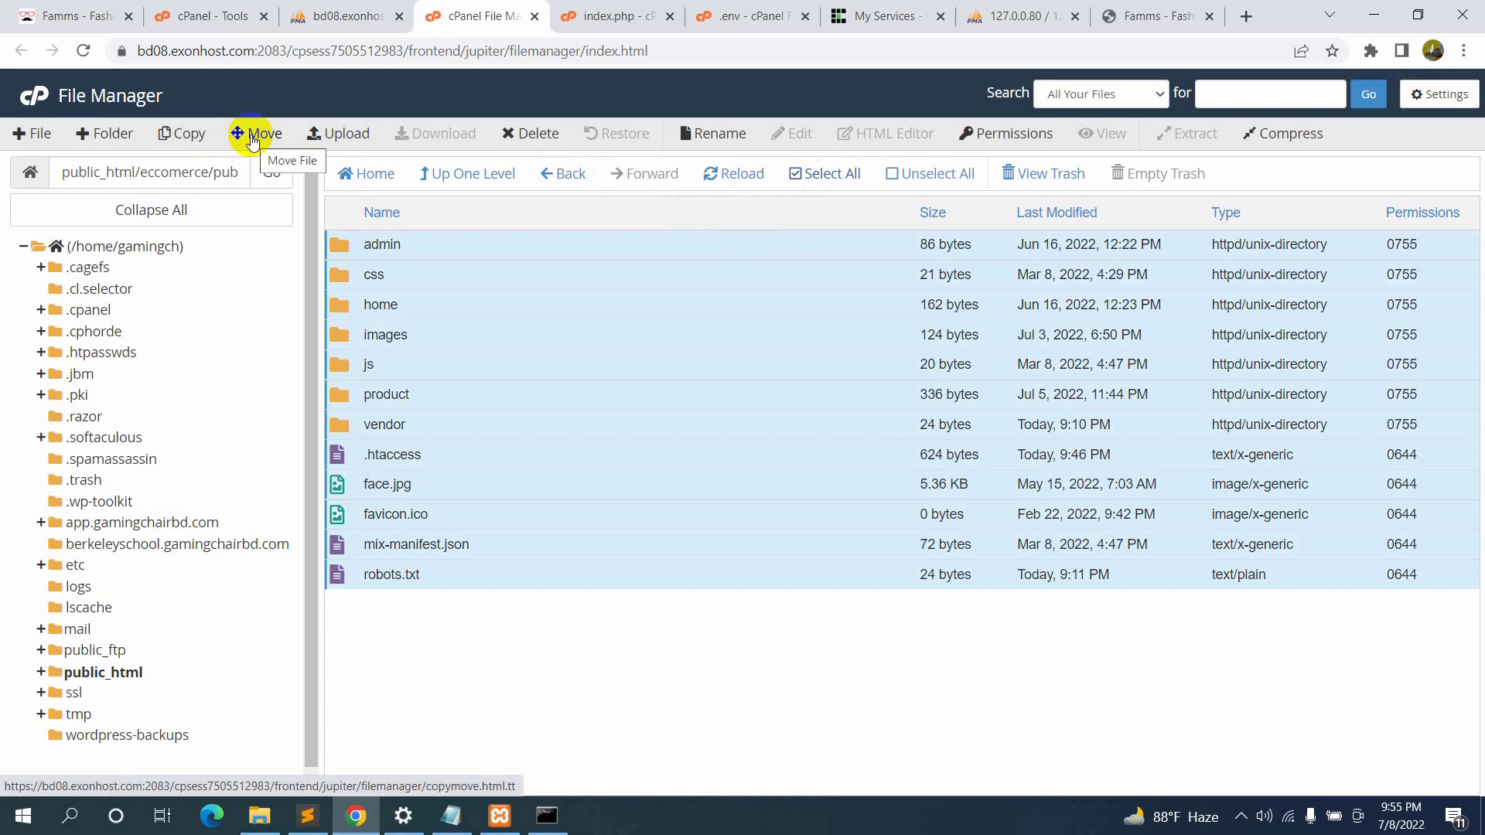
click(253, 137)
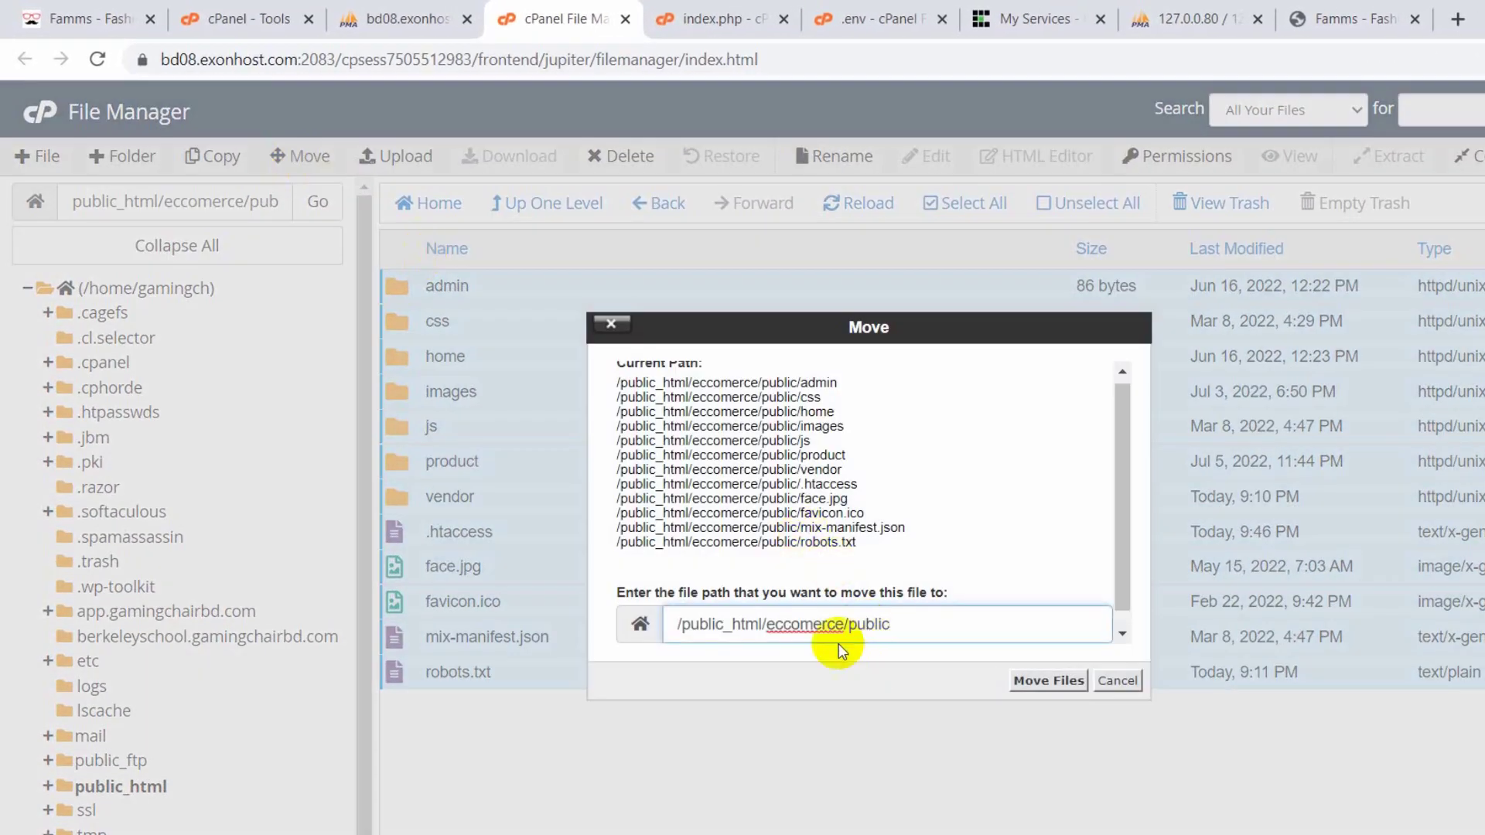
key(BackSpace)
key(BackSpace)
key(BackSpace)
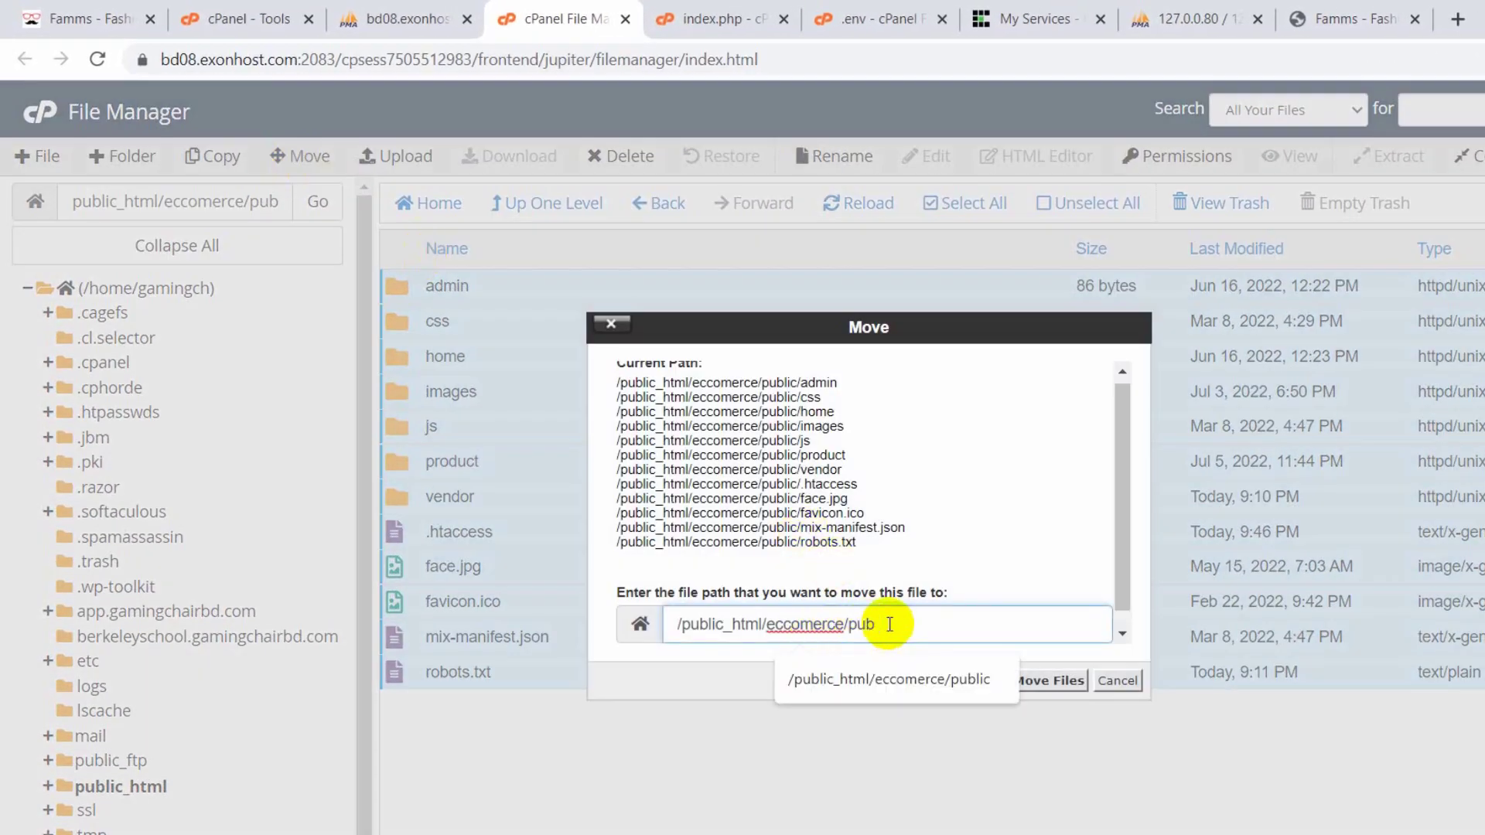
key(BackSpace)
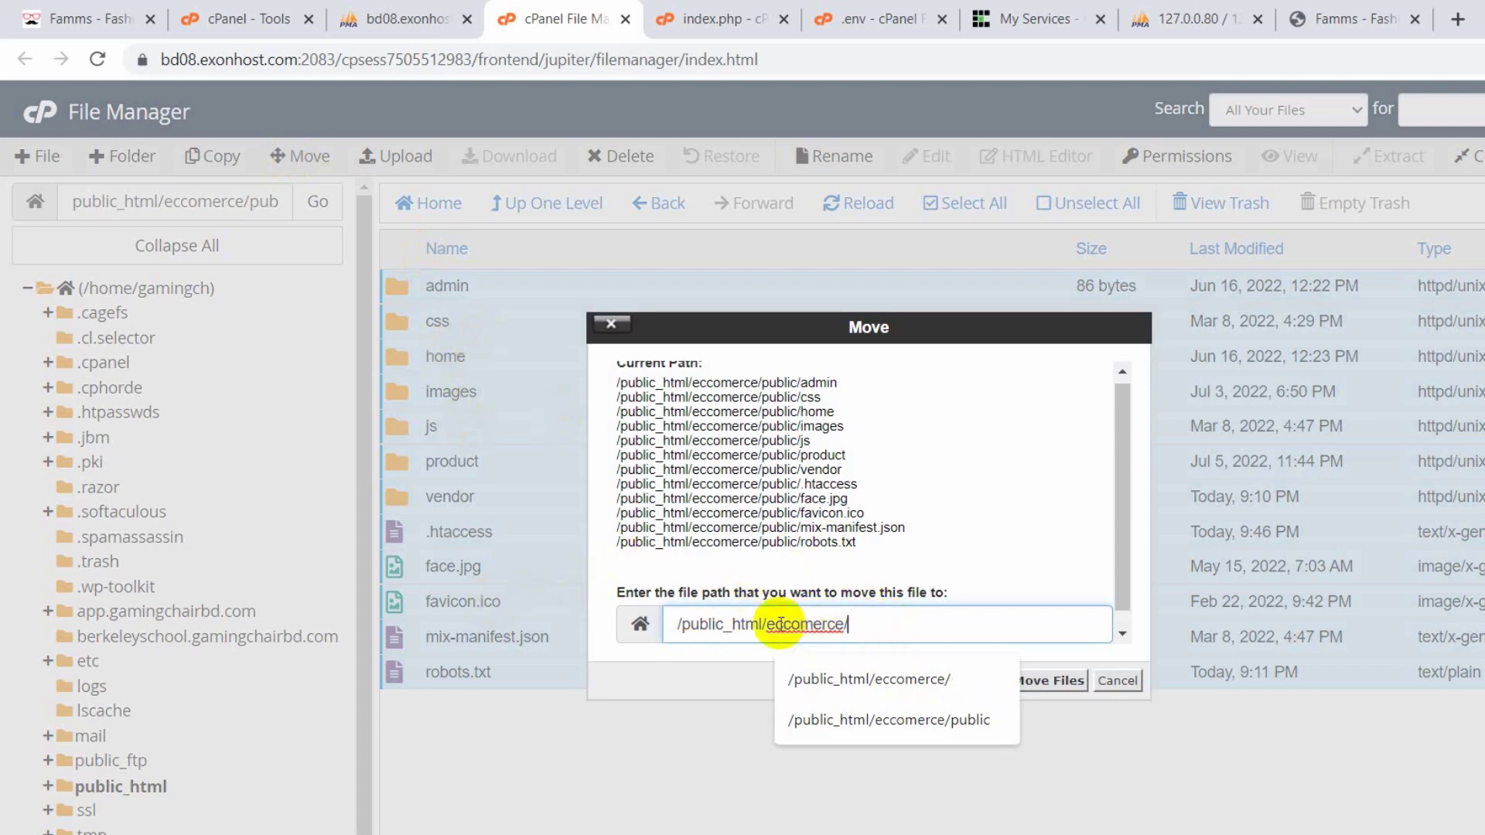
drag(762, 624, 844, 624)
click(861, 624)
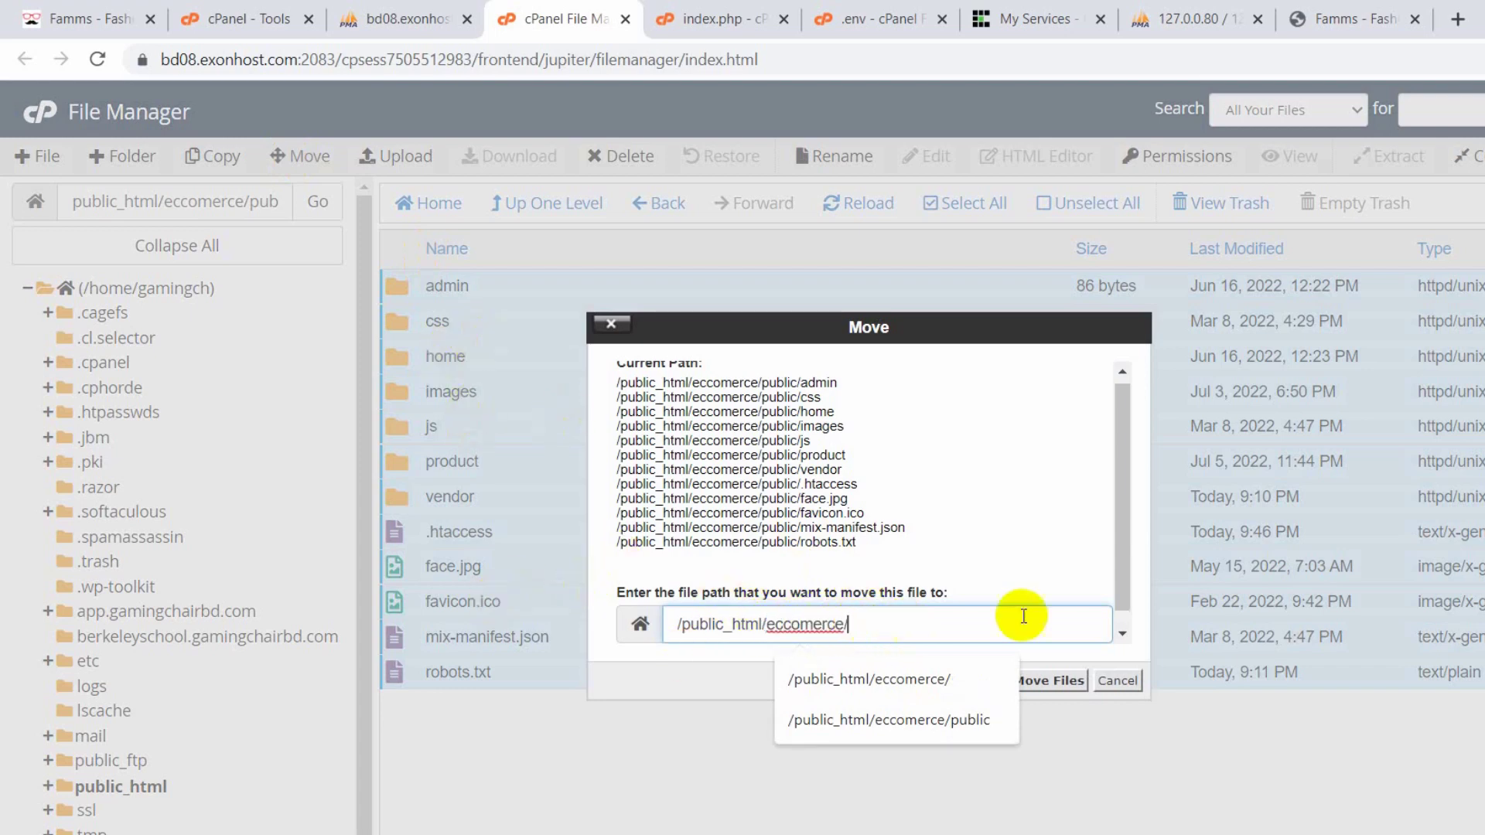
click(1064, 574)
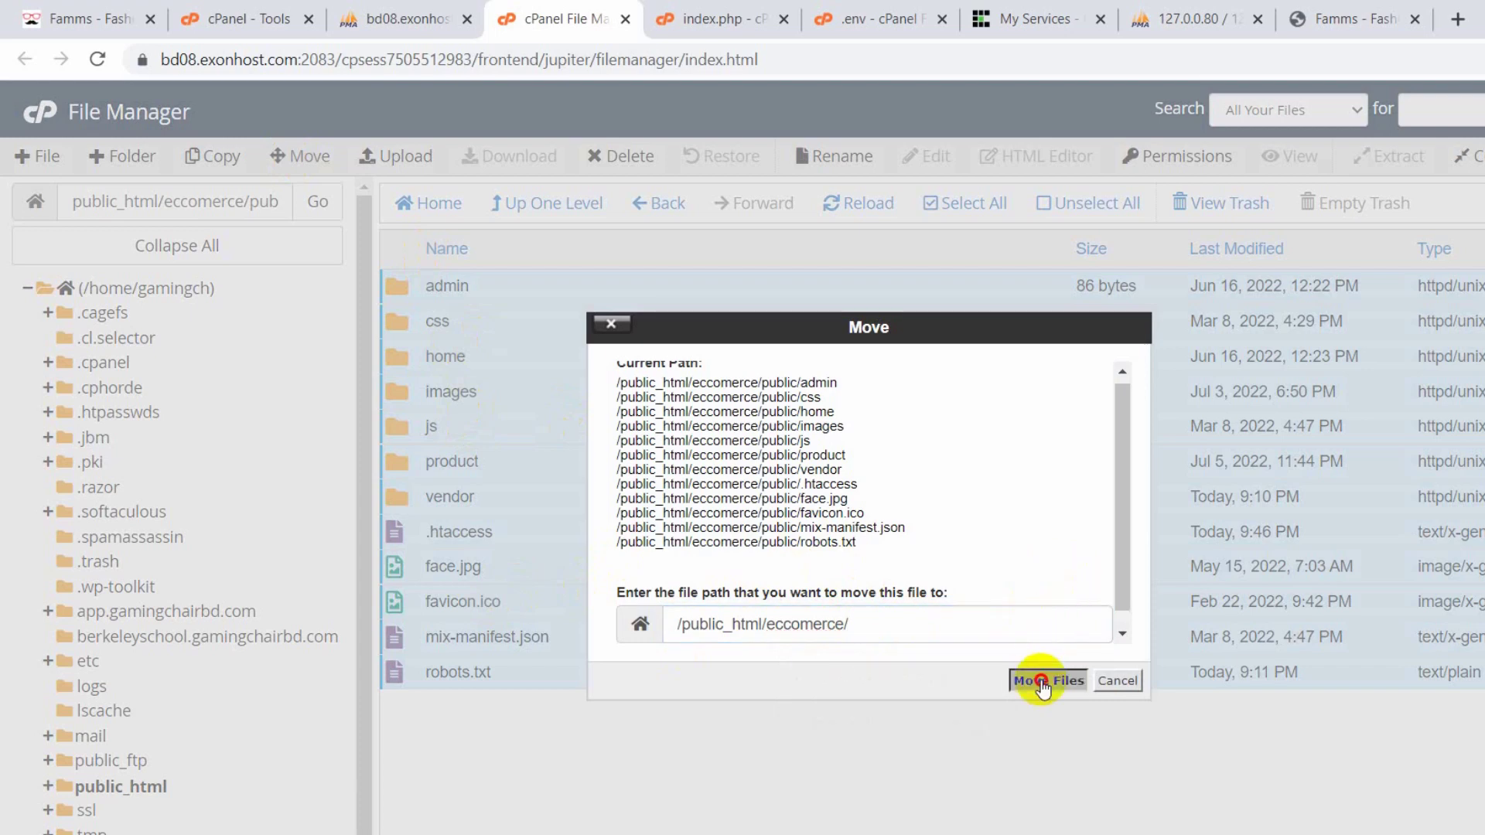
click(1040, 682)
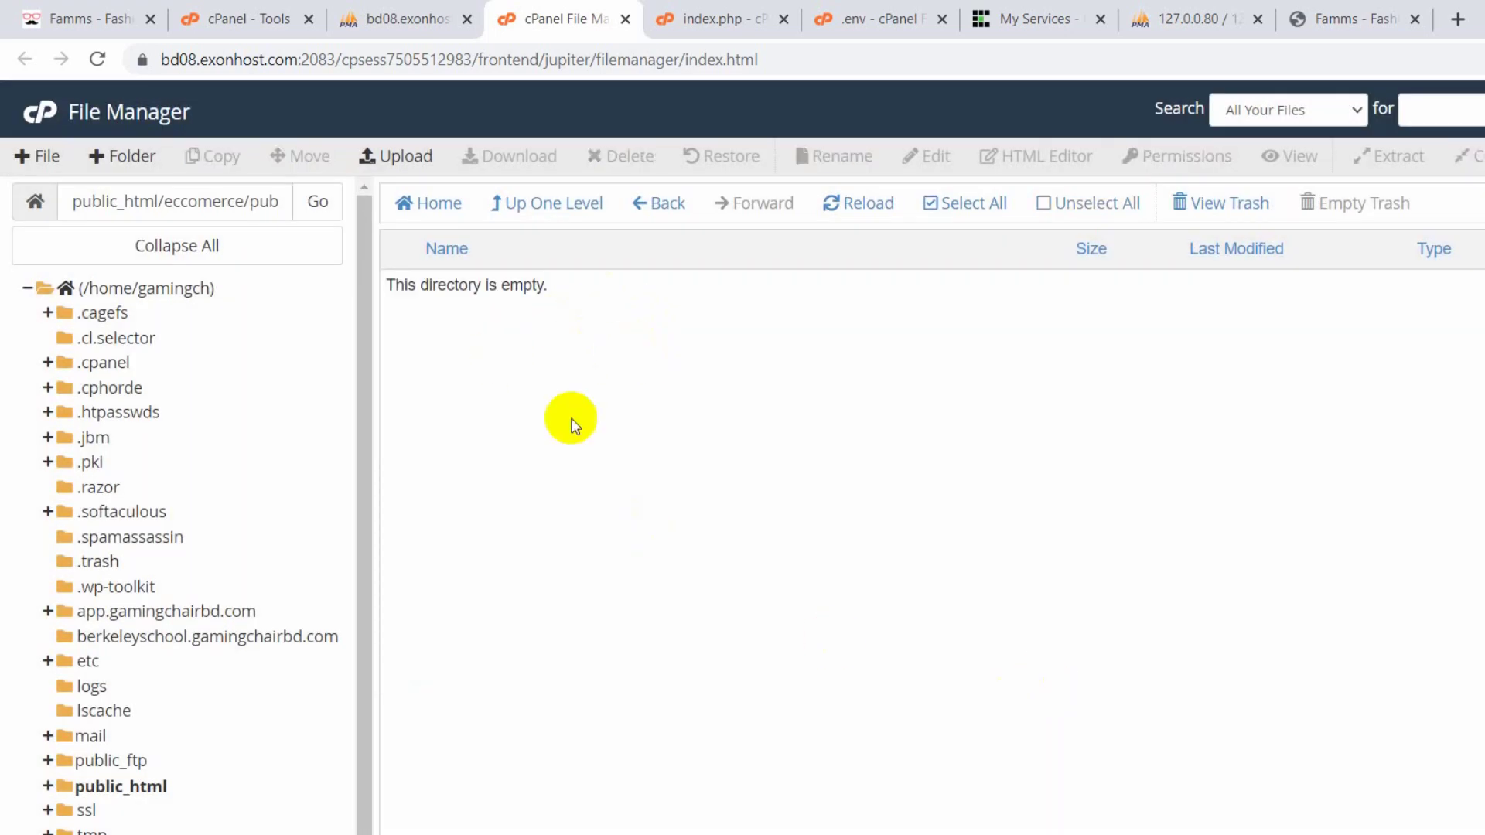
Refresh the emptied public folder, then navigate via public_html into the eccomerce folder
click(819, 222)
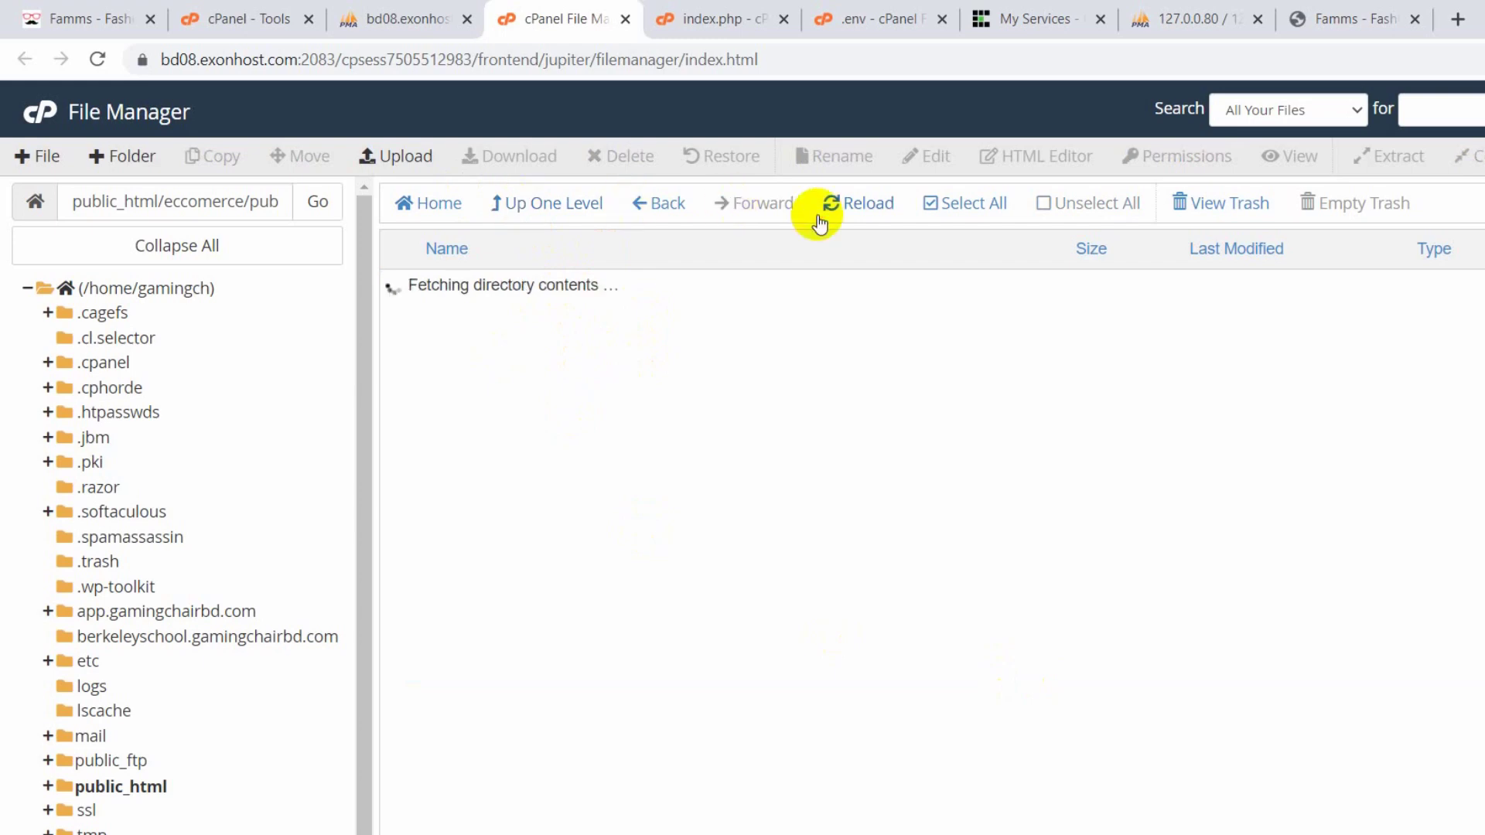
click(584, 220)
scroll(850, 416, down, 6)
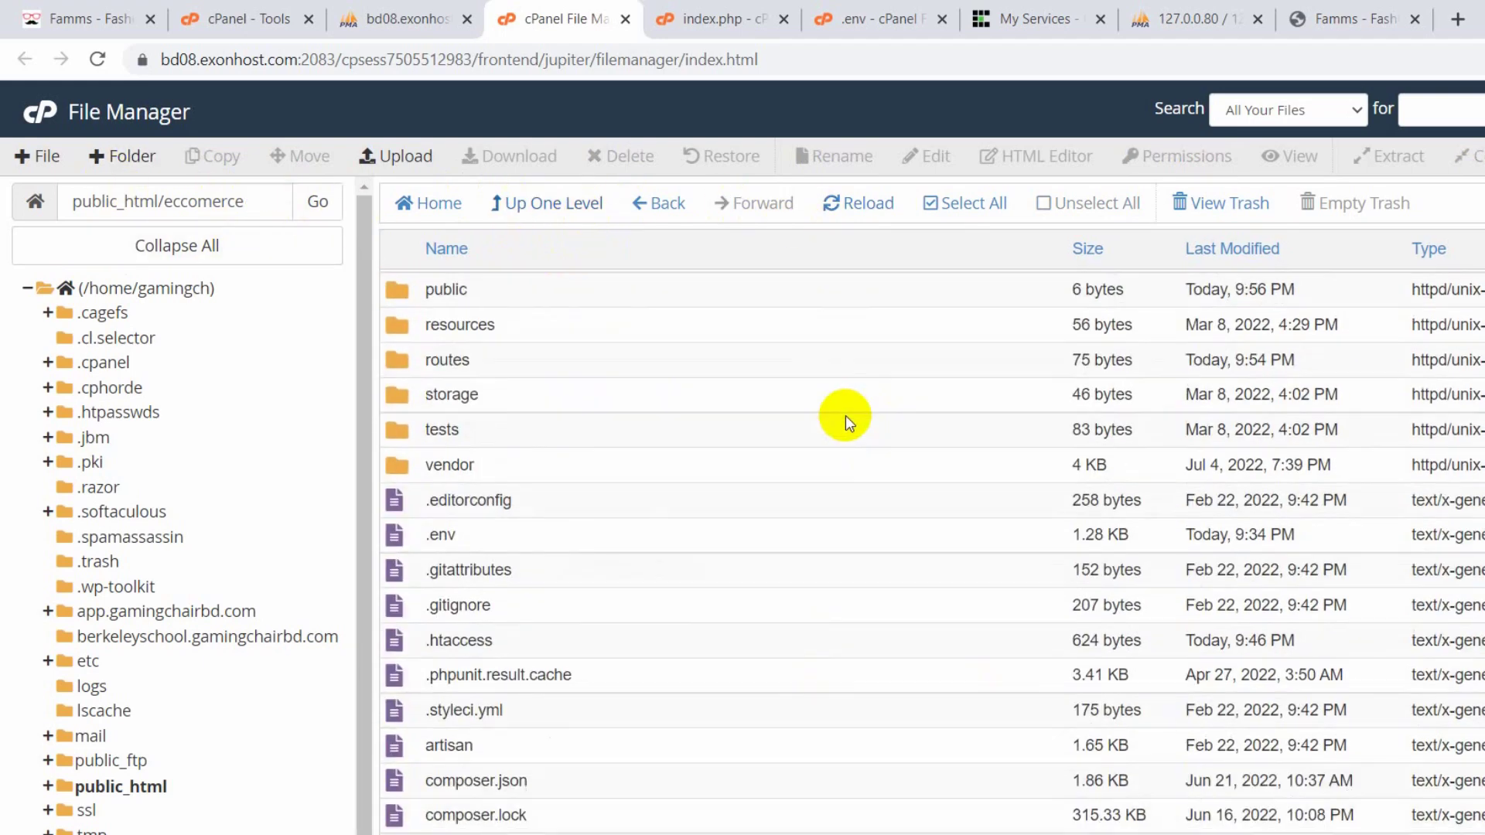
scroll(835, 426, down, 4)
scroll(789, 429, up, 10)
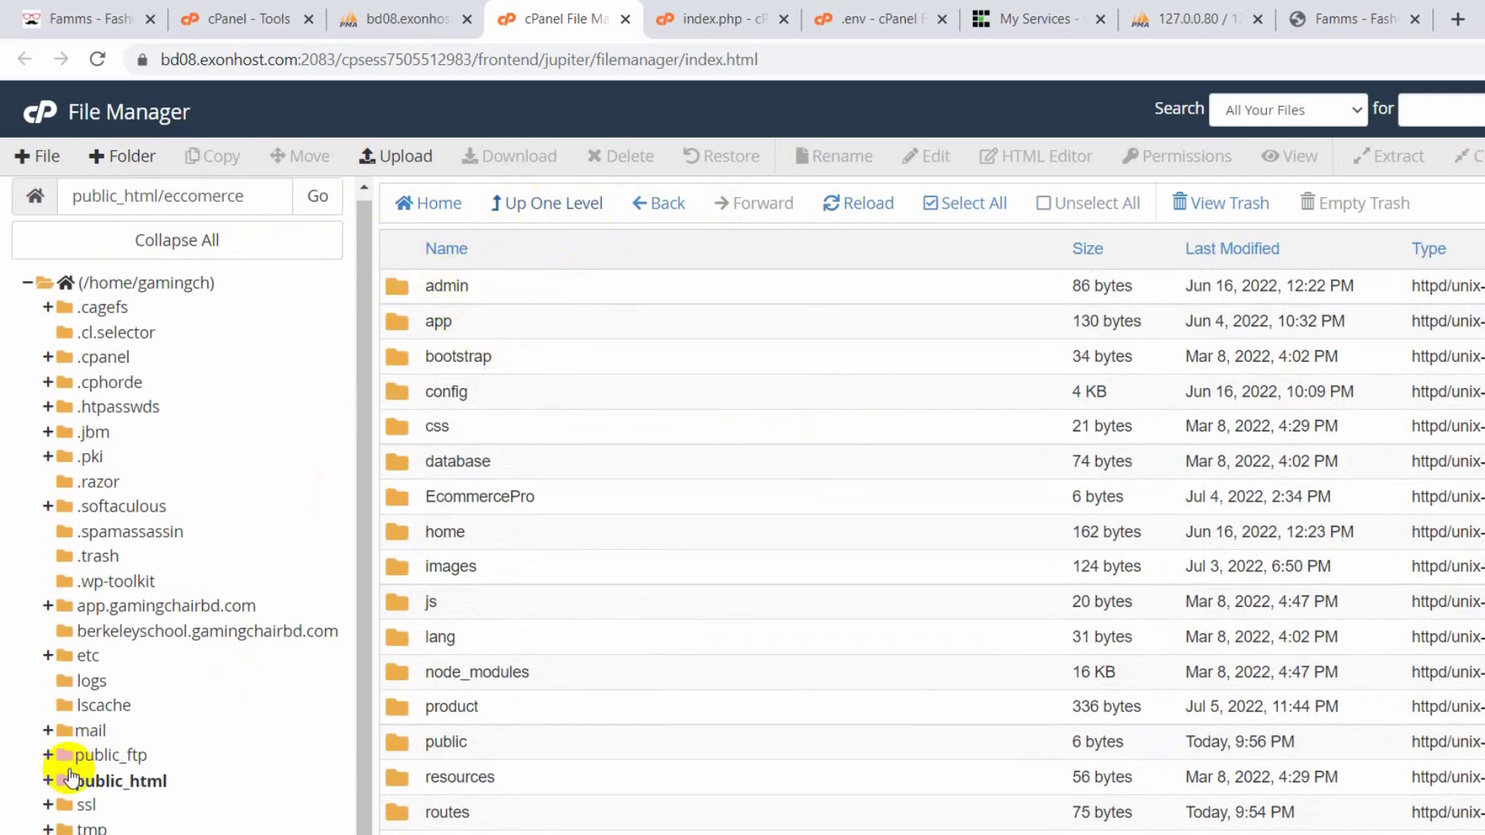
click(96, 783)
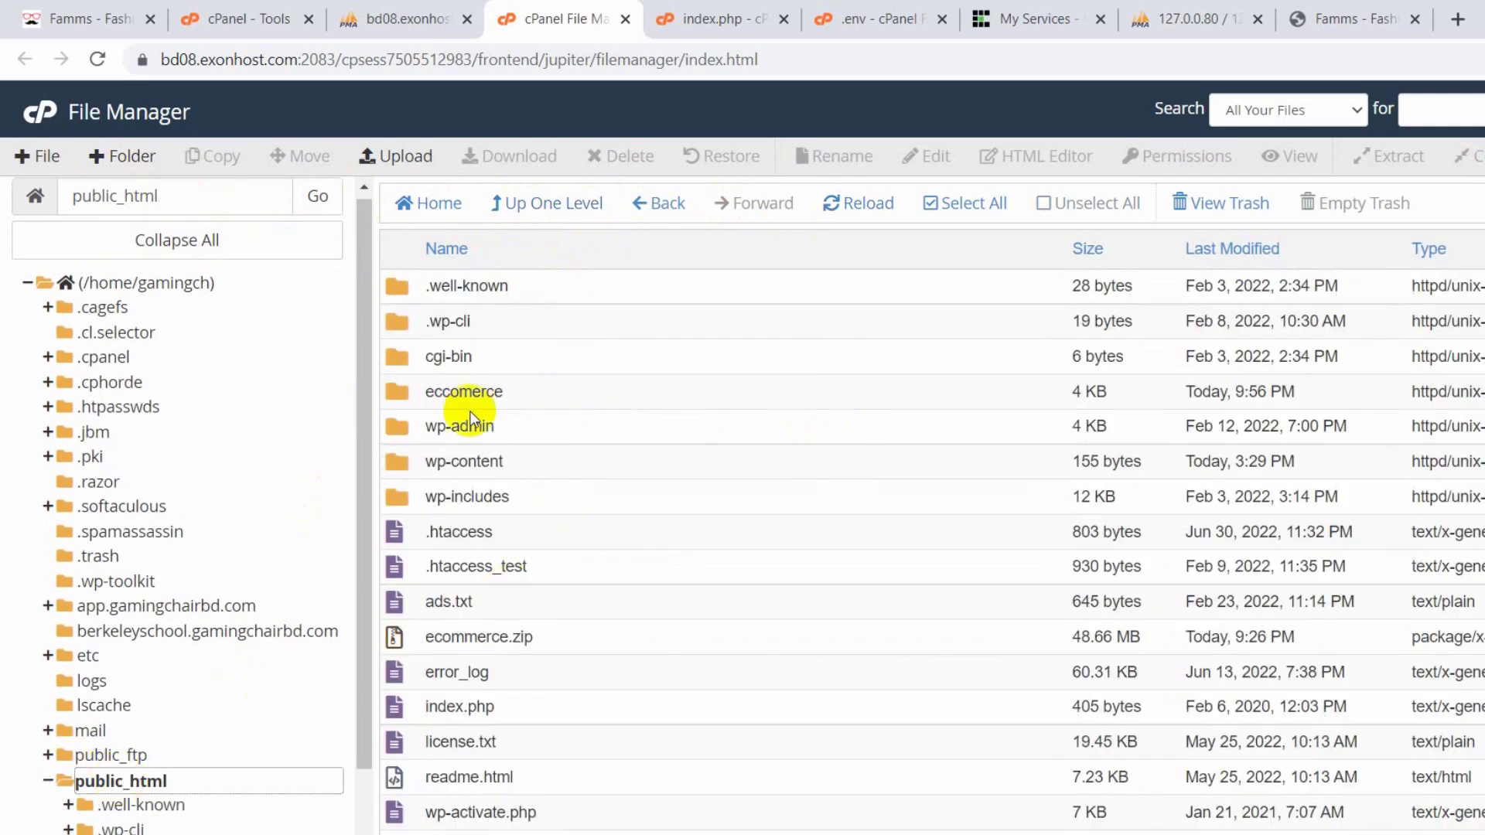
double_click(536, 396)
scroll(537, 354, down, 1)
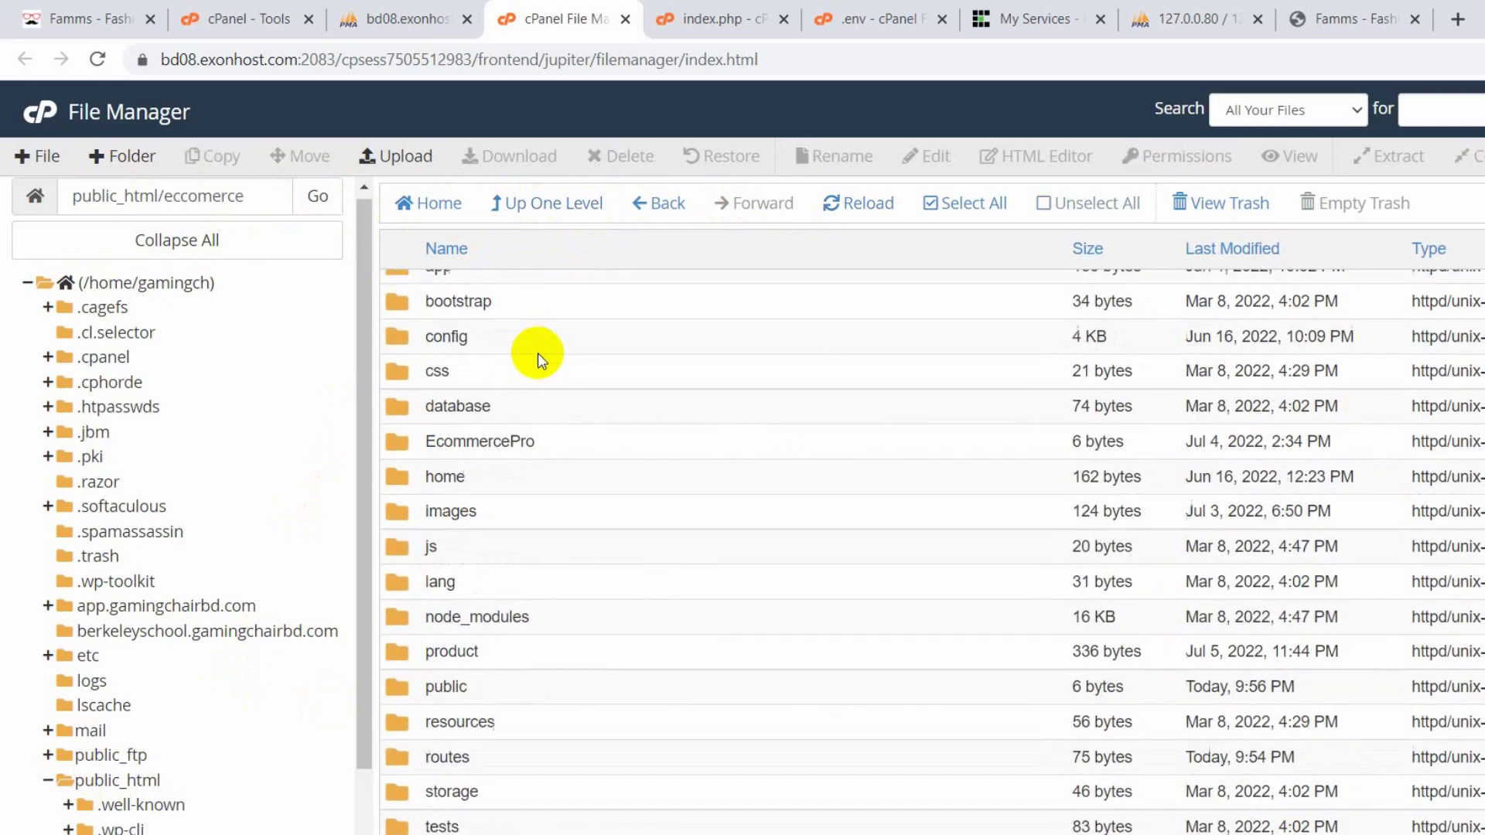
scroll(578, 531, up, 1)
scroll(583, 526, down, 3)
scroll(527, 430, up, 3)
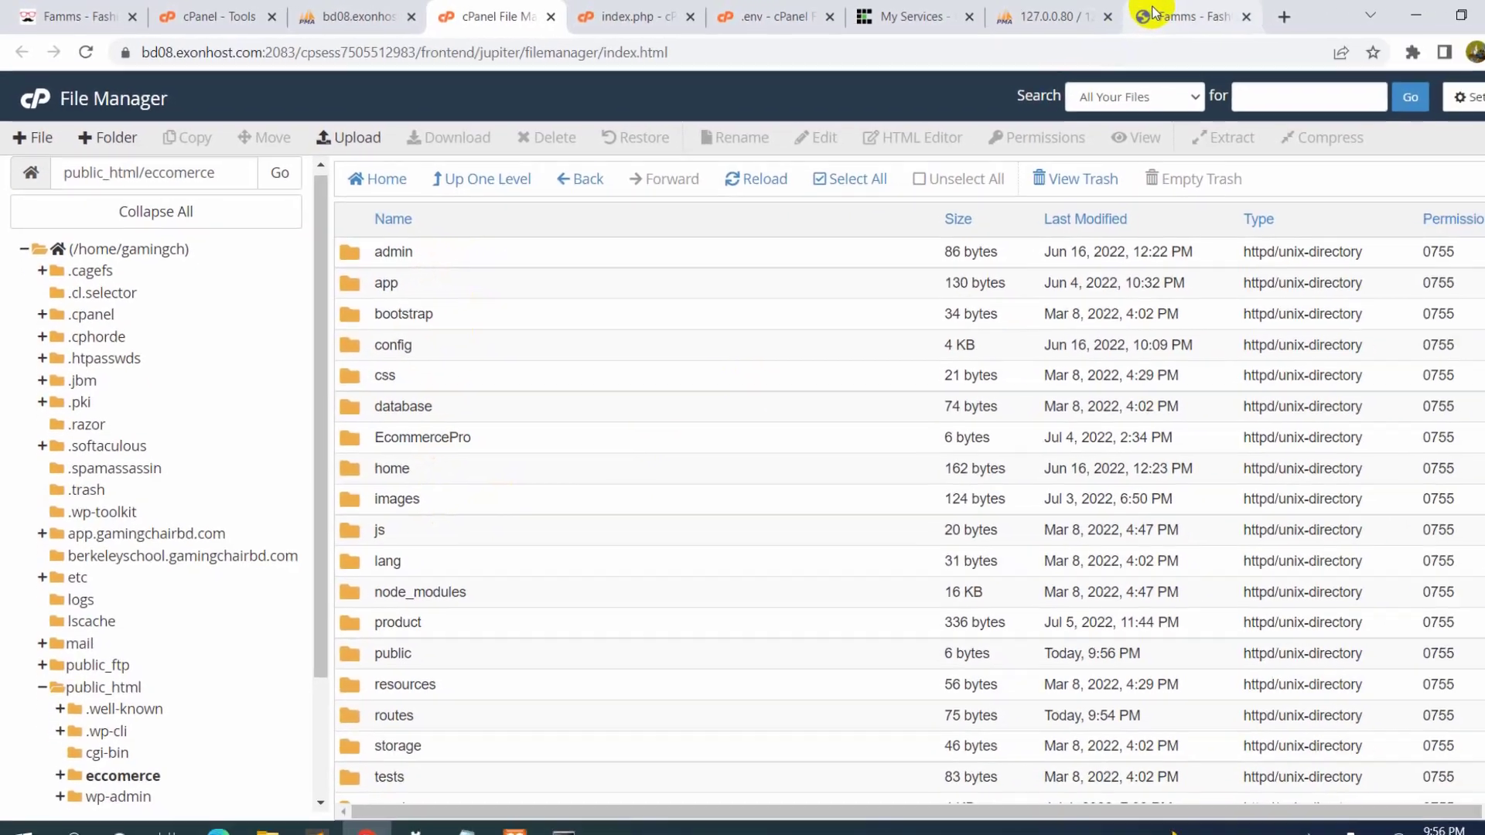
Reload the Famms storefront so its logo and banner images show, then go to Login
click(1314, 17)
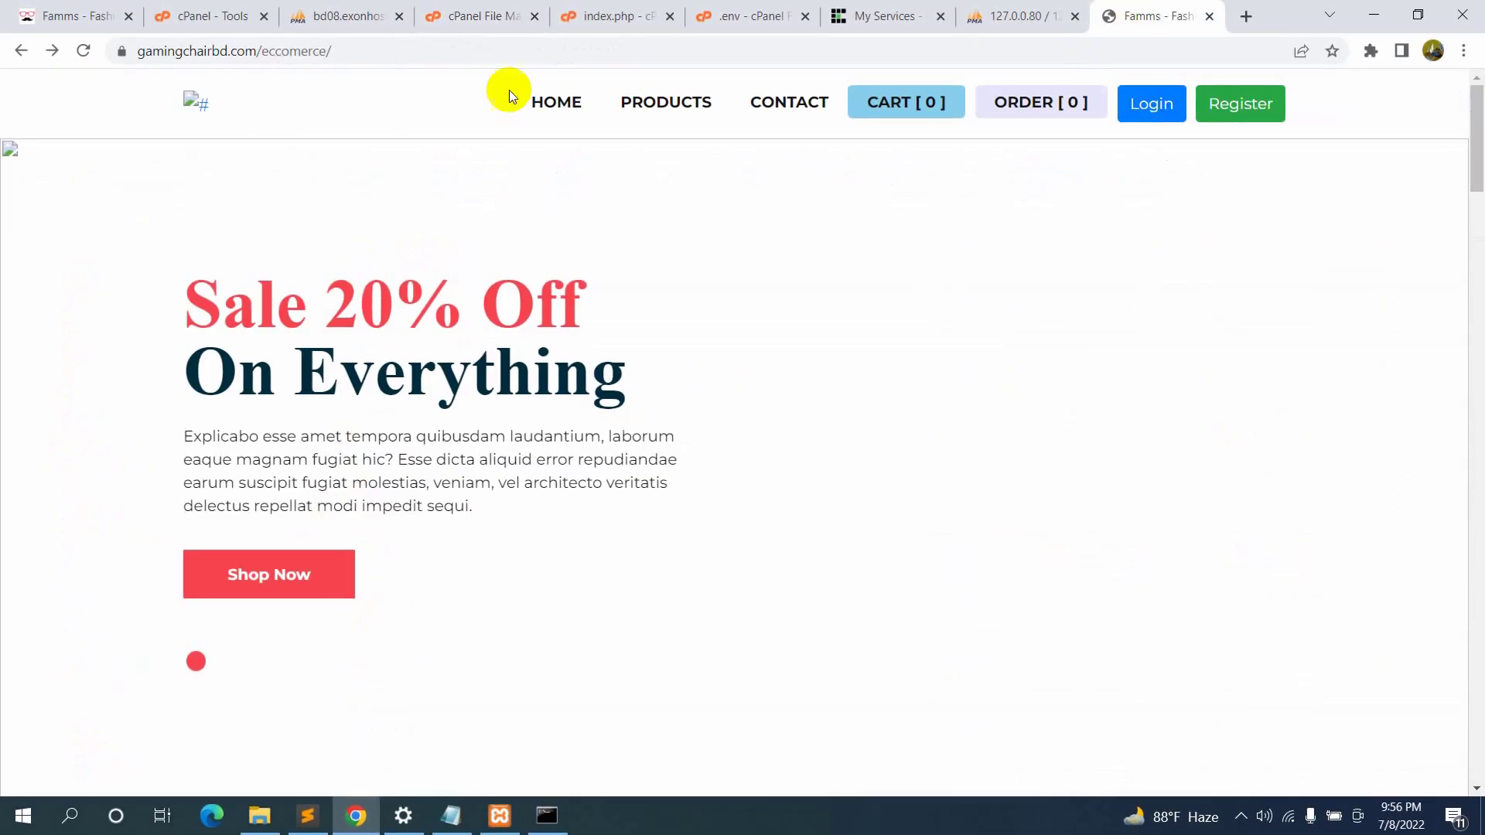
click(82, 59)
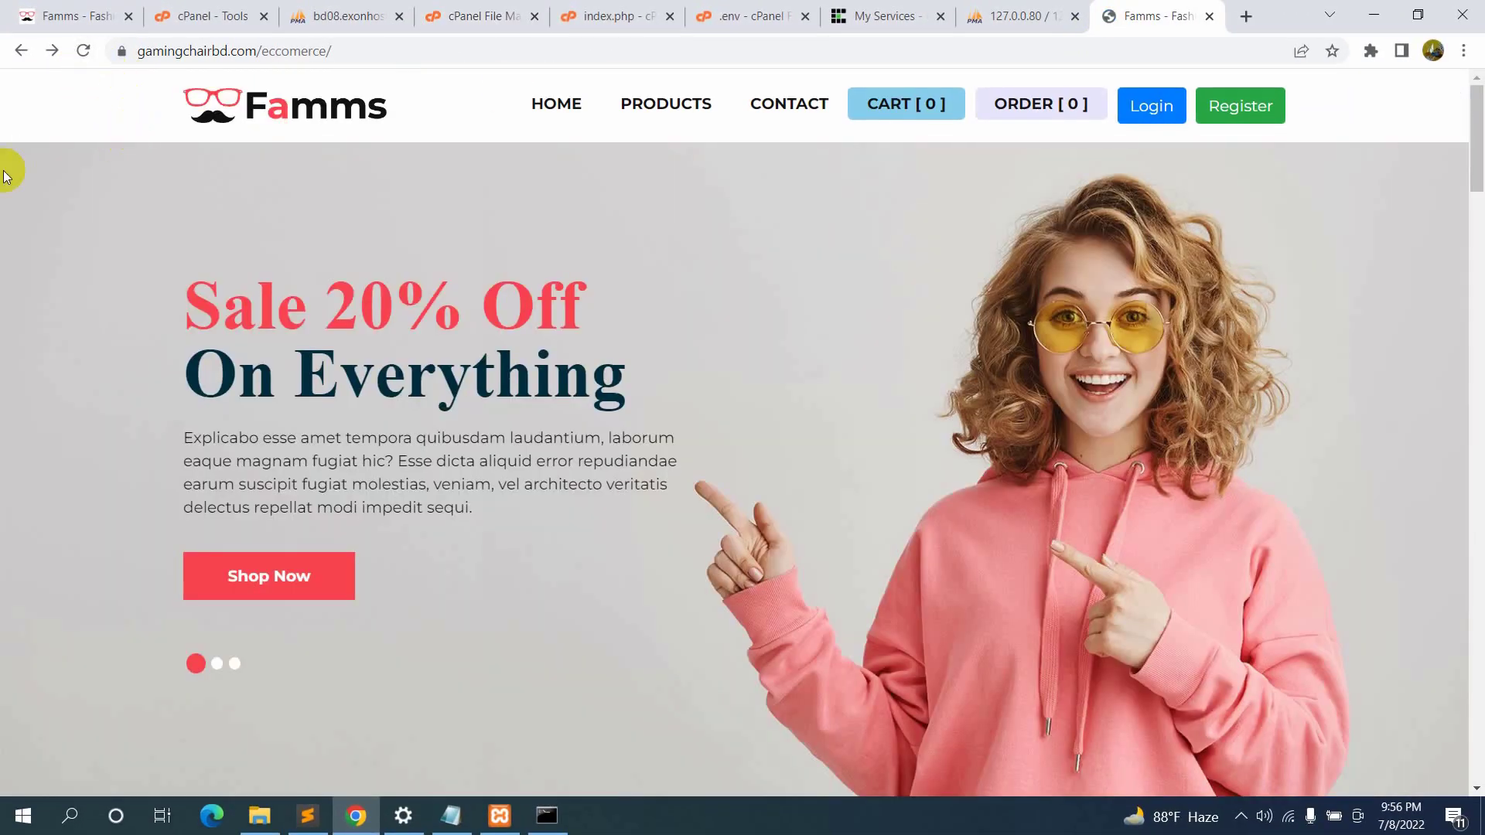
scroll(828, 267, down, 12)
scroll(1320, 309, down, 5)
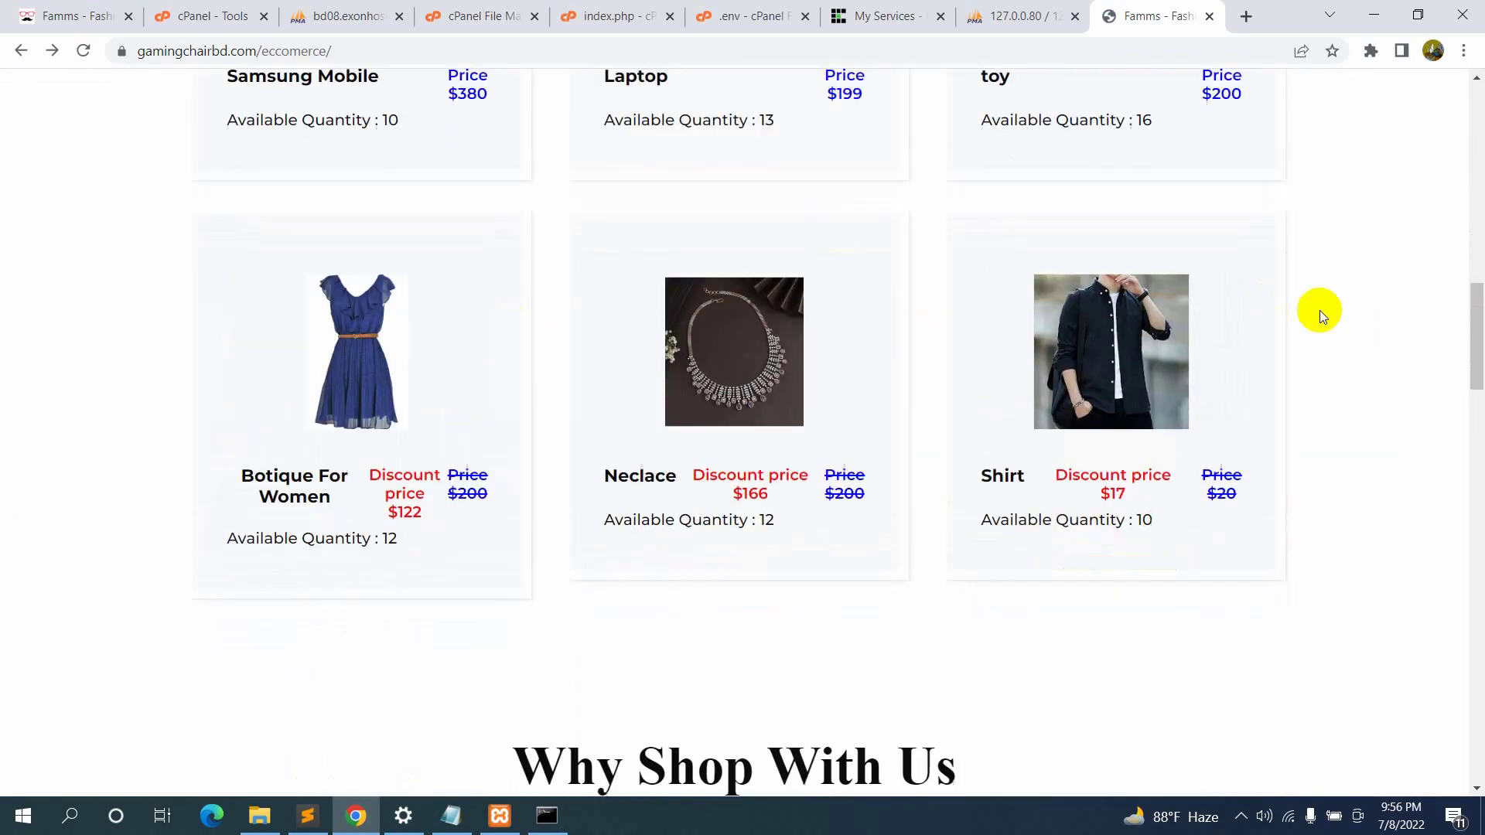
scroll(1128, 388, down, 5)
scroll(1242, 388, up, 20)
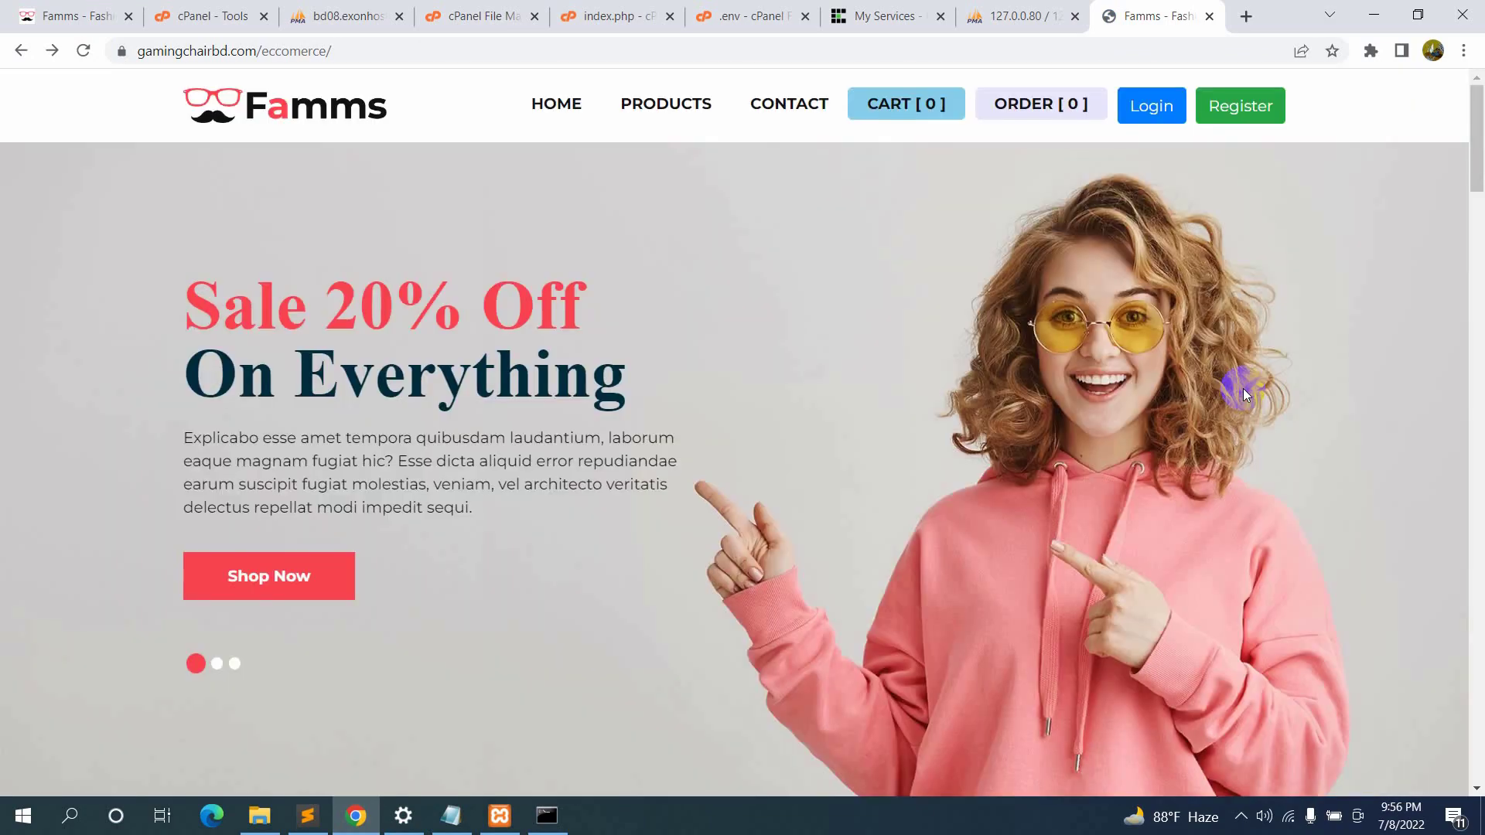
click(1126, 107)
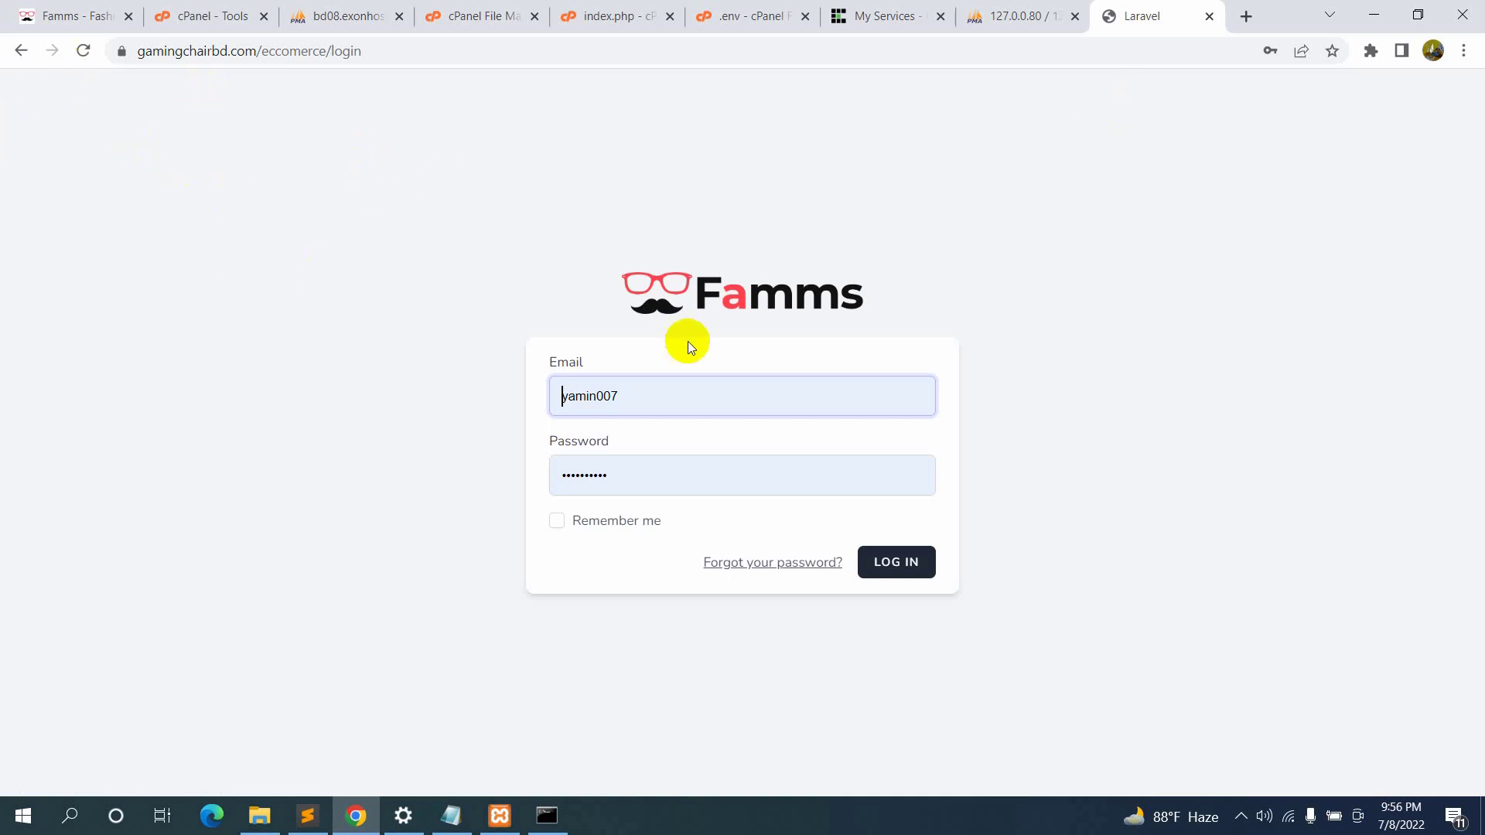
Sign in to the Famms admin with the saved admin e-mail and account password
double_click(660, 390)
text(ail.com)
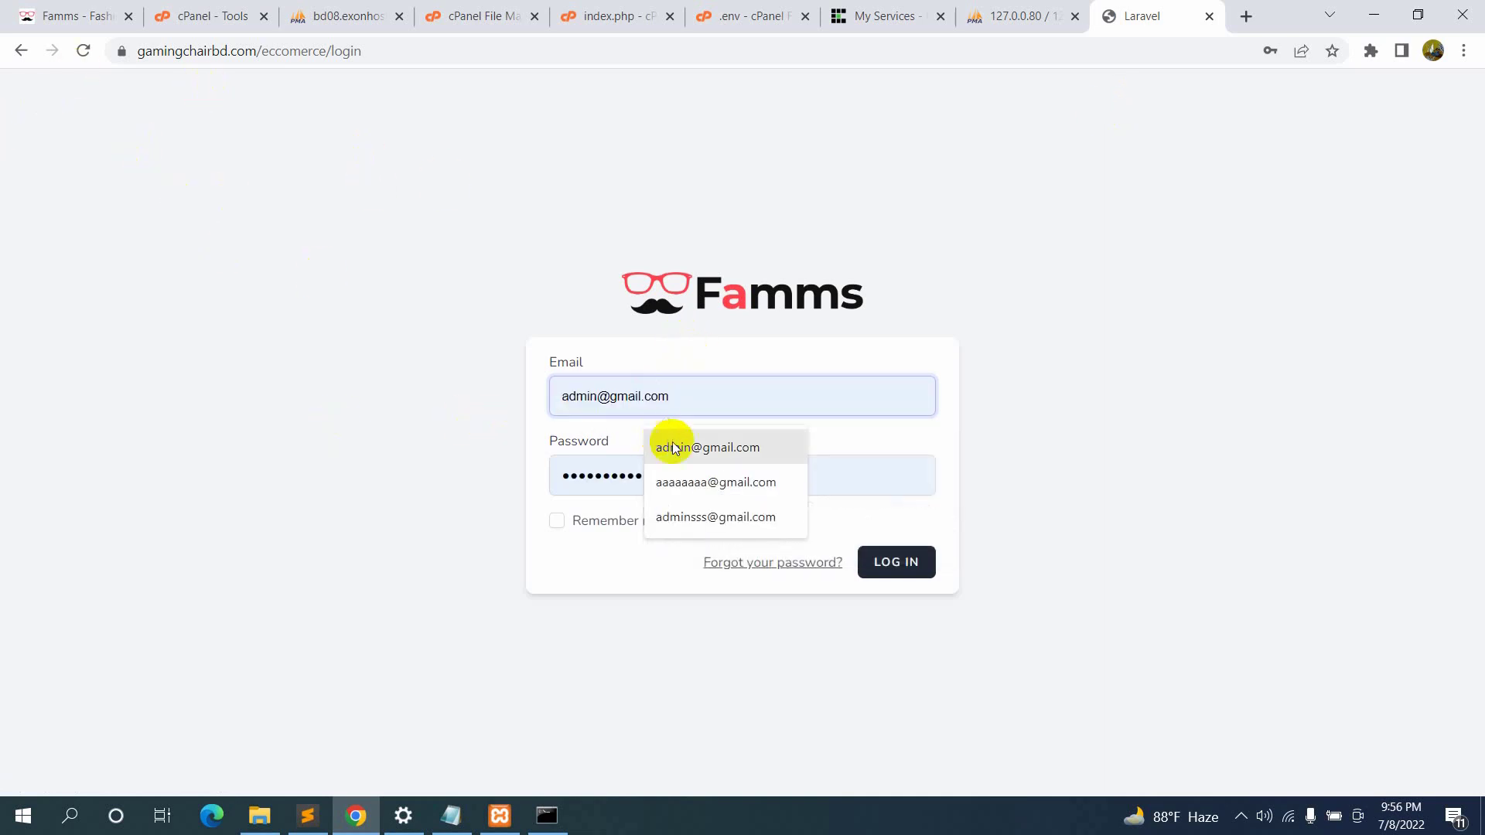
click(663, 441)
key(Tab)
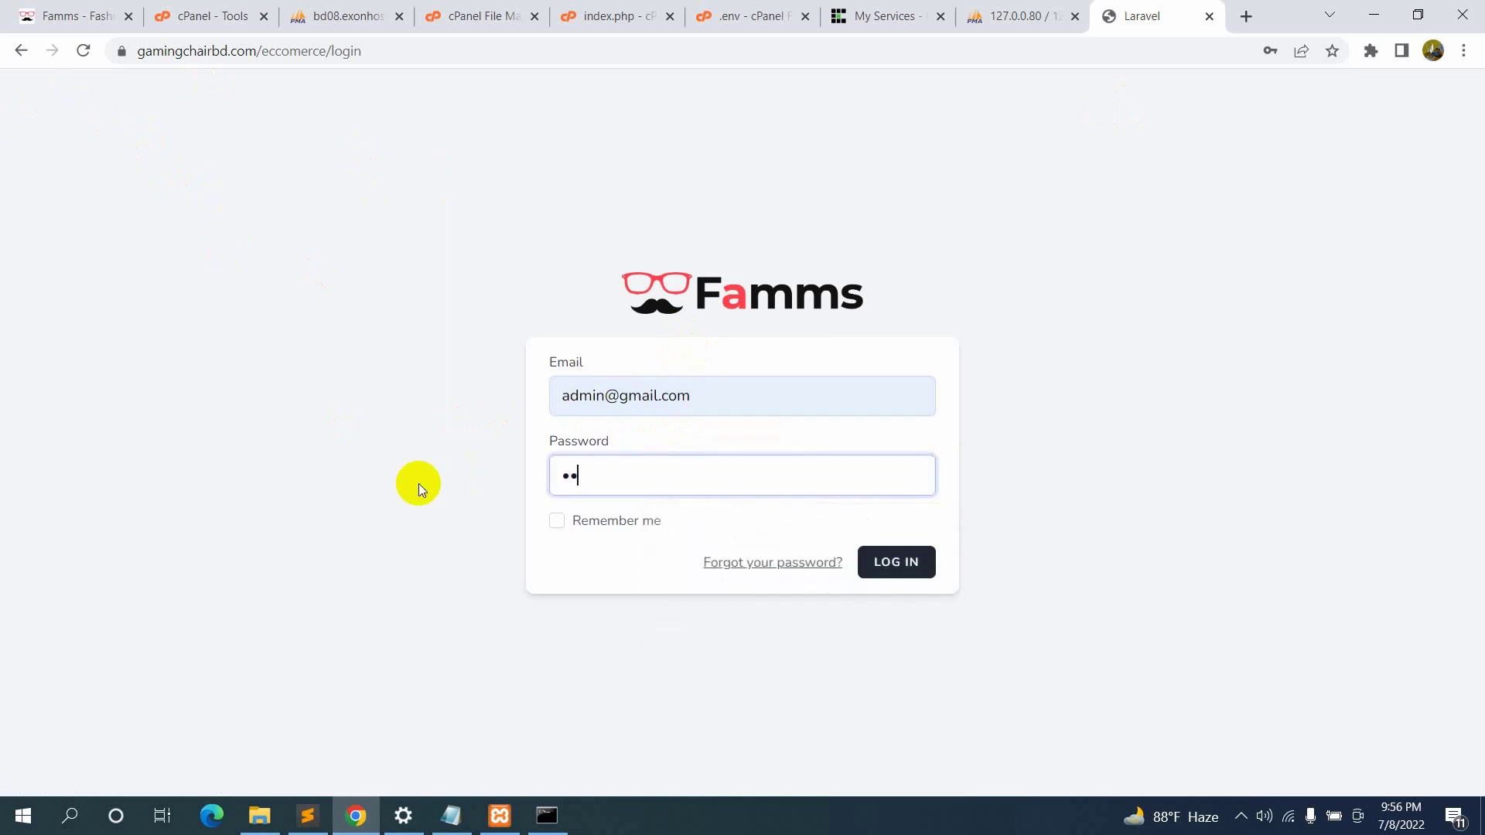
click(893, 569)
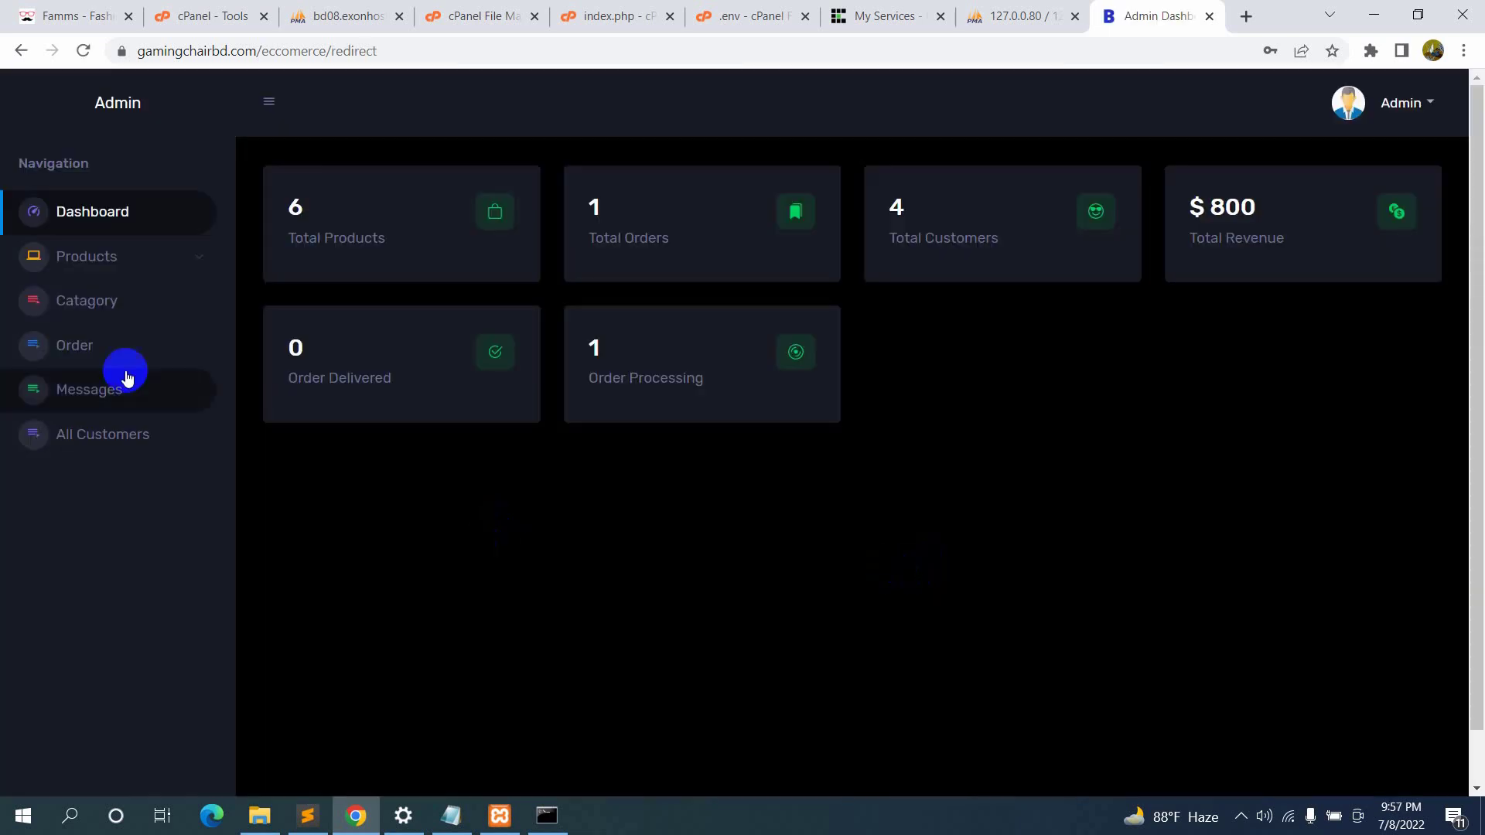
click(931, 327)
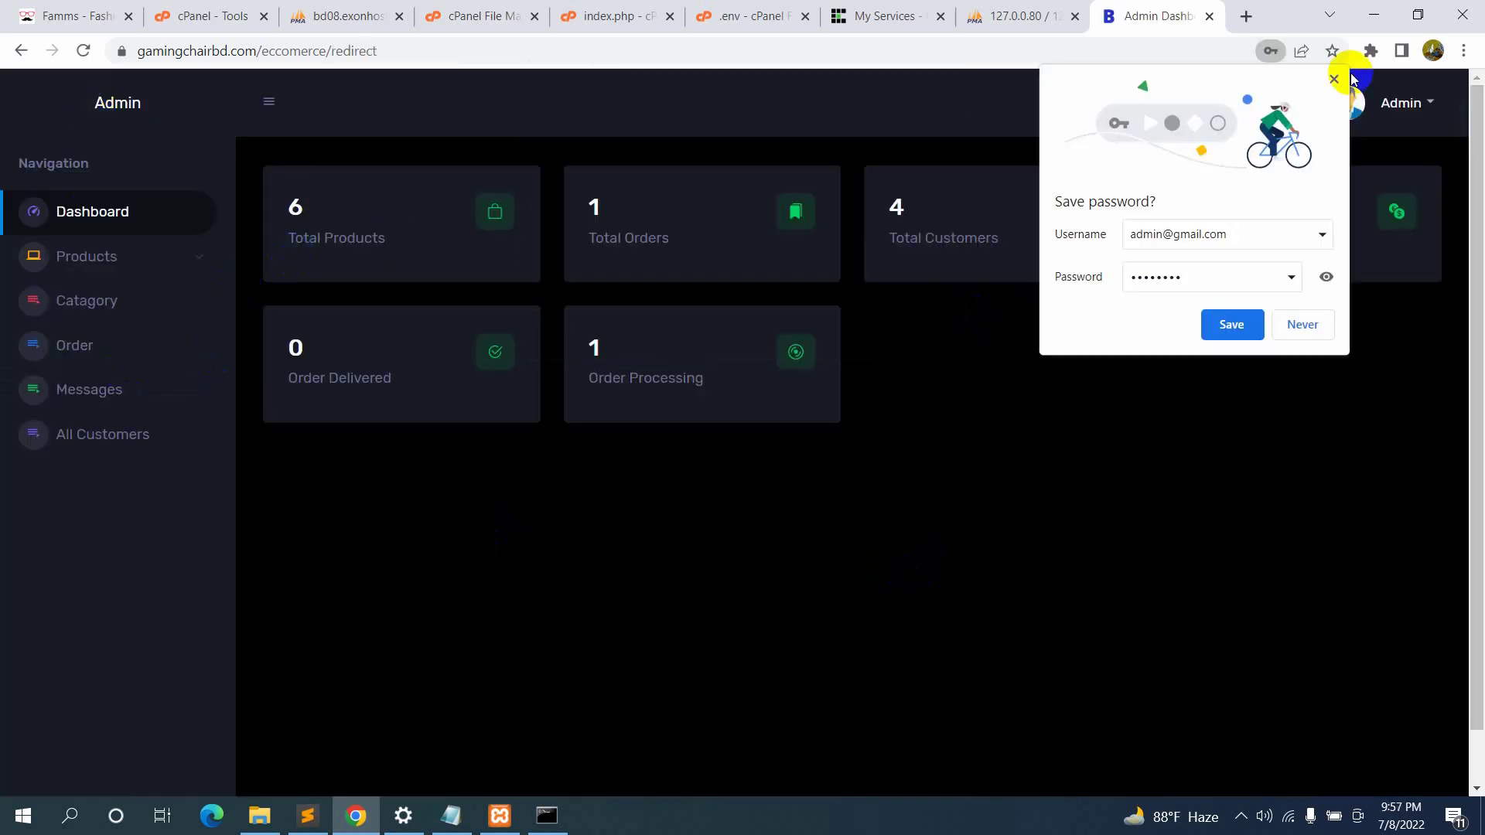
Check the All Products list under Products, then bring up the Add Product form
click(172, 255)
click(130, 335)
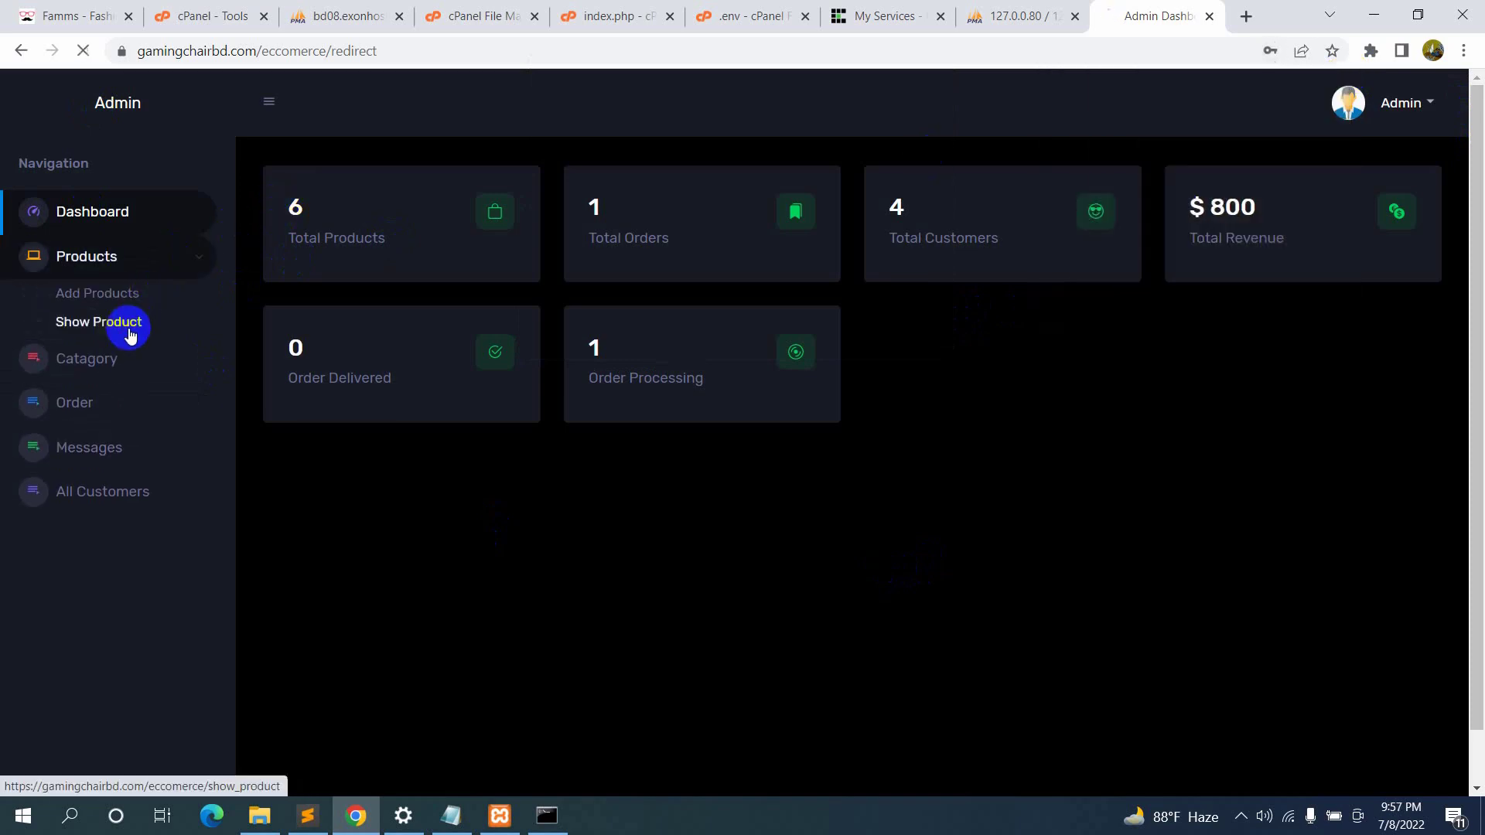
scroll(1082, 463, down, 7)
scroll(1082, 463, up, 8)
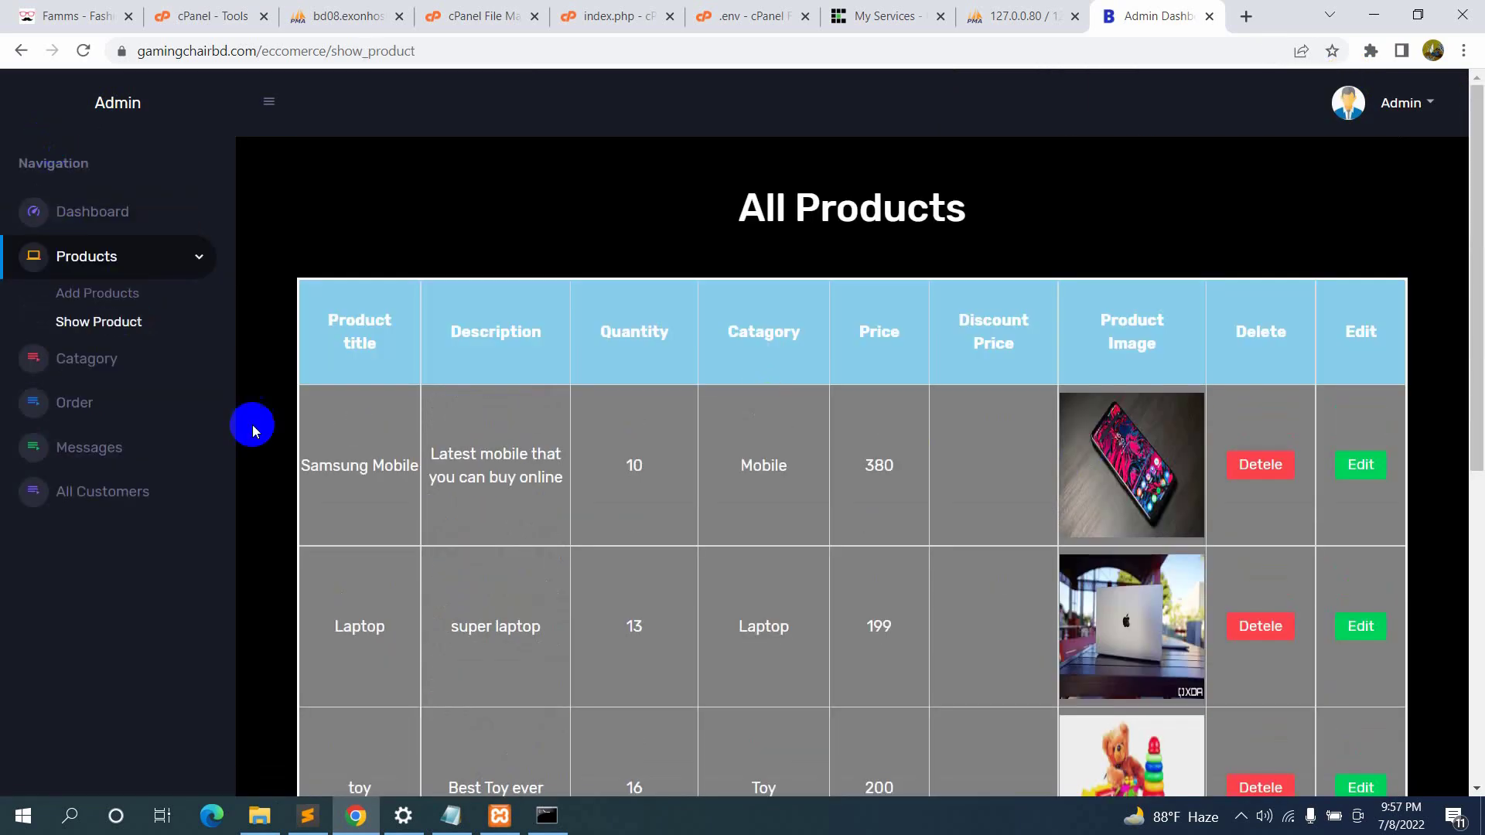
click(118, 293)
Enter title and description 'ww', price 12, discount 10 and quantity 12
click(955, 328)
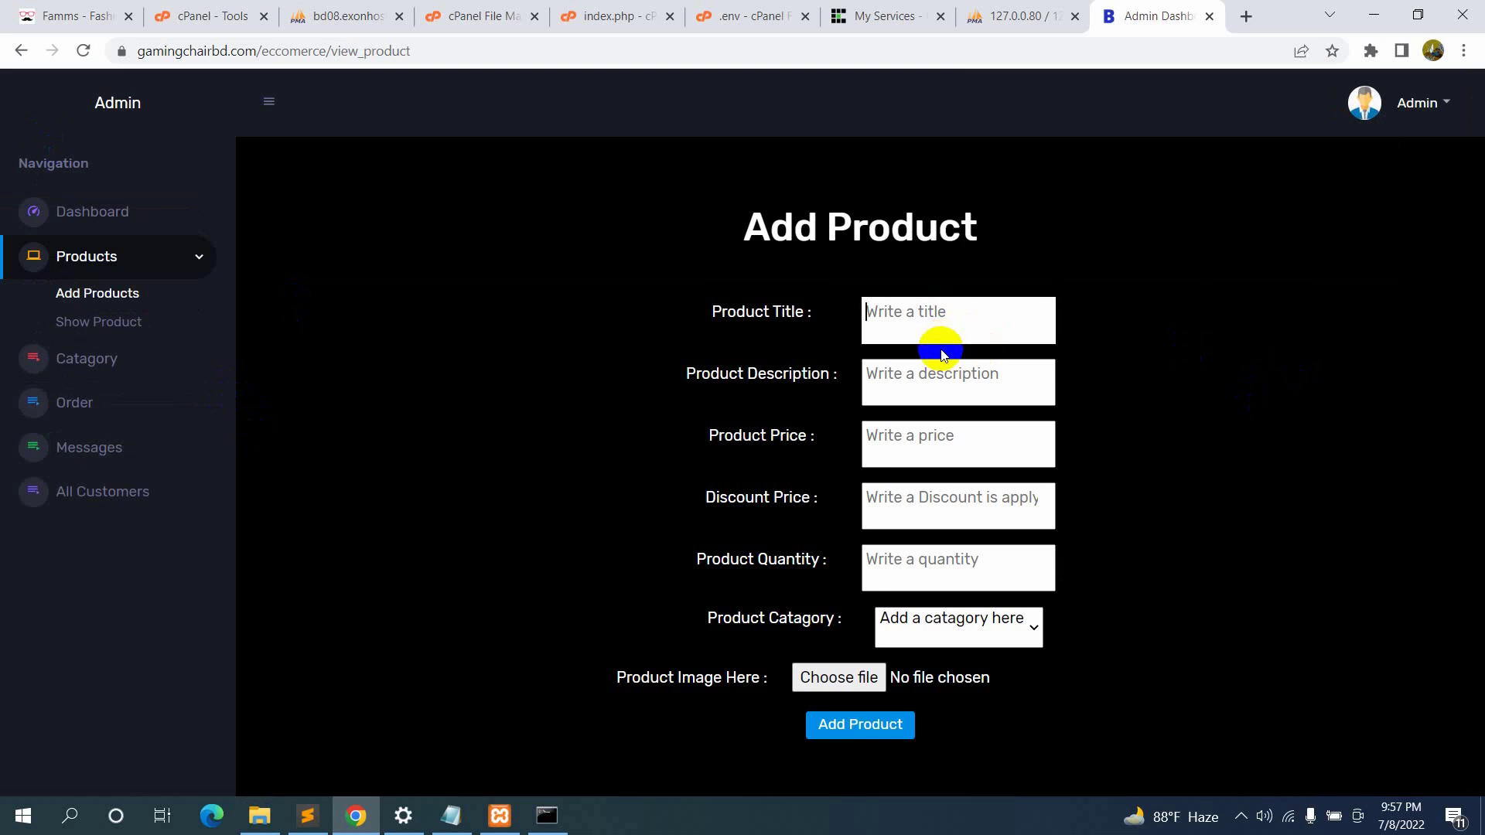
text(ww)
click(938, 381)
text(ww)
click(953, 450)
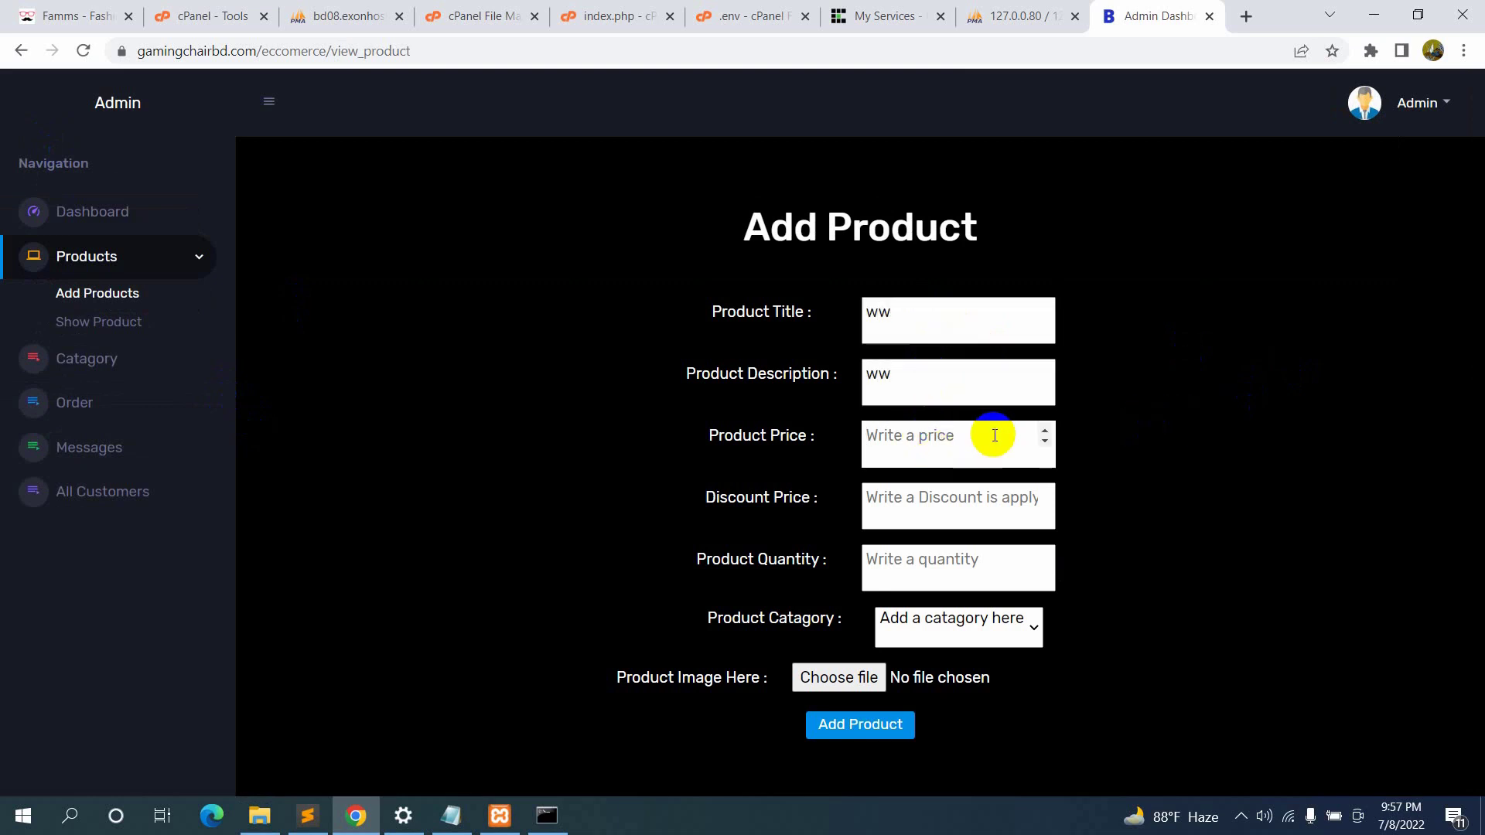
text(12)
click(955, 501)
text(1)
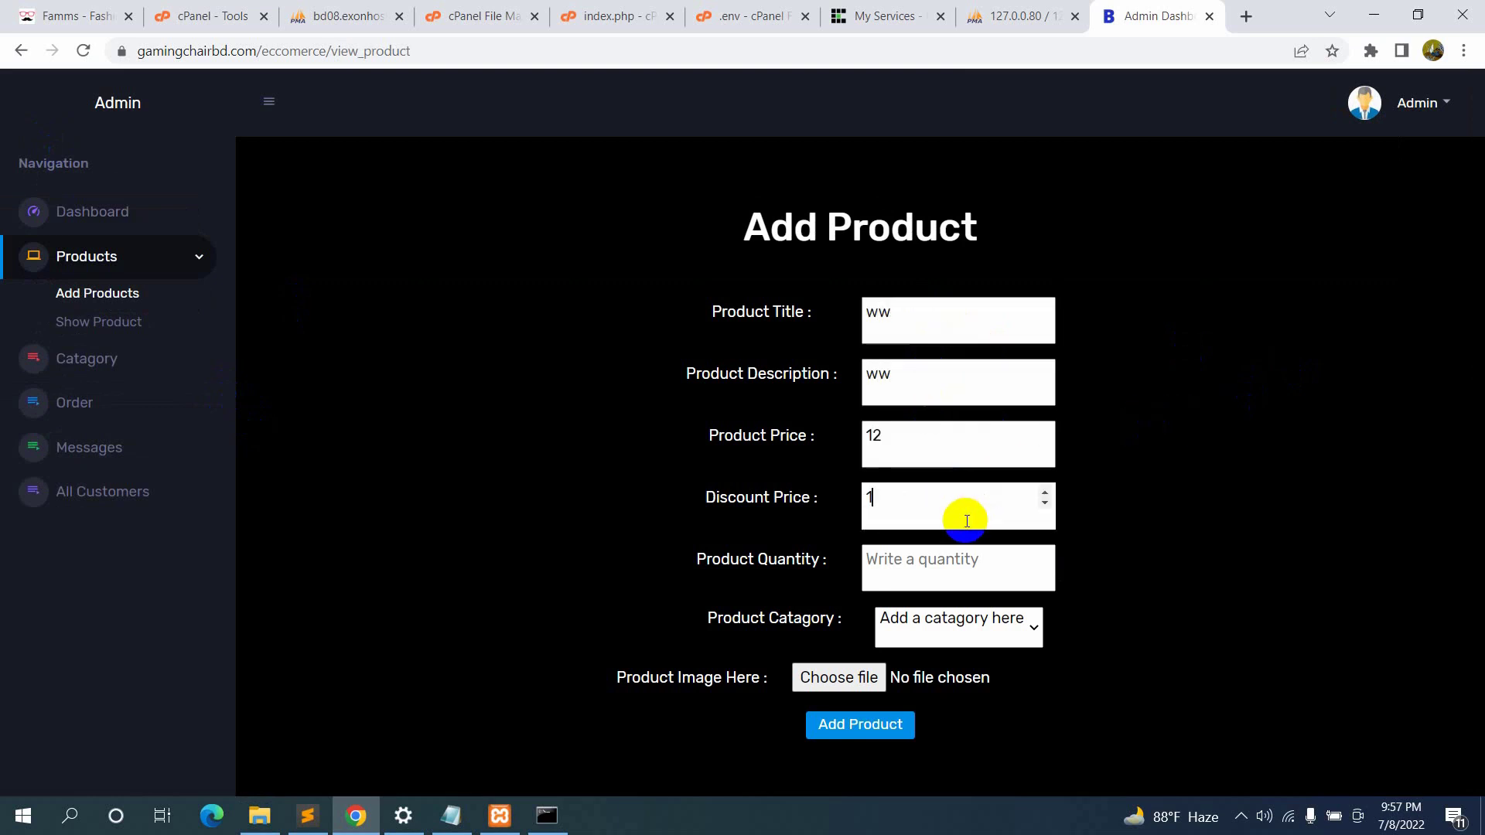
text(0)
click(957, 551)
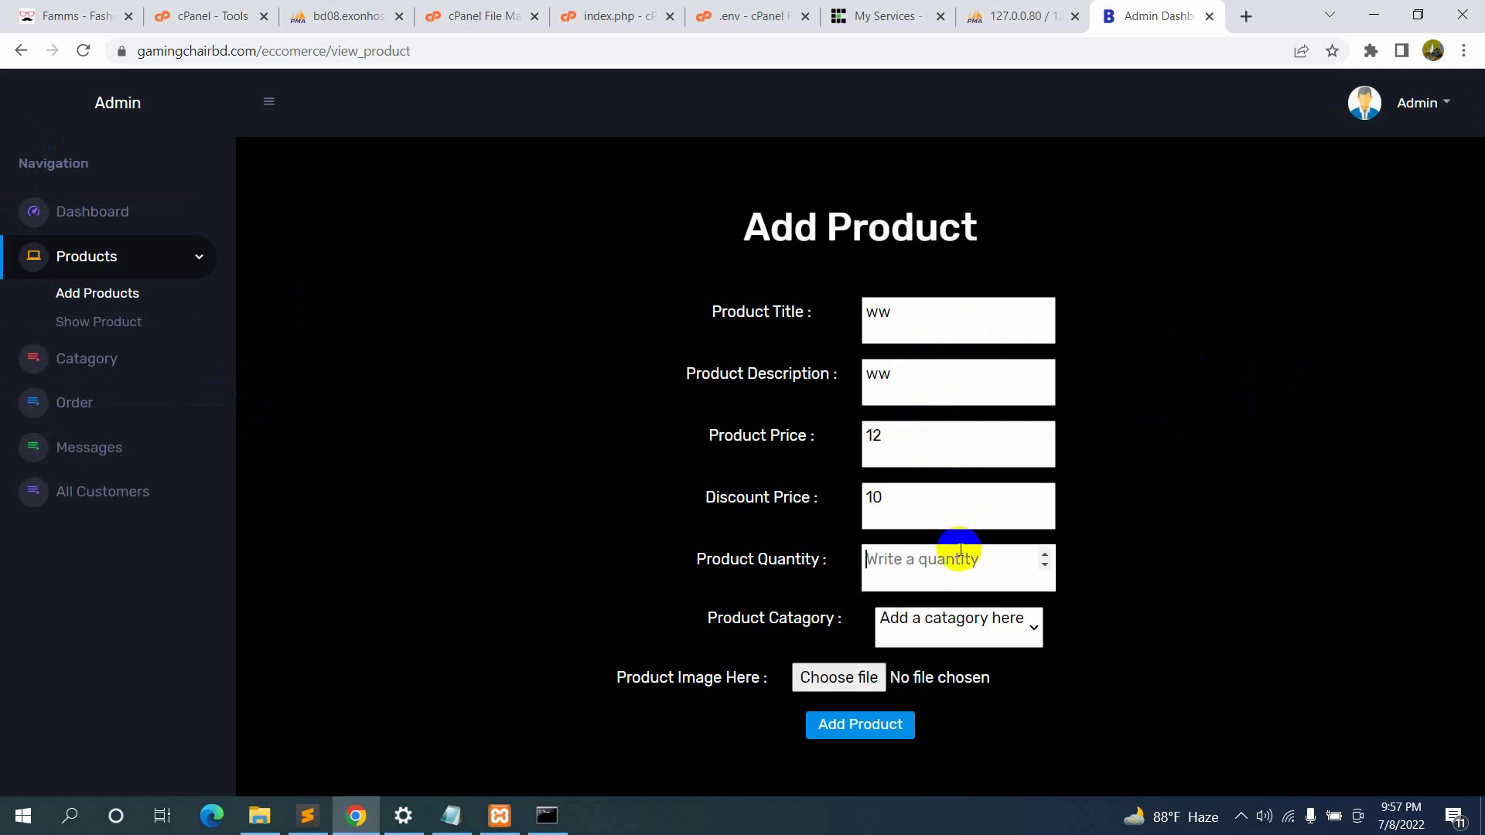
text(12)
Set category Toy, attach image 7.jpg from Pictures, and submit the product
click(955, 622)
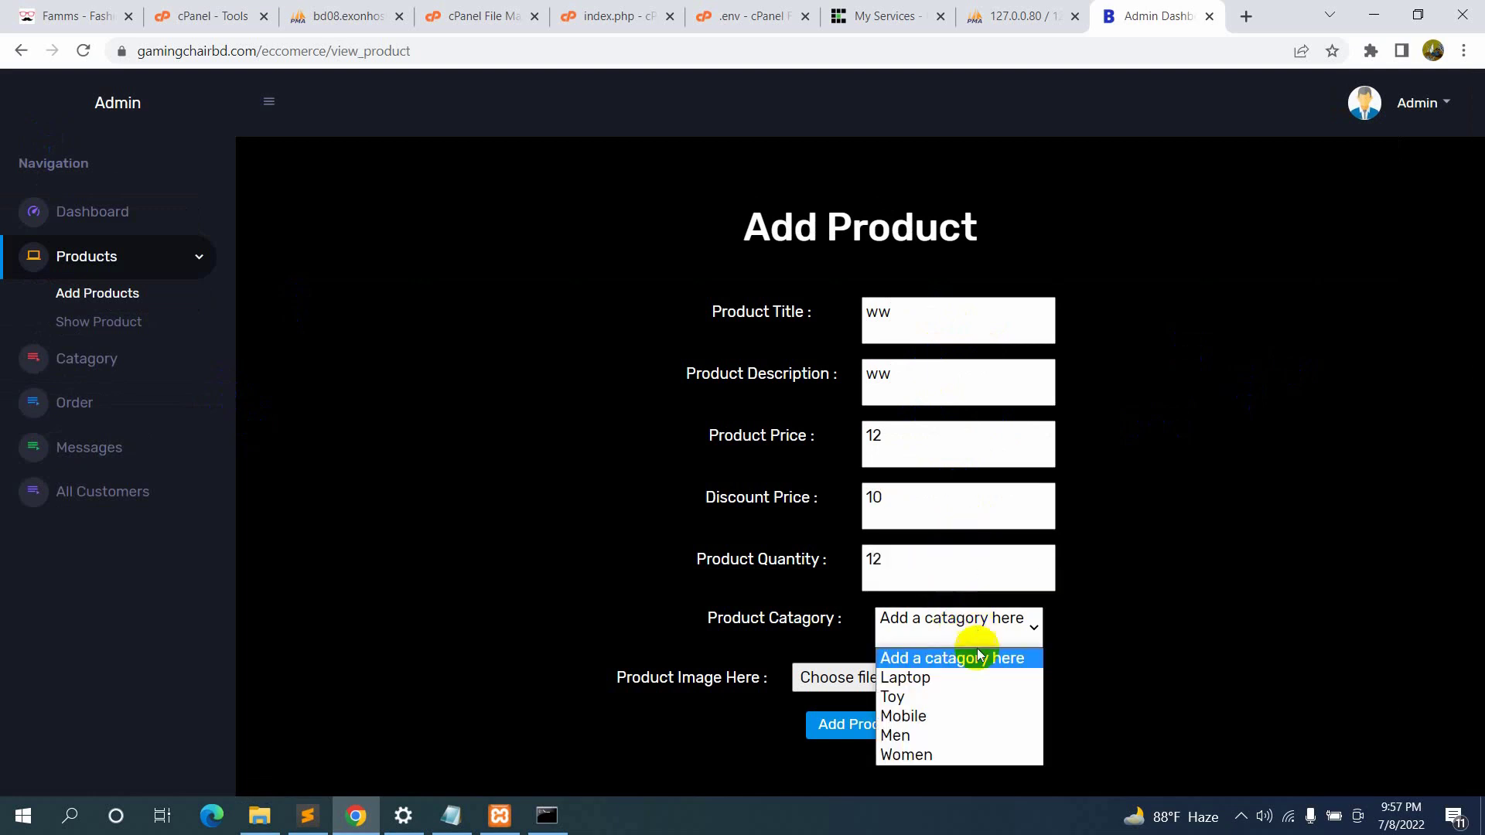
click(942, 693)
click(832, 677)
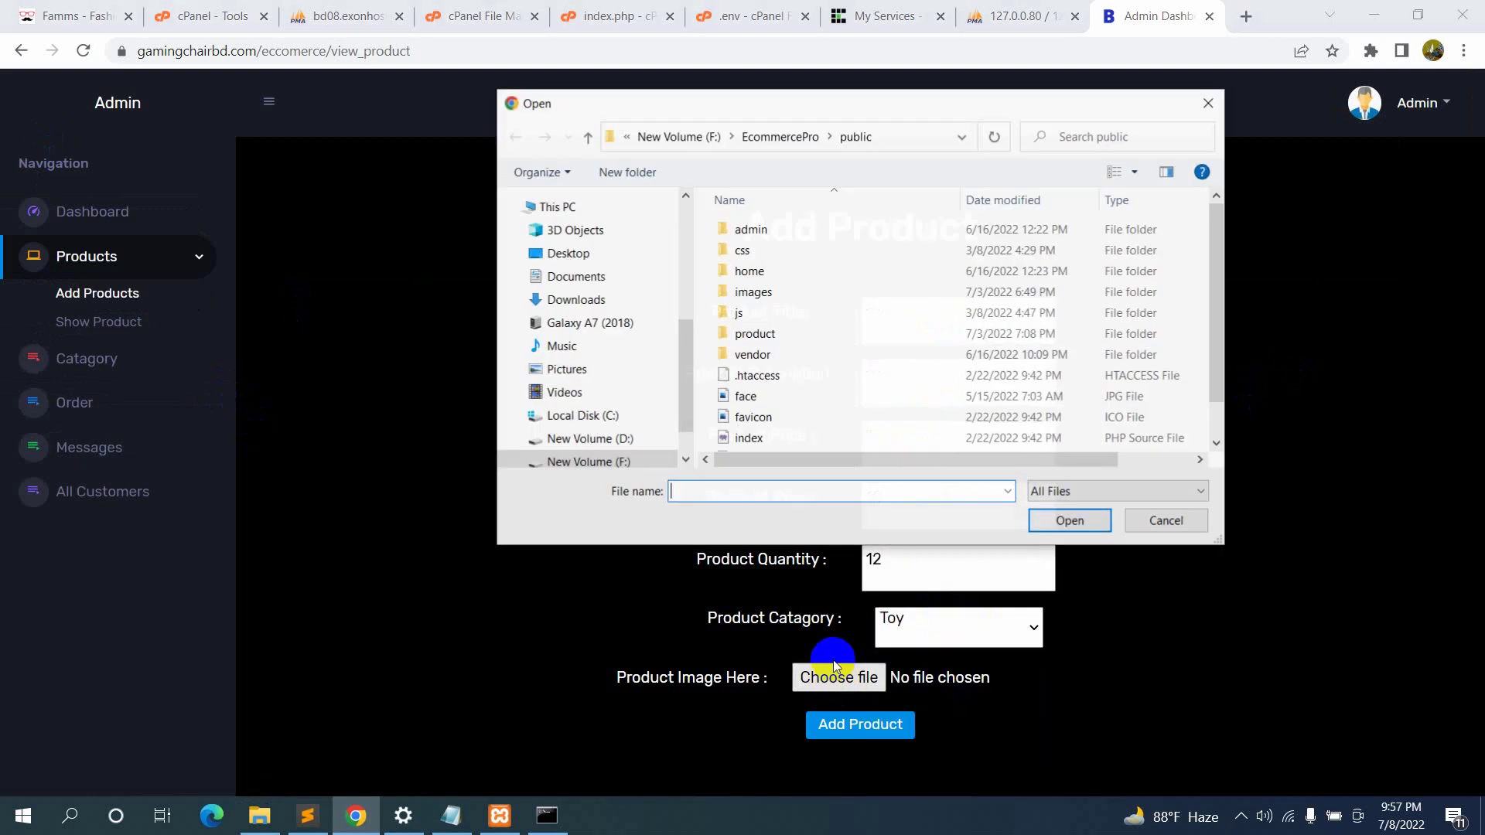
click(609, 368)
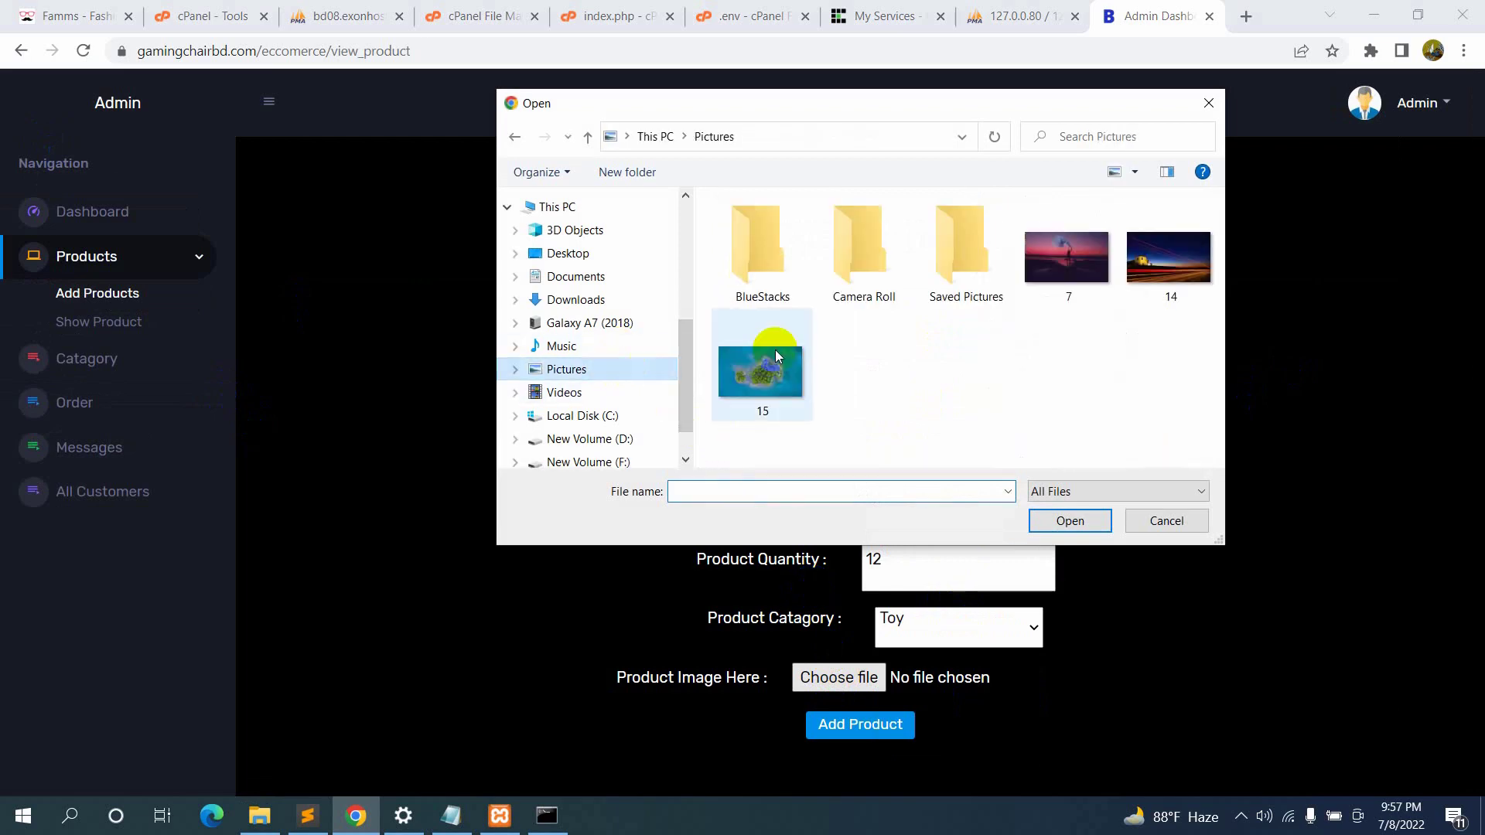
click(1032, 290)
click(1050, 518)
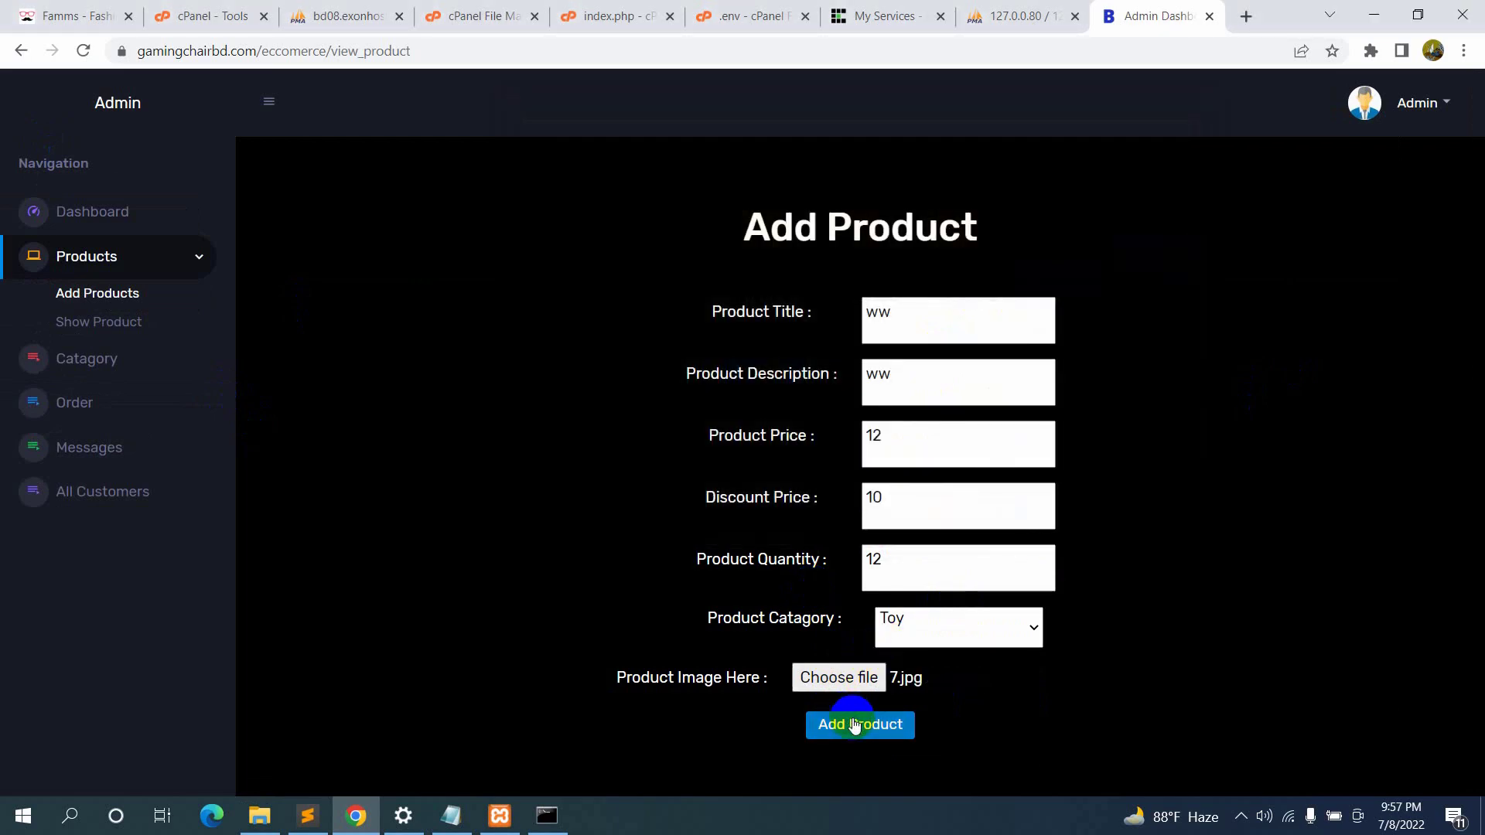
click(855, 724)
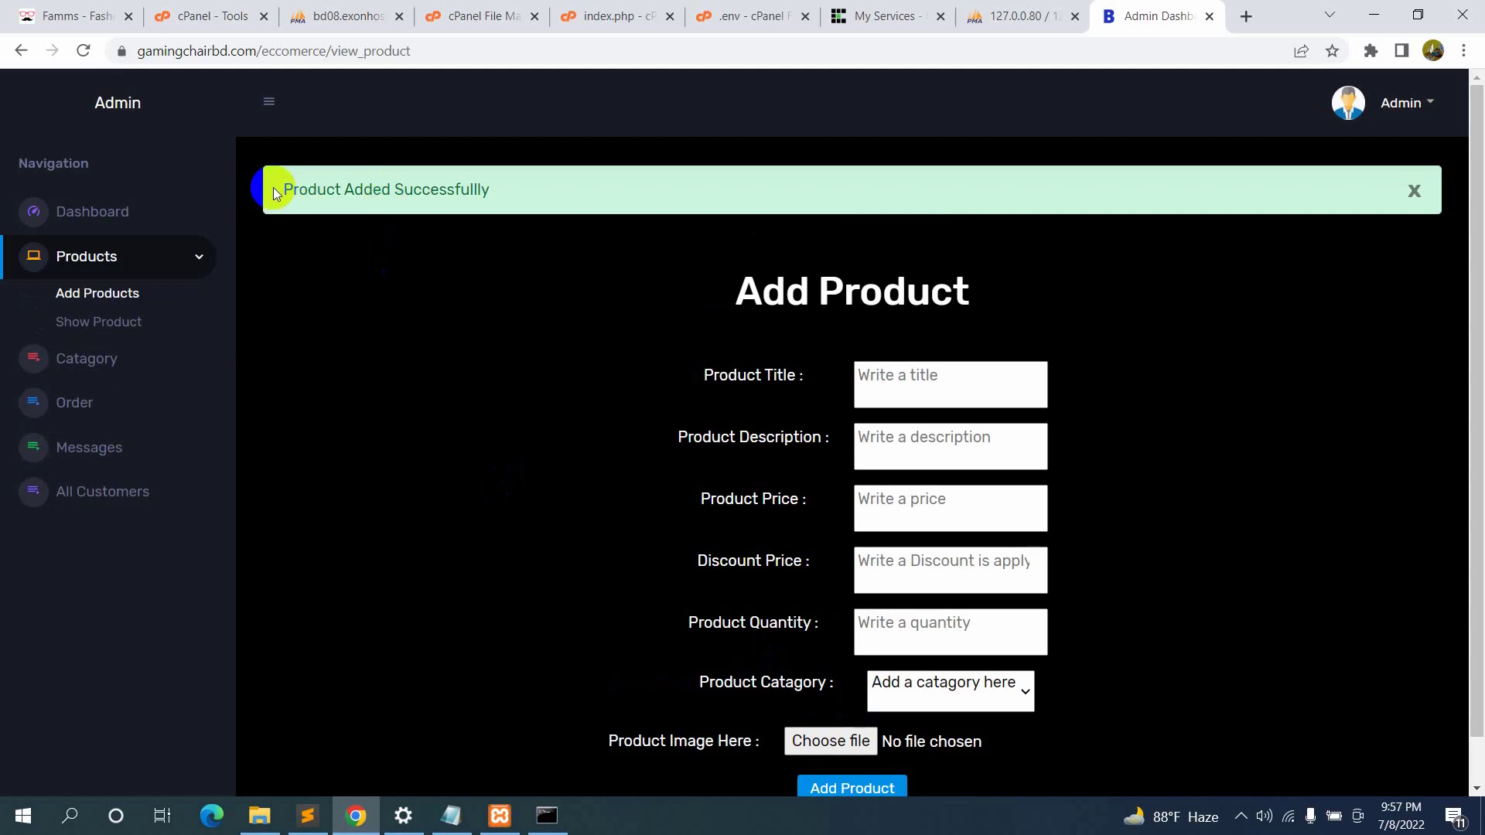
Close the success alert and log out of the admin dashboard
drag(273, 189, 562, 198)
click(539, 201)
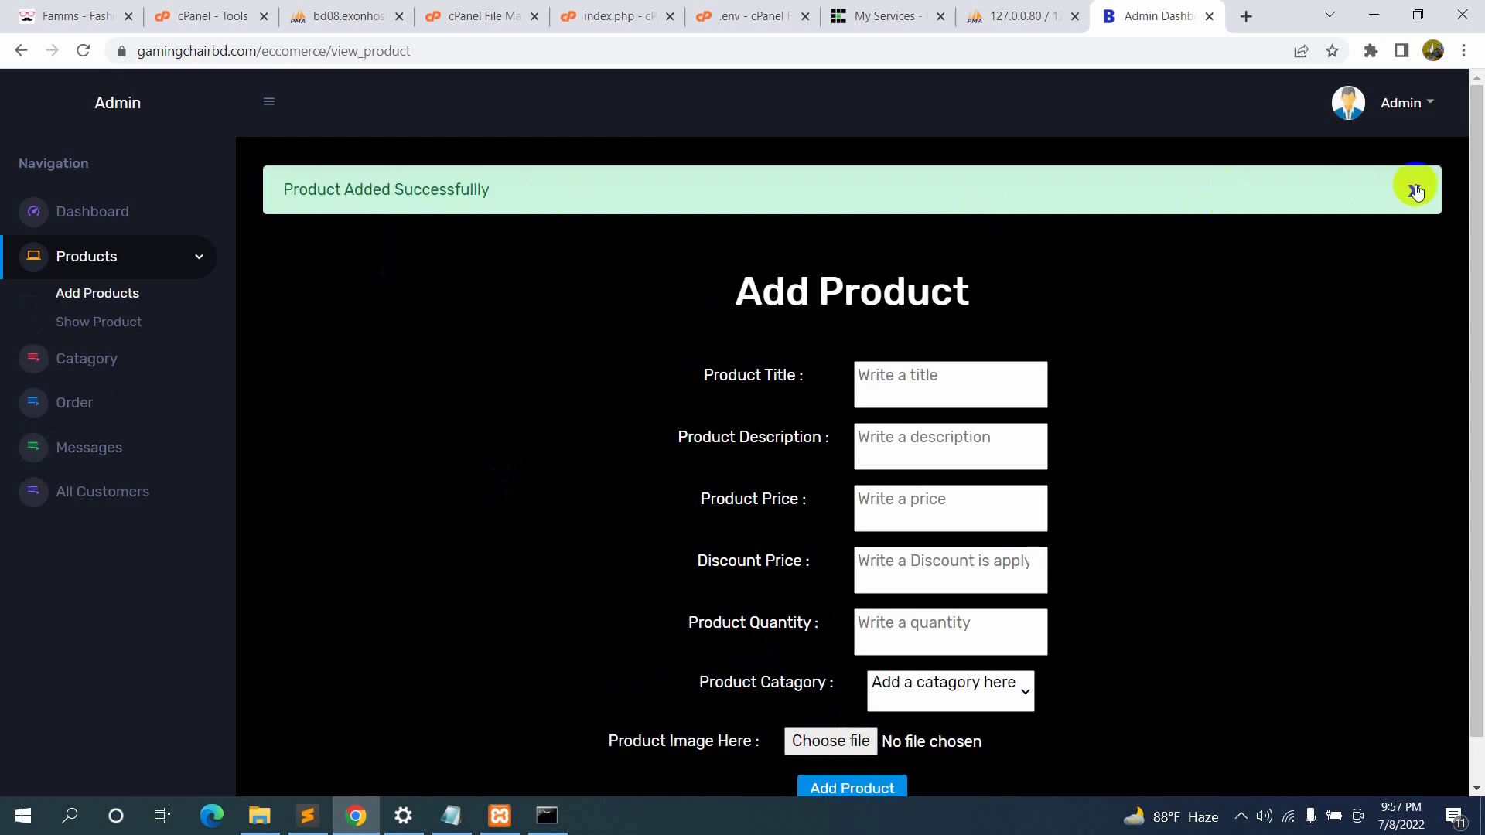
click(1414, 190)
click(1422, 137)
click(1372, 148)
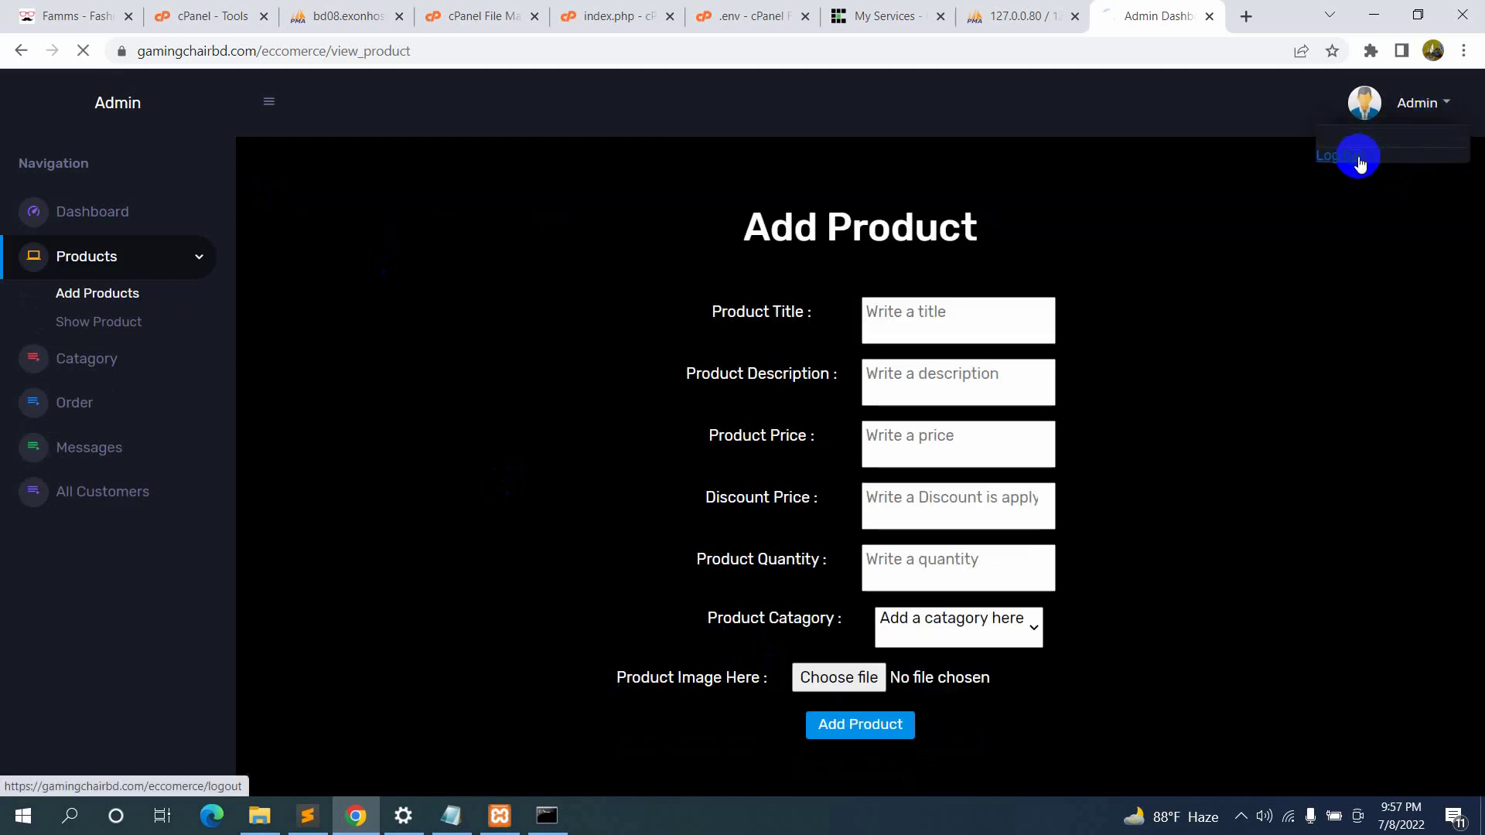
Confirm the storefront lists product ww at $10 (was $12), then return to cPanel Tools
scroll(584, 248, down, 10)
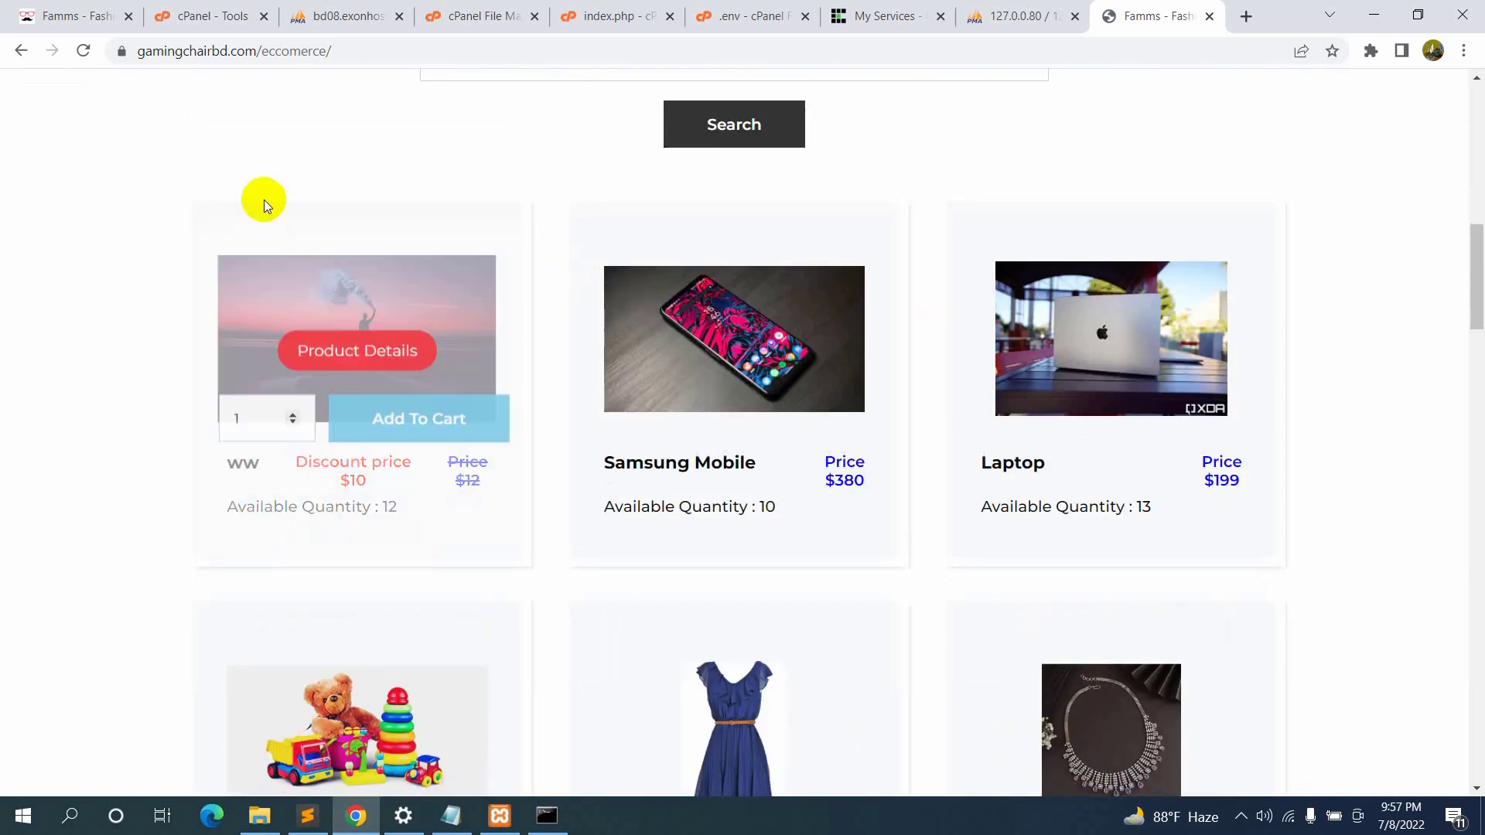
mouse_move(316, 387)
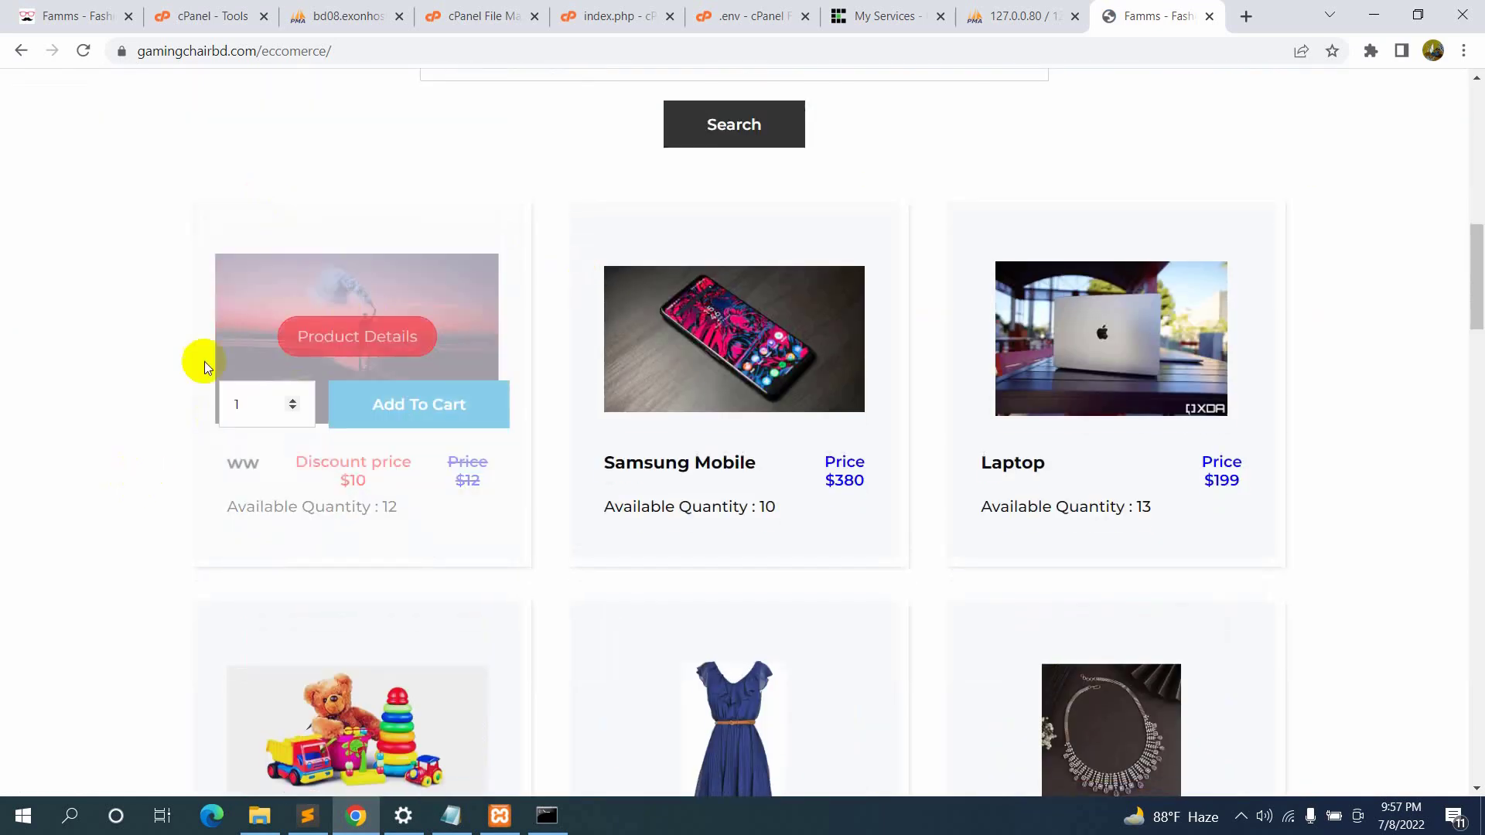
scroll(150, 374, up, 7)
scroll(150, 374, up, 5)
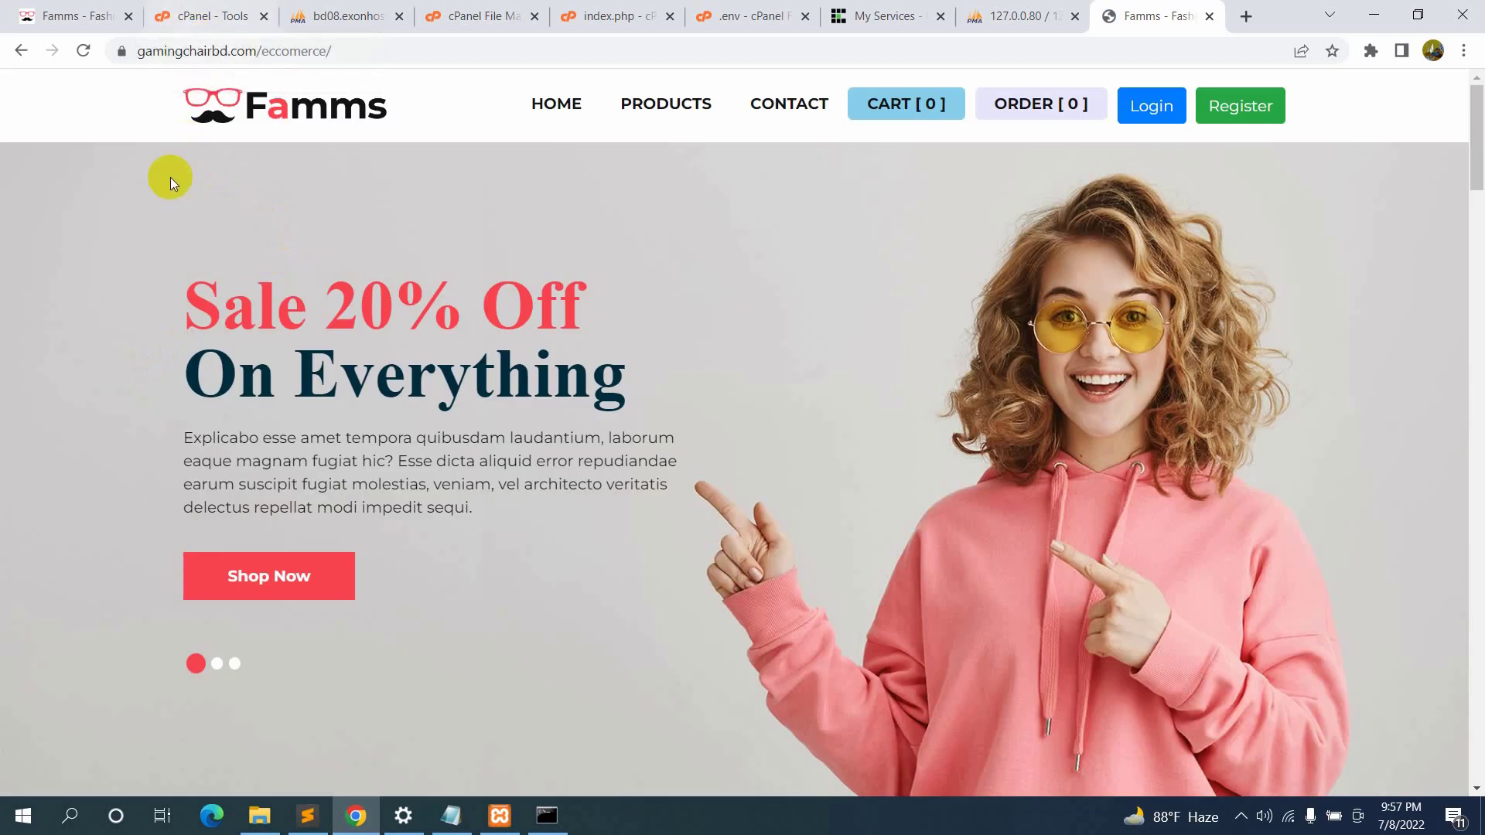
click(269, 51)
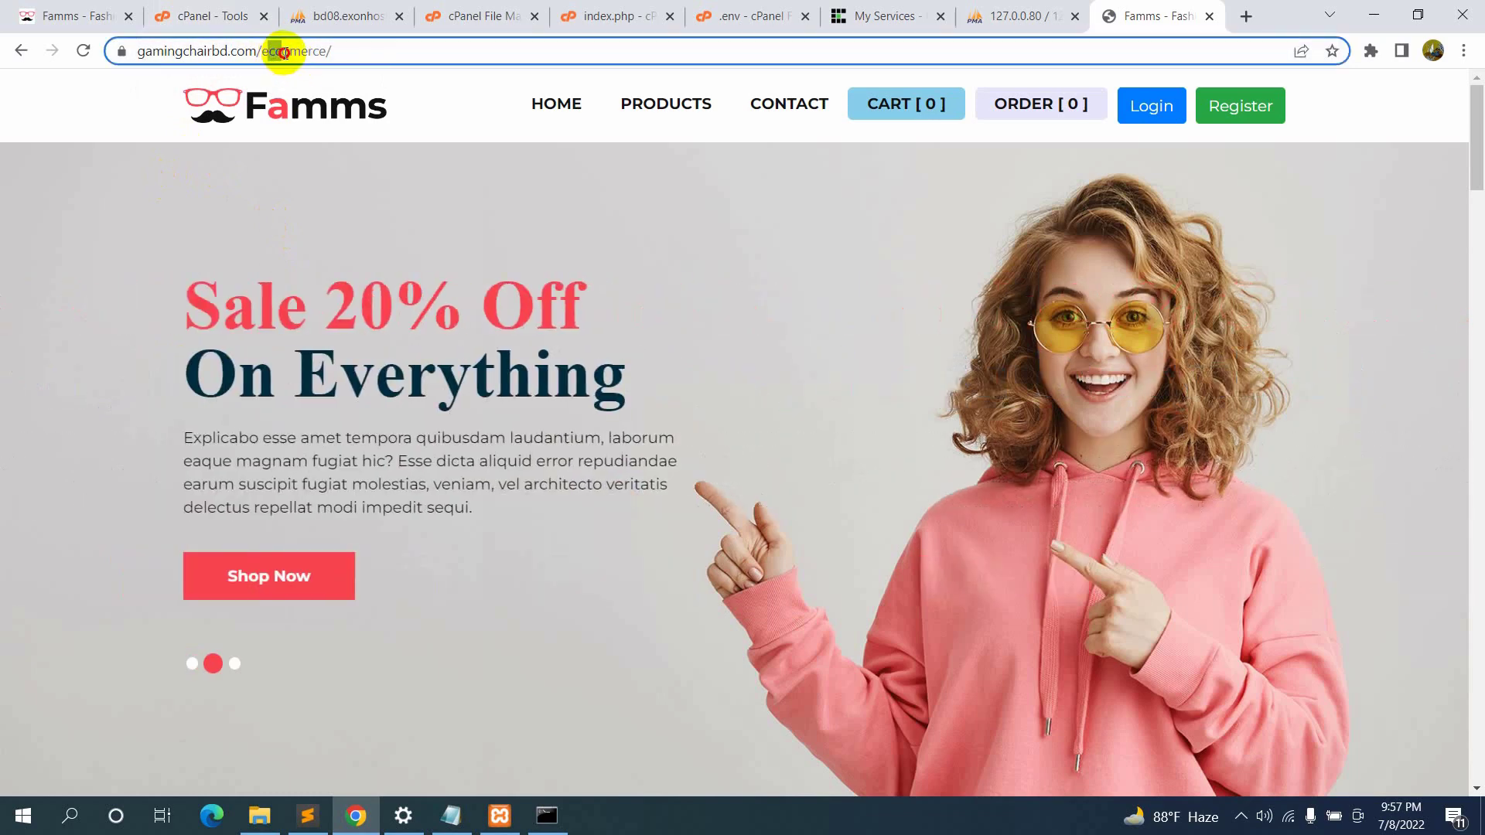
text(c)
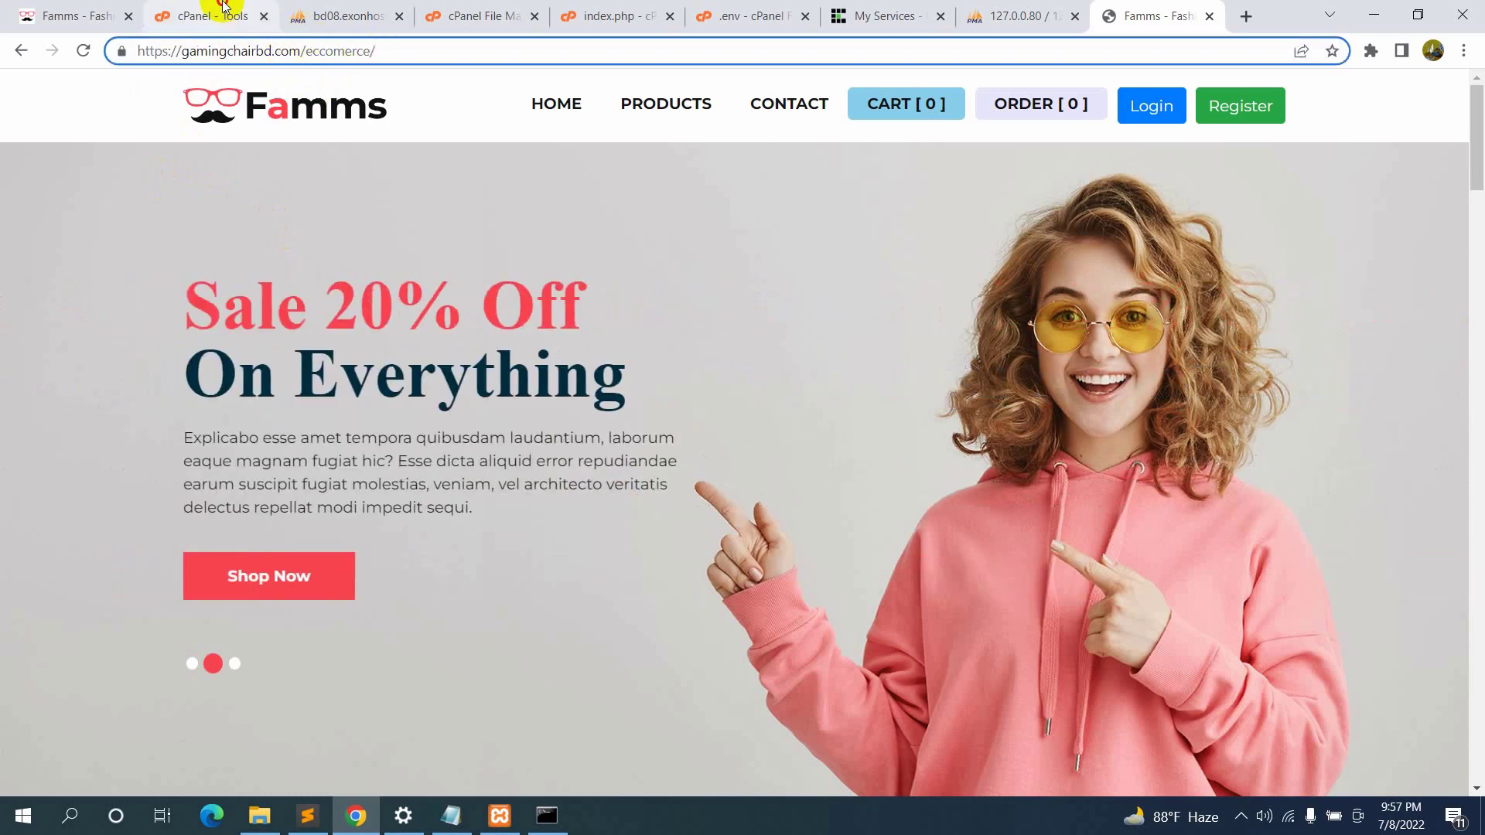
click(226, 15)
scroll(397, 232, up, 3)
scroll(382, 326, down, 4)
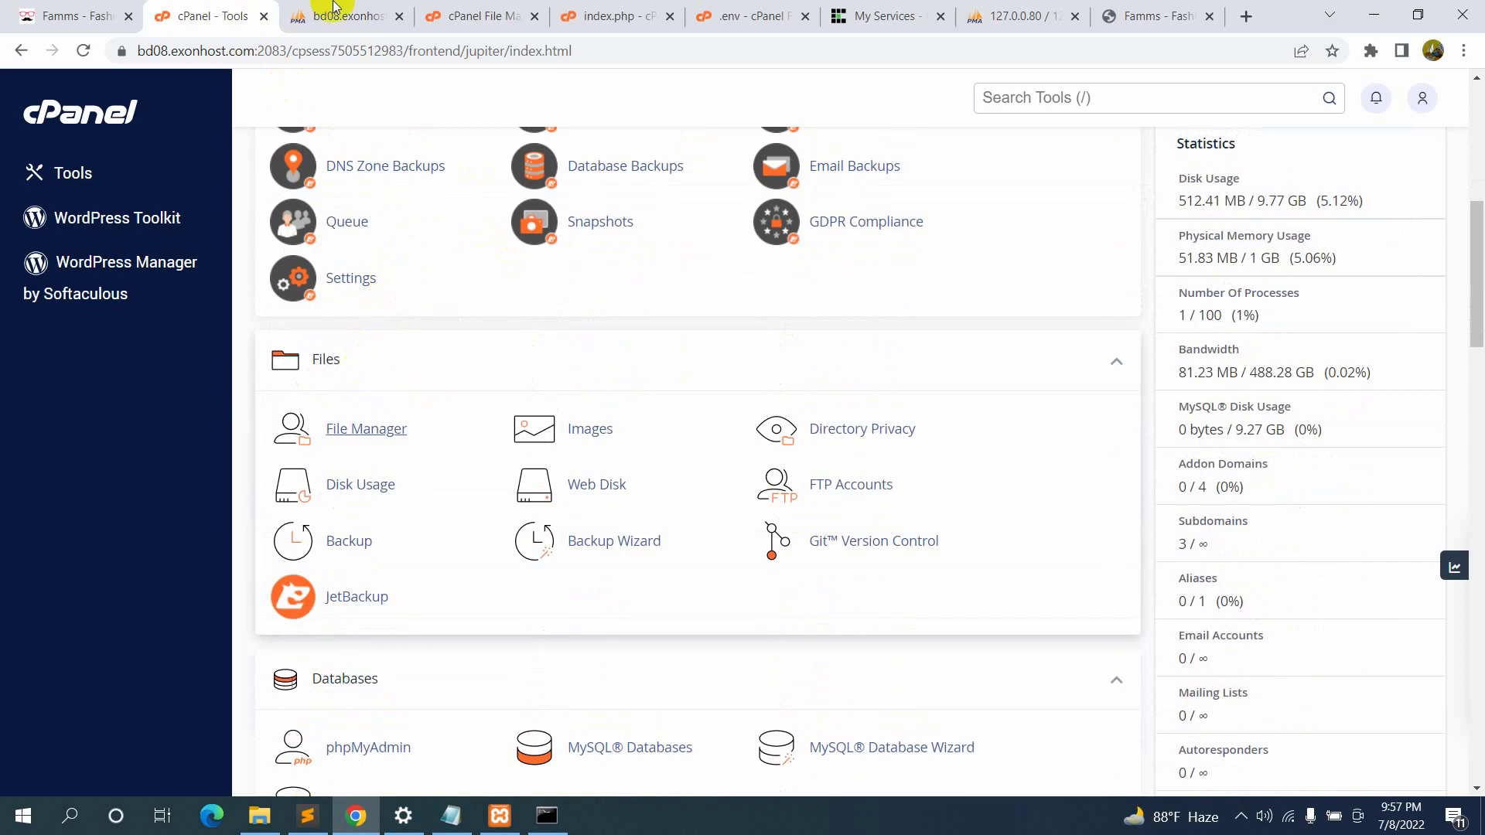
Open public_html in File Manager and start renaming the eccomerce folder
click(346, 430)
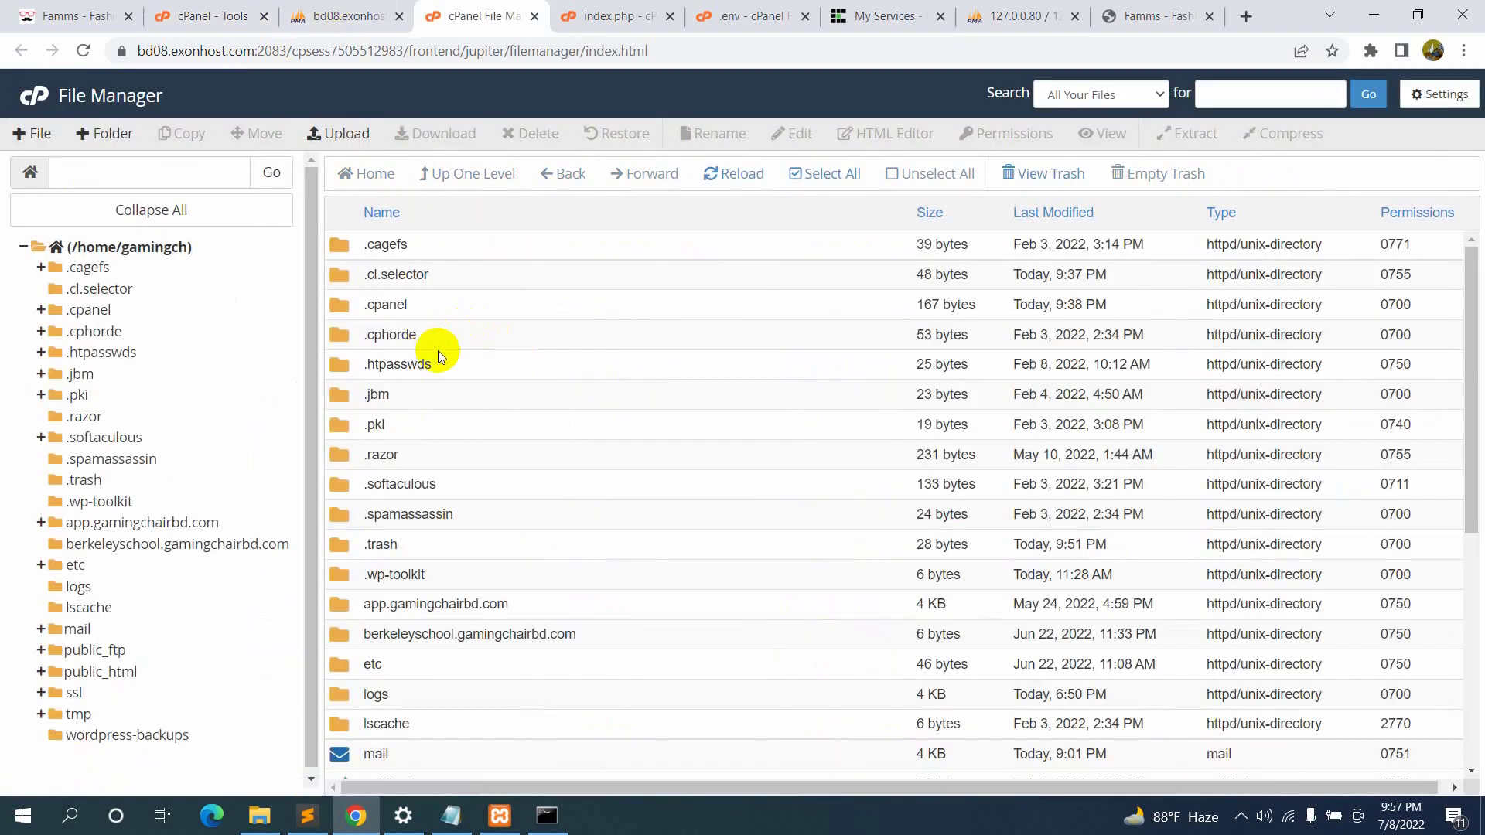
scroll(438, 351, down, 5)
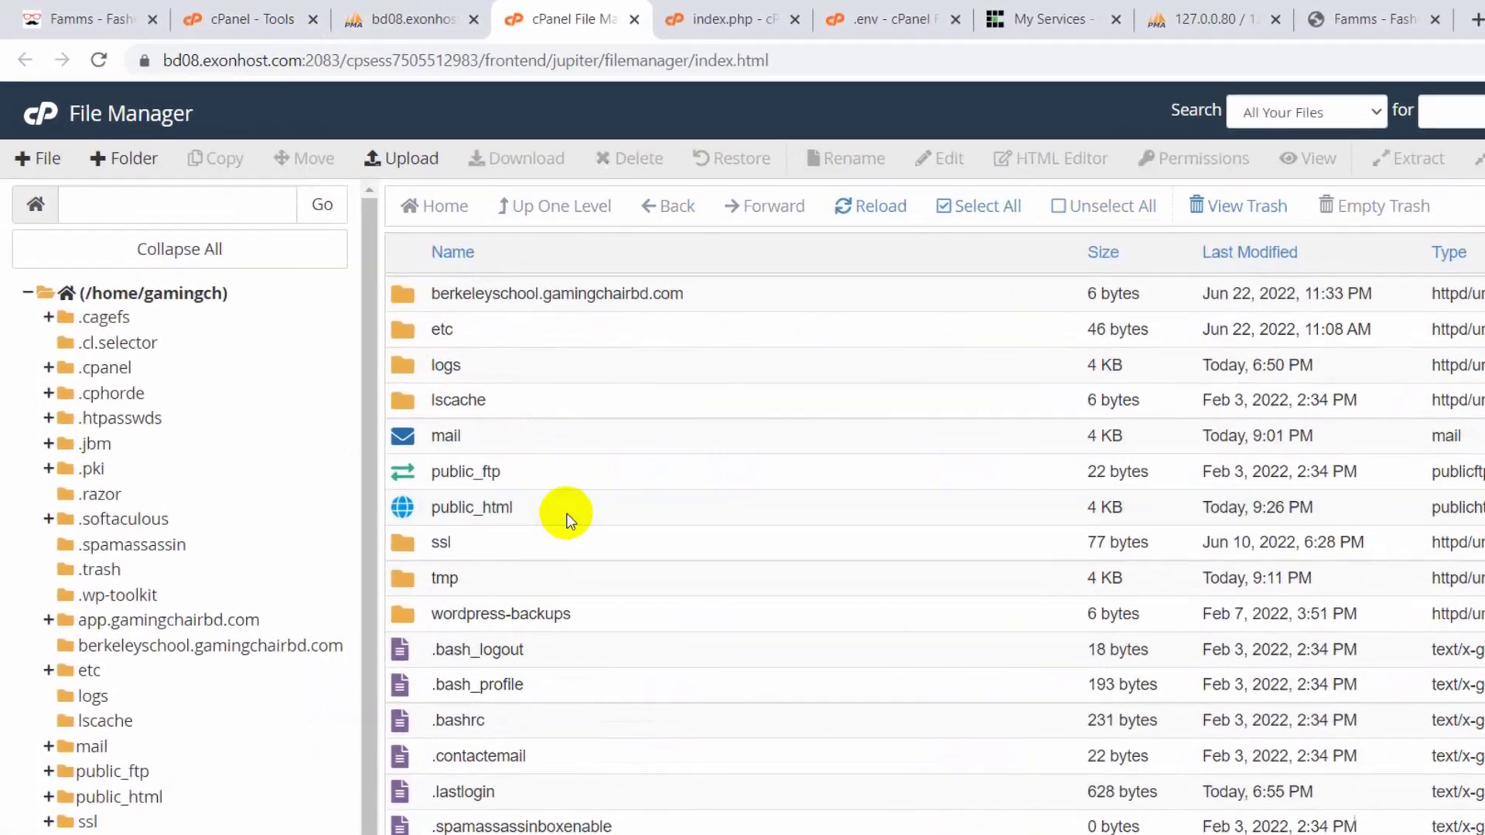
double_click(567, 515)
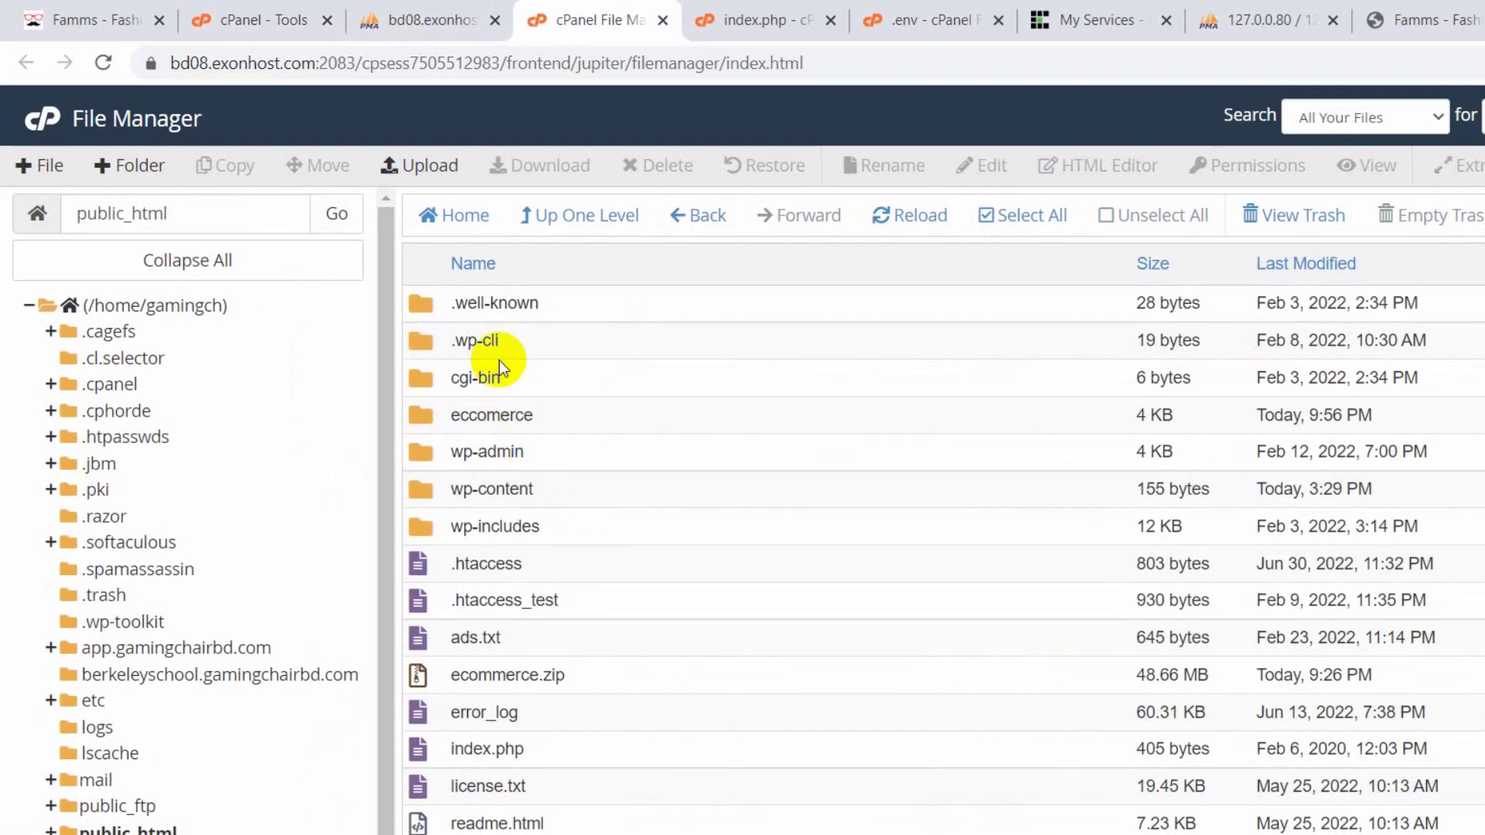
click(600, 414)
right_click(557, 420)
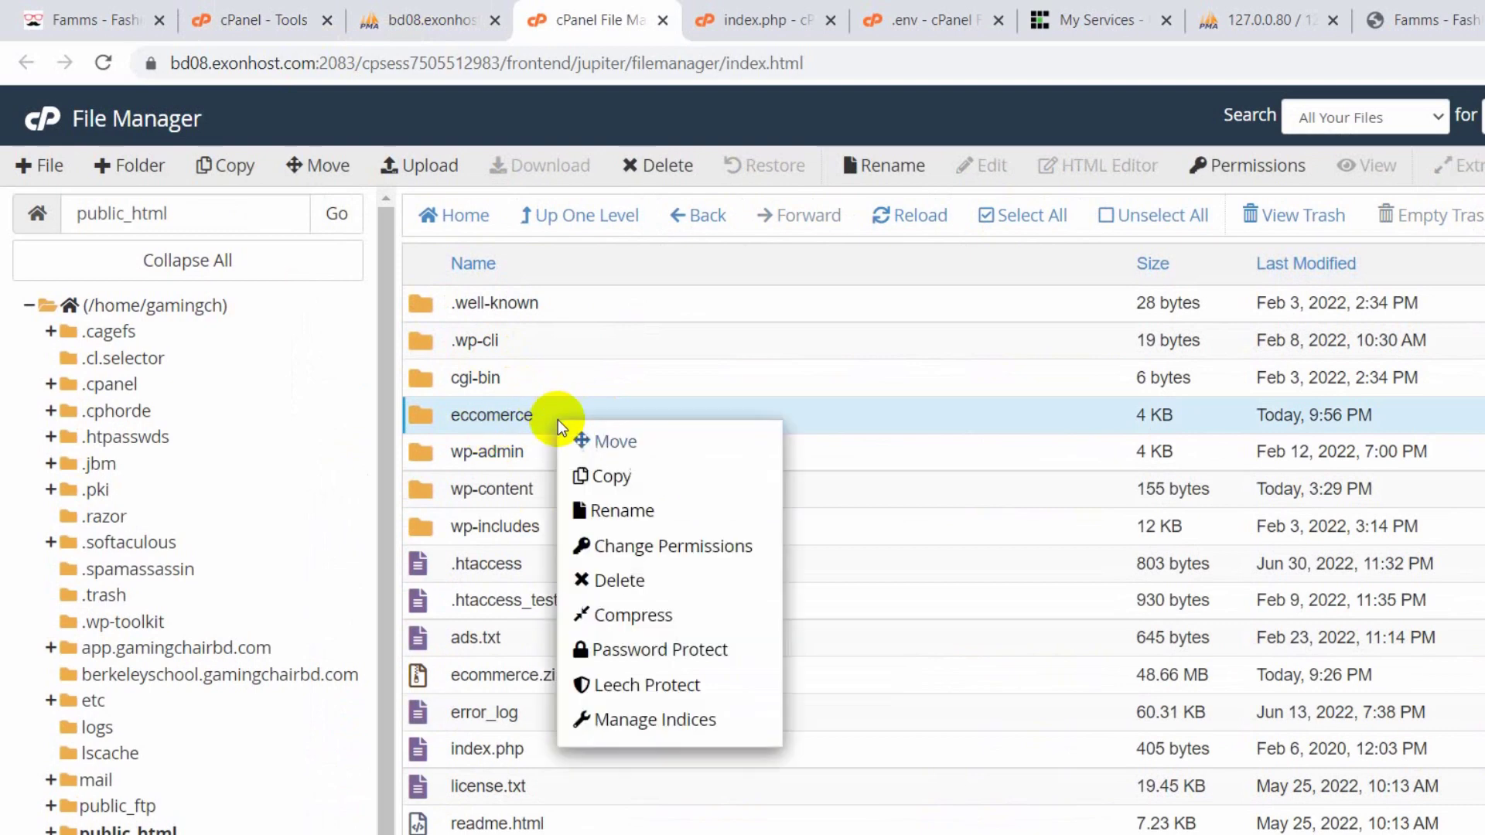
click(640, 514)
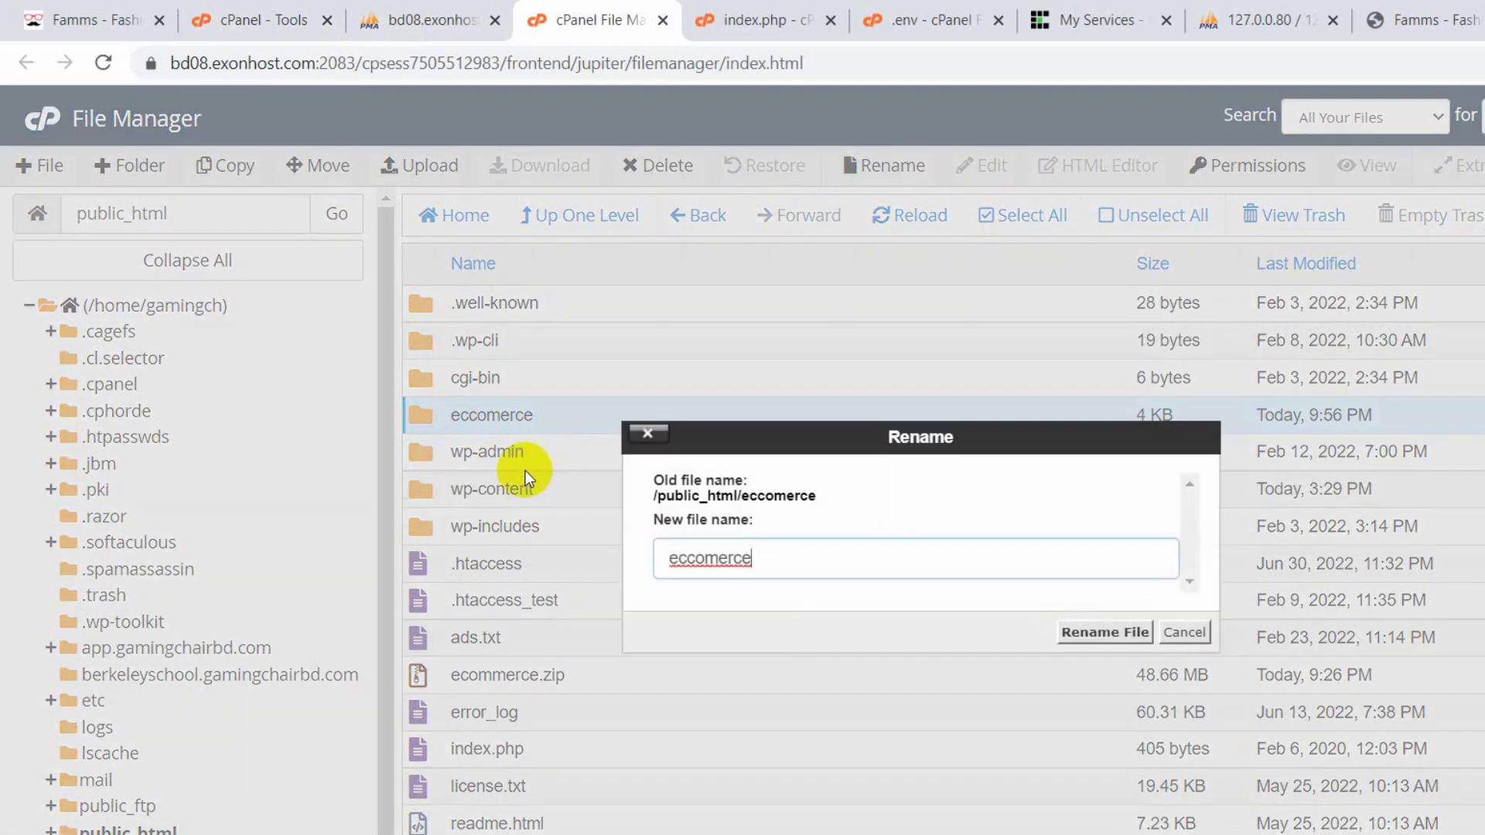
Enter 'ecommerce' as the new folder name, confirm, and go back to the Famms storefront
double_click(729, 553)
key(Left)
key(Right)
key(Right)
key(Right)
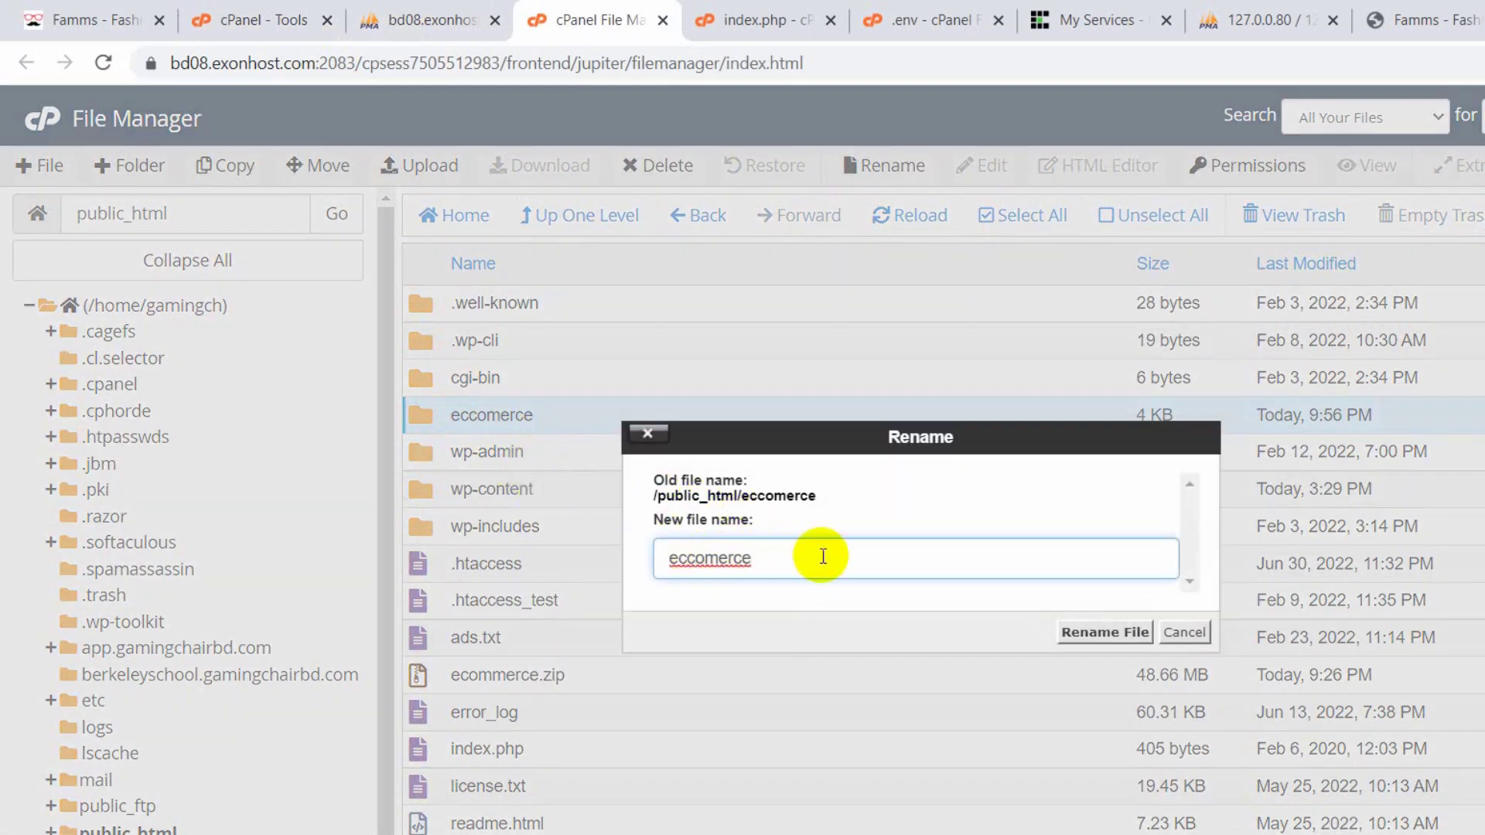
key(BackSpace)
double_click(727, 552)
text(ecommerce)
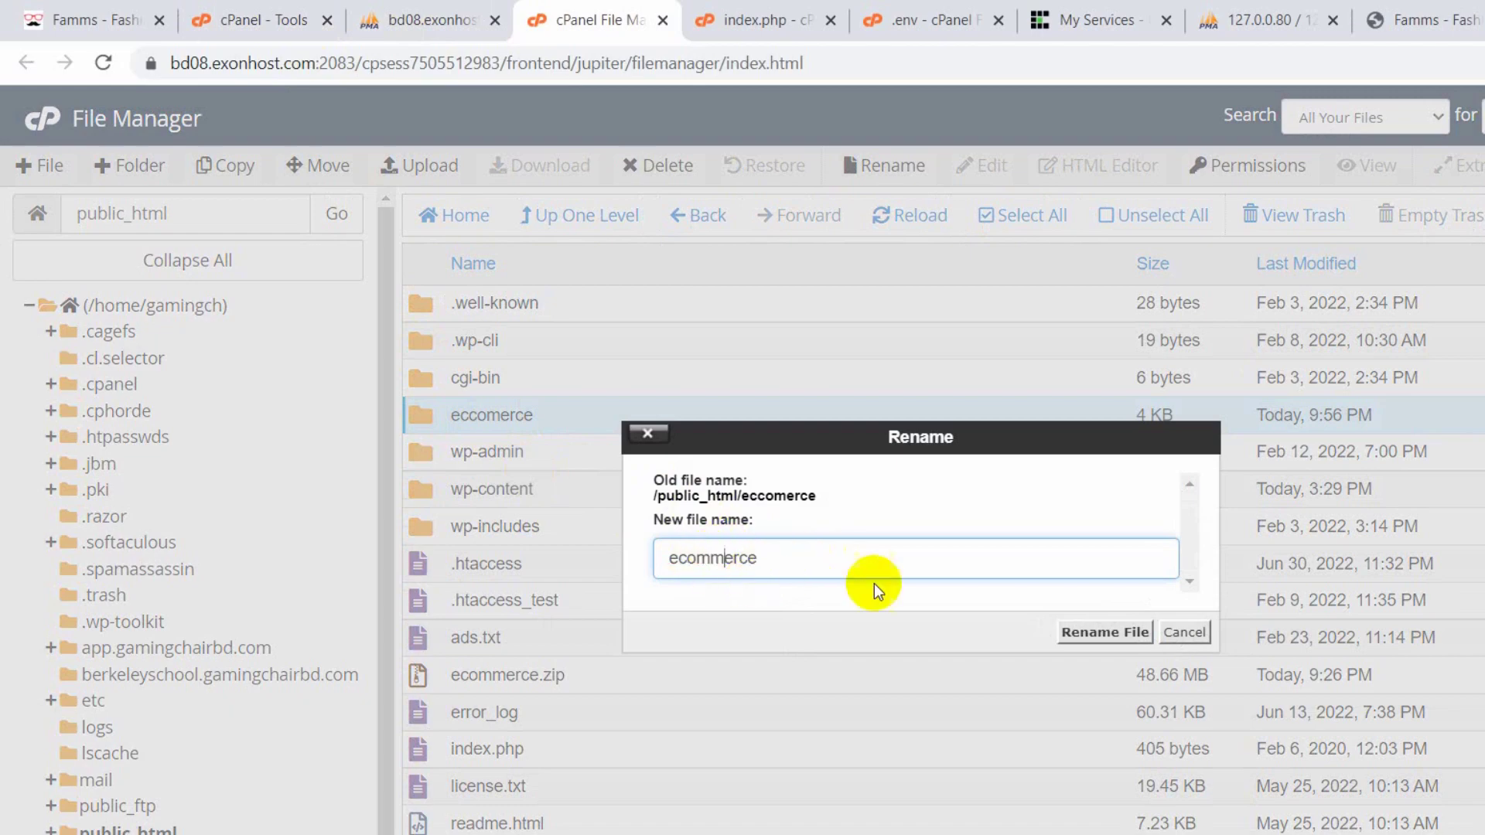
click(1098, 632)
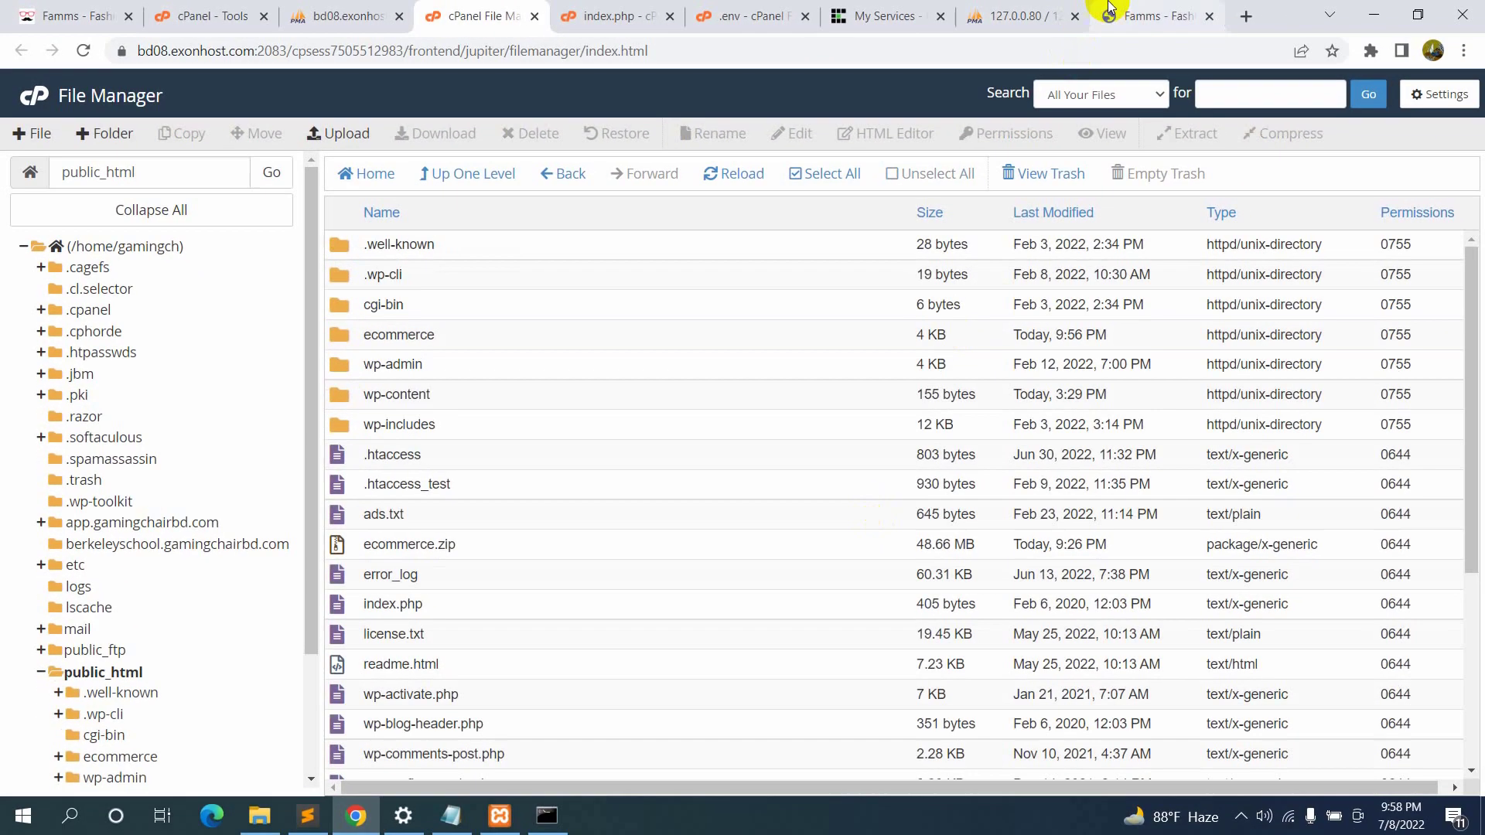
click(1287, 18)
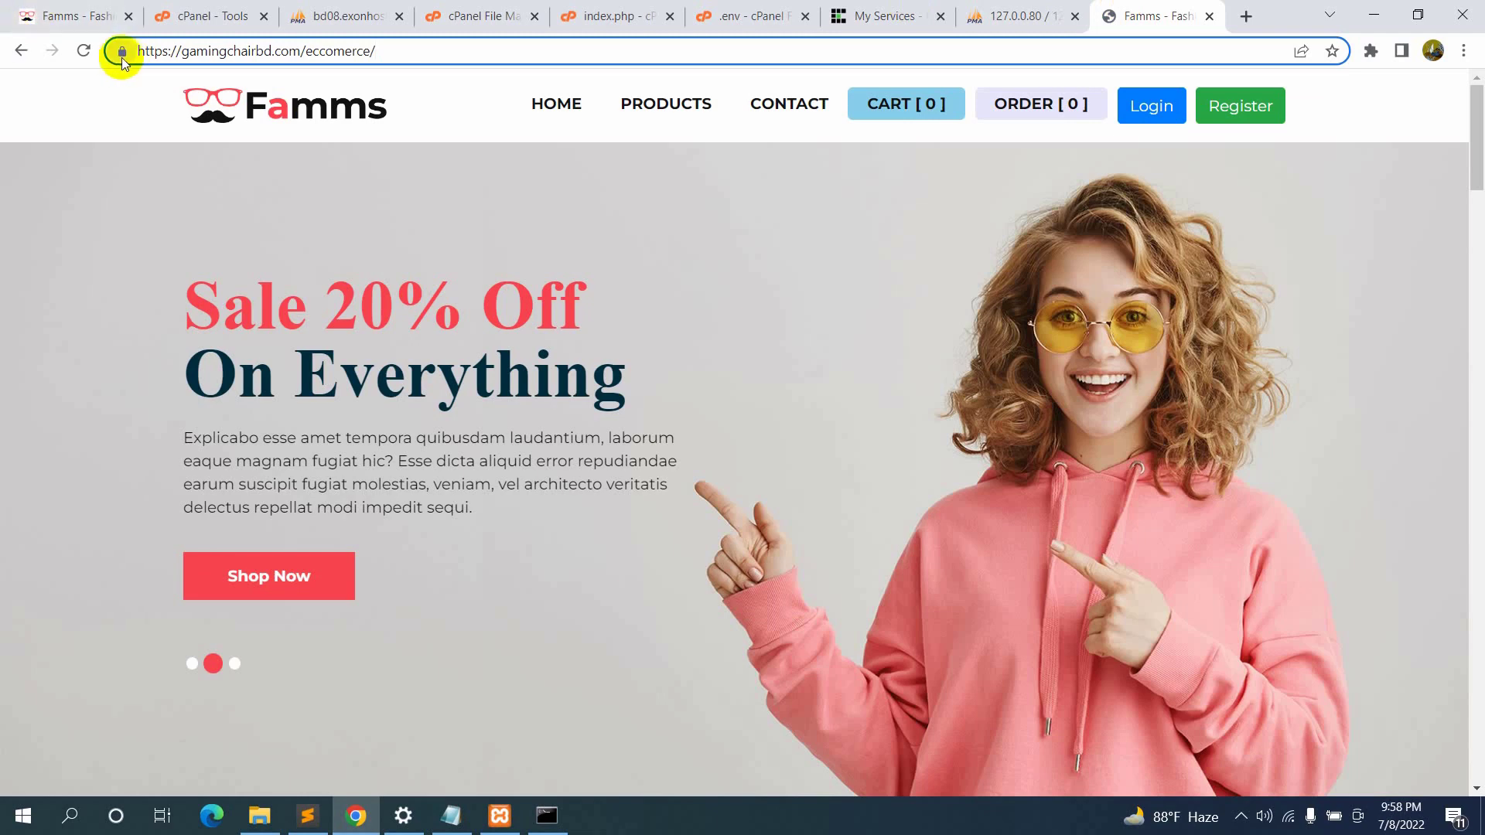
Correct the storefront address to gamingchairbd.com/ecommerce/ after the 404 and load it
click(75, 56)
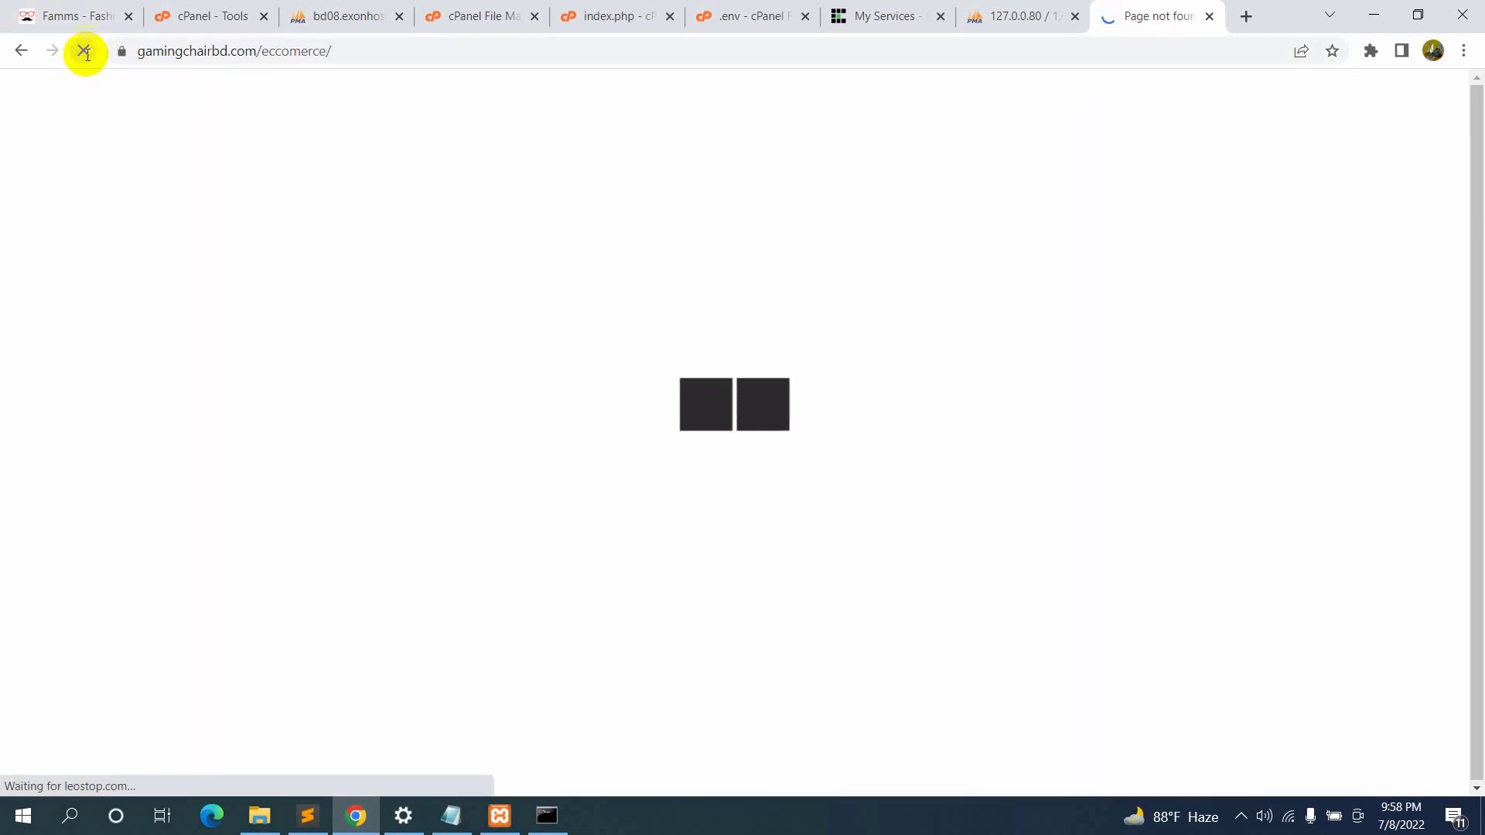
click(284, 49)
click(283, 48)
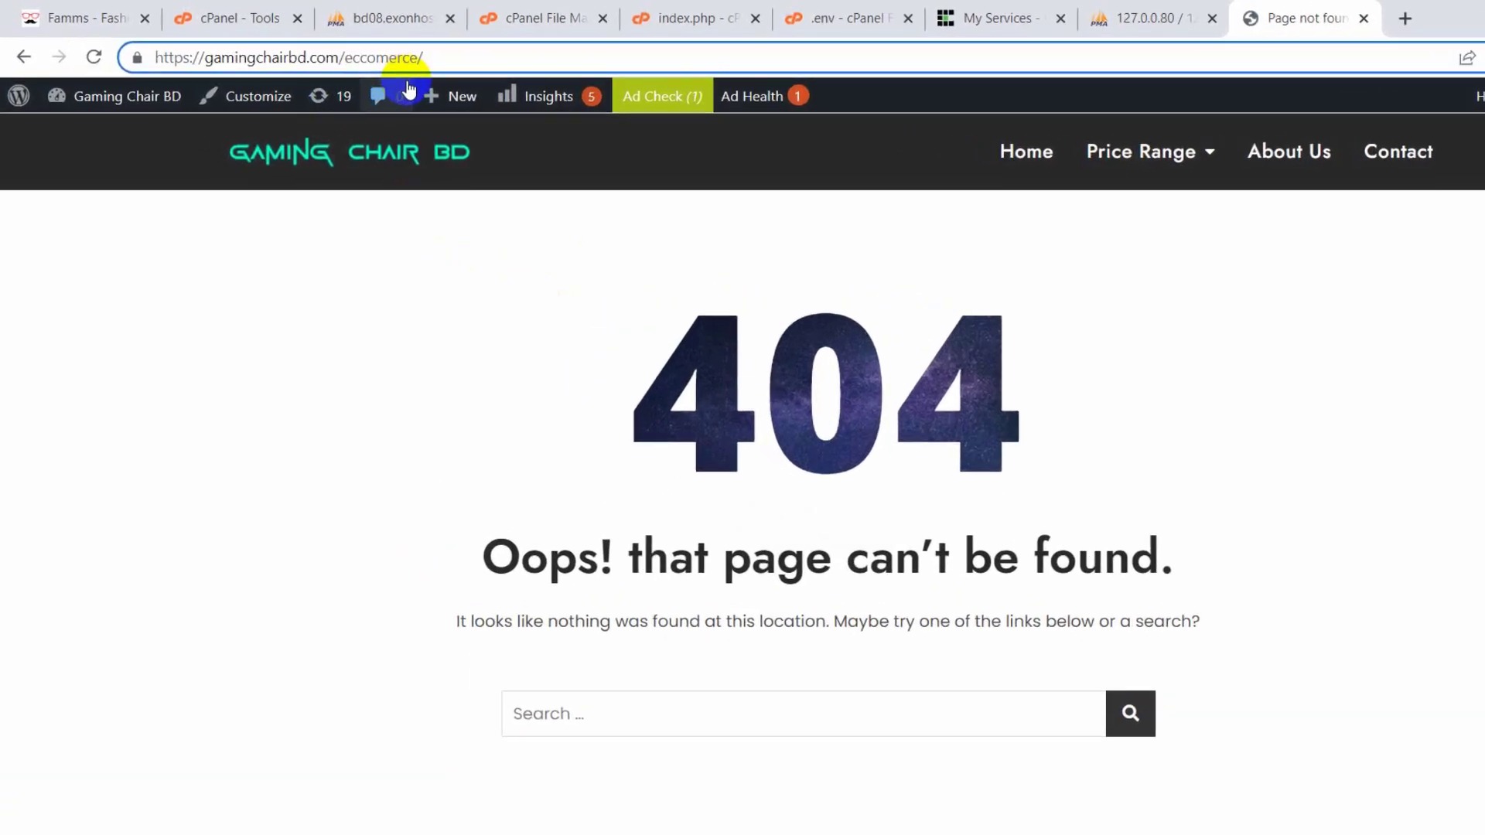
click(330, 50)
key(BackSpace)
click(466, 68)
text(m)
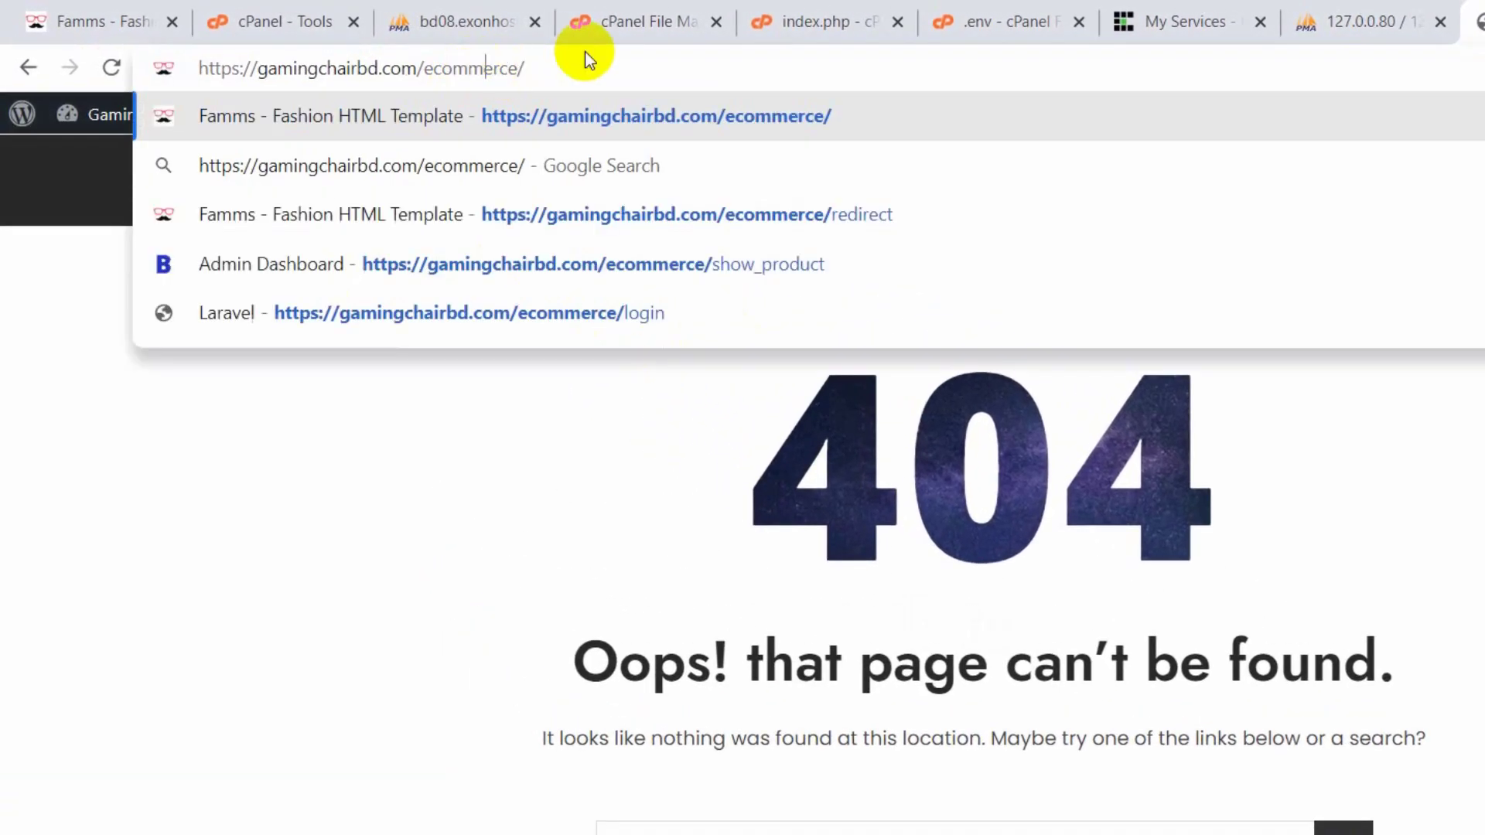
click(820, 110)
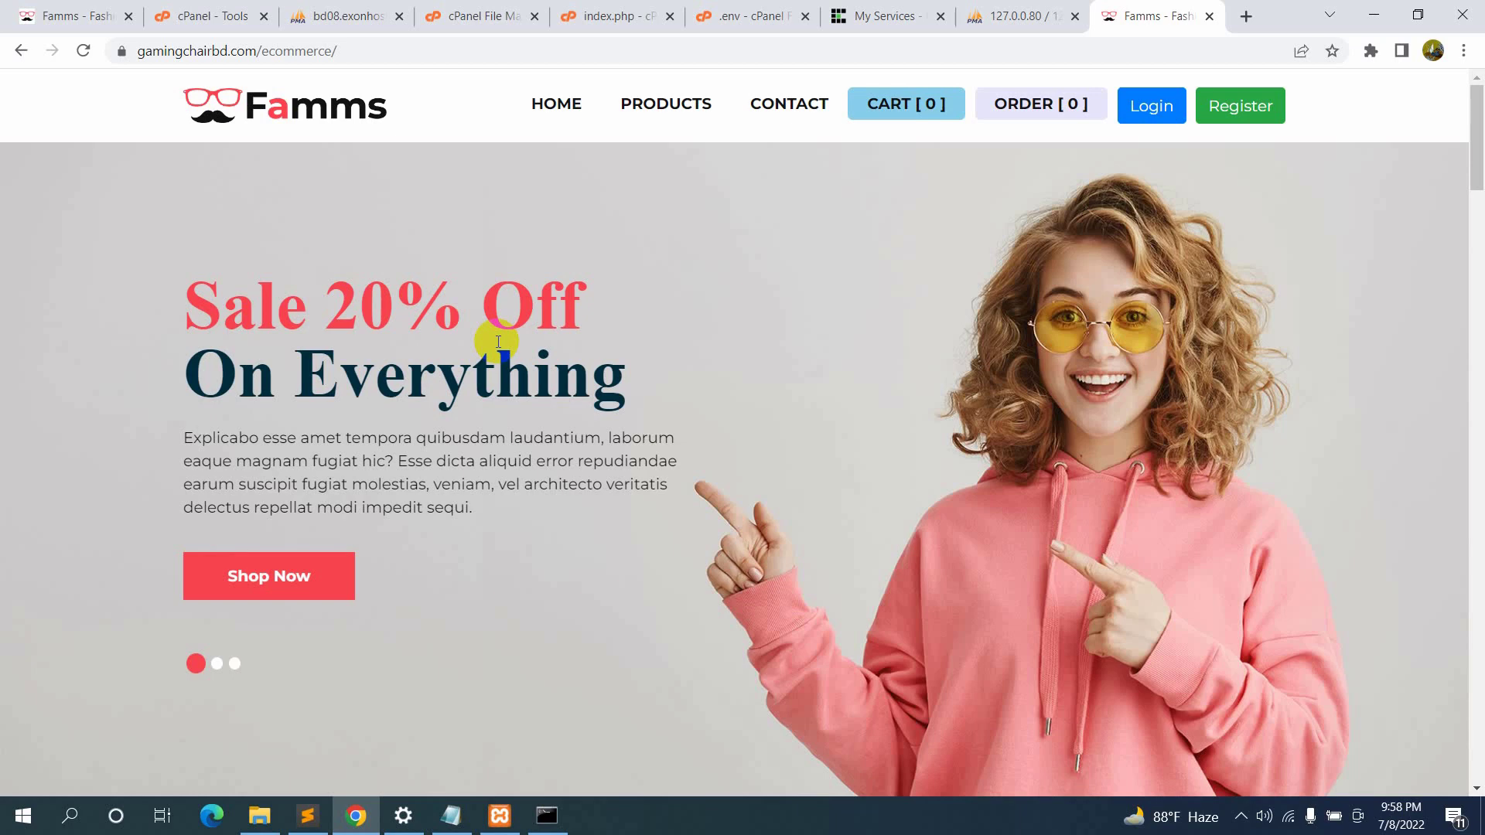
Scroll down the Famms product grid to confirm the ww product is listed
scroll(576, 248, down, 12)
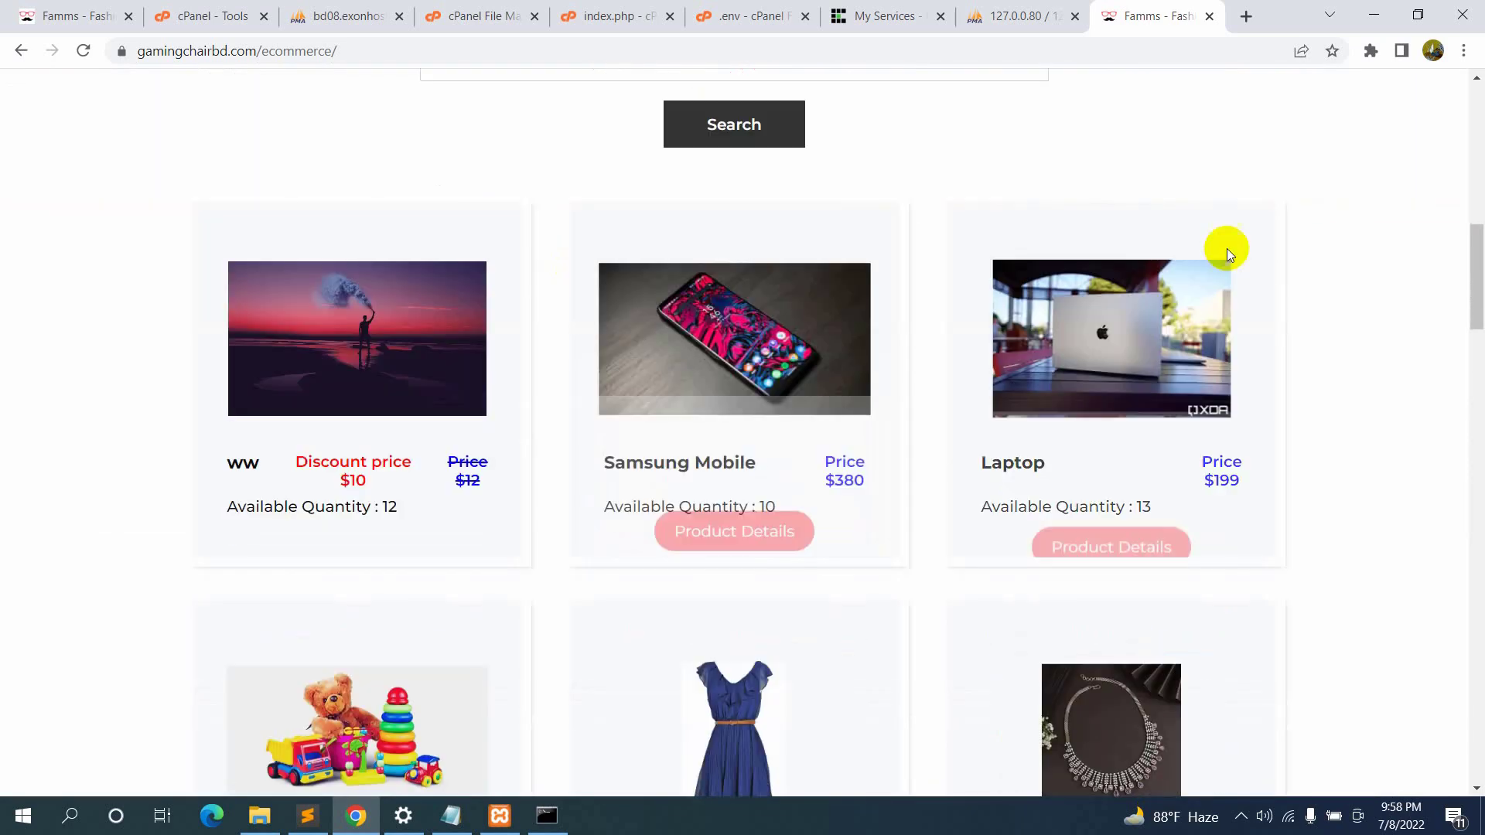
scroll(1348, 234, down, 4)
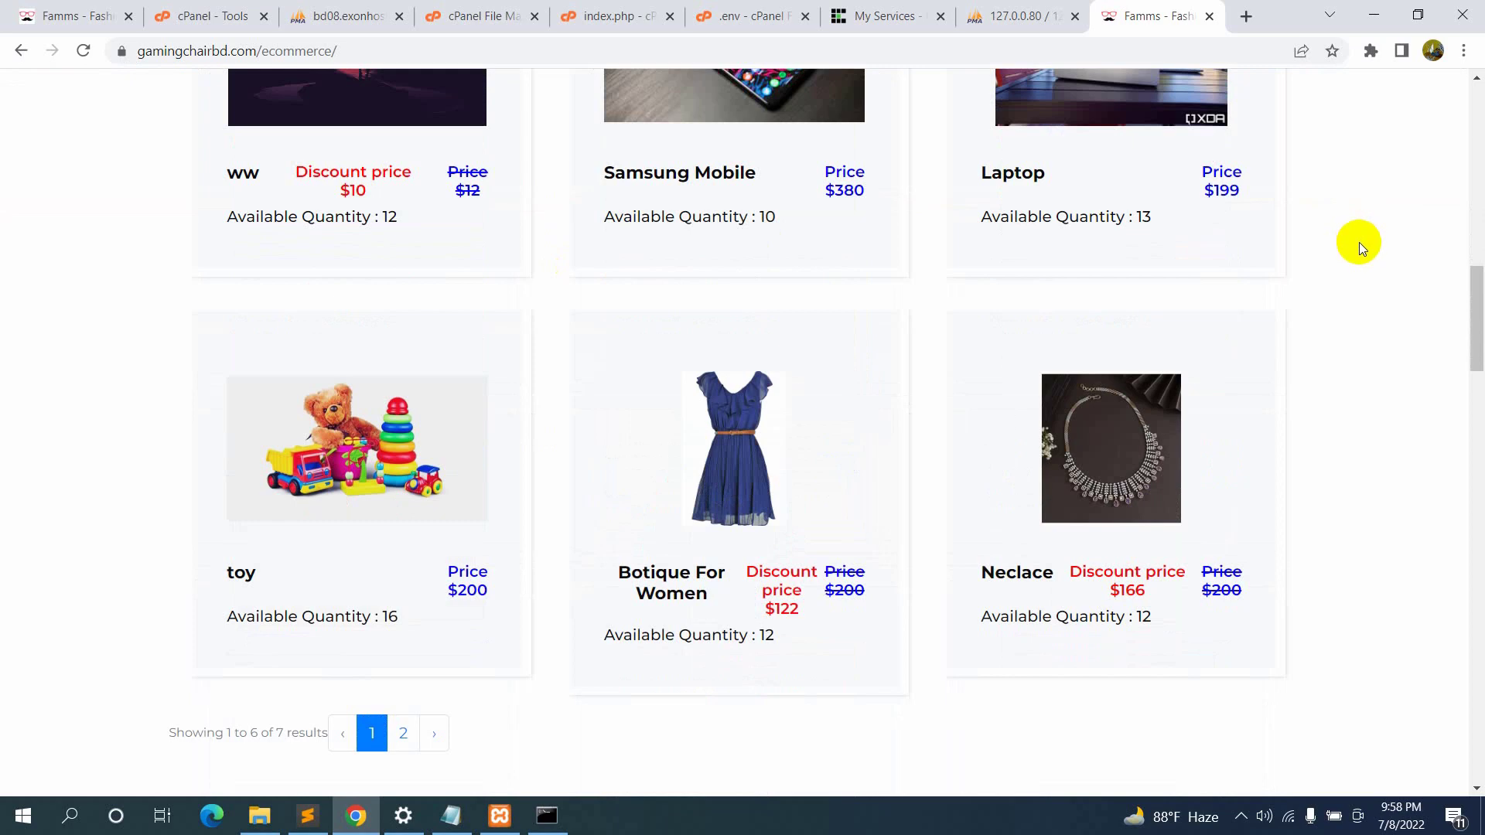
scroll(1358, 243, down, 6)
scroll(1359, 243, up, 10)
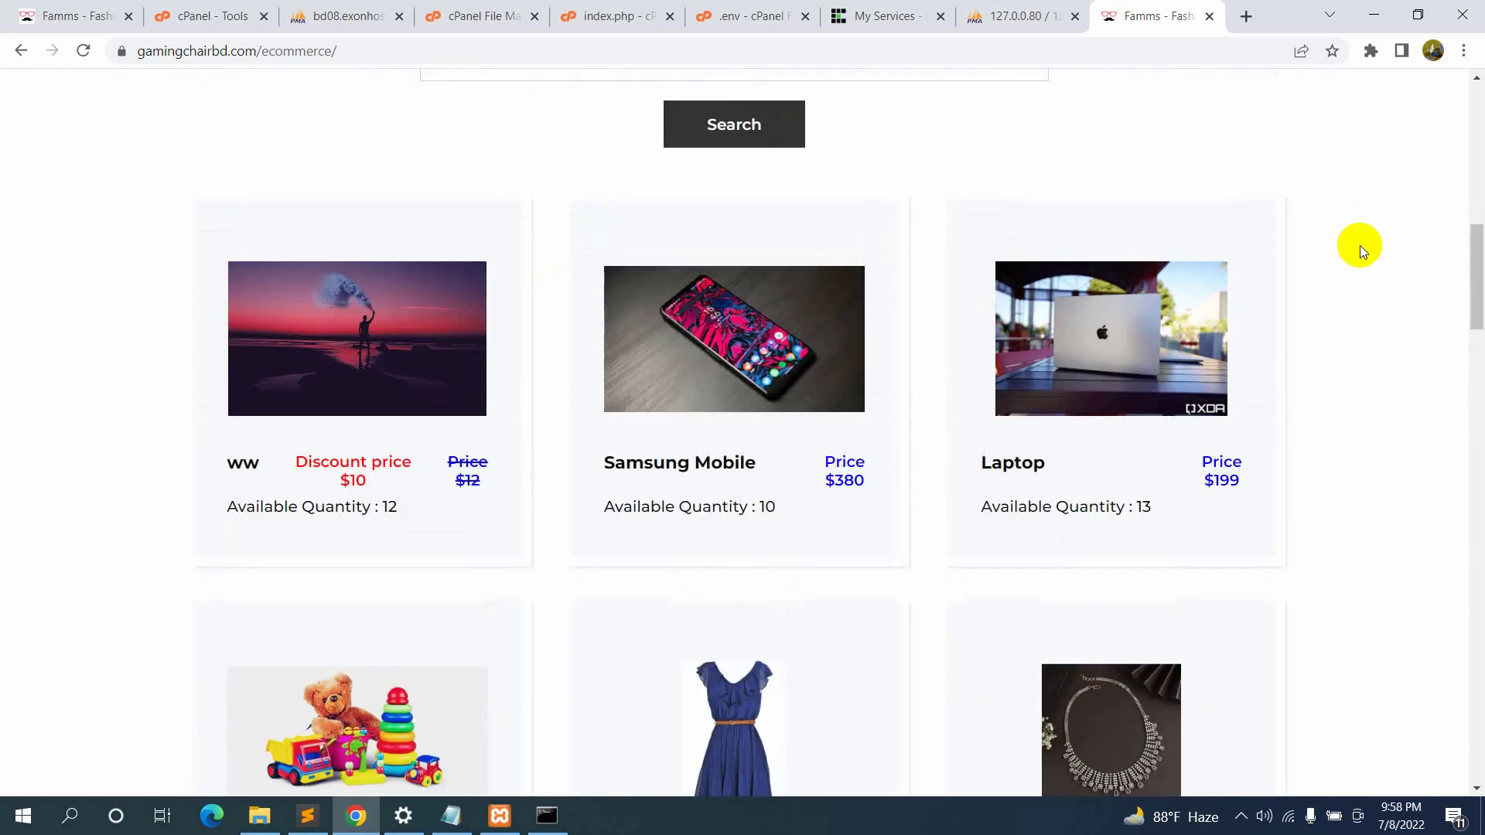
scroll(1357, 267, down, 1)
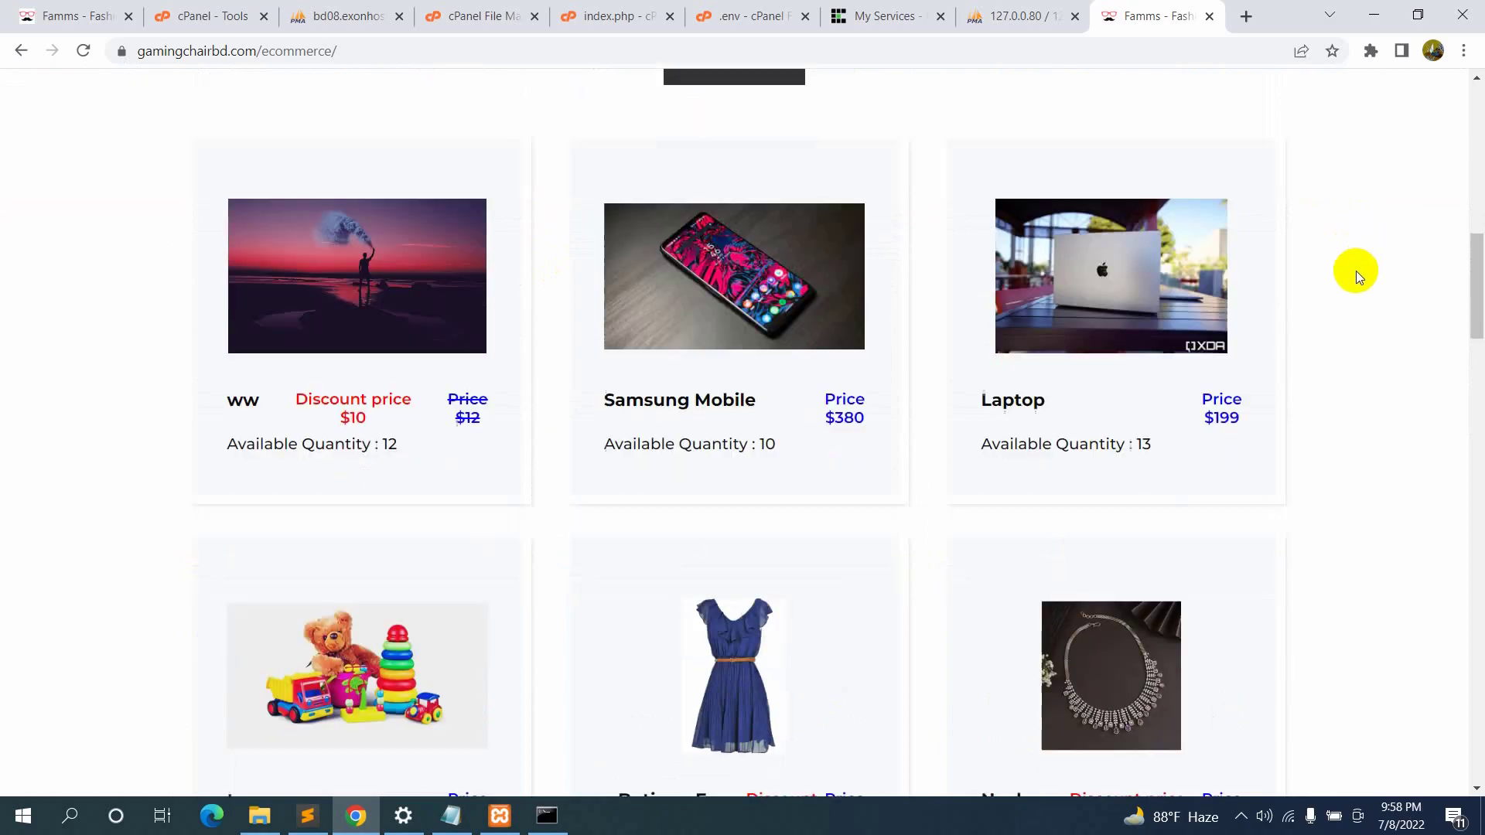